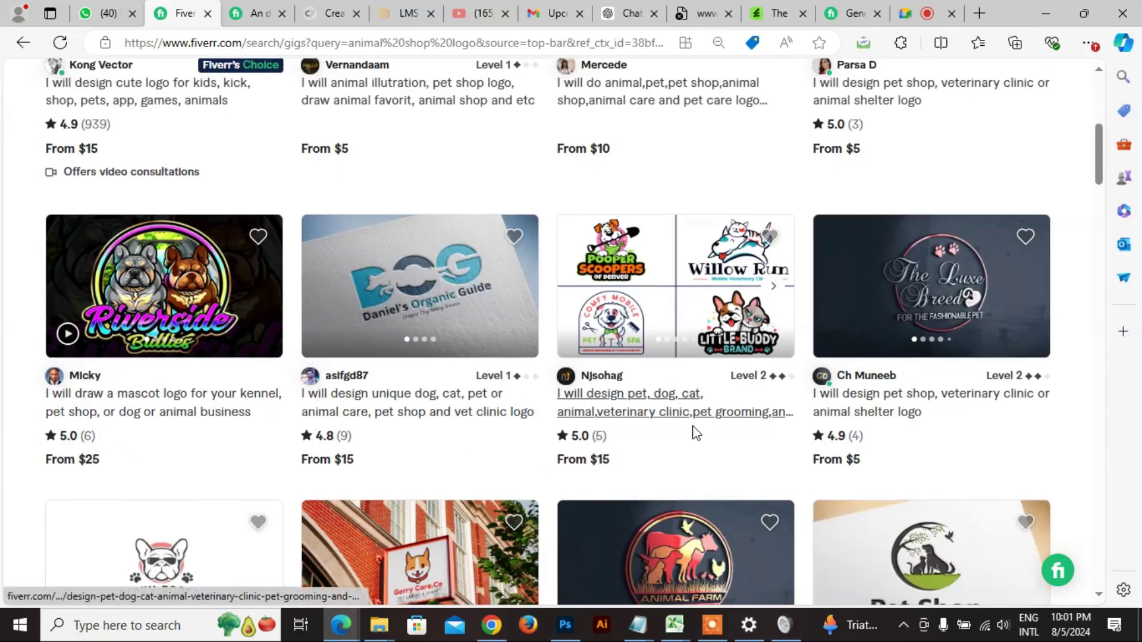
- Leave the "animal shop logo" search results and go to the Fiverr home page
scroll(694, 434, "up", 7)
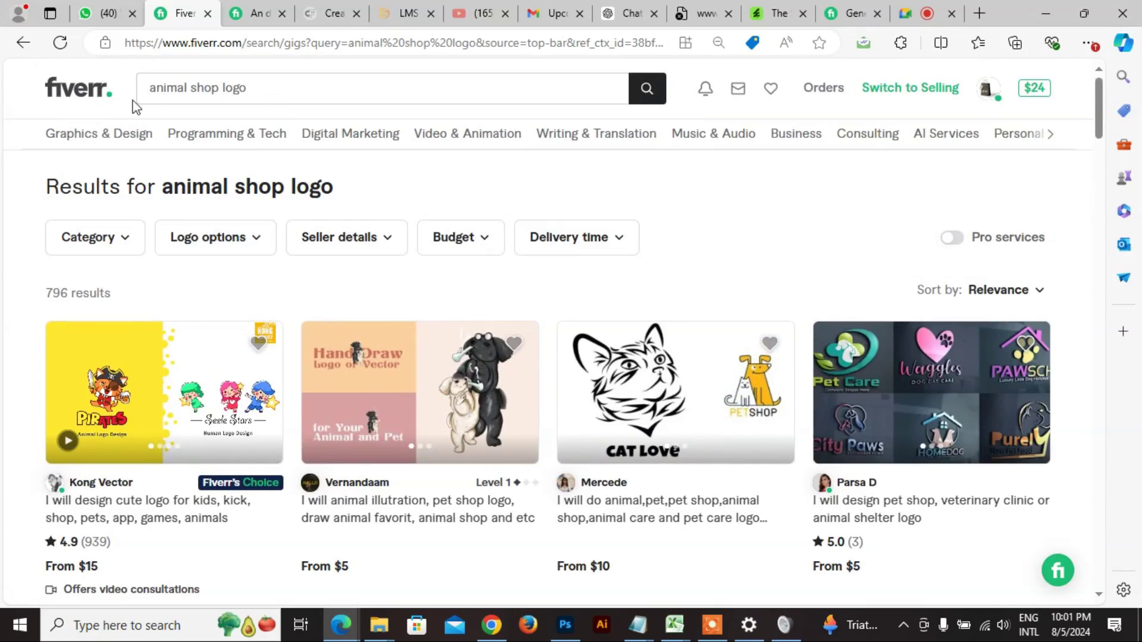
left_click_drag(150, 94, 218, 91)
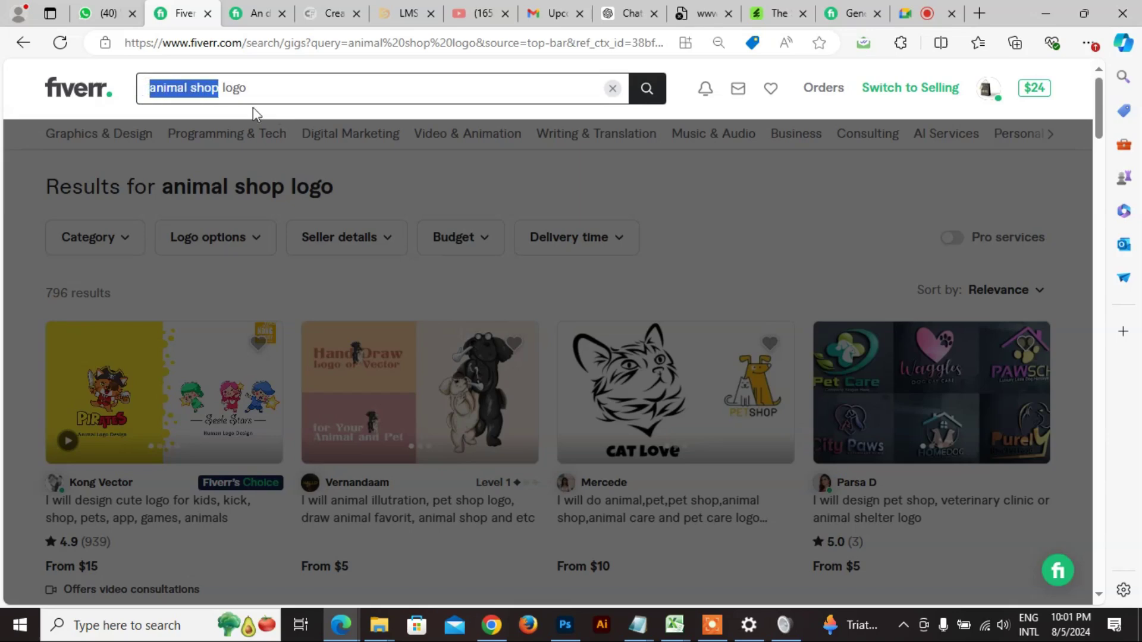
left_click(697, 187)
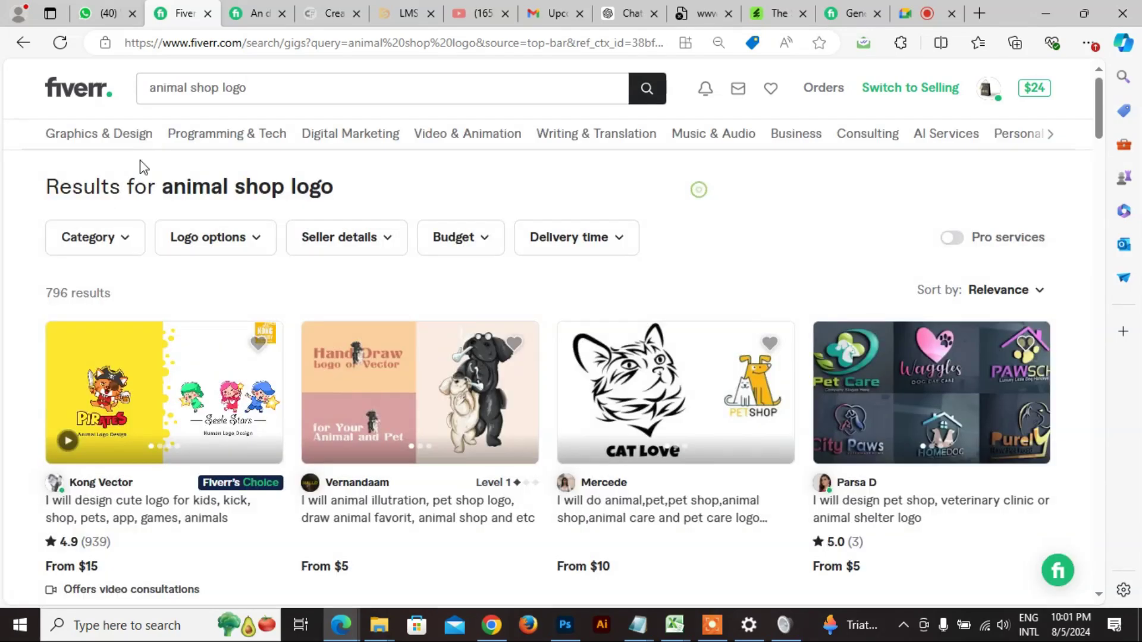
left_click(78, 97)
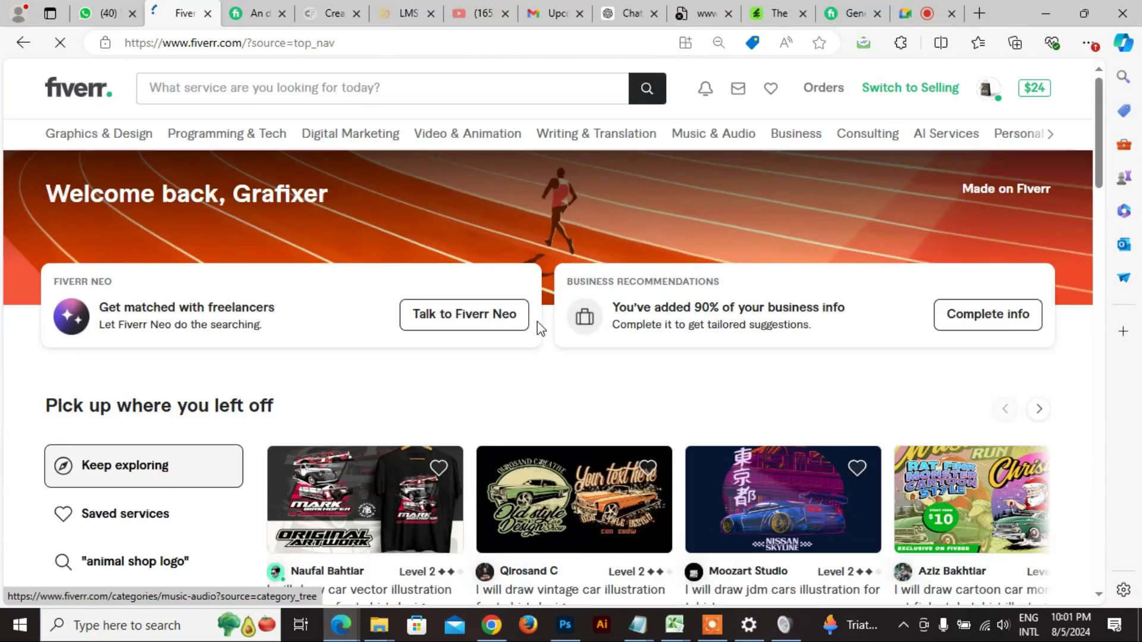
- Examine the home page's recently viewed gigs and recommended service sections, along with the account menu options
scroll(191, 408, "down", 3)
scroll(555, 410, "down", 6)
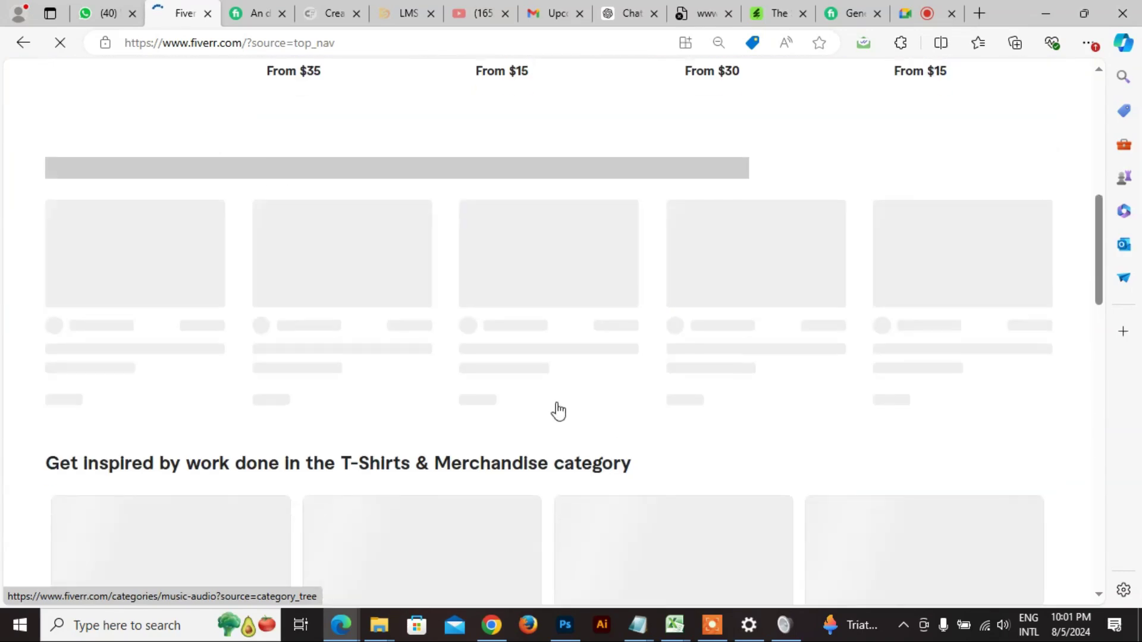
scroll(518, 395, "up", 5)
scroll(517, 395, "up", 4)
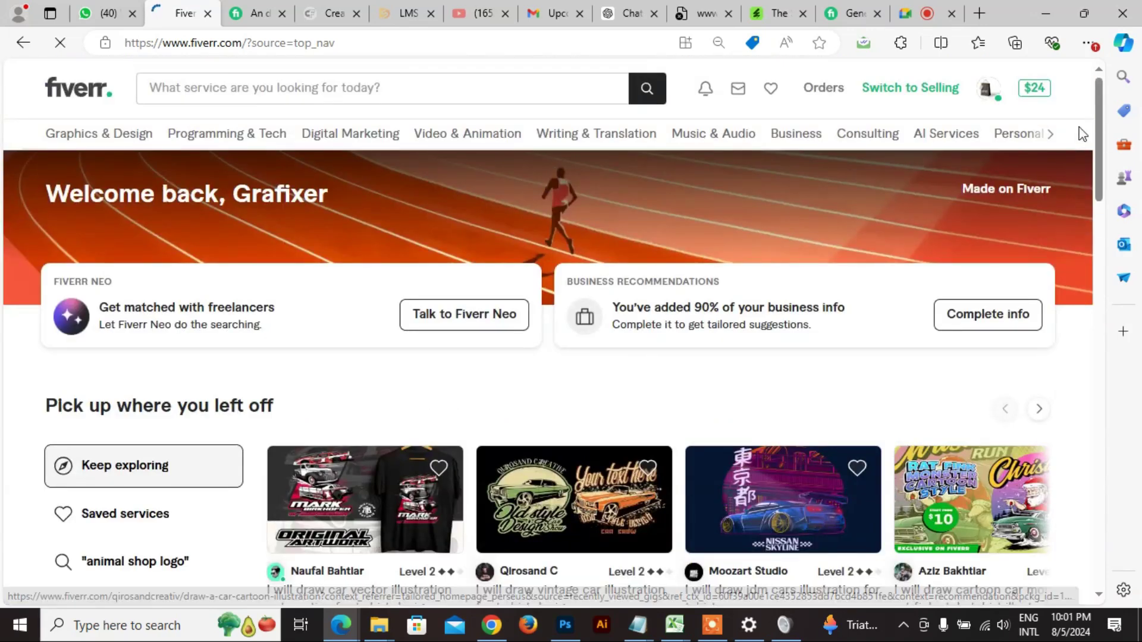
left_click(987, 91)
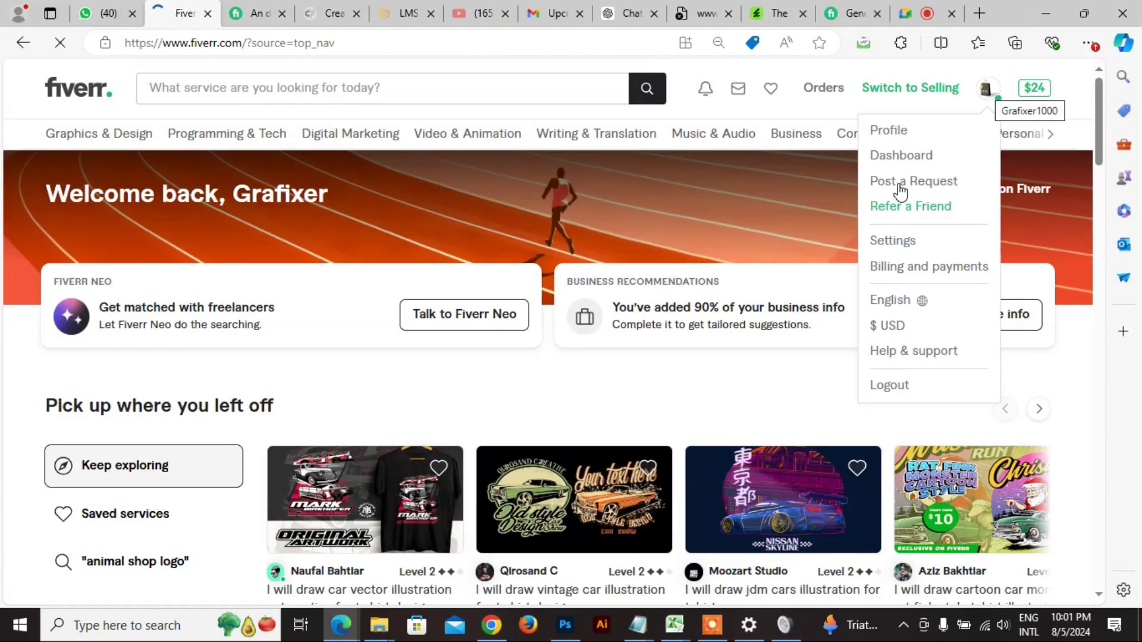
left_click(510, 411)
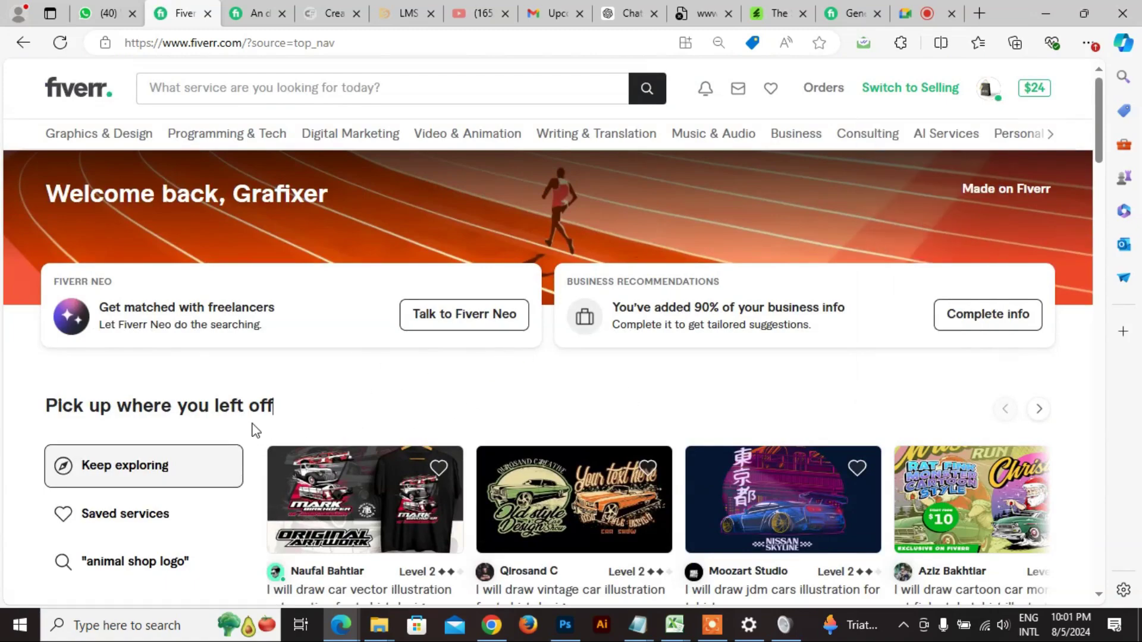
scroll(166, 474, "down", 3)
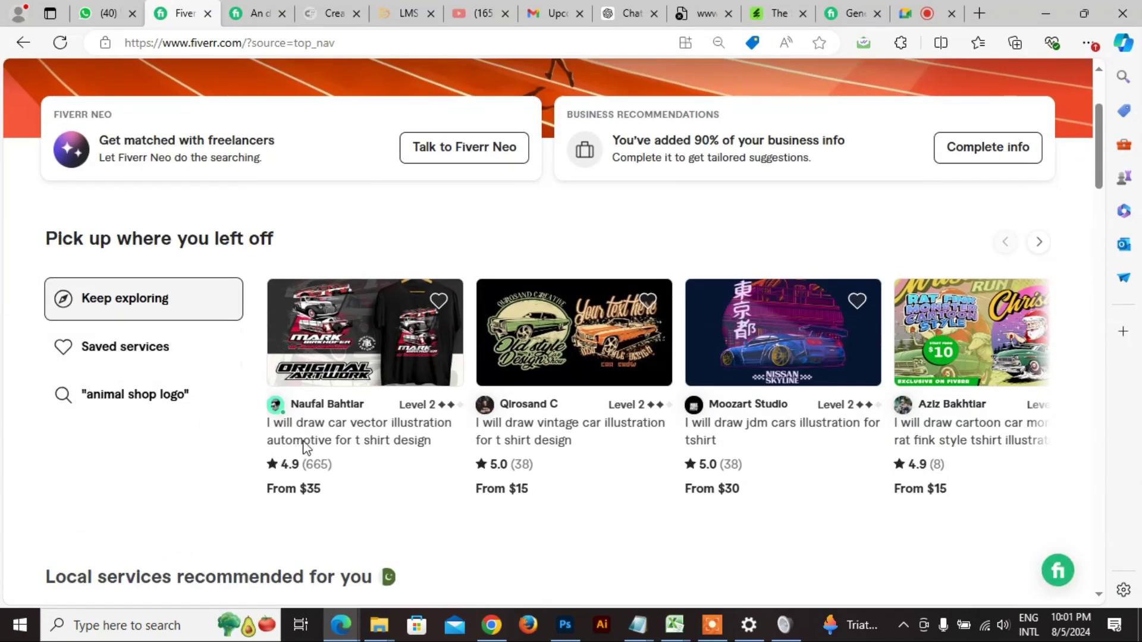
scroll(309, 458, "down", 5)
scroll(676, 431, "down", 15)
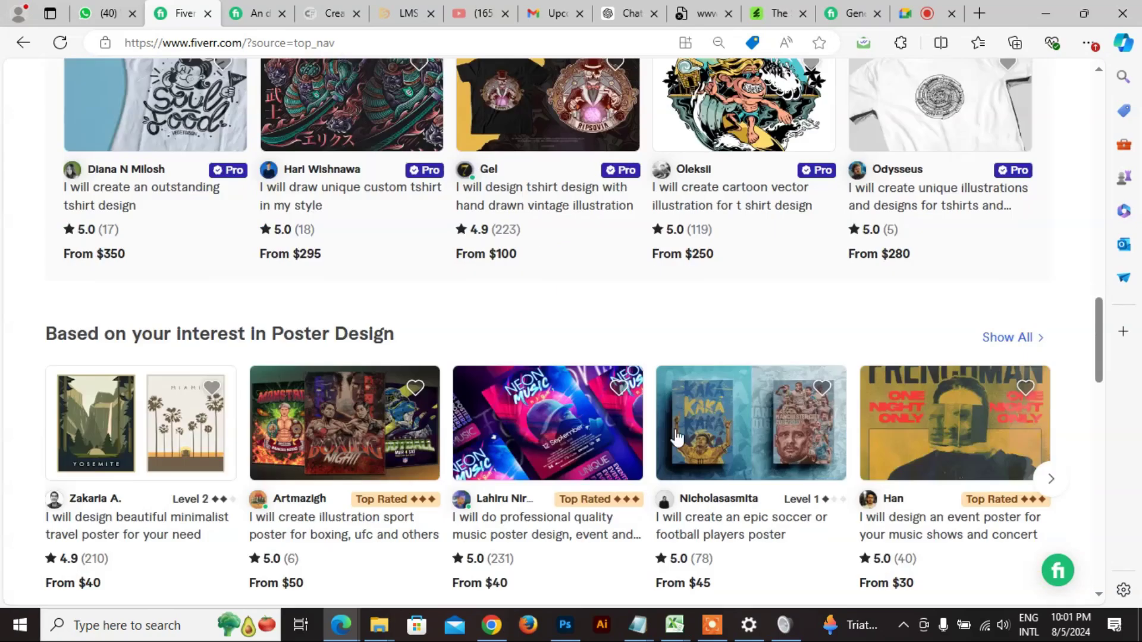
scroll(609, 470, "up", 20)
scroll(624, 383, "up", 3)
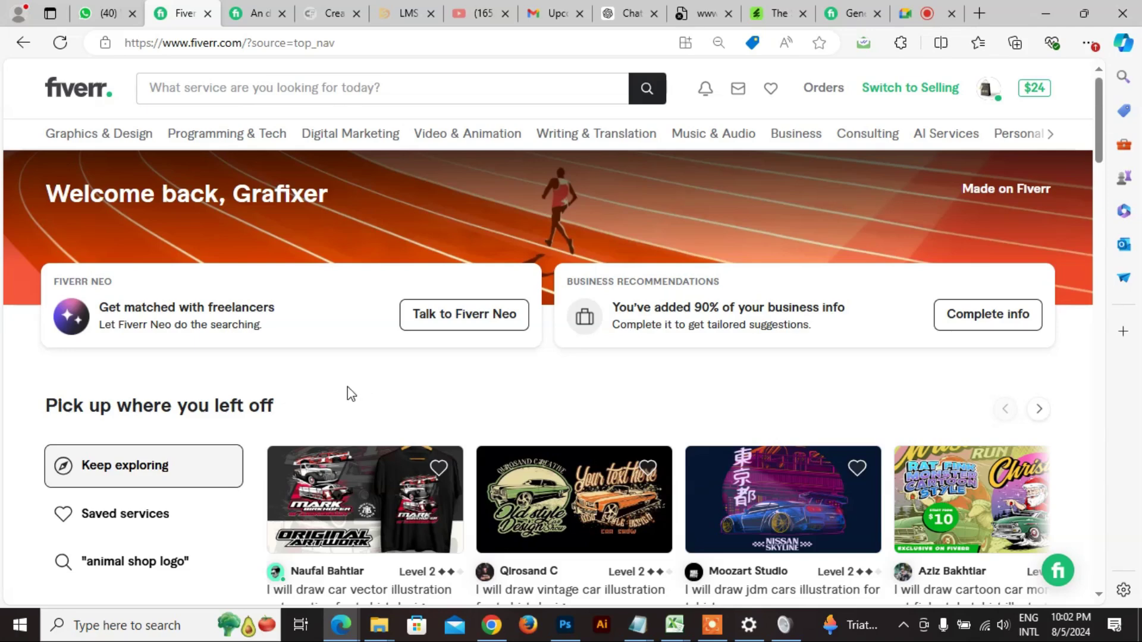
- Open the Post a Request form and review the title, description, attachment and category fields of the project brief
left_click(987, 91)
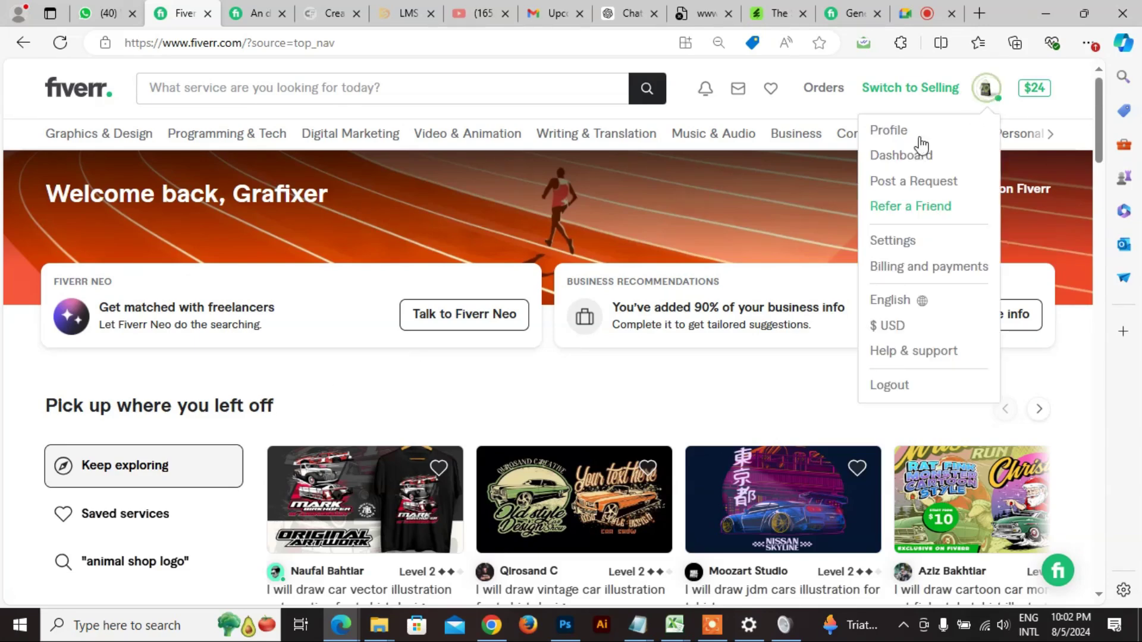
left_click(900, 187)
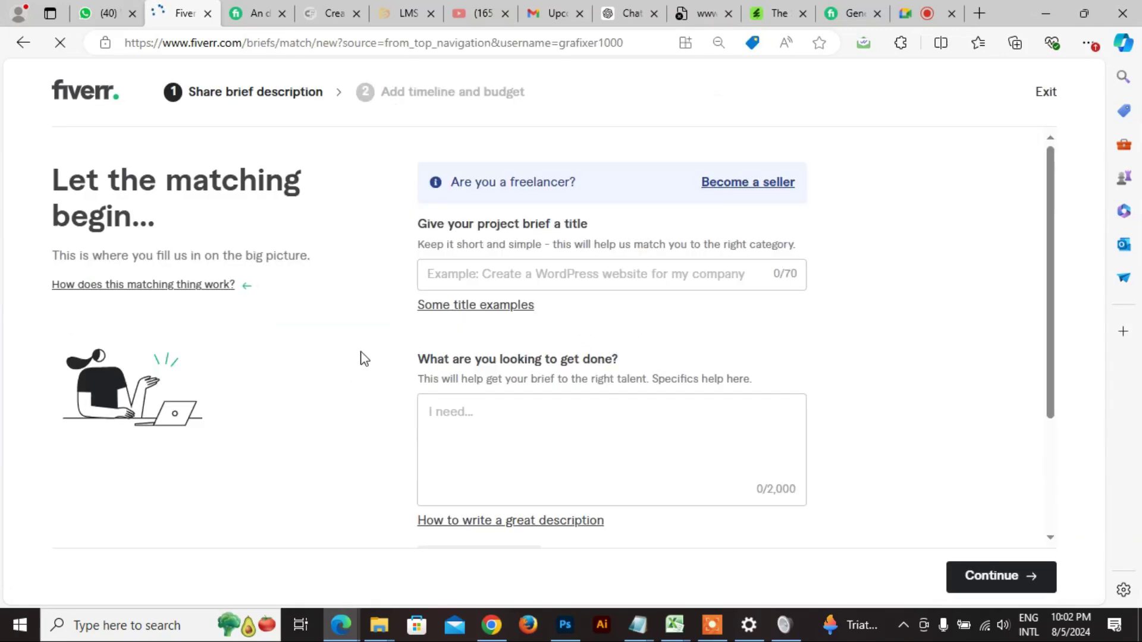
scroll(548, 398, "down", 1)
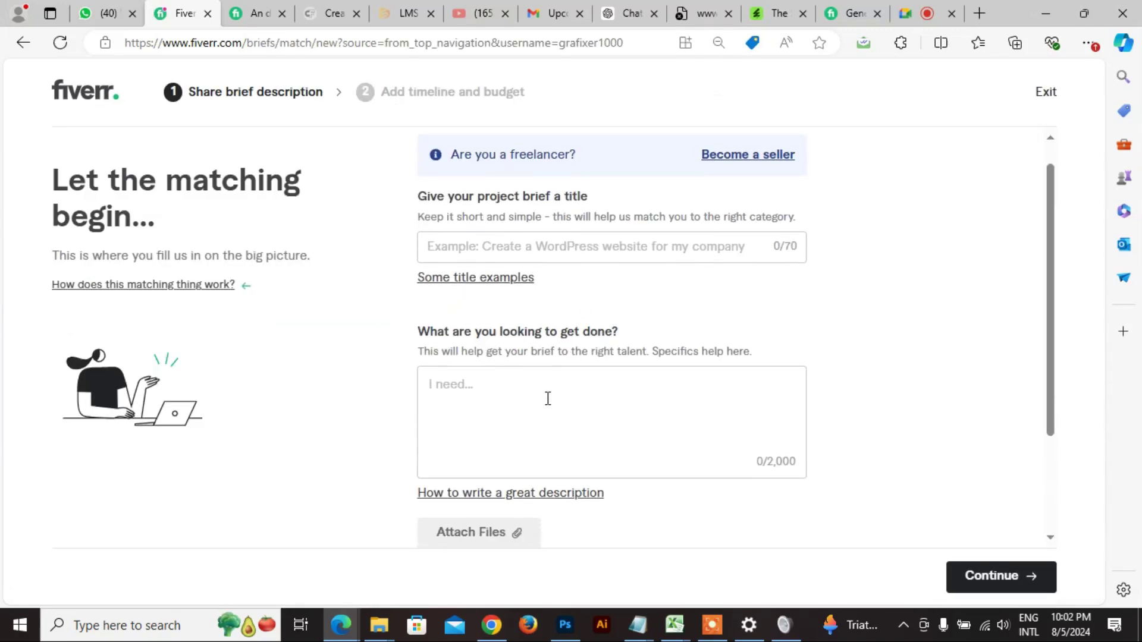
scroll(517, 488, "down", 2)
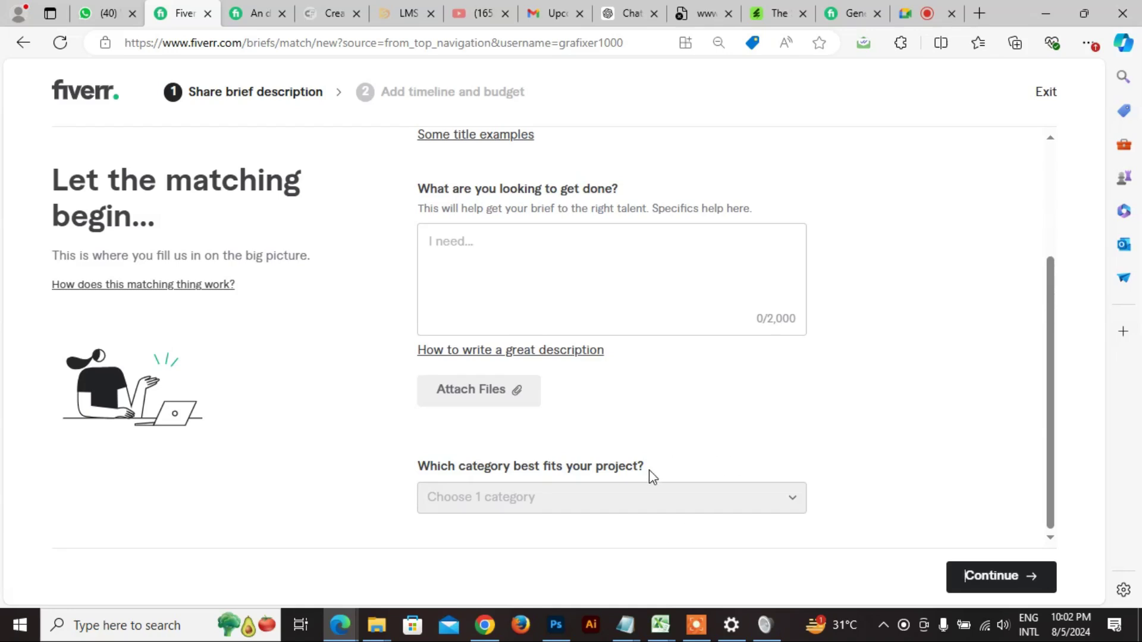
scroll(572, 441, "up", 3)
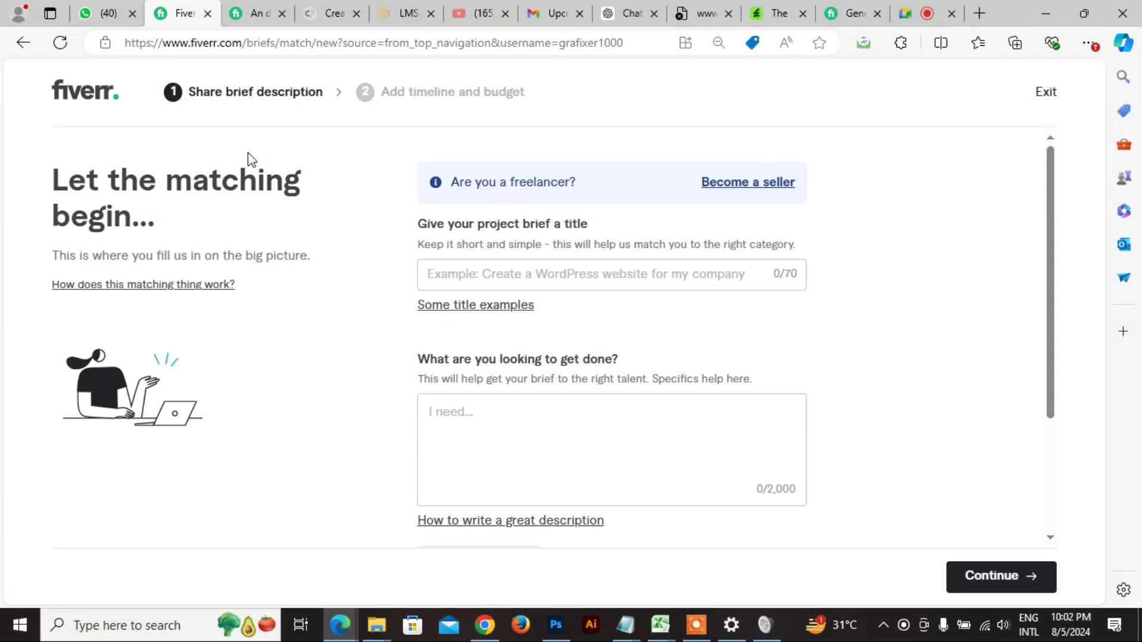
- Leave the project brief form for the home page and look over its "Pick up where you left off" and local service sections
left_click(254, 14)
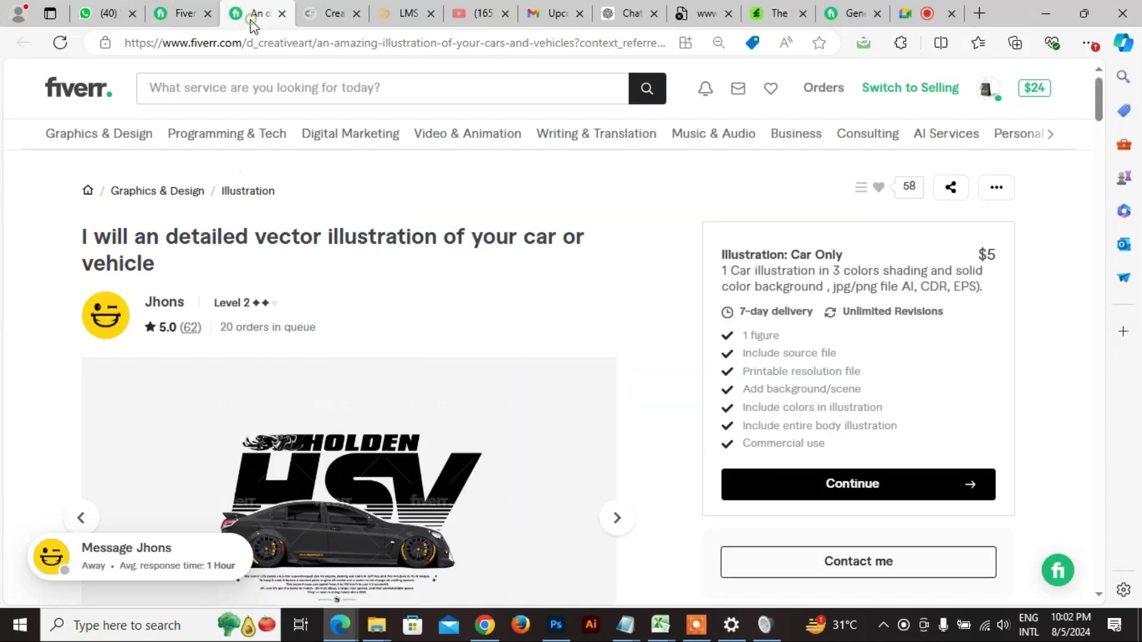
left_click(185, 14)
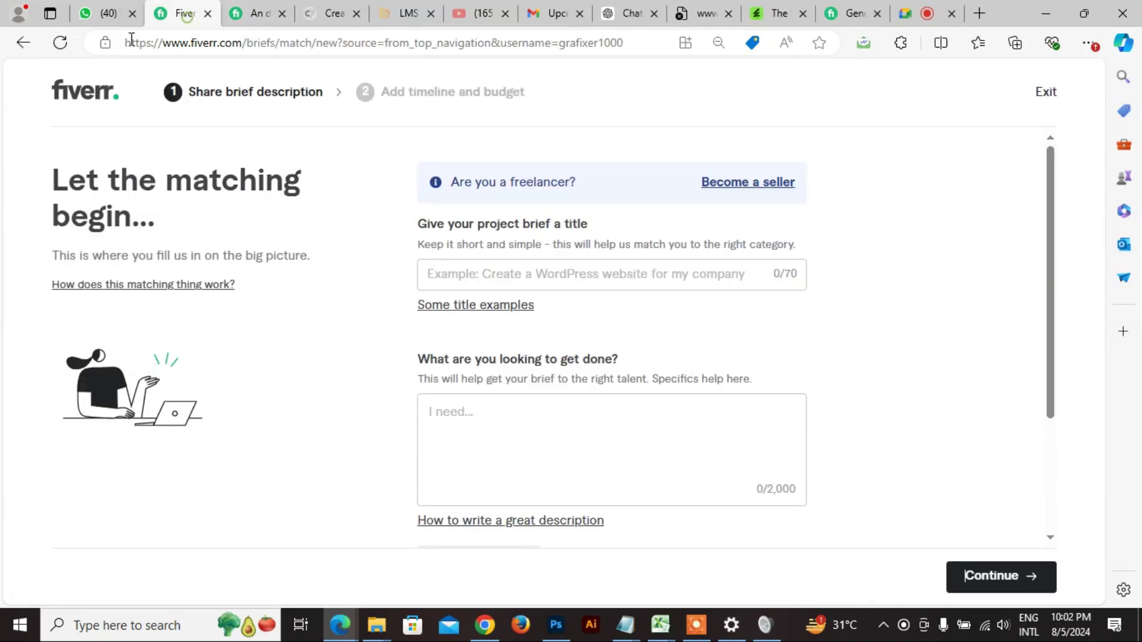
left_click(23, 42)
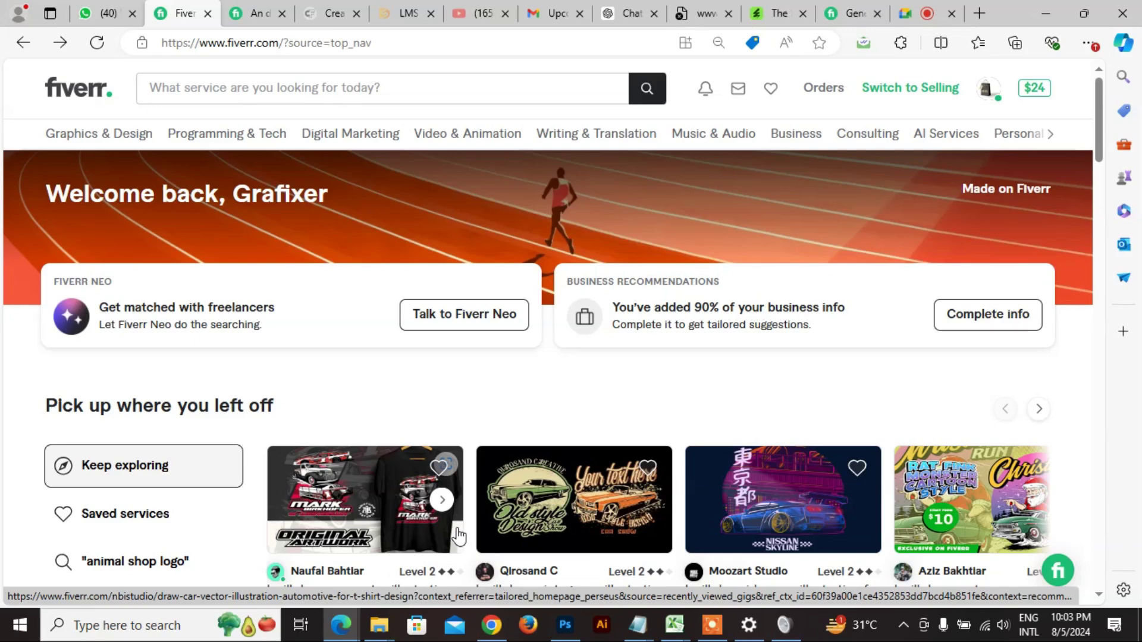
scroll(866, 314, "down", 2)
scroll(749, 286, "up", 2)
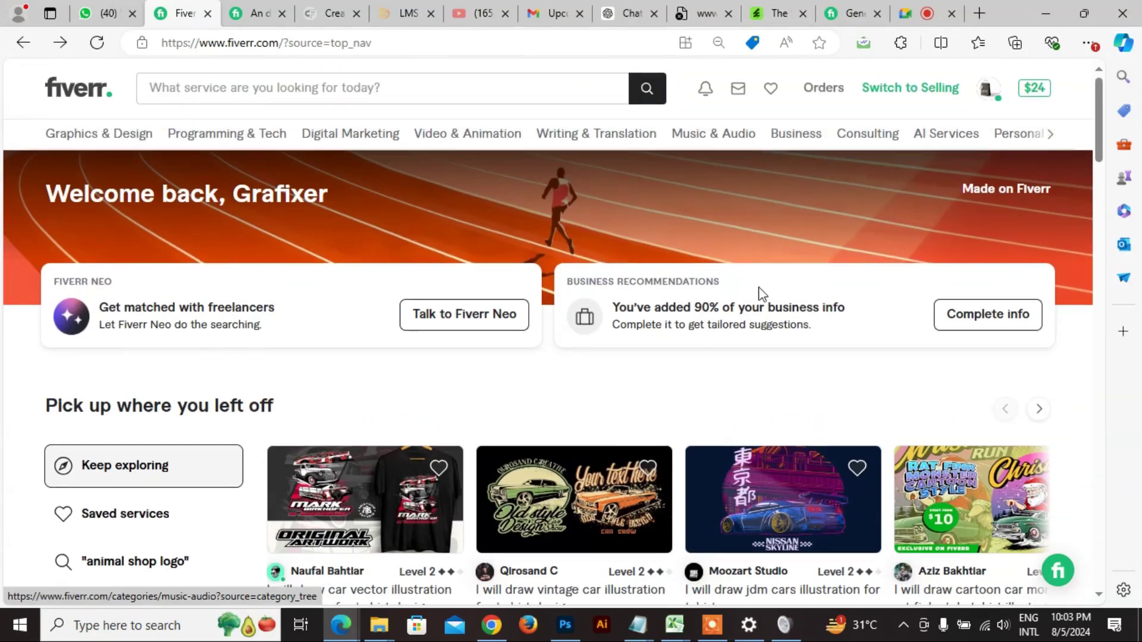
scroll(721, 538, "down", 3)
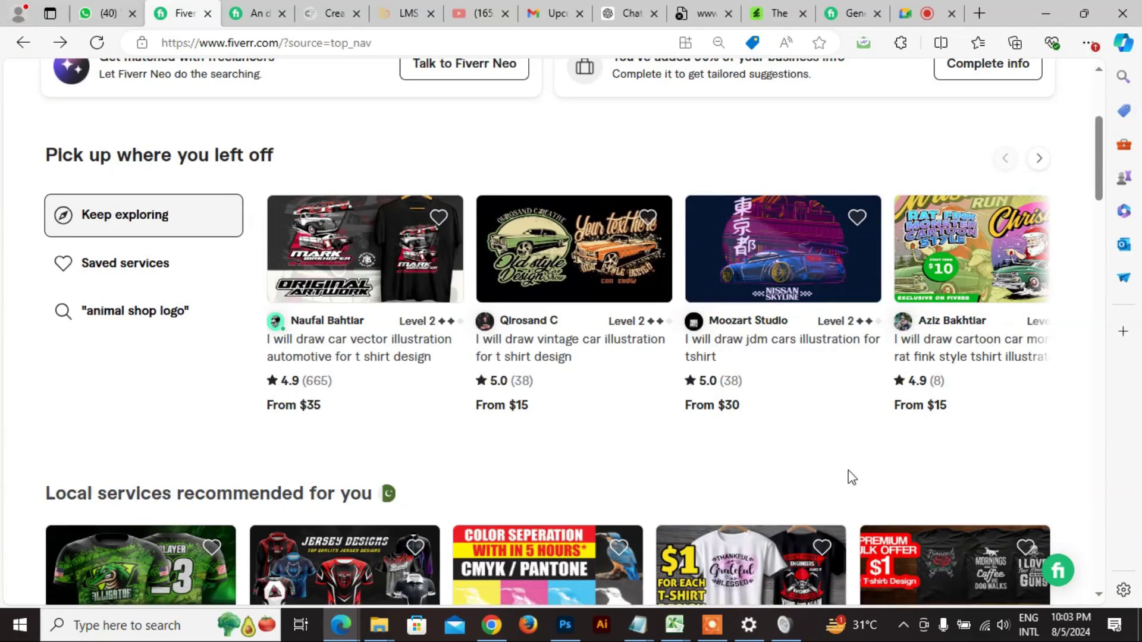
scroll(823, 480, "up", 3)
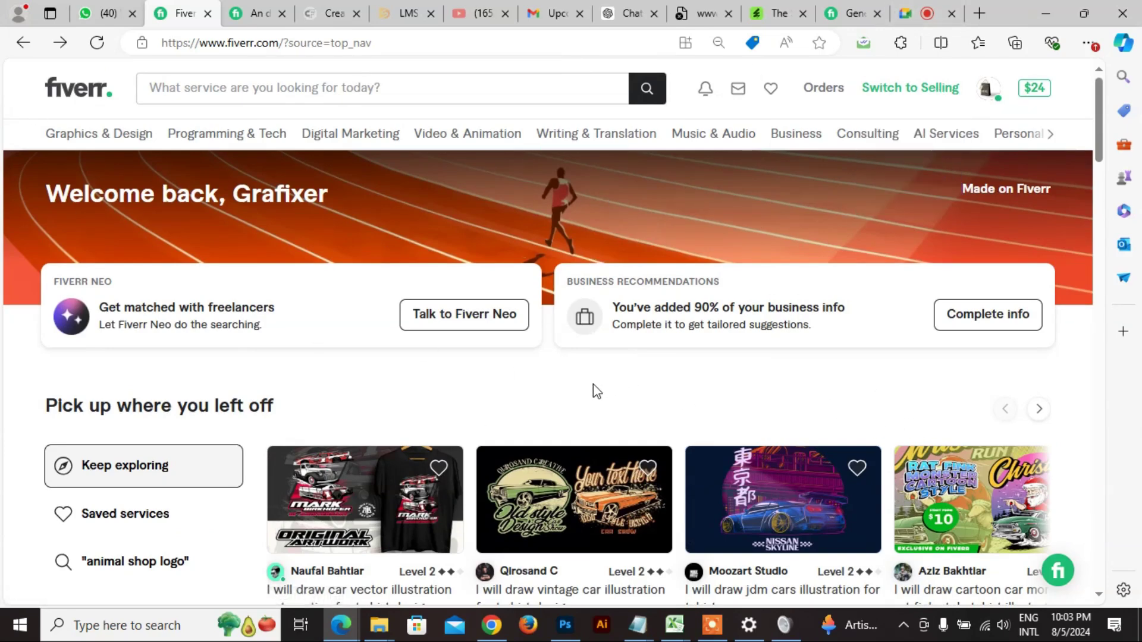
scroll(432, 414, "down", 10)
scroll(237, 474, "up", 10)
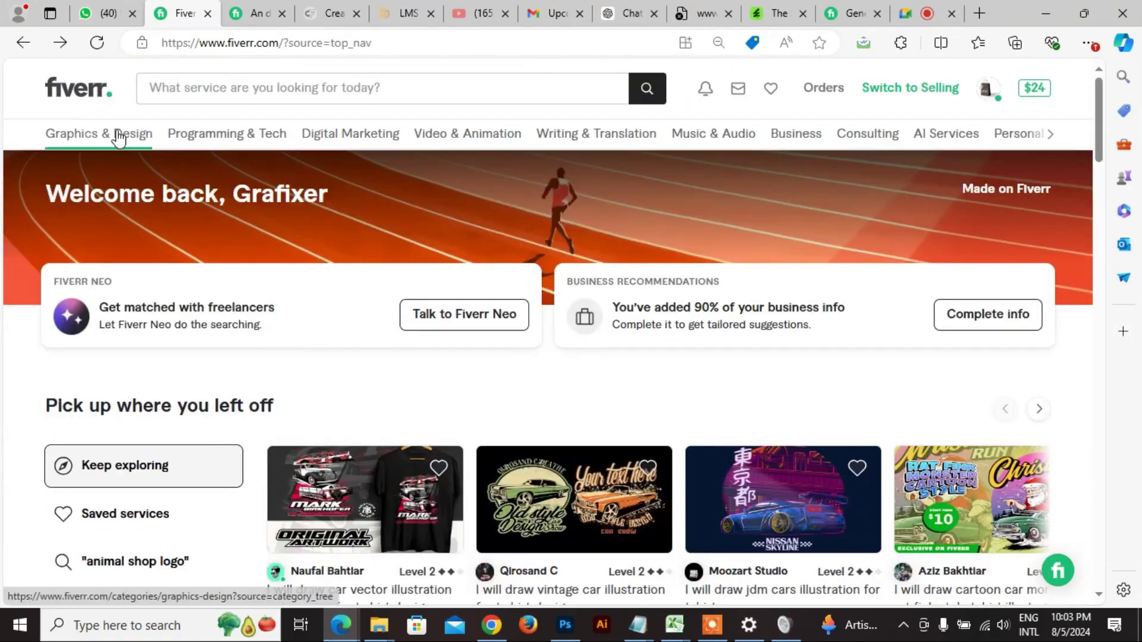
- Open the Logo Design category under Graphics & Design and look over its listings
mouse_move(127, 134)
left_click(120, 214)
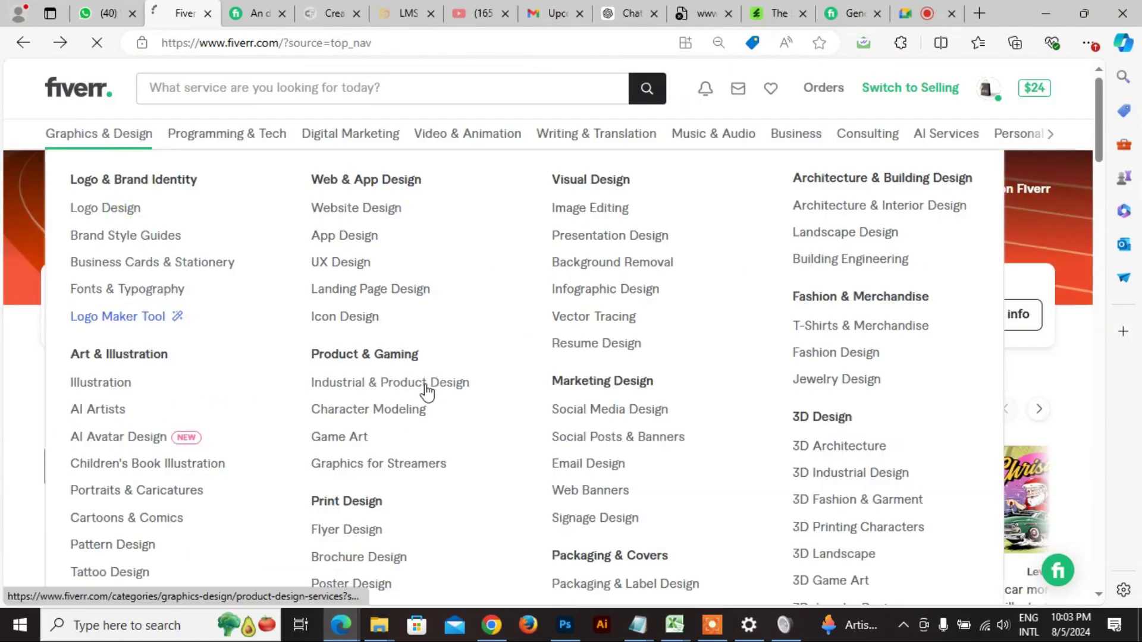
scroll(712, 381, "down", 5)
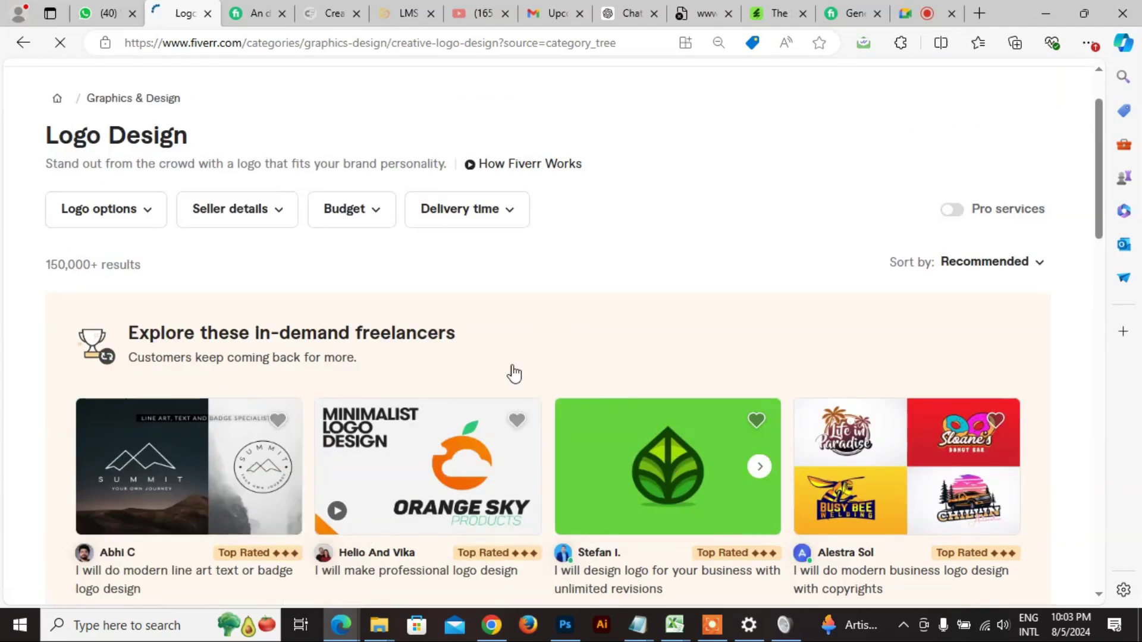
scroll(86, 99, "up", 2)
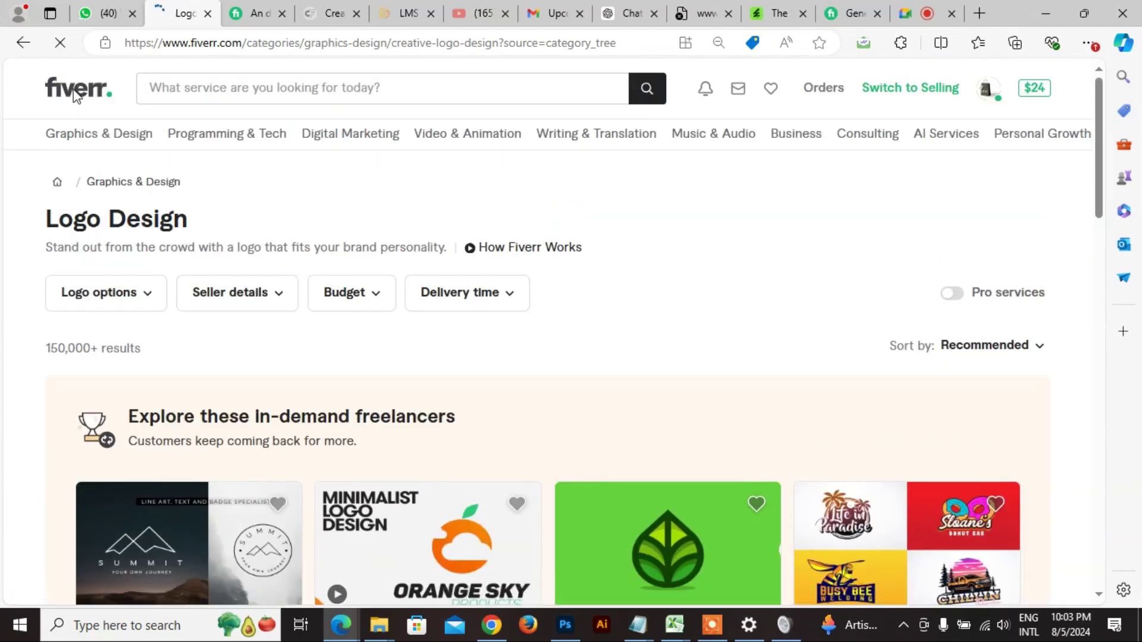
- Return from the Logo Design category to the home page and view its personalised service suggestions
left_click(205, 287)
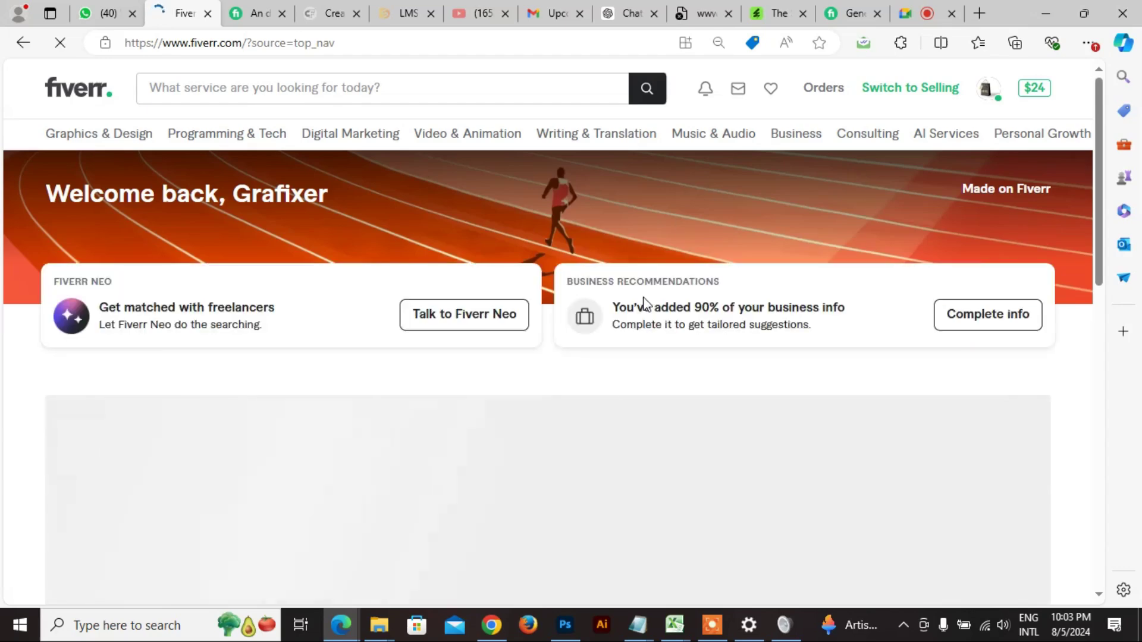
scroll(374, 384, "down", 1)
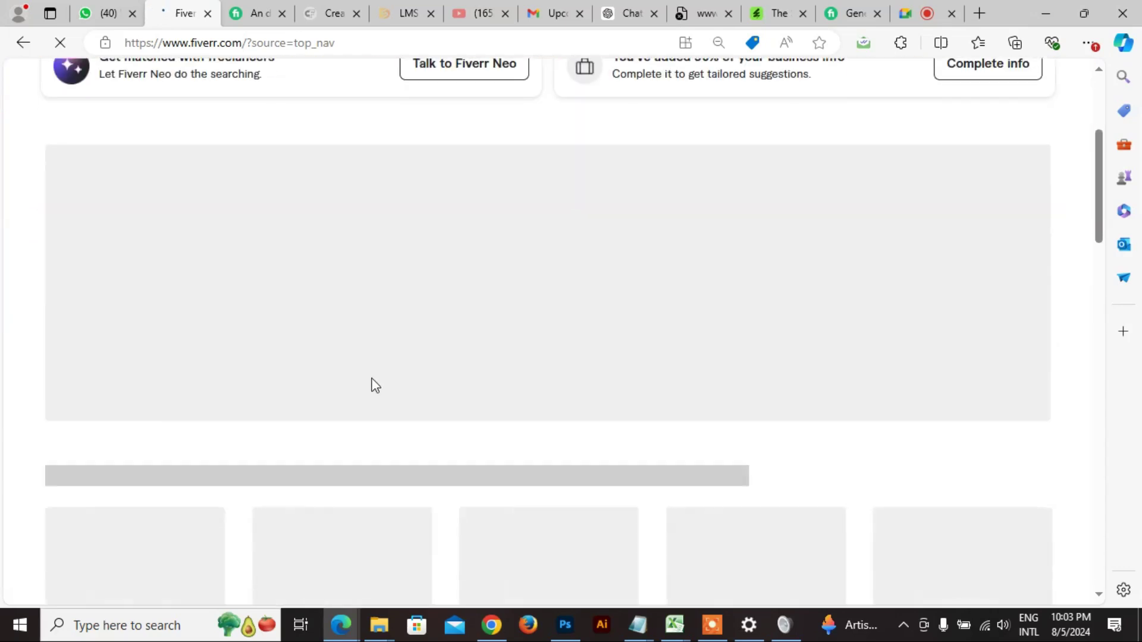
scroll(449, 475, "down", 3)
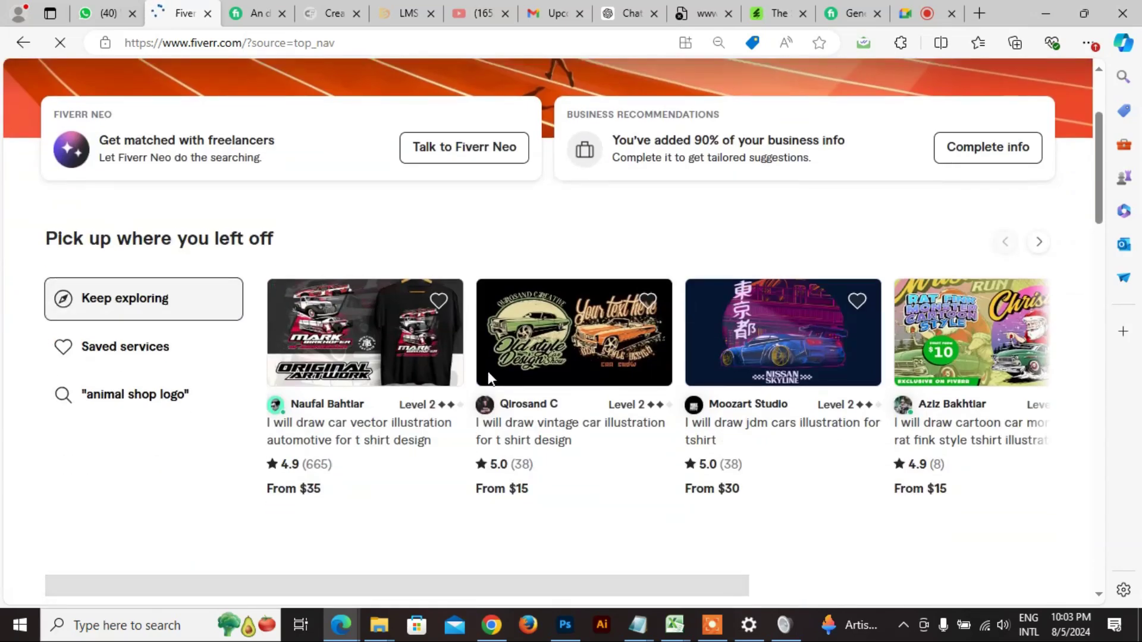
scroll(485, 503, "down", 3)
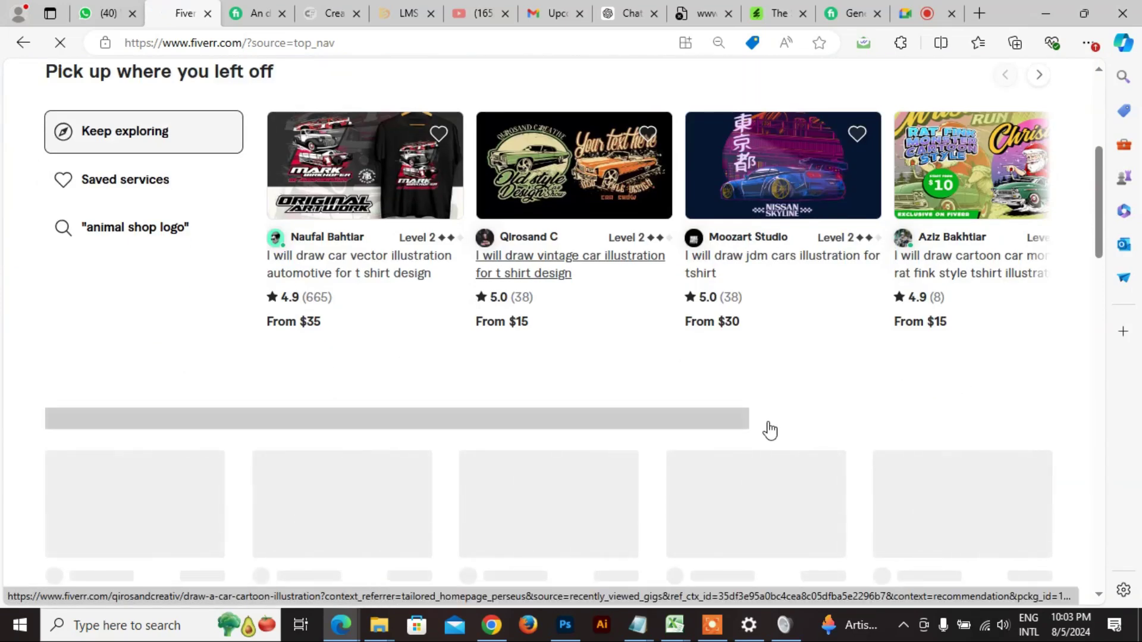
scroll(719, 428, "down", 5)
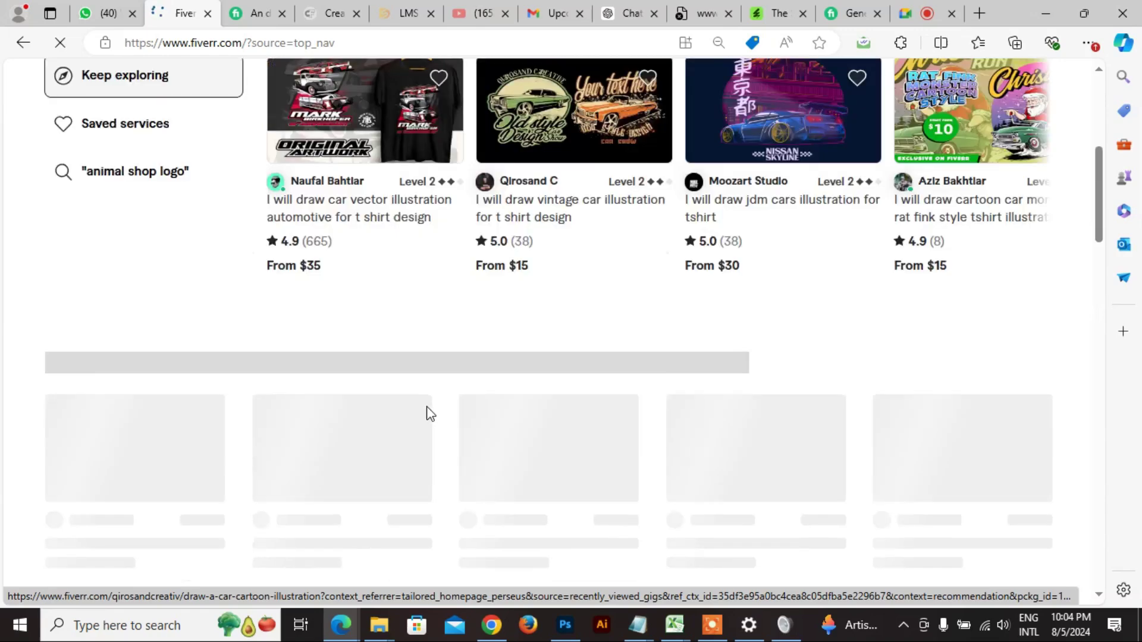
scroll(285, 357, "up", 1)
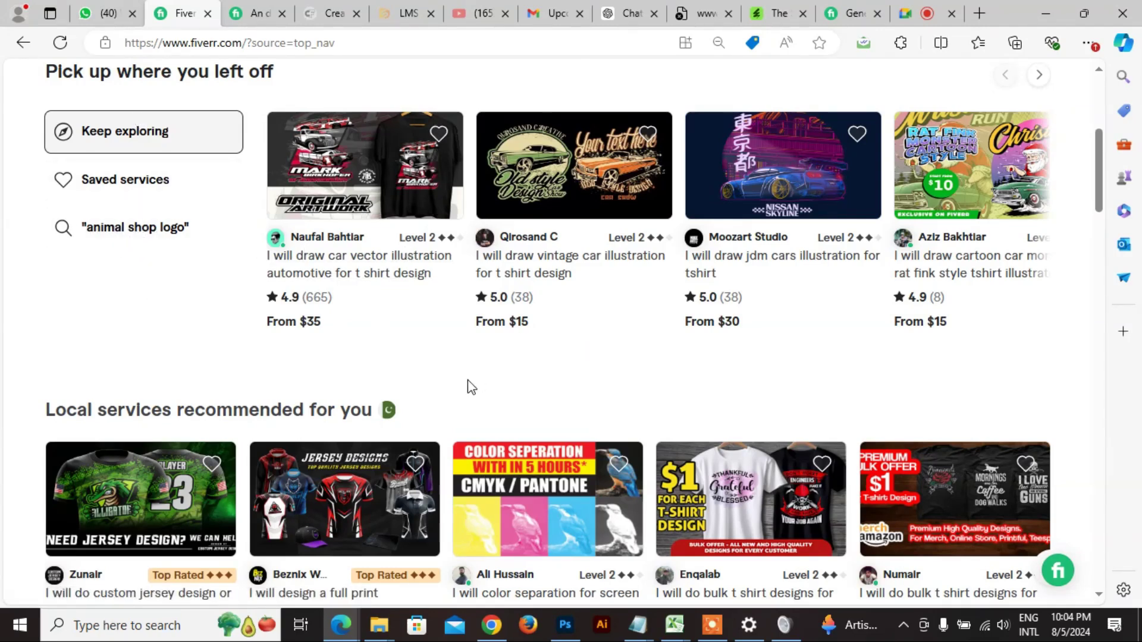
- Open the recently viewed gig "I will draw car vector illustration automotive for t shirt design" and view its gallery
scroll(469, 386, "up", 5)
scroll(703, 433, "down", 4)
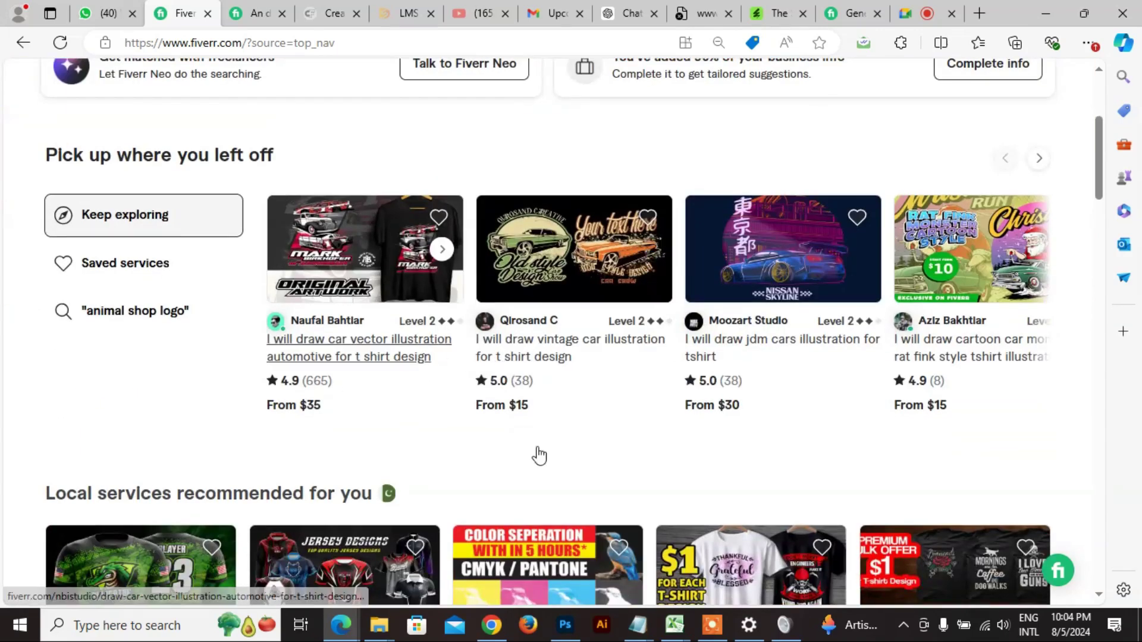
left_click(342, 356)
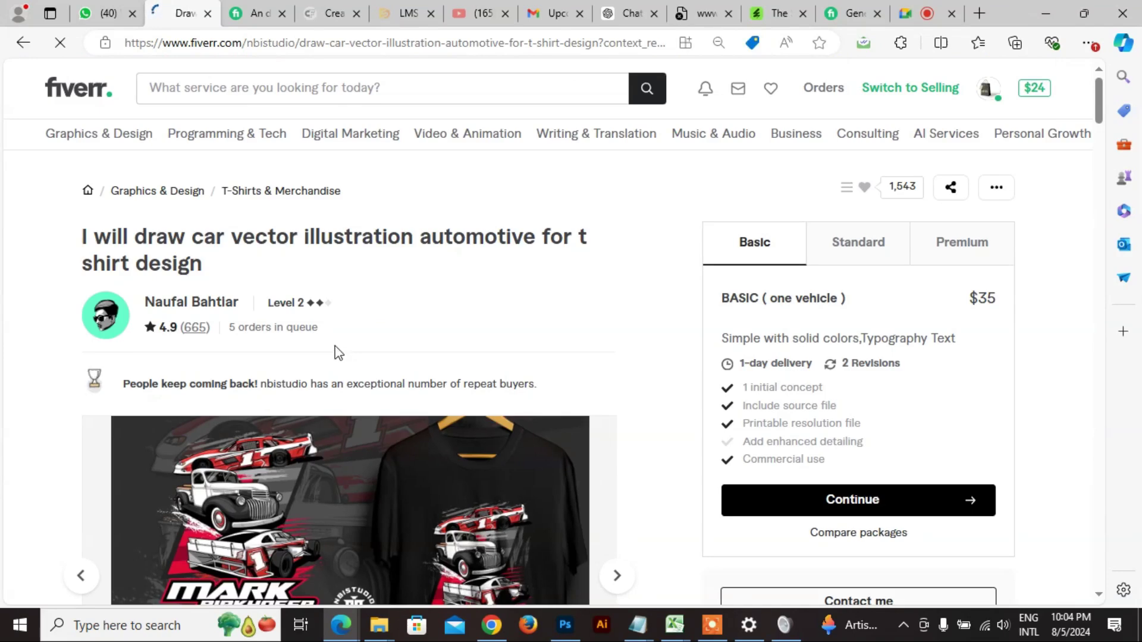
scroll(534, 335, "down", 5)
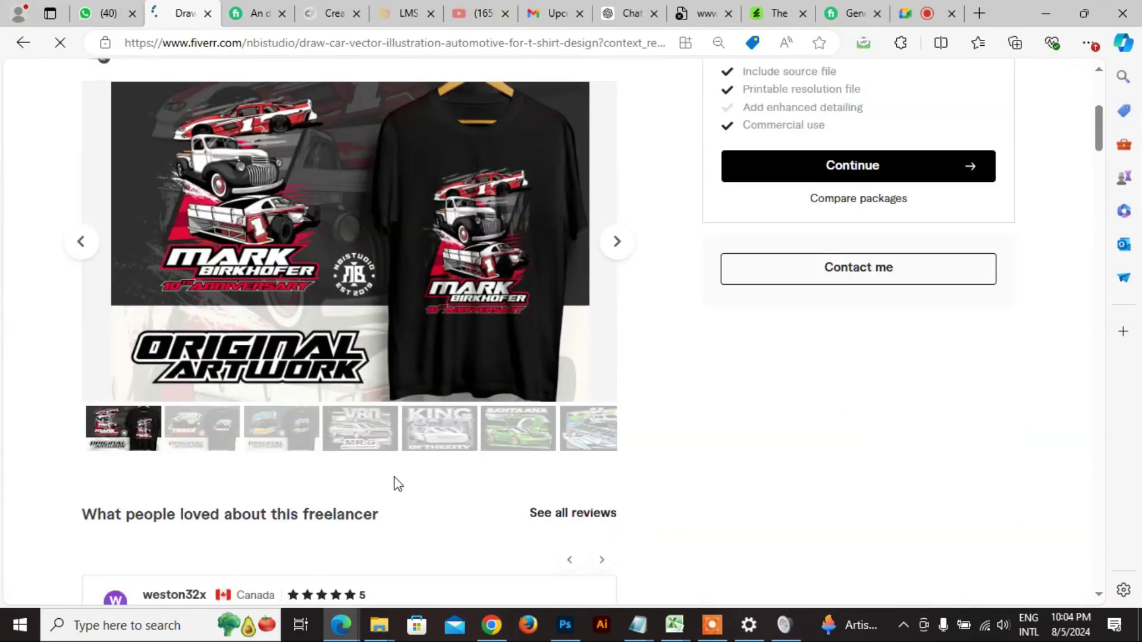
- Look over the gig page from its title, seller level and gallery down to the freelancer's profile section
scroll(374, 479, "up", 5)
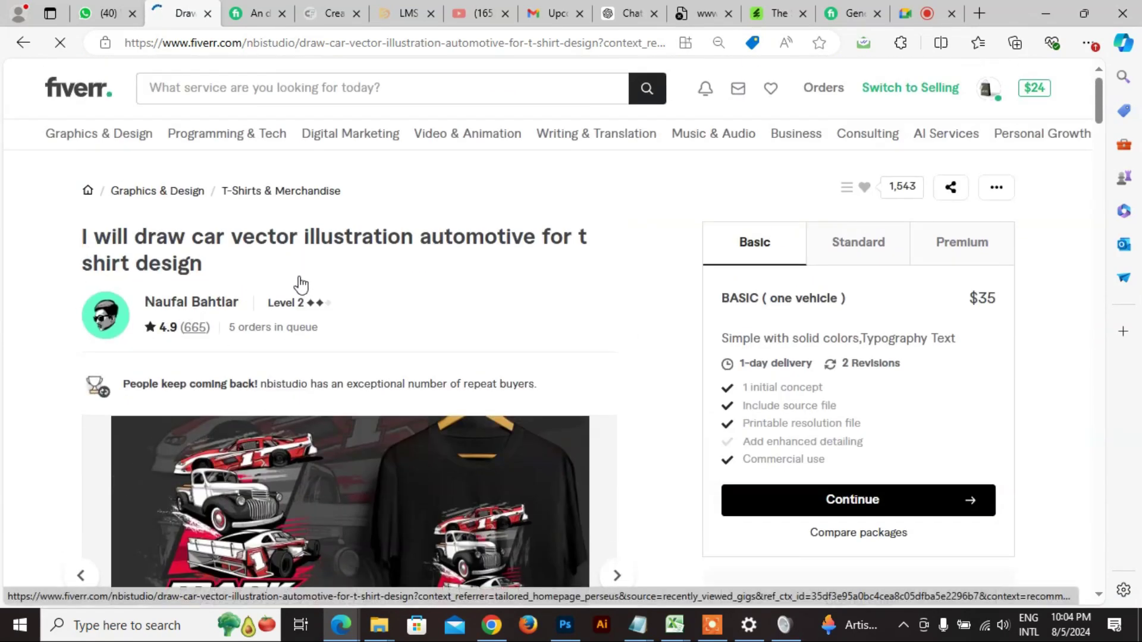
scroll(301, 284, "down", 15)
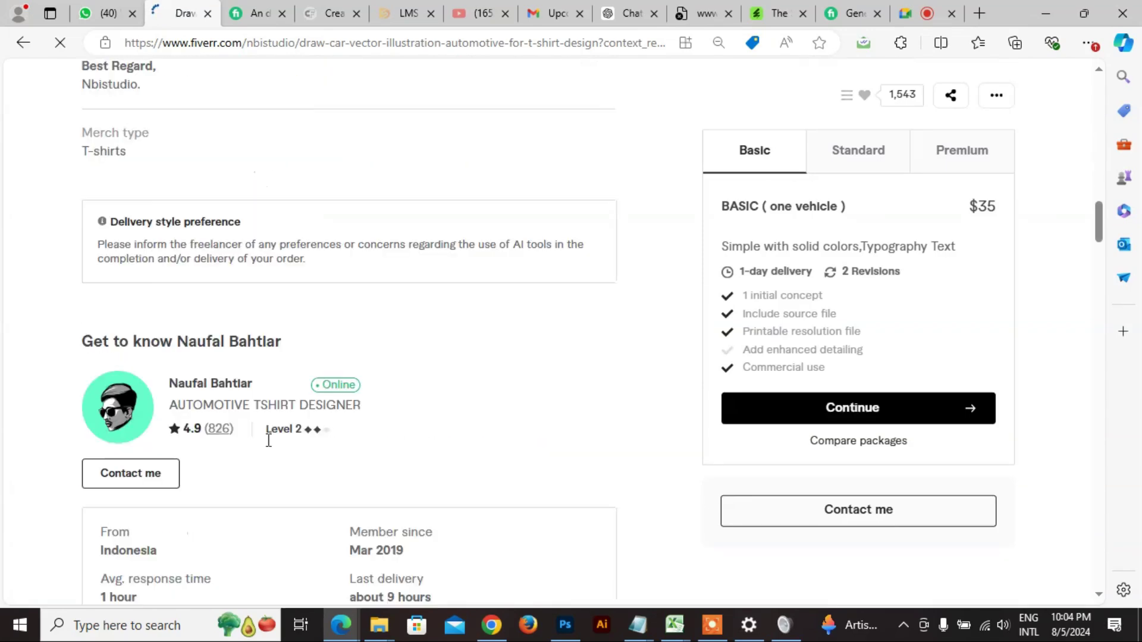
scroll(268, 440, "down", 6)
scroll(465, 499, "up", 15)
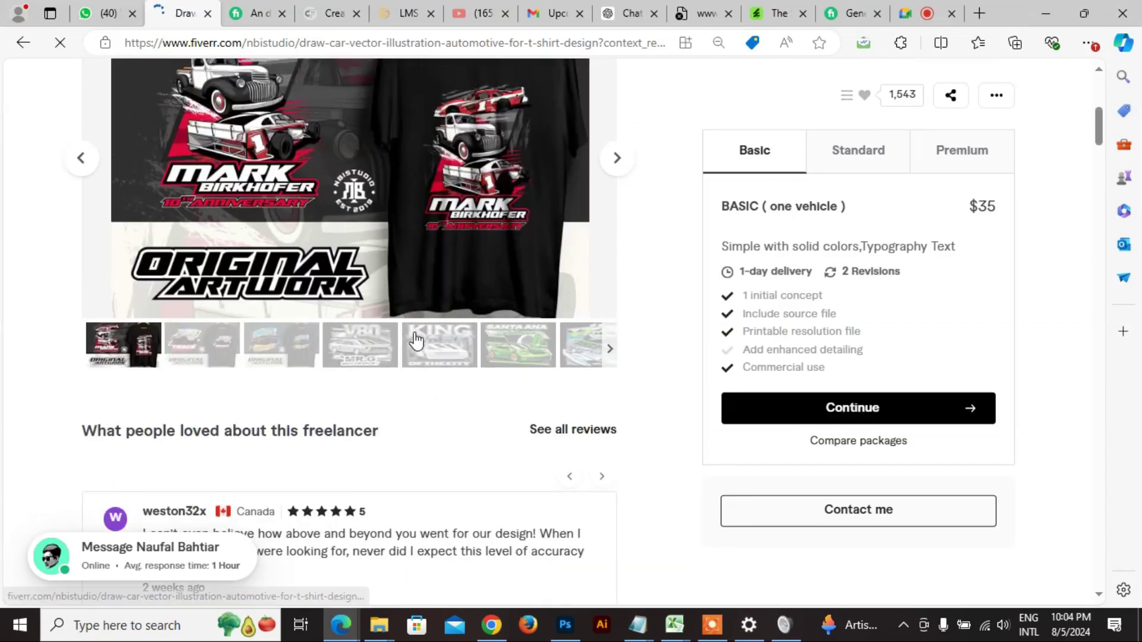
scroll(416, 339, "up", 4)
scroll(329, 245, "down", 3)
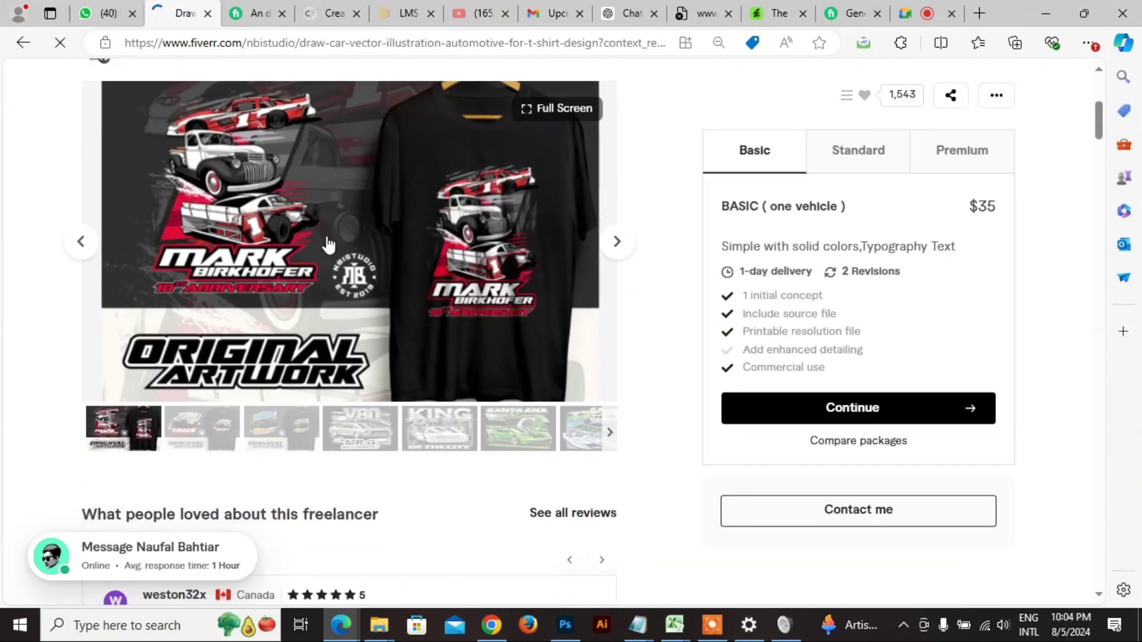
scroll(428, 309, "up", 2)
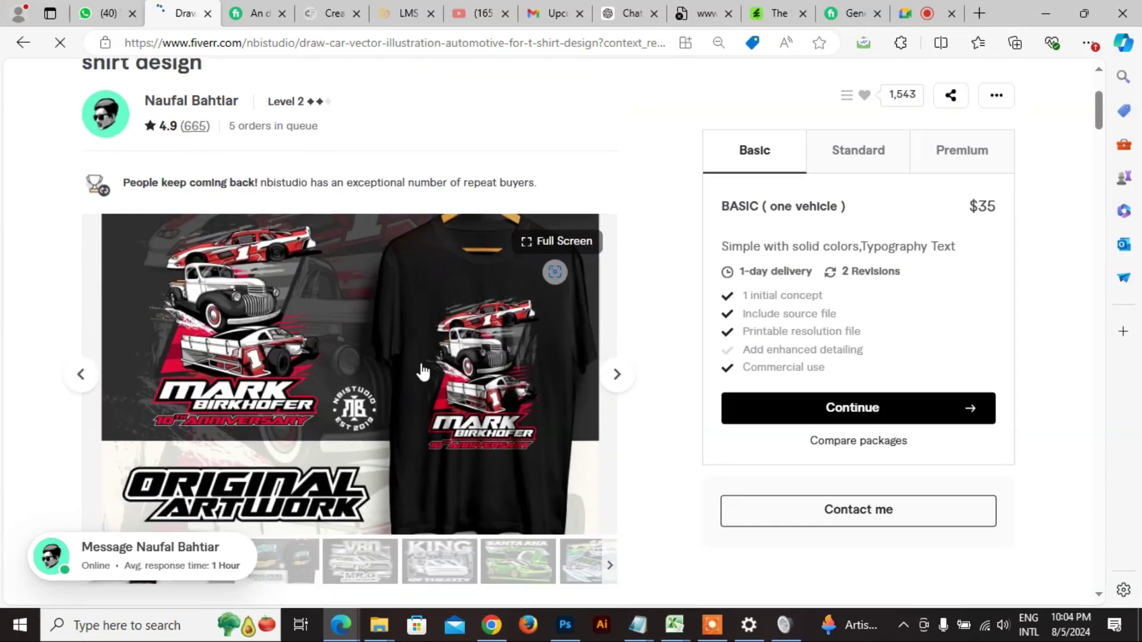
scroll(422, 371, "down", 2)
scroll(452, 311, "up", 3)
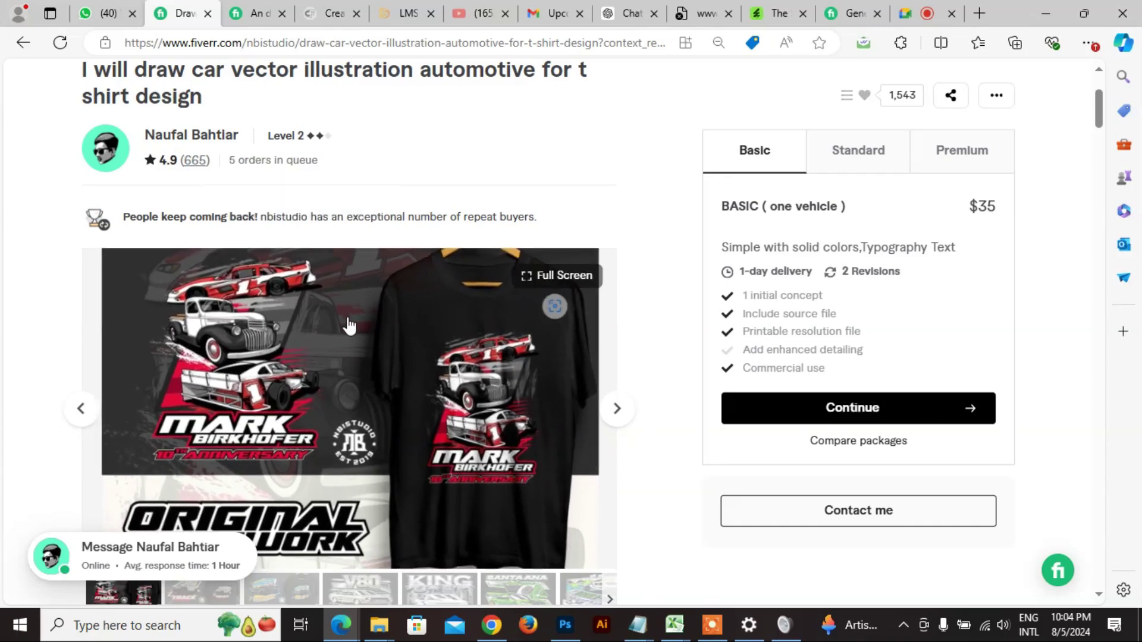
- Review the package descriptions in the gig's About section and the Basic package offer
scroll(351, 327, "down", 5)
scroll(302, 473, "down", 10)
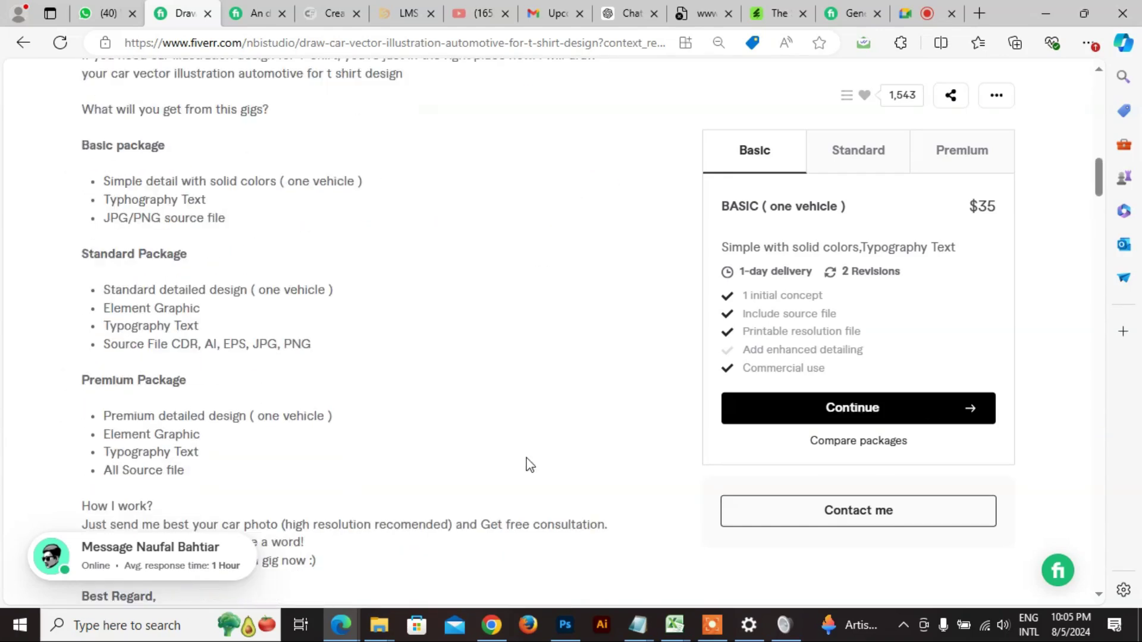
scroll(773, 357, "up", 7)
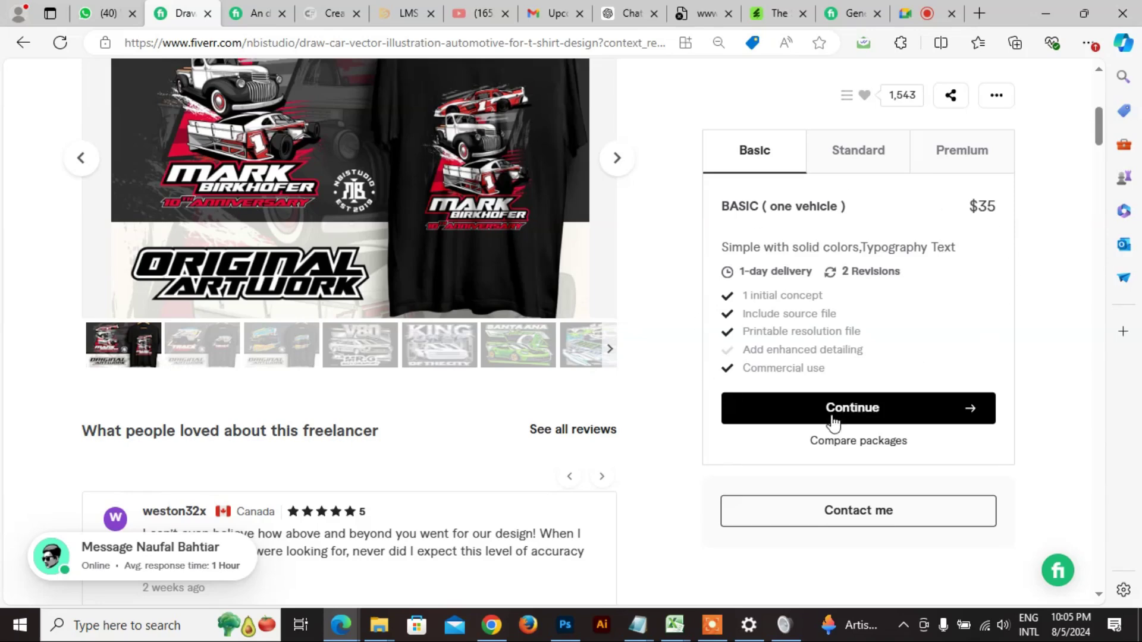
scroll(493, 472, "up", 5)
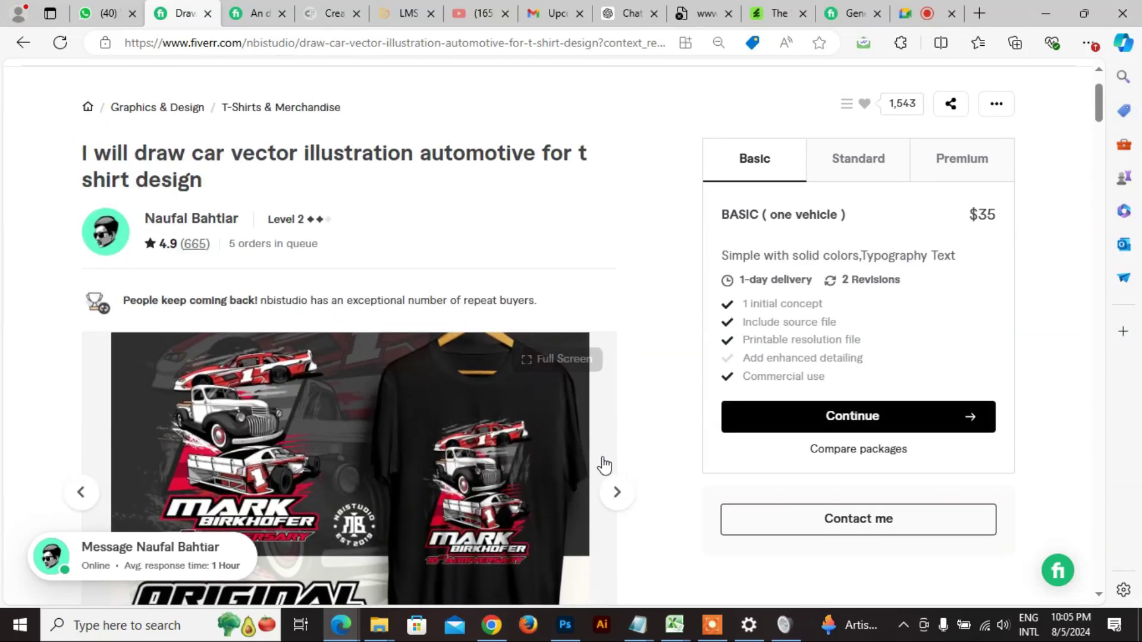
scroll(557, 446, "down", 4)
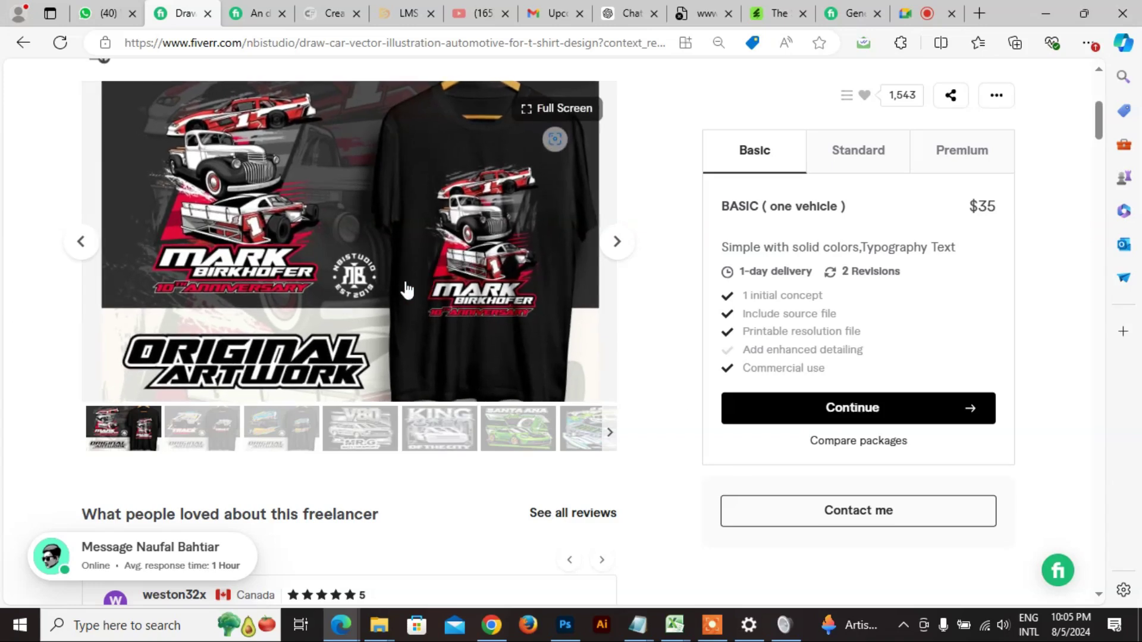
- Browse the gig's gallery samples up to the blue sports car, then go back to the Santa Ana Auto Care design
scroll(400, 294, "up", 1)
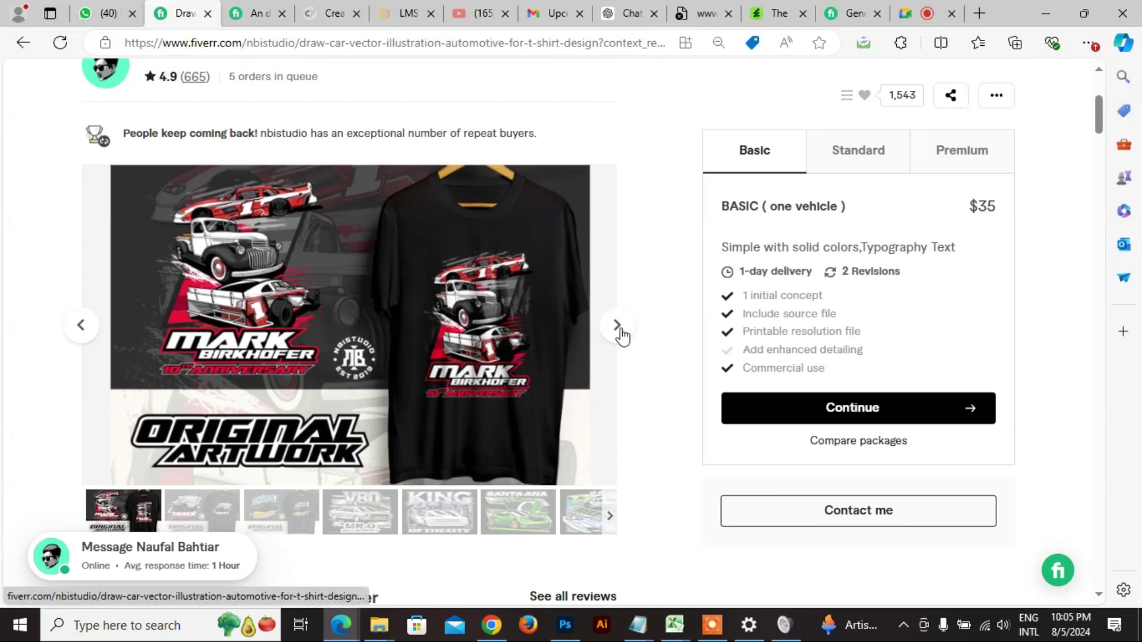
left_click(617, 326)
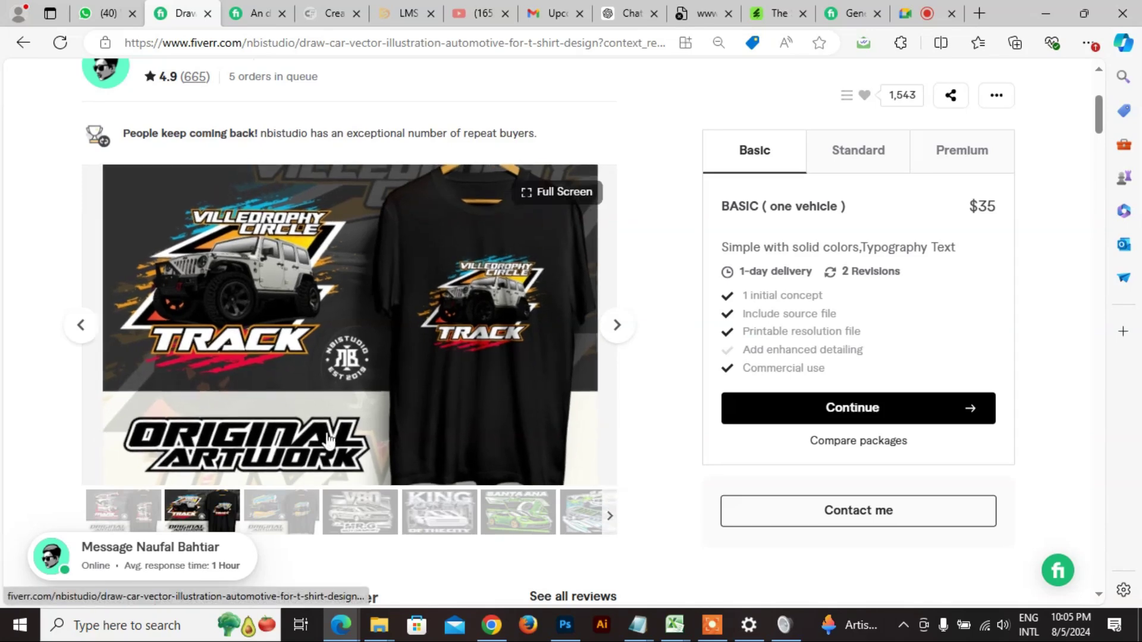
left_click(618, 326)
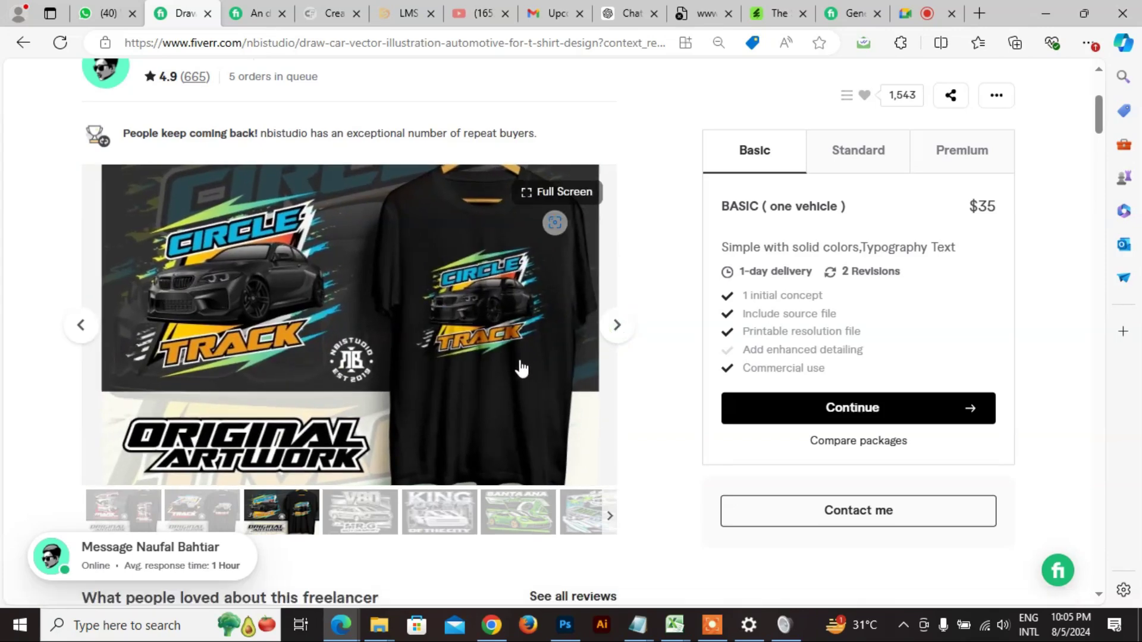
left_click(614, 333)
left_click(615, 333)
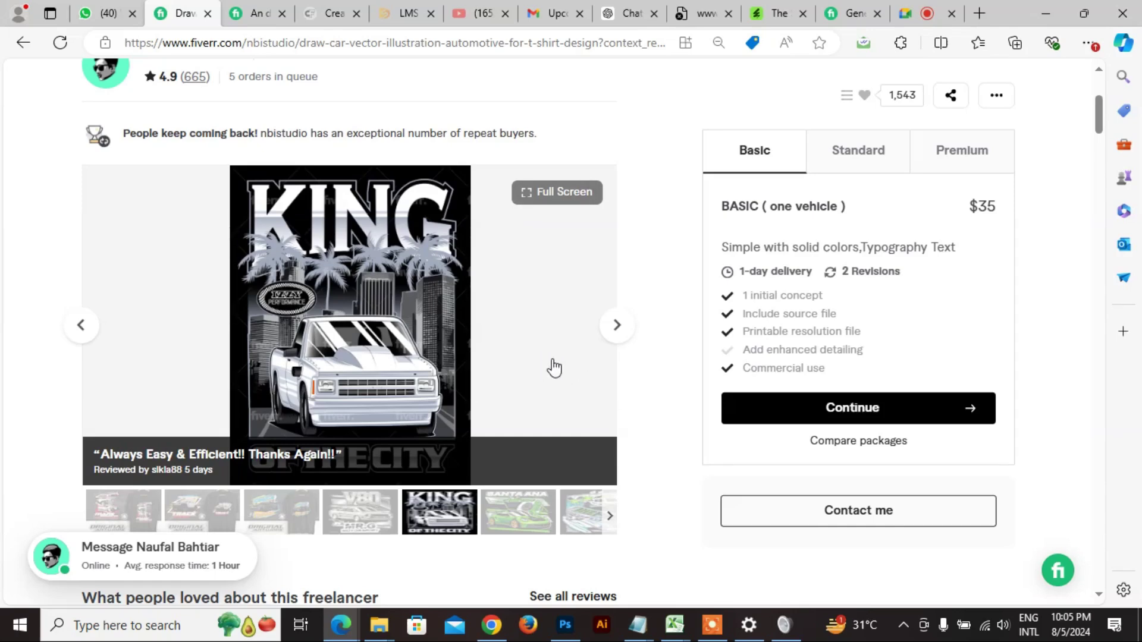
left_click(613, 334)
left_click(613, 335)
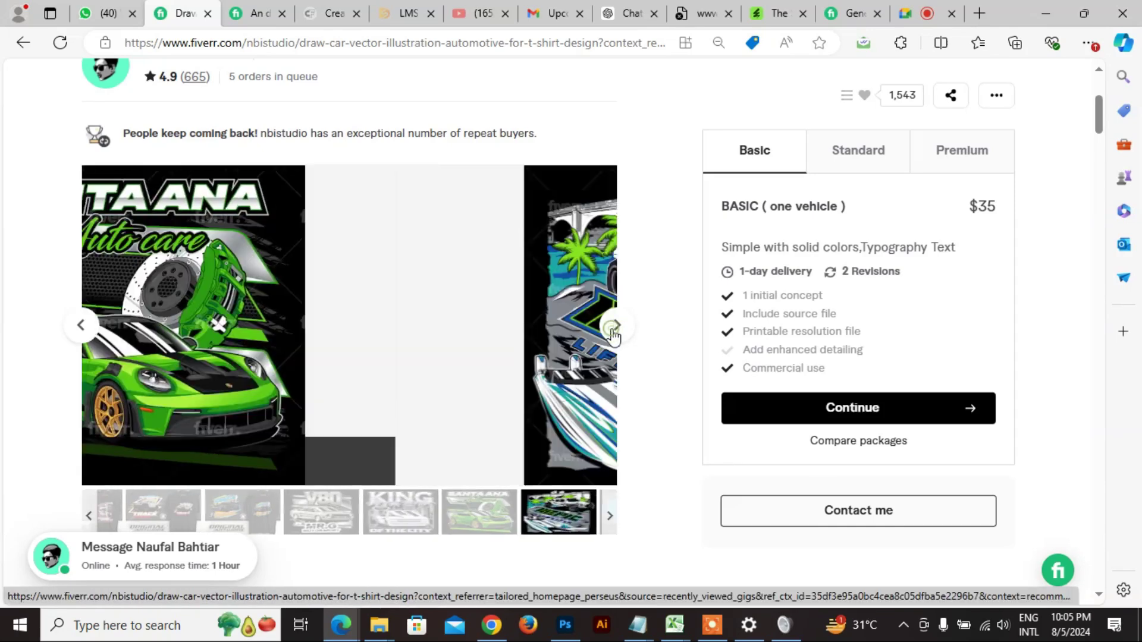
left_click(613, 335)
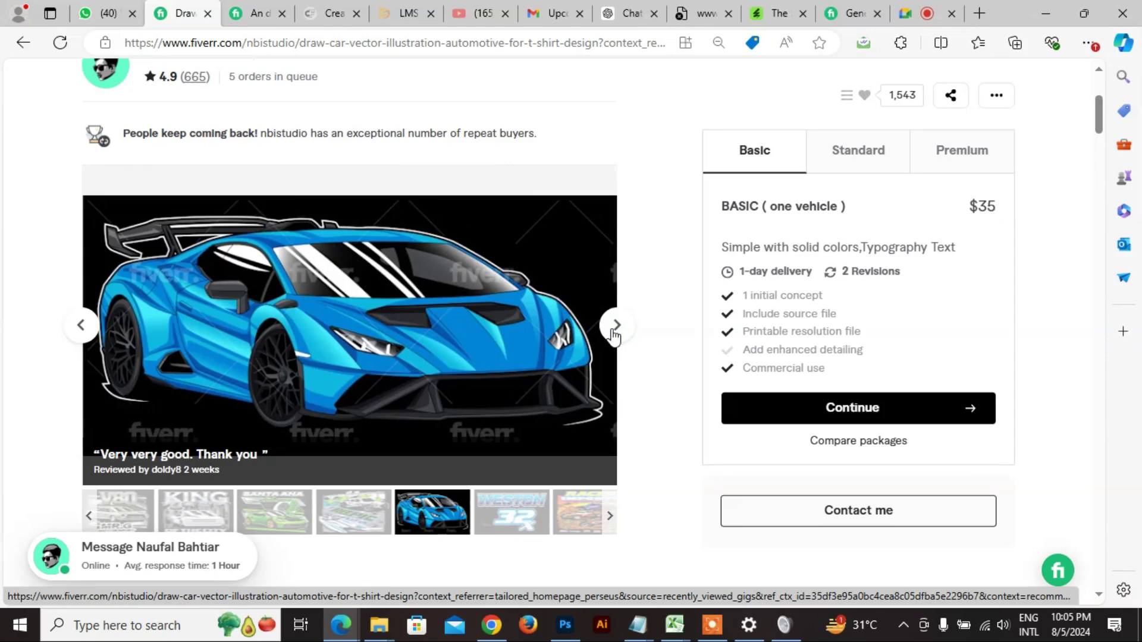
left_click(83, 327)
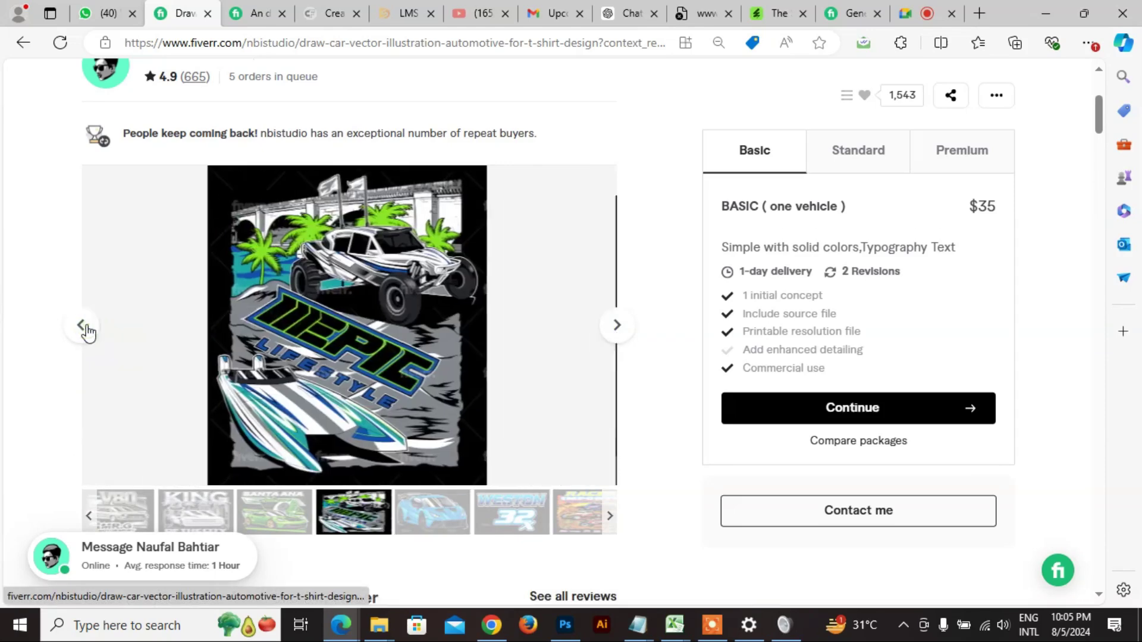
left_click(82, 333)
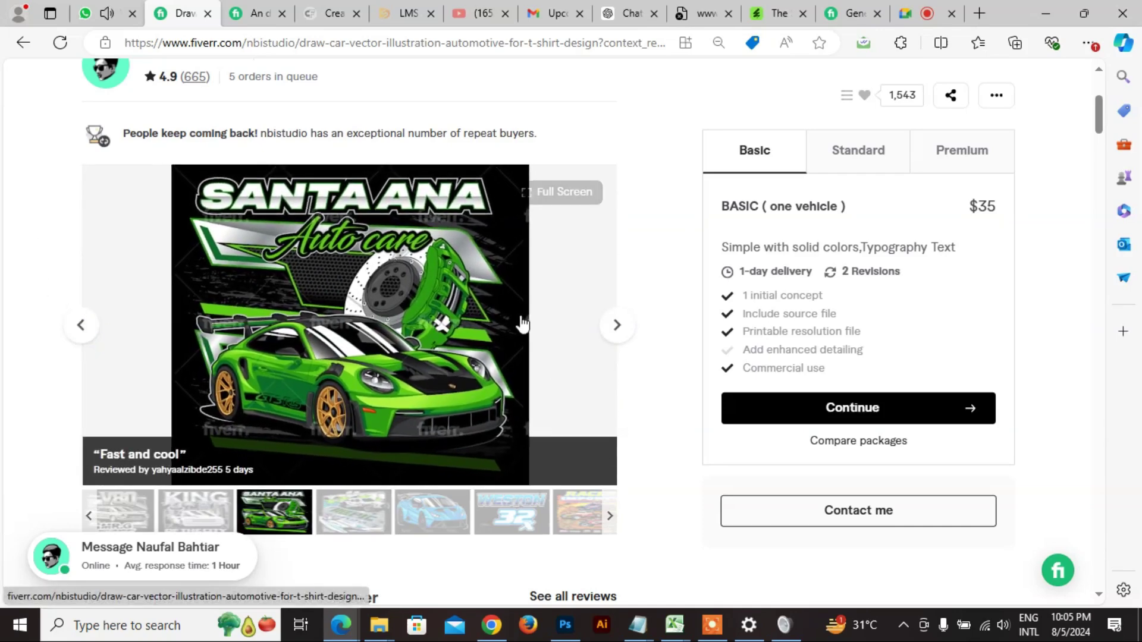
- Open the sharing options for this gig, copy its link and close the dialog
scroll(555, 254, "up", 4)
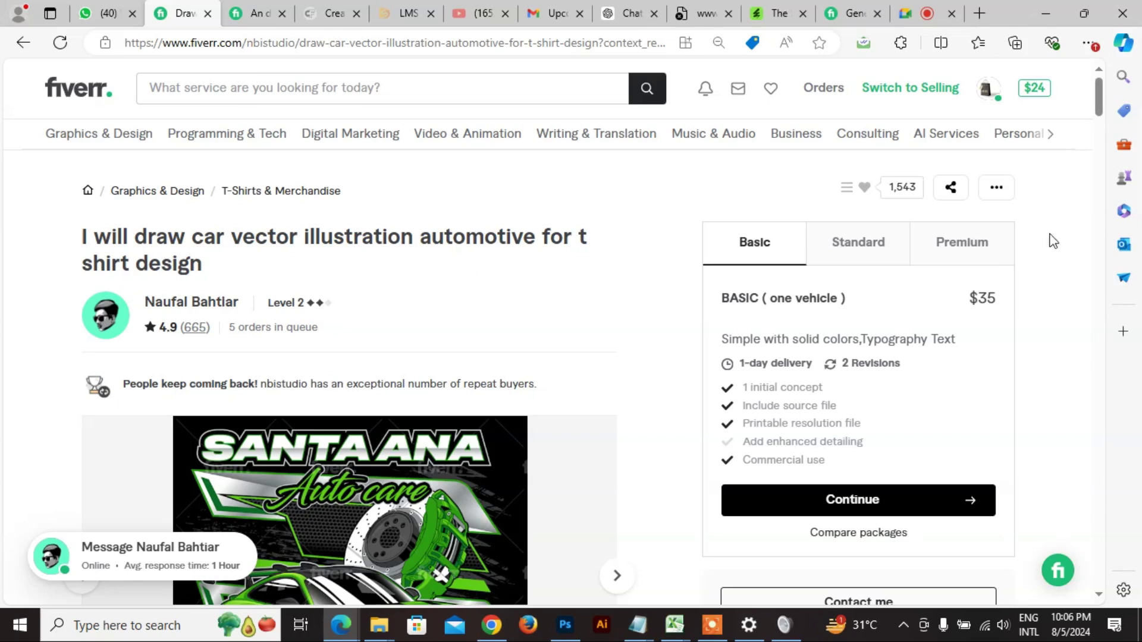
left_click(1006, 196)
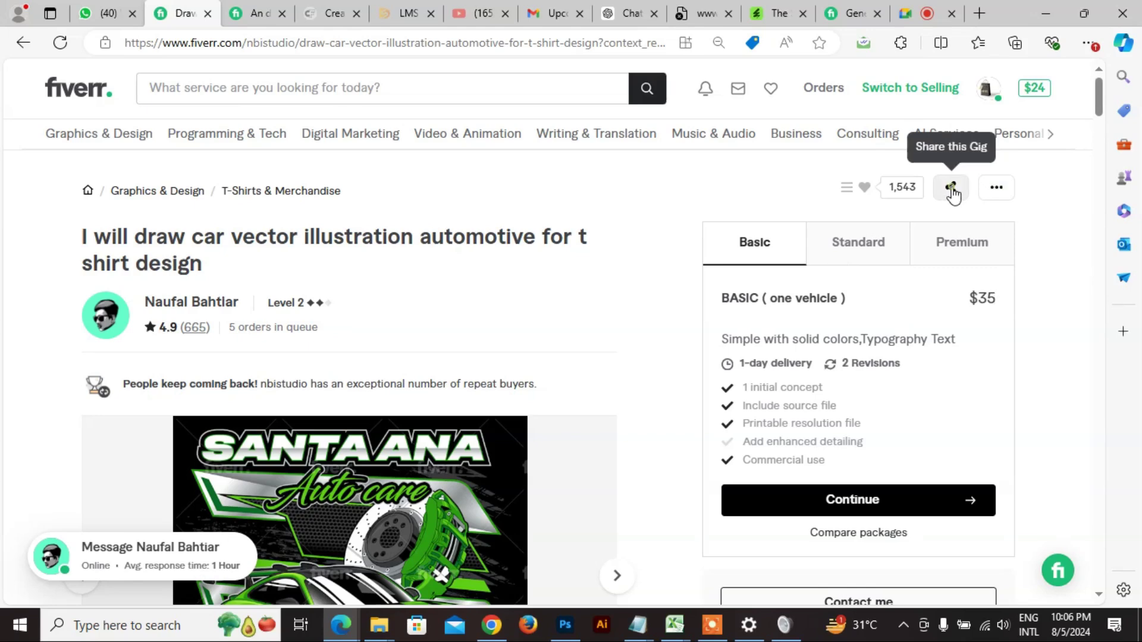
left_click(951, 189)
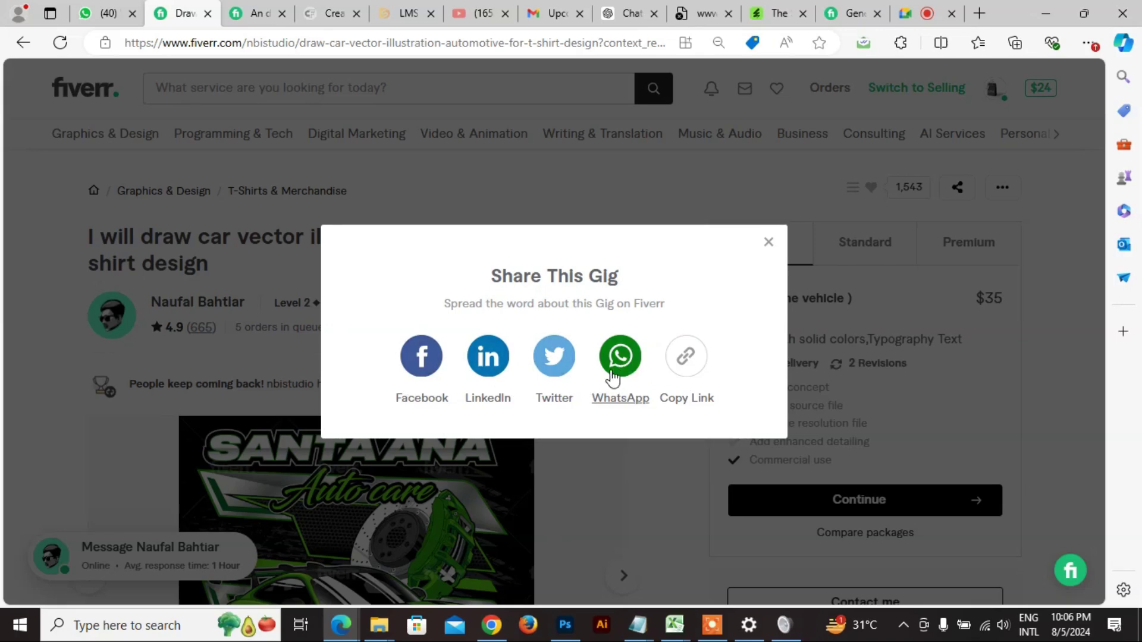
left_click(688, 365)
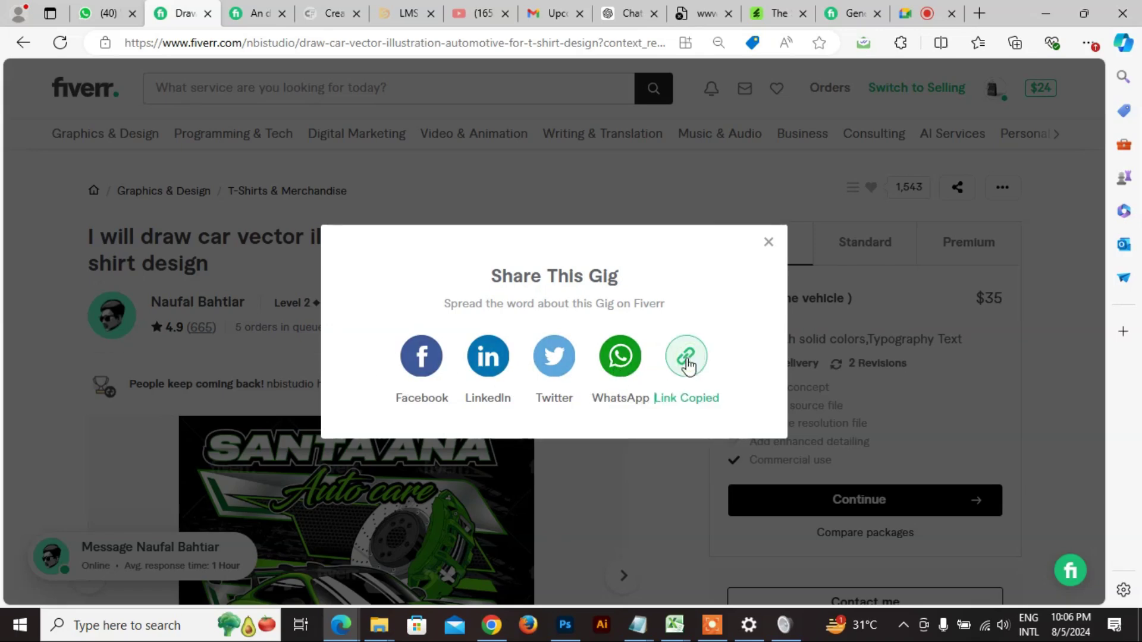
left_click(769, 241)
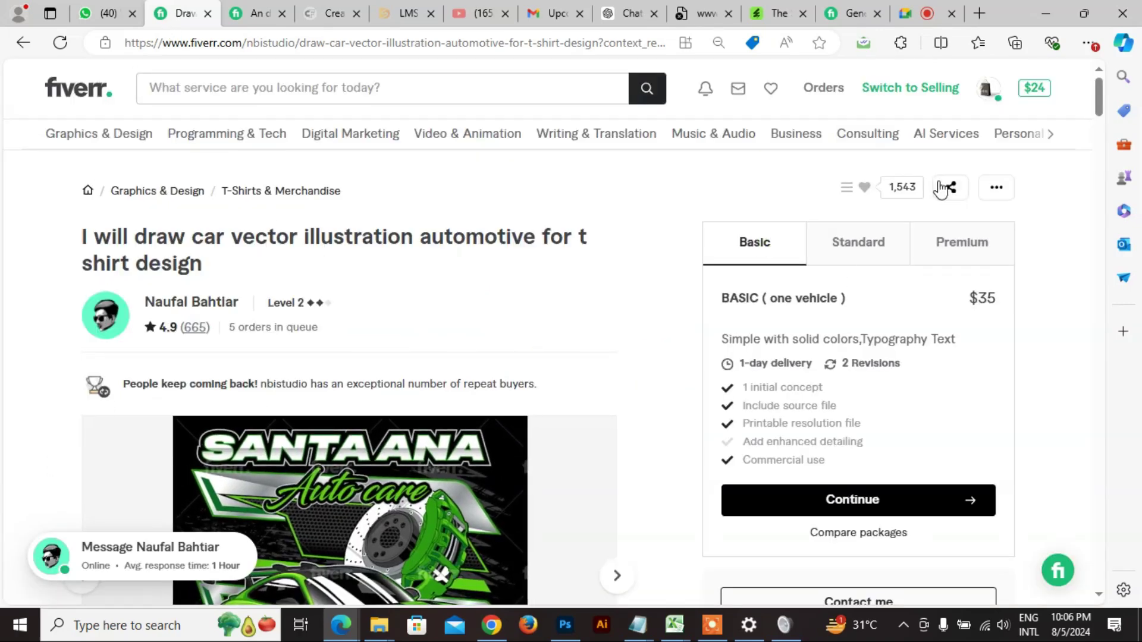
- Save the gig to the "gig favs 7" favourites list and briefly view the account menu options
left_click(845, 189)
mouse_move(847, 189)
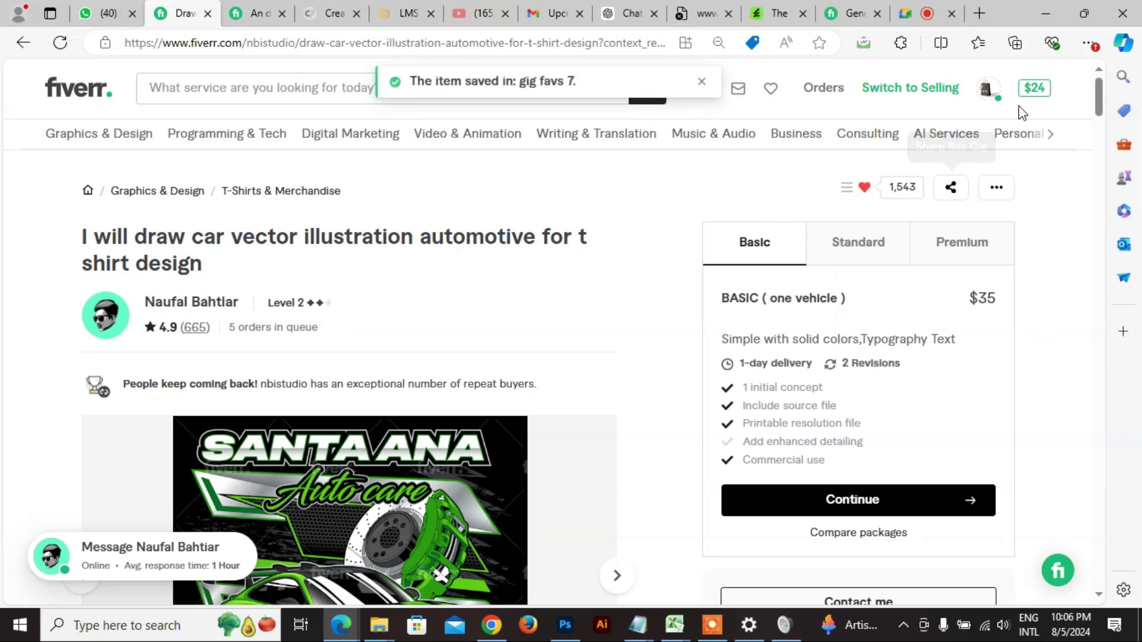
left_click(986, 91)
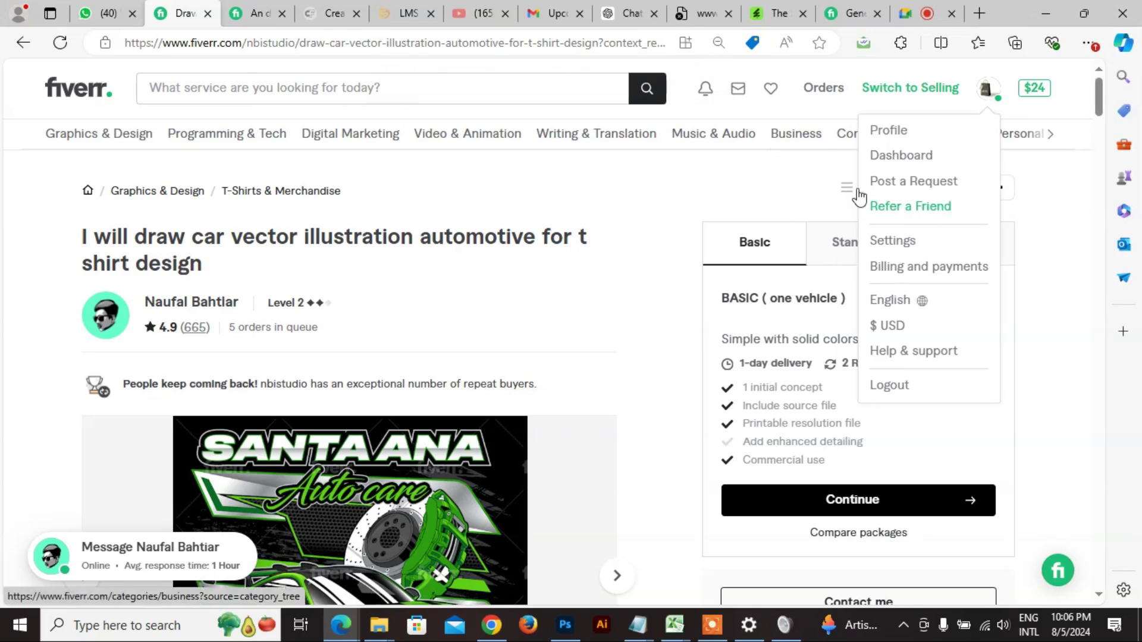
left_click(759, 199)
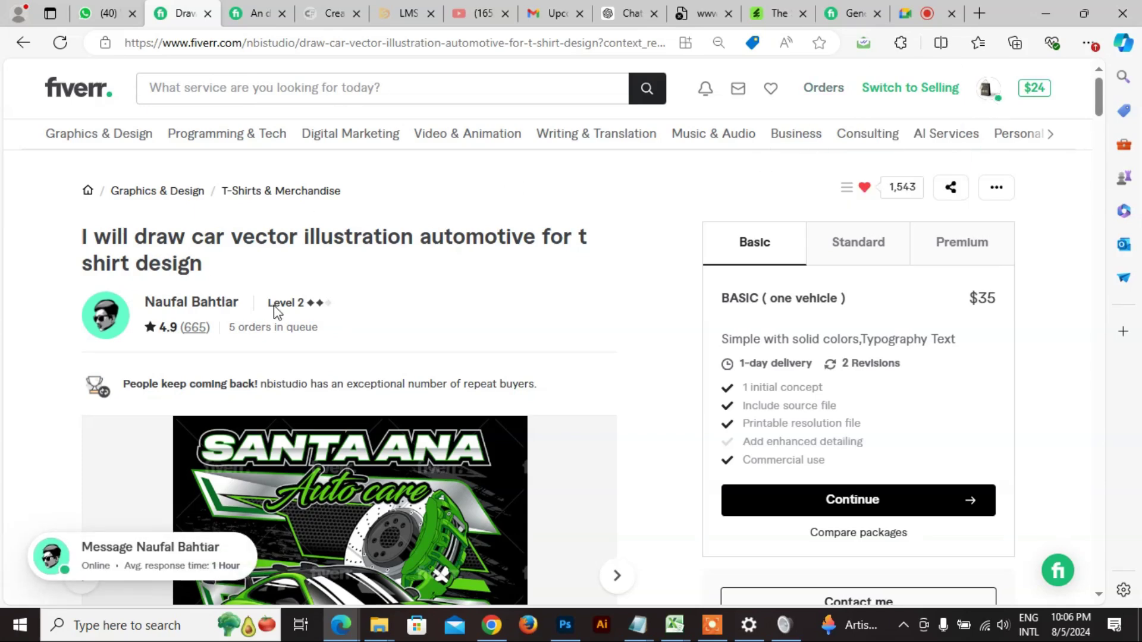
- Examine the gig's seller details, gallery and the Basic, Standard and Premium packages described under About this gig
scroll(276, 310, "down", 3)
scroll(254, 366, "down", 2)
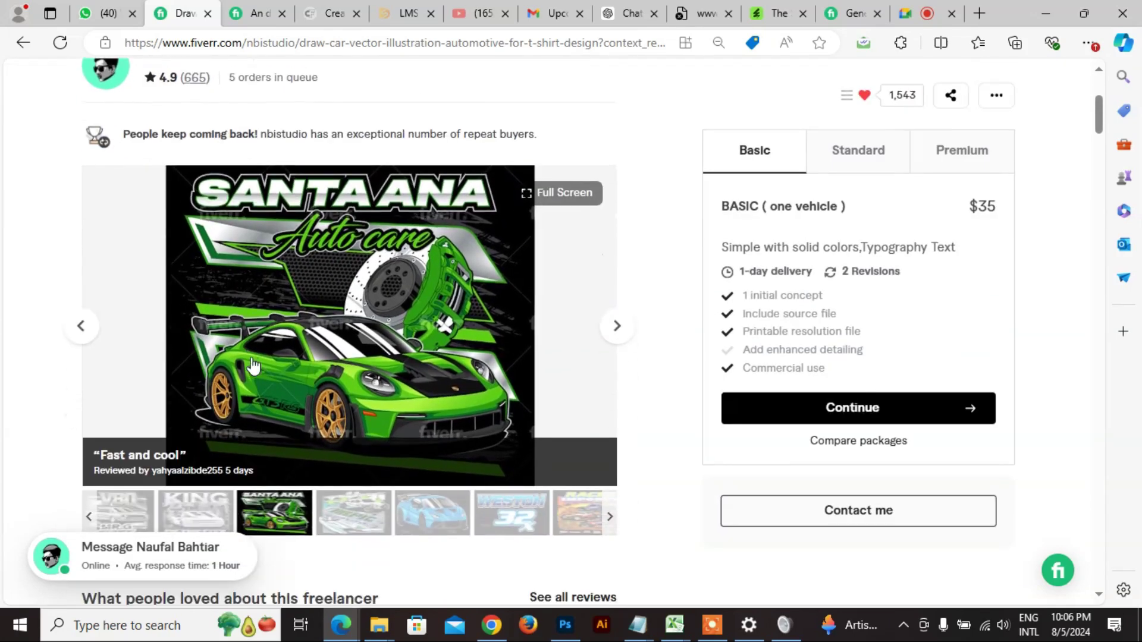
scroll(254, 365, "up", 4)
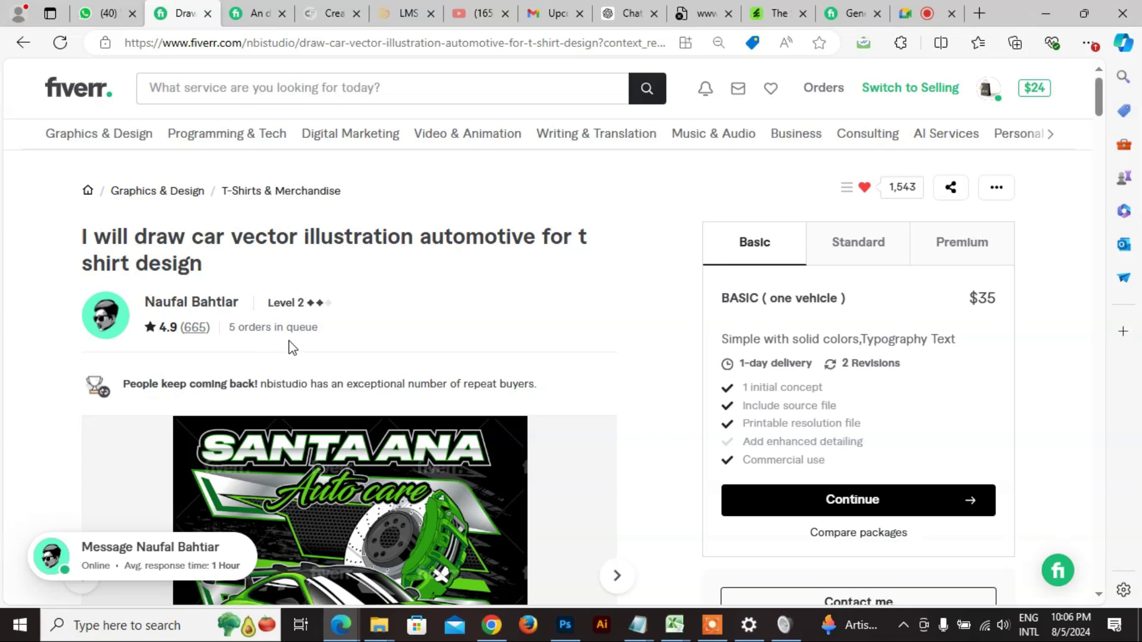
scroll(360, 360, "down", 10)
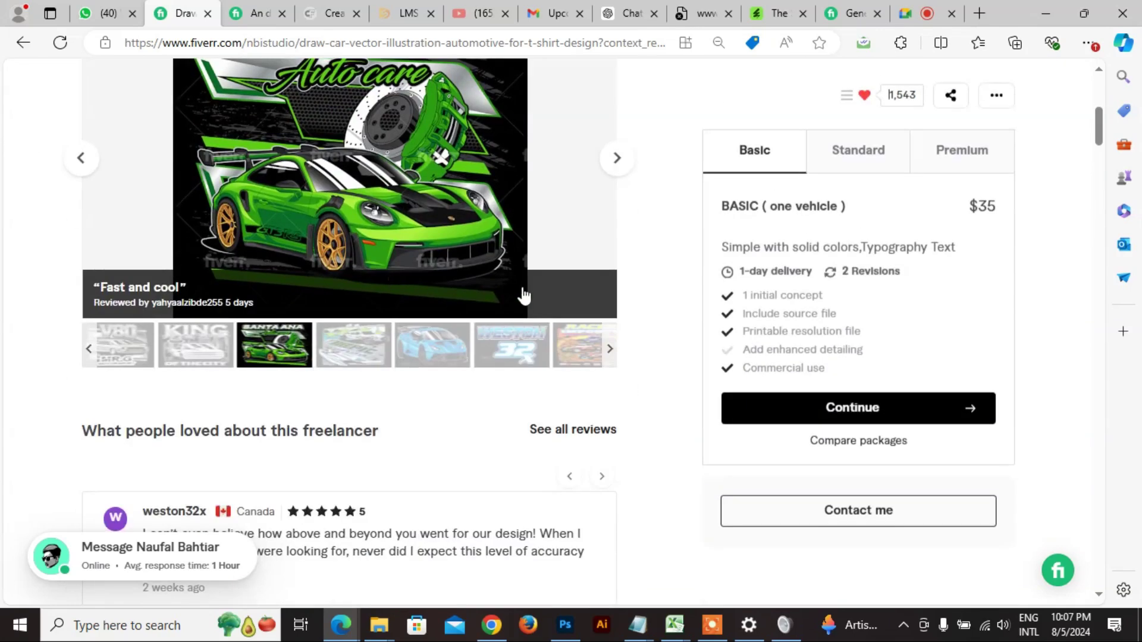
scroll(381, 427, "down", 4)
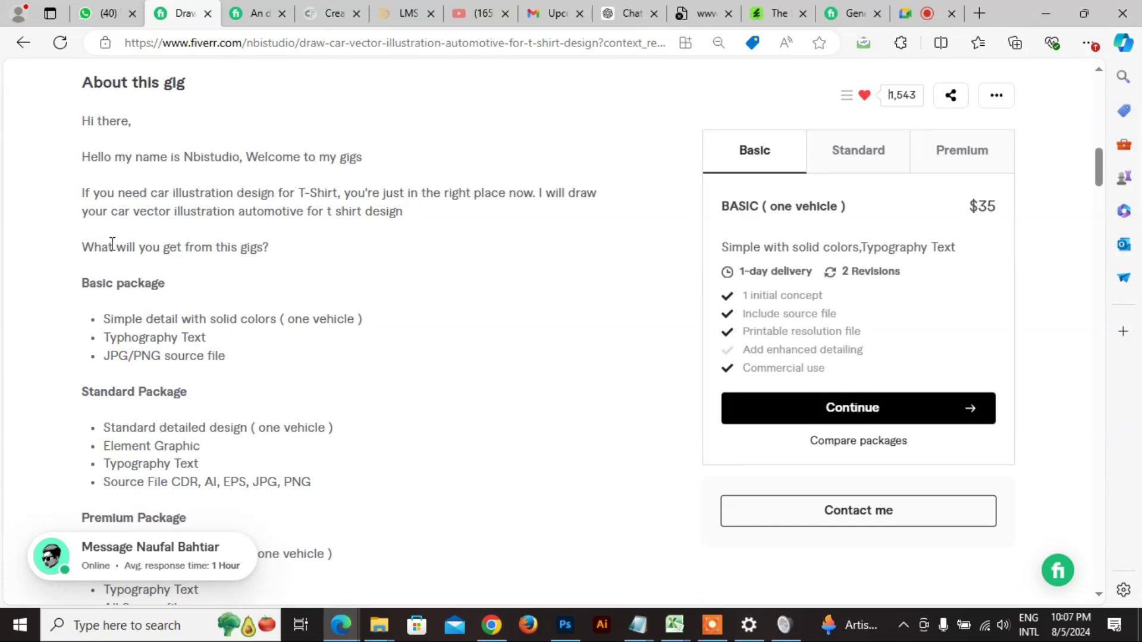
left_click_drag(139, 337, 174, 415)
scroll(174, 414, "down", 3)
left_click(199, 369)
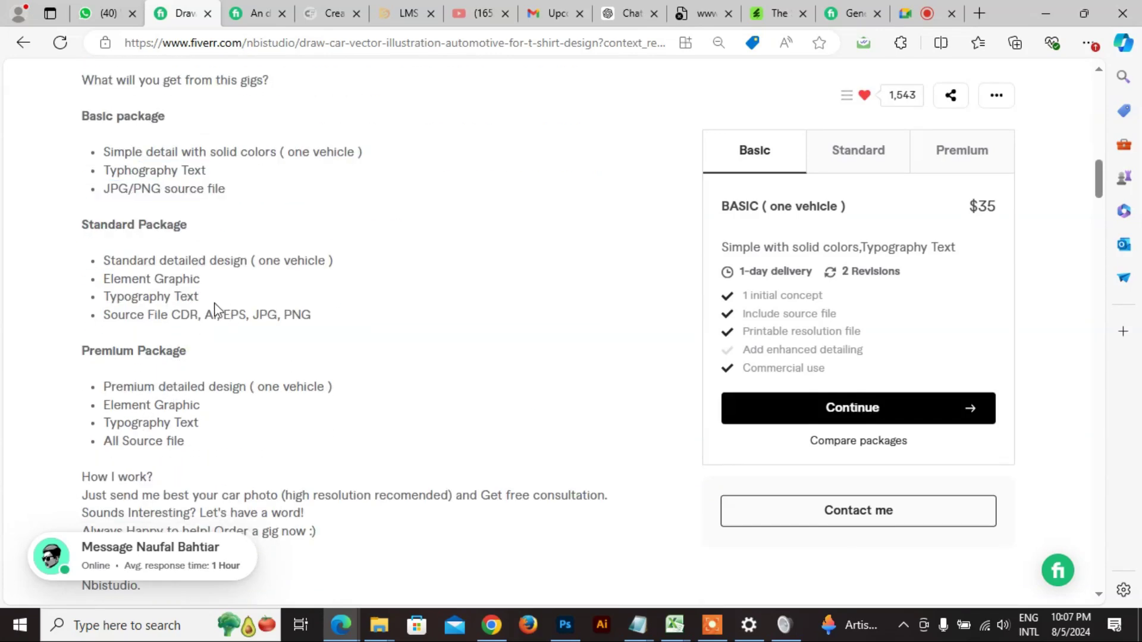
scroll(184, 334, "down", 3)
scroll(157, 325, "up", 3)
- Highlight the Basic package's price and look over the freelancer's profile details, ending back at the gallery
double_click(985, 208)
scroll(231, 350, "up", 5)
scroll(222, 351, "down", 10)
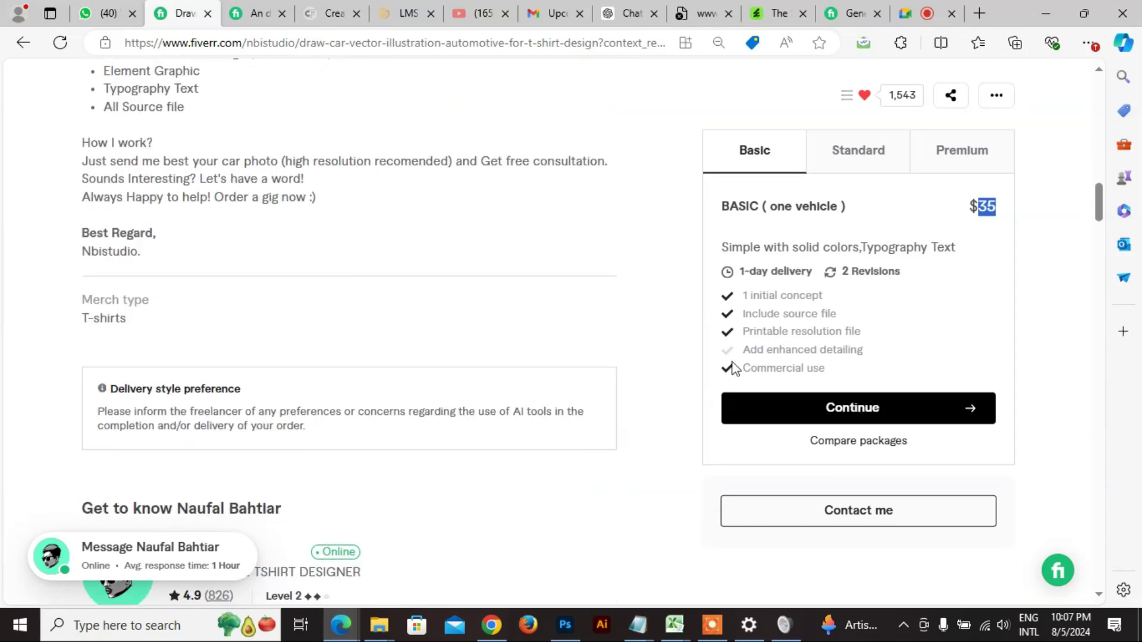
scroll(336, 404, "down", 5)
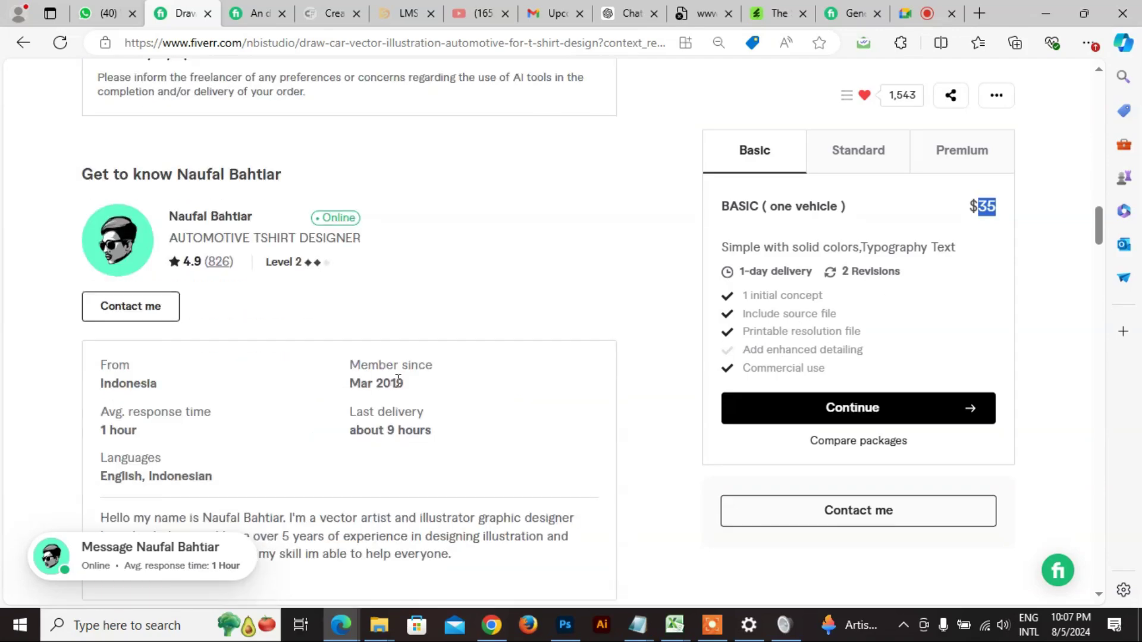
scroll(441, 369, "up", 20)
scroll(436, 373, "up", 3)
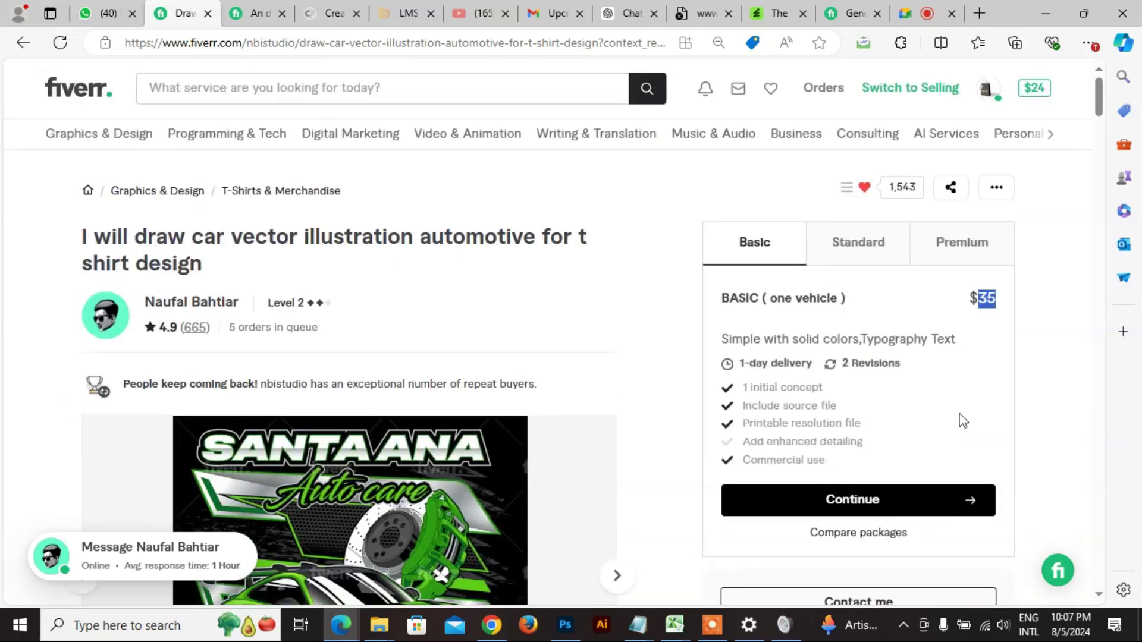
scroll(961, 421, "down", 5)
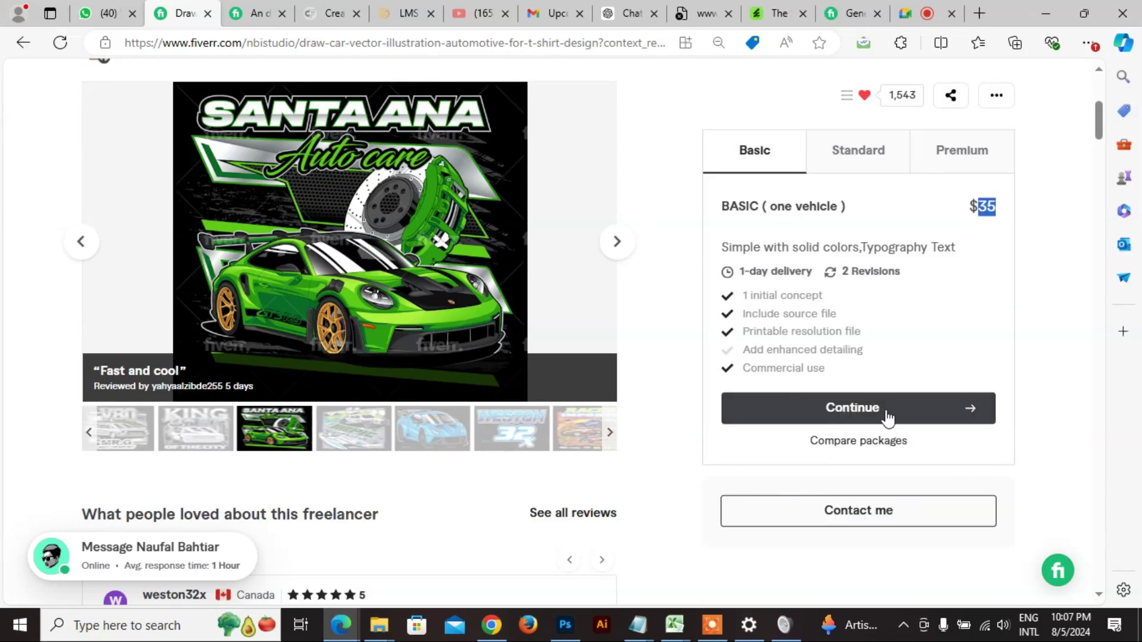
- Open the order options for the Basic package, try a gig quantity of 3 and set it back to 1
left_click(927, 418)
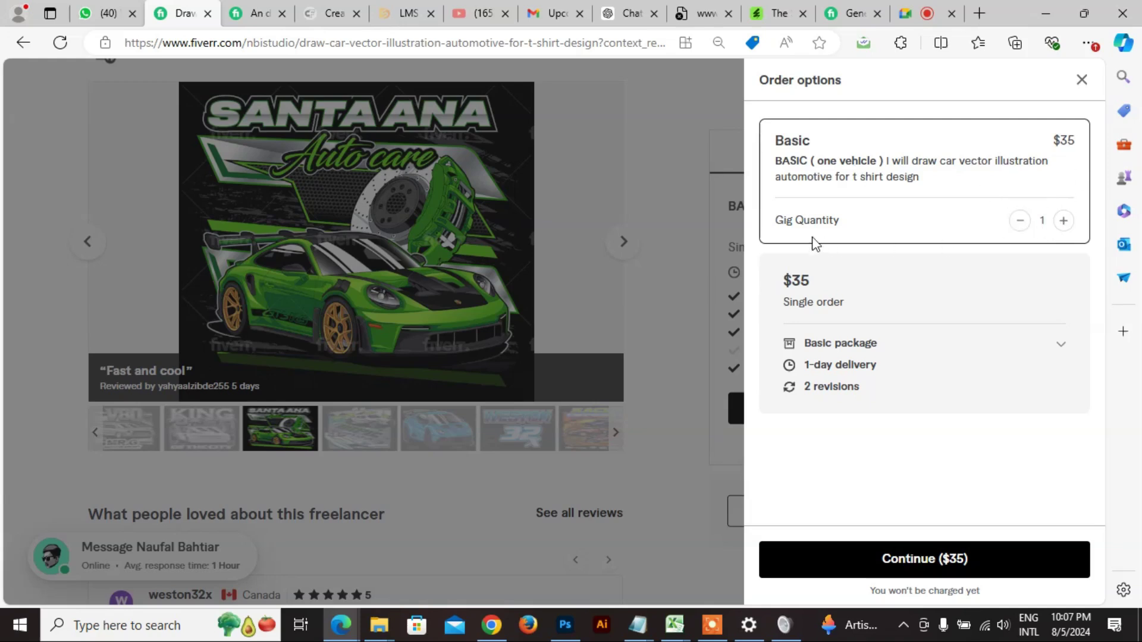
left_click(1064, 221)
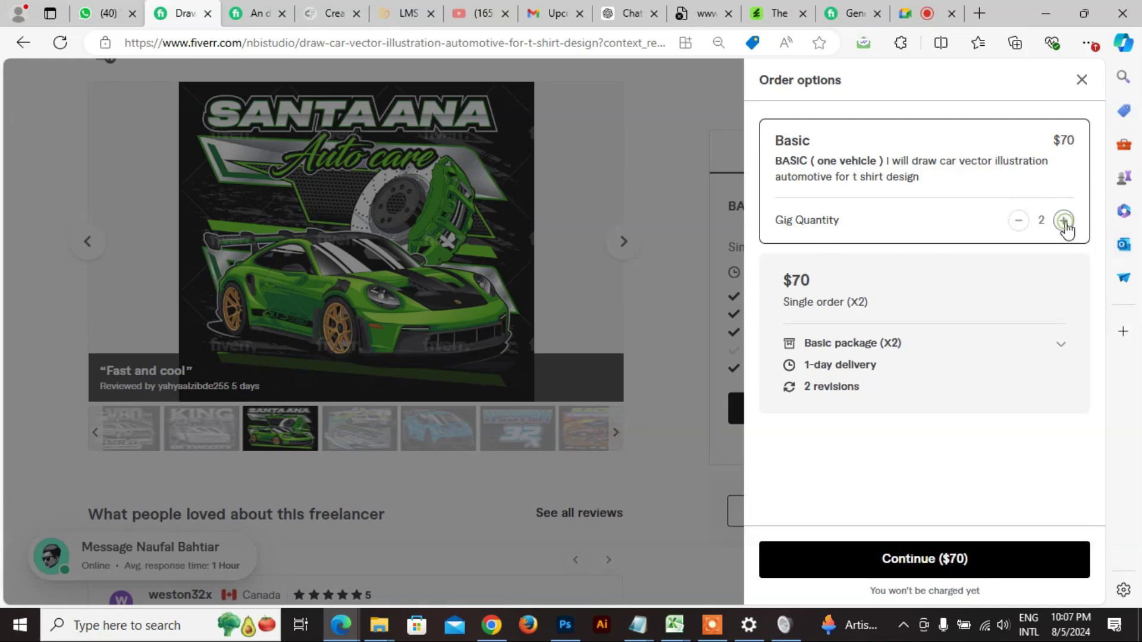
left_click(1064, 226)
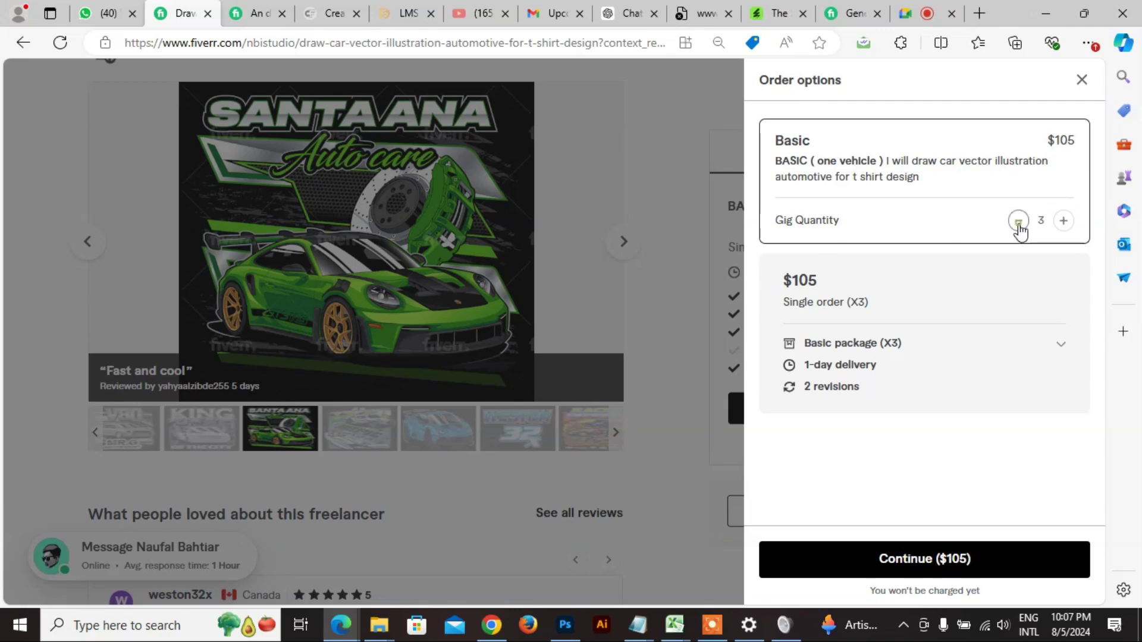
left_click(1019, 225)
left_click(1019, 226)
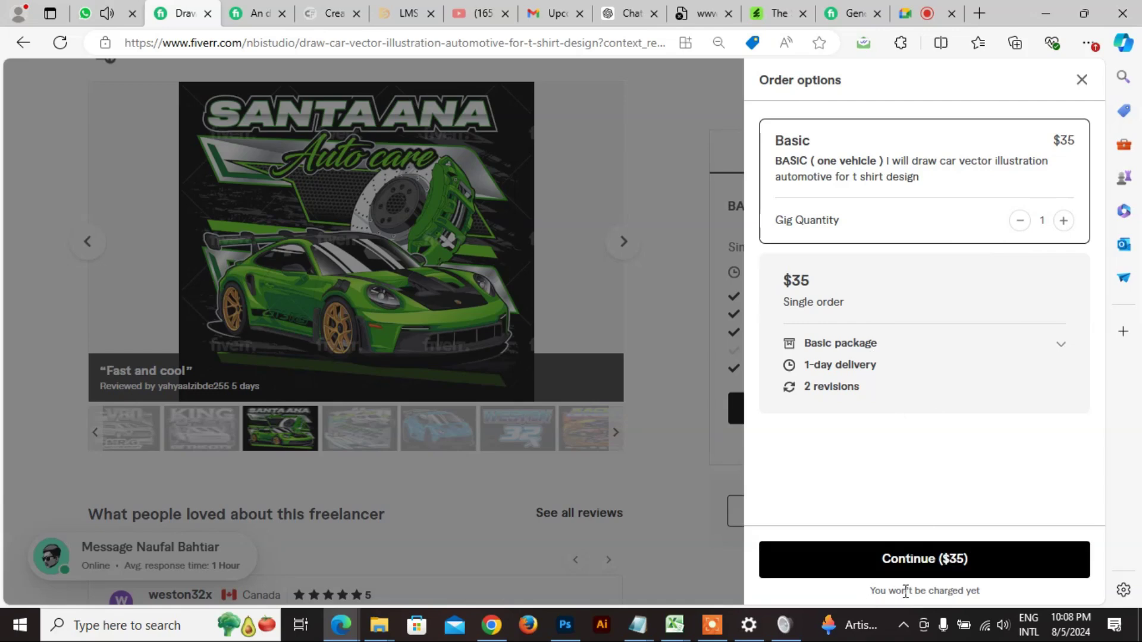
- Continue to the payment page and examine the billing information, available balance, payment methods and order summary
left_click(914, 574)
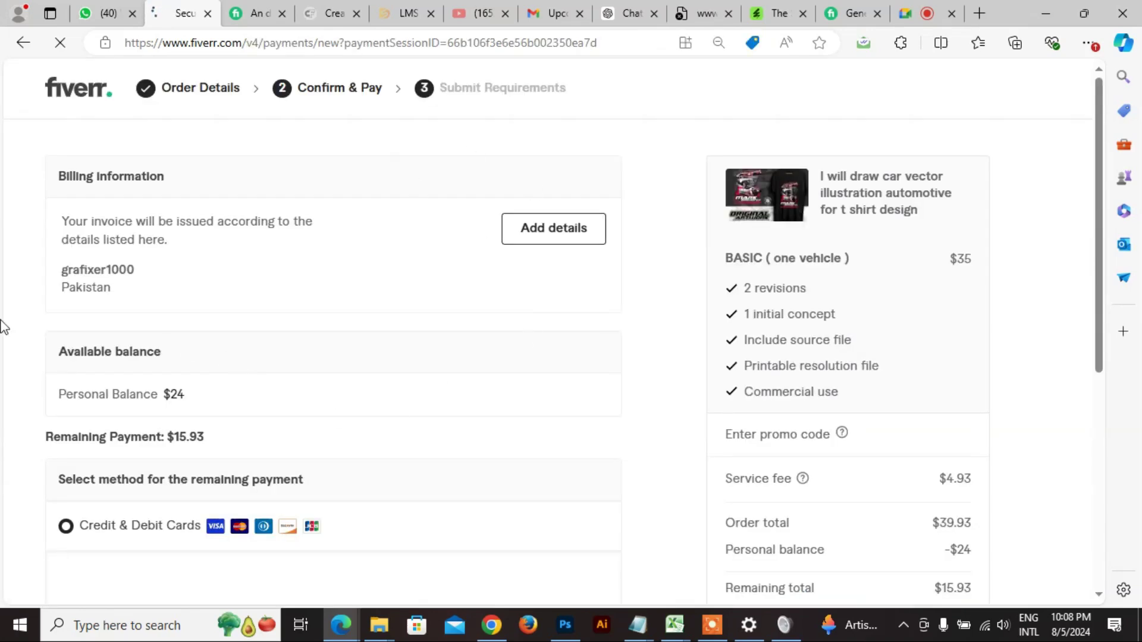
scroll(170, 315, "down", 3)
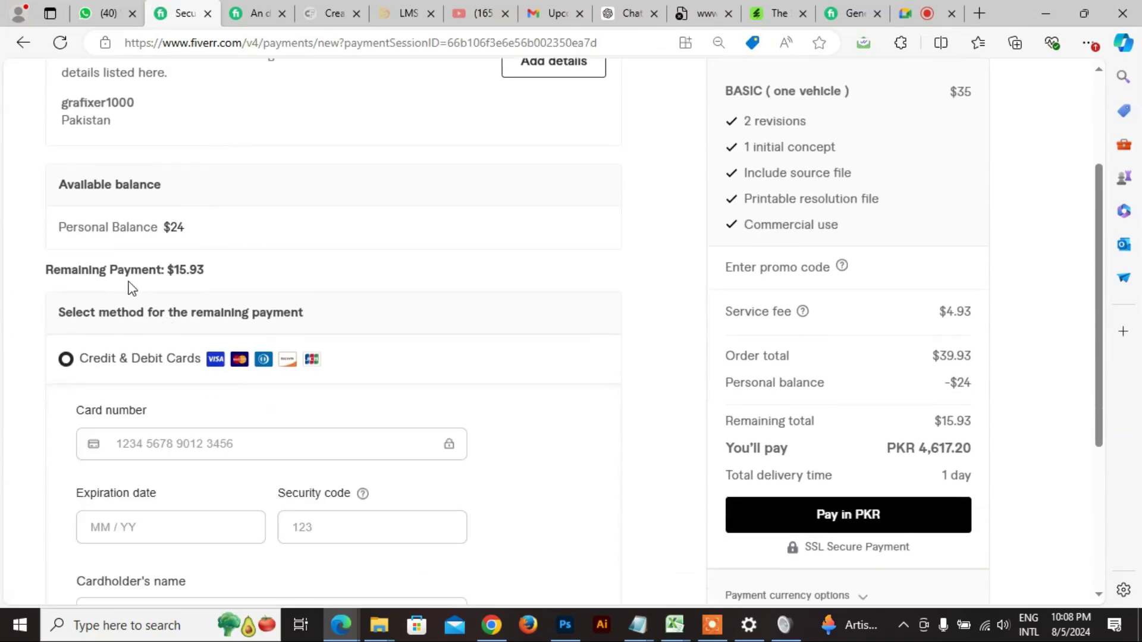
scroll(644, 279, "up", 3)
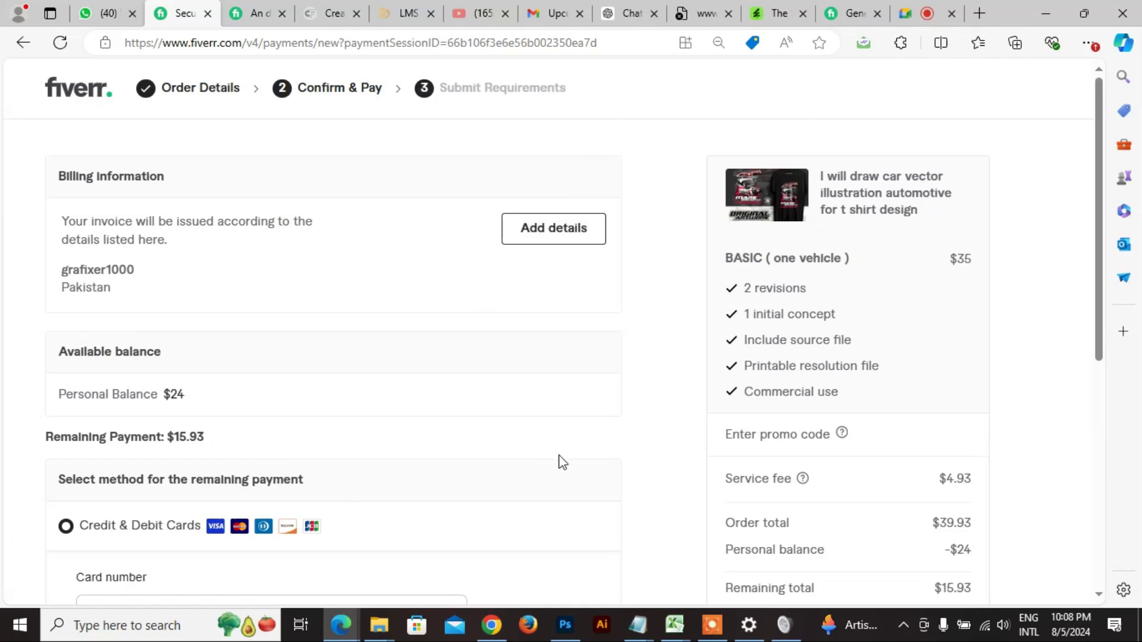
scroll(137, 497, "down", 3)
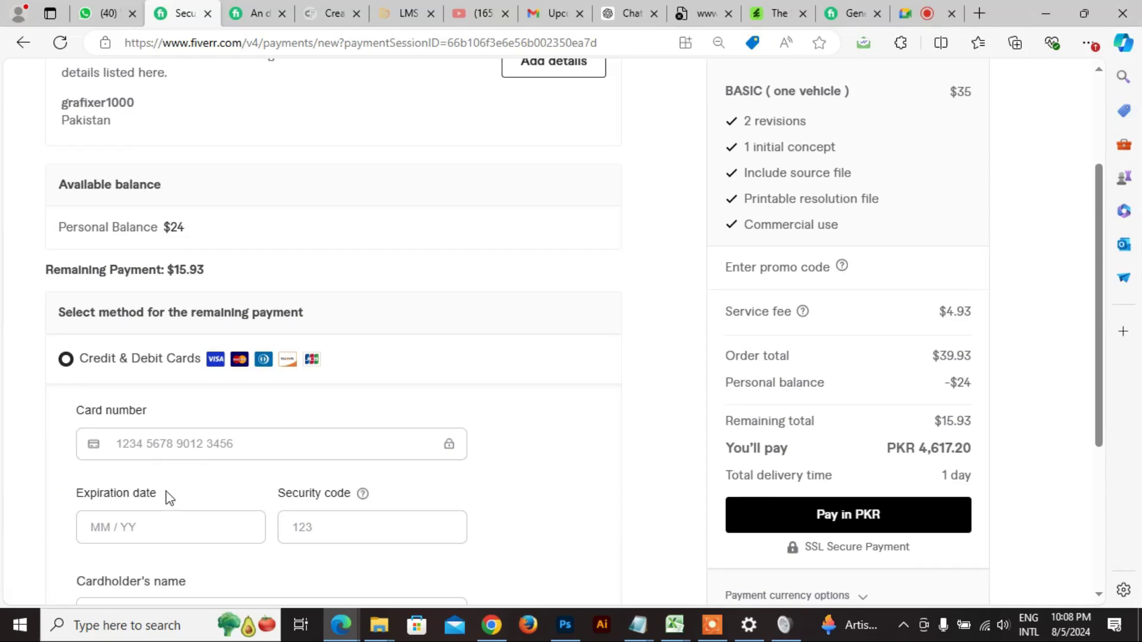
scroll(169, 497, "down", 4)
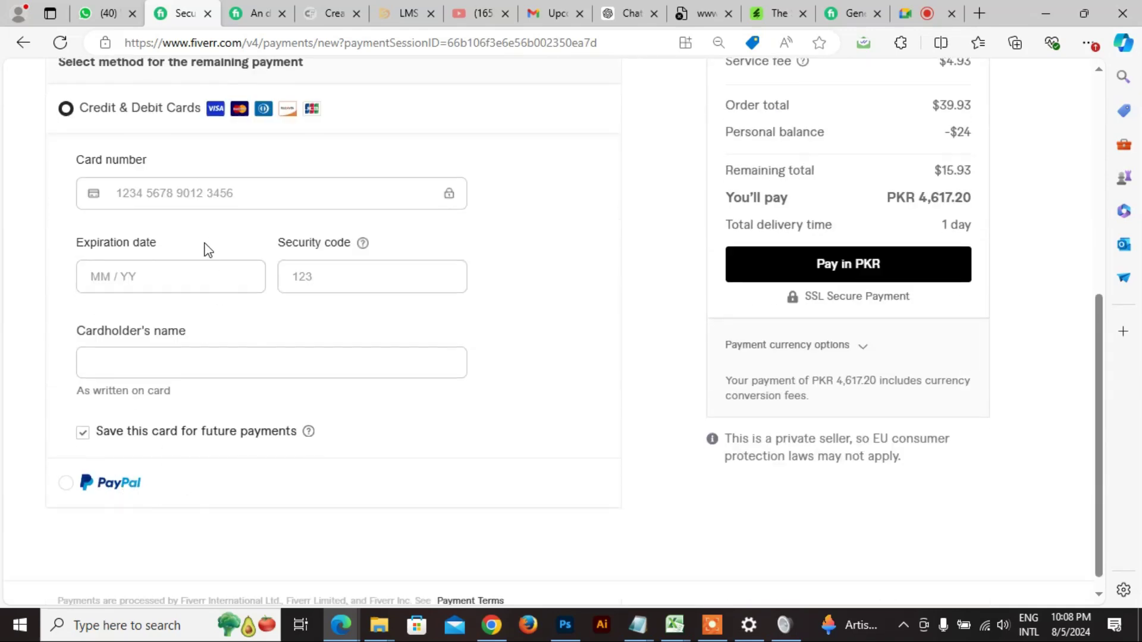
scroll(206, 250, "up", 3)
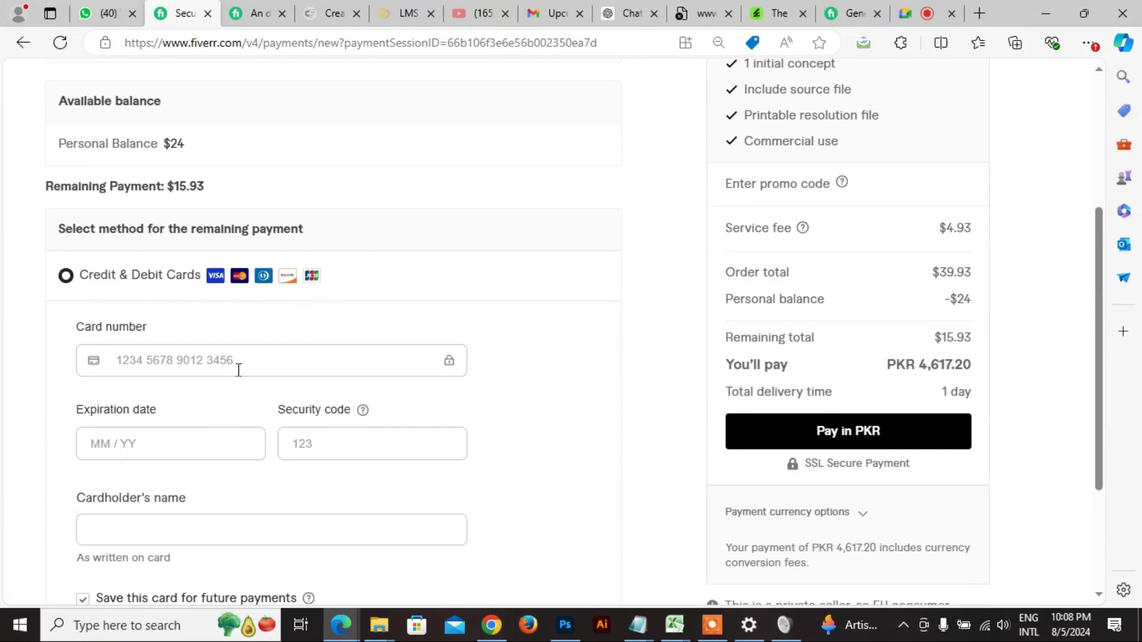
scroll(238, 369, "up", 5)
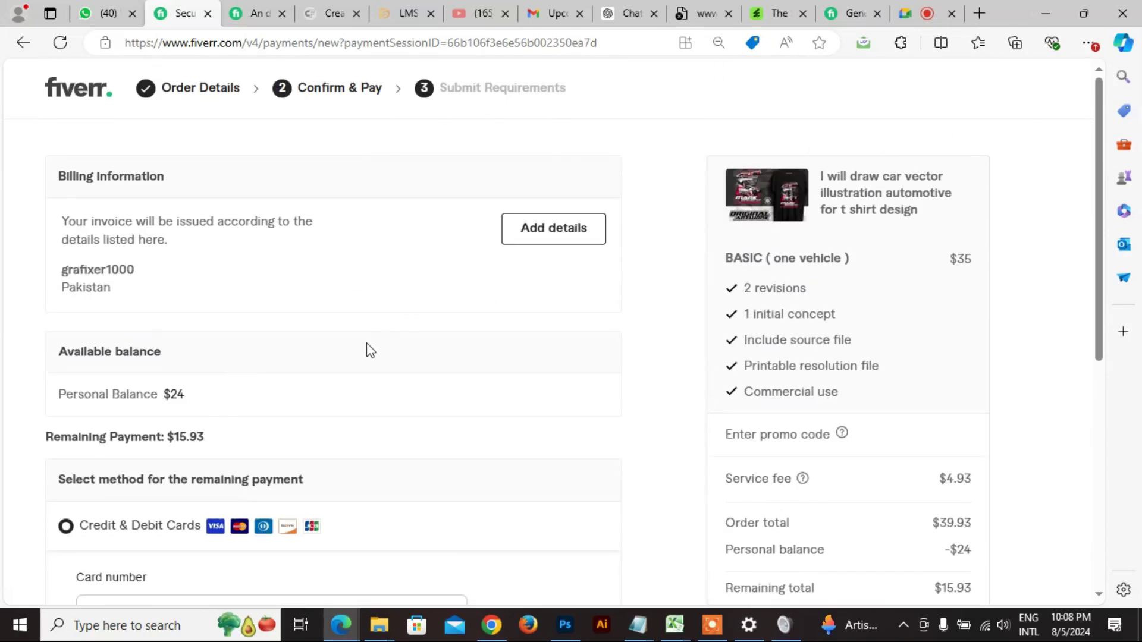
scroll(369, 349, "down", 3)
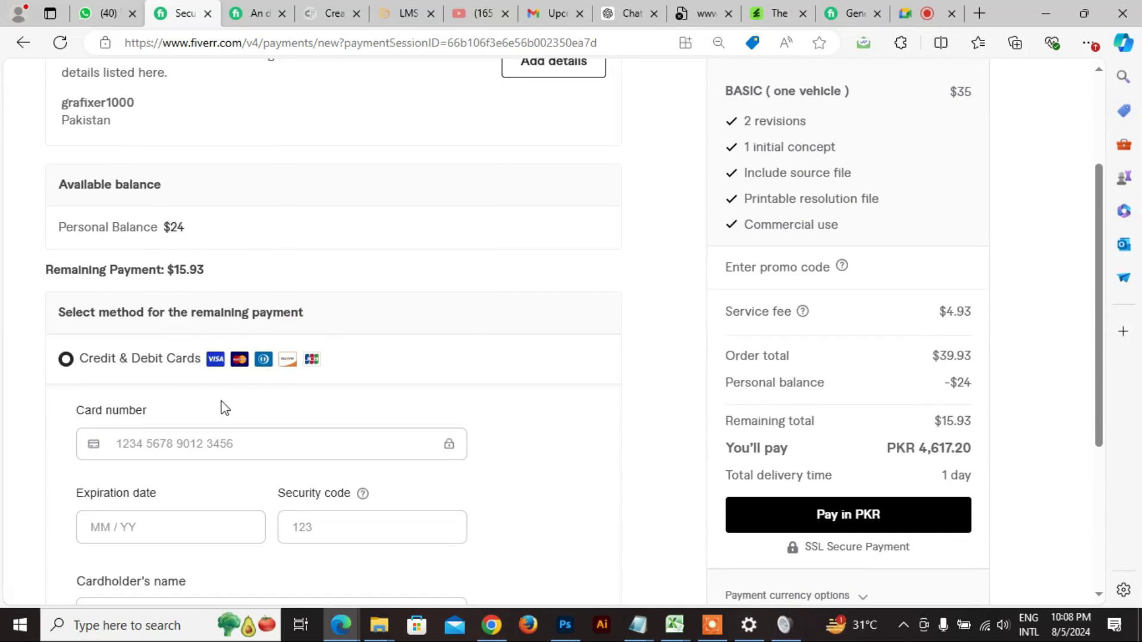
scroll(222, 408, "down", 5)
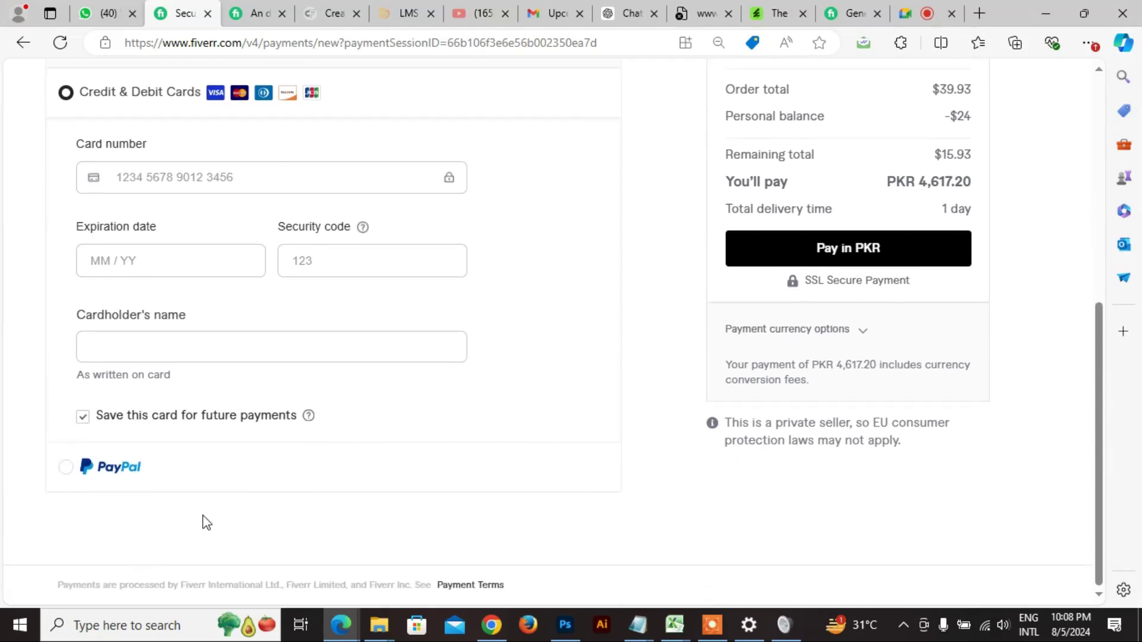
scroll(339, 408, "up", 7)
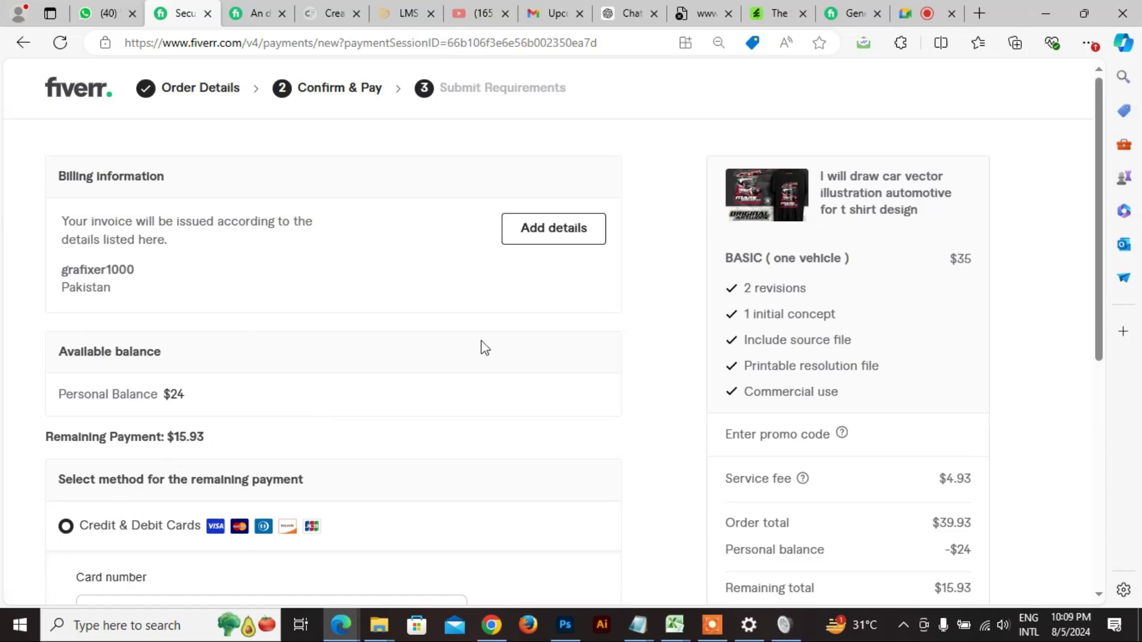
scroll(8, 432, "down", 4)
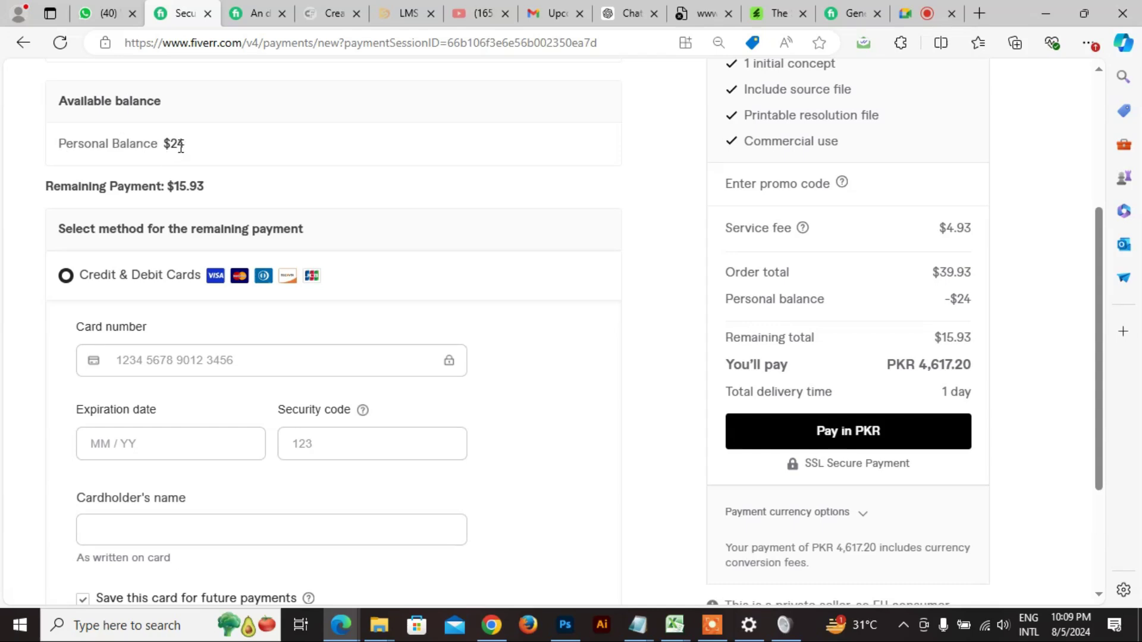
scroll(138, 344, "down", 3)
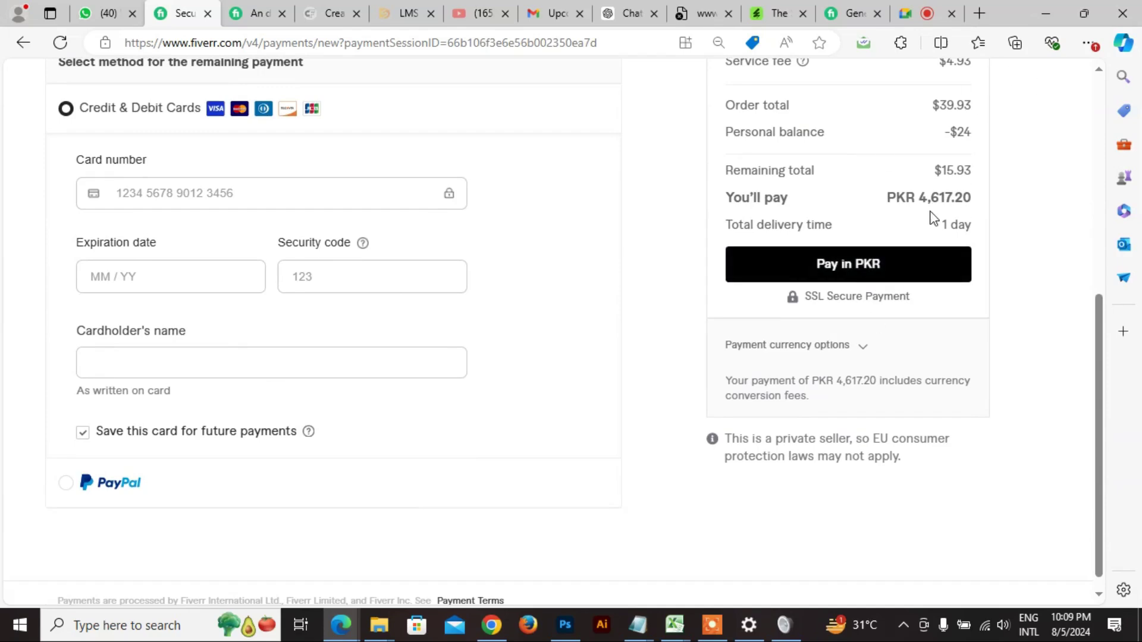
scroll(892, 275, "up", 7)
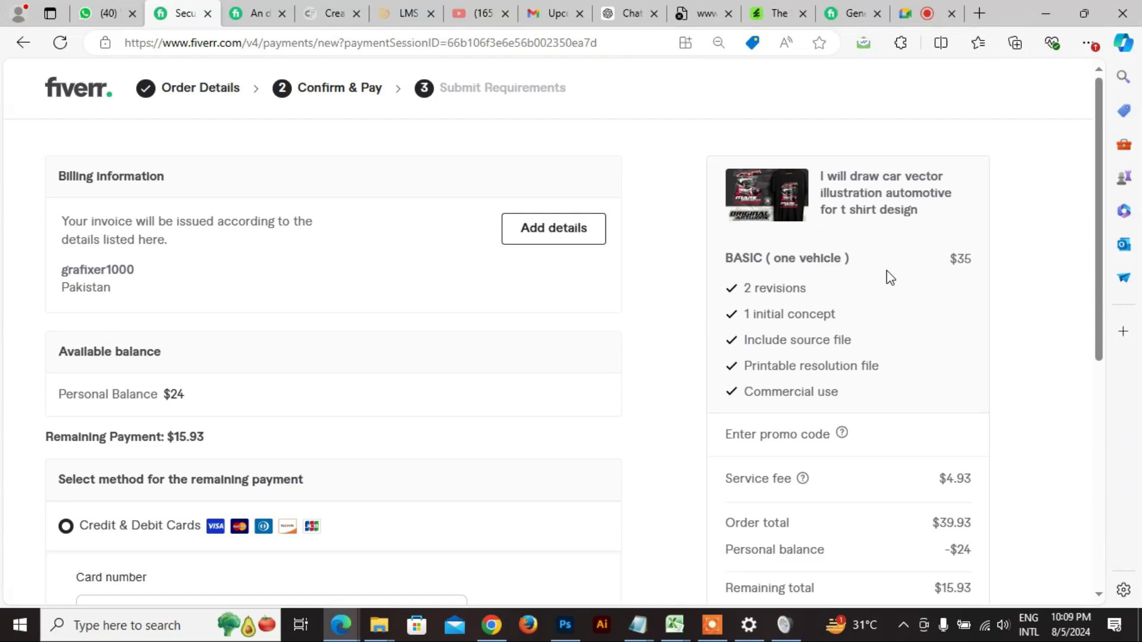
- Leave the checkout for the gig page, switch to selling mode and look over the seller dashboard
left_click(21, 43)
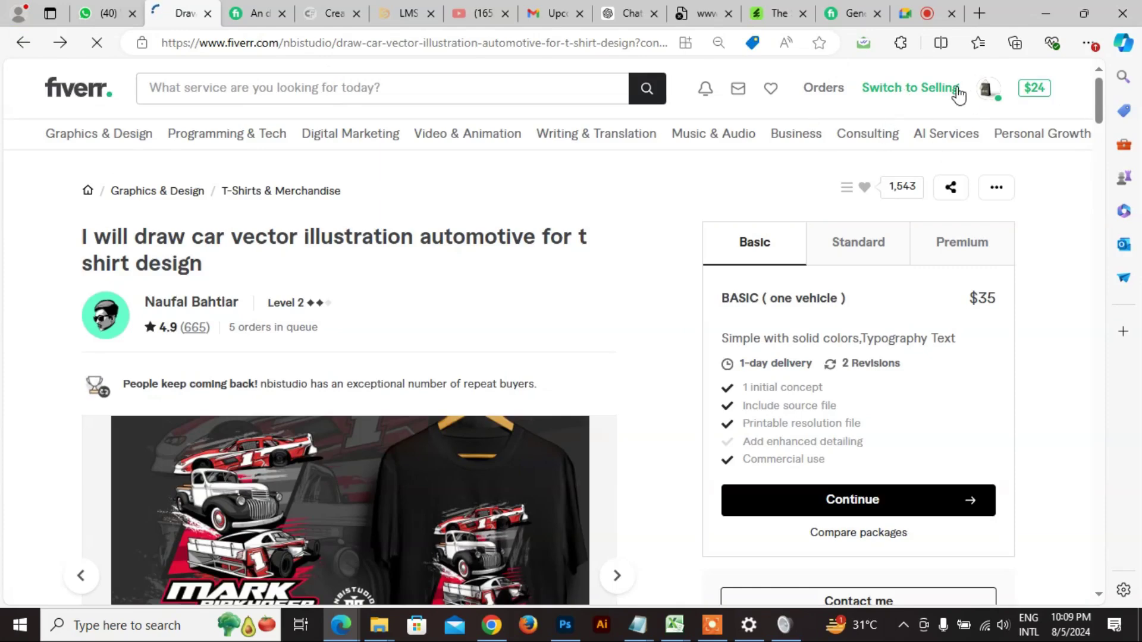
left_click(923, 94)
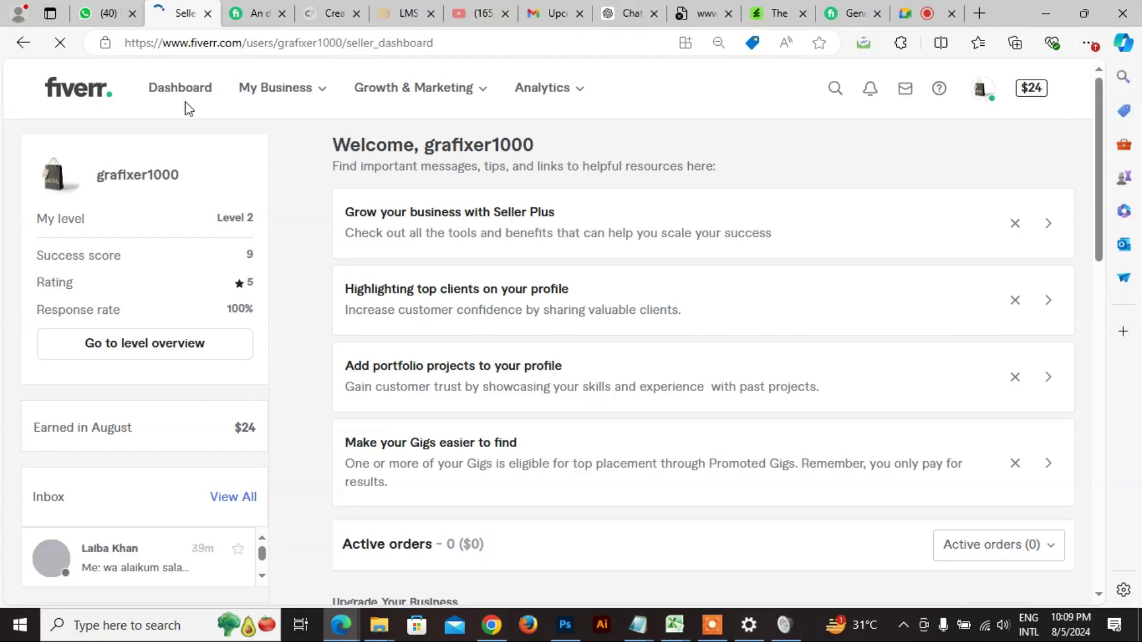
scroll(349, 428, "down", 4)
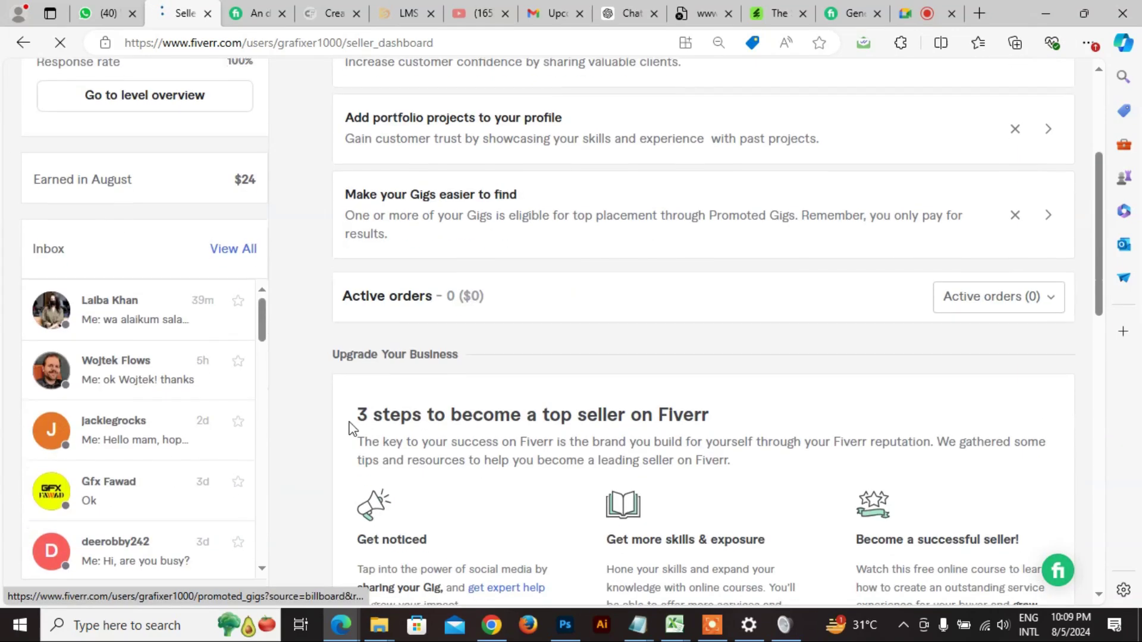
scroll(184, 416, "up", 4)
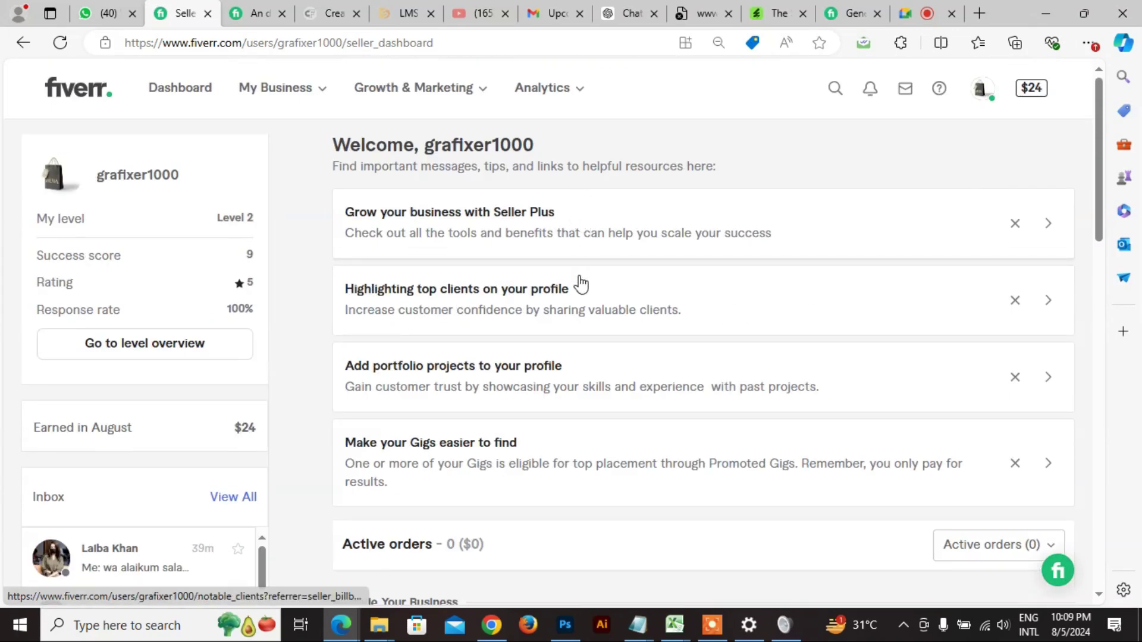
scroll(593, 260, "down", 4)
scroll(575, 254, "up", 4)
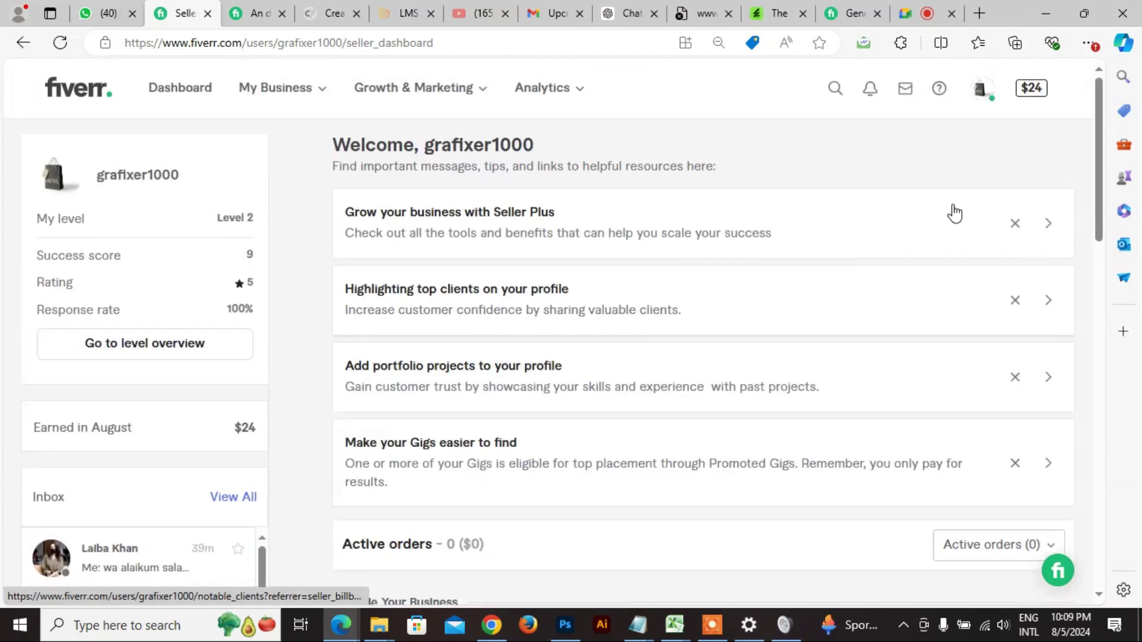
scroll(548, 449, "down", 3)
scroll(504, 272, "up", 3)
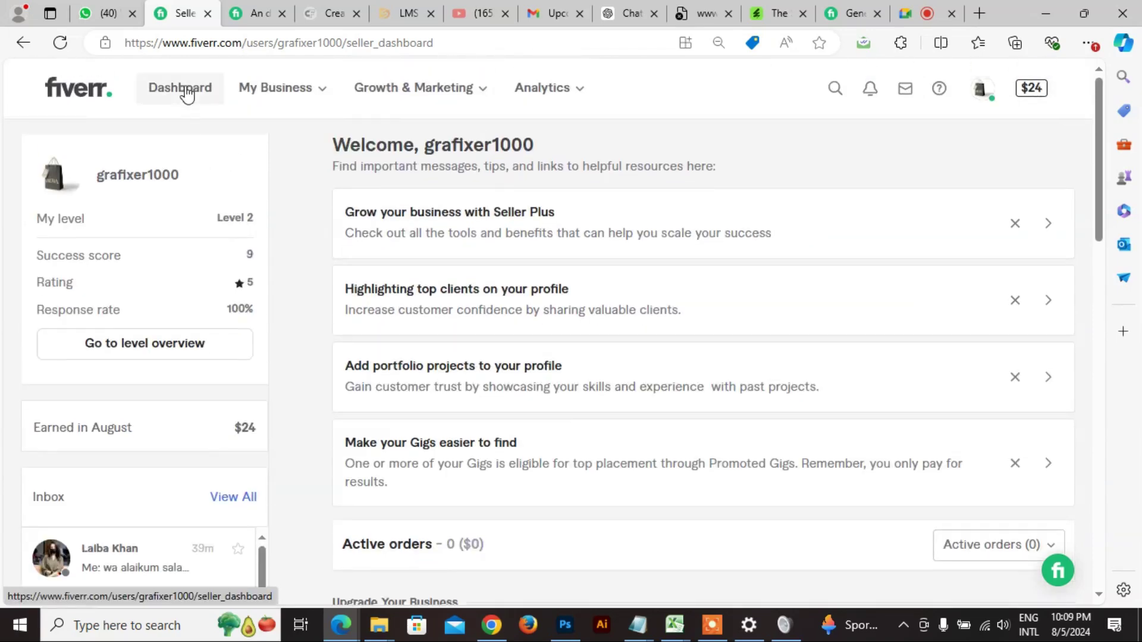
- Look through the notifications about reviews, brief matches and completed orders, and close the list
left_click(871, 90)
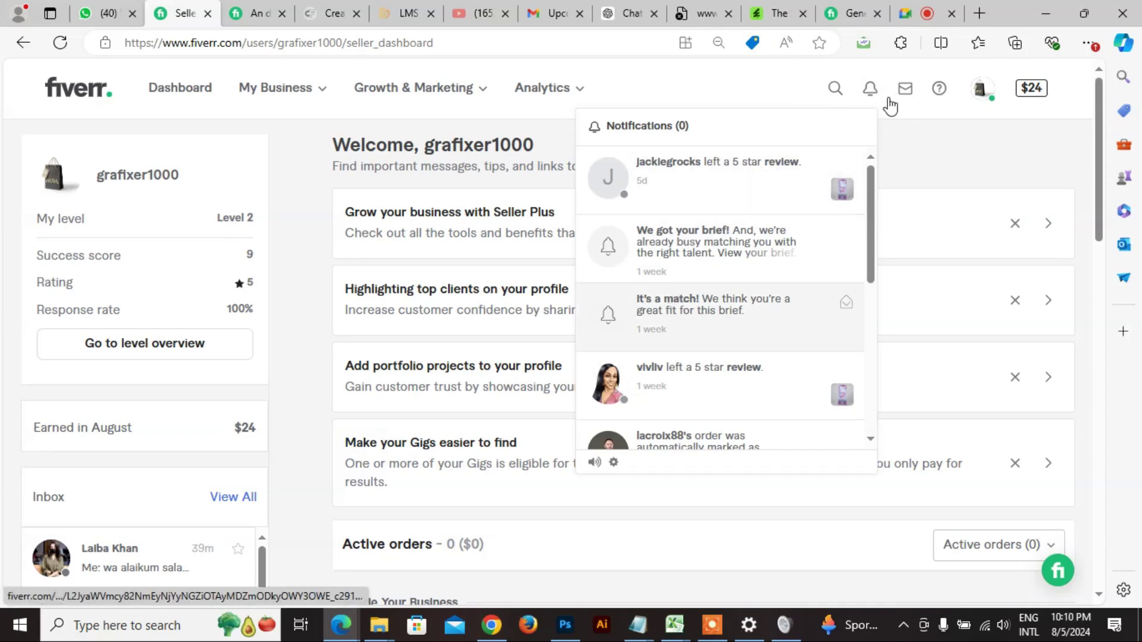
scroll(760, 326, "down", 3)
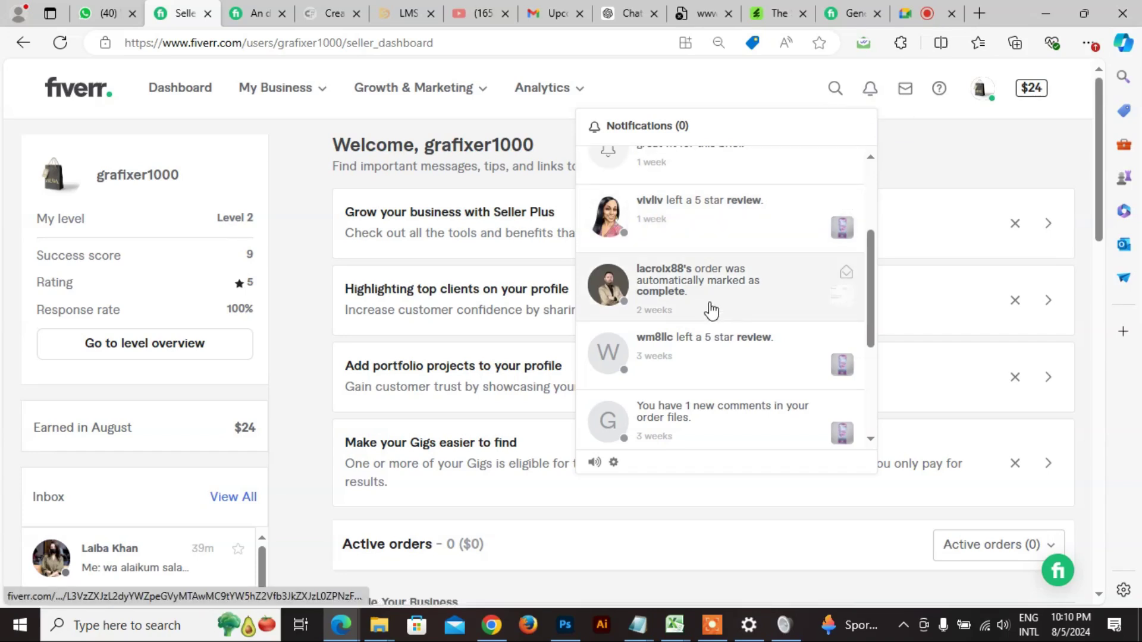
scroll(712, 310, "down", 3)
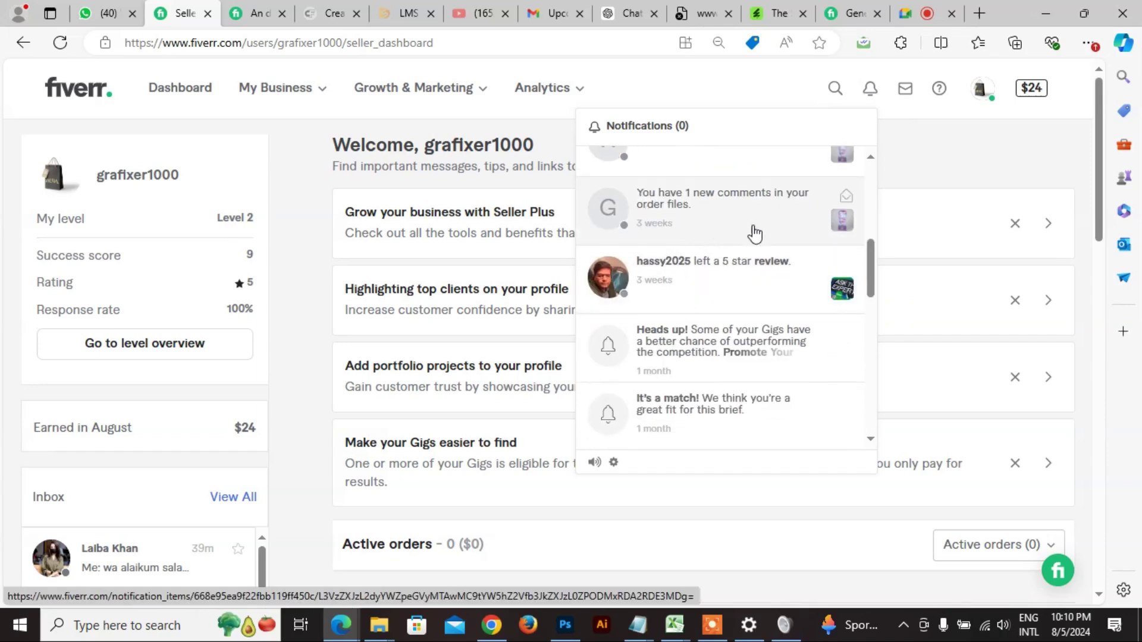
scroll(713, 247, "up", 3)
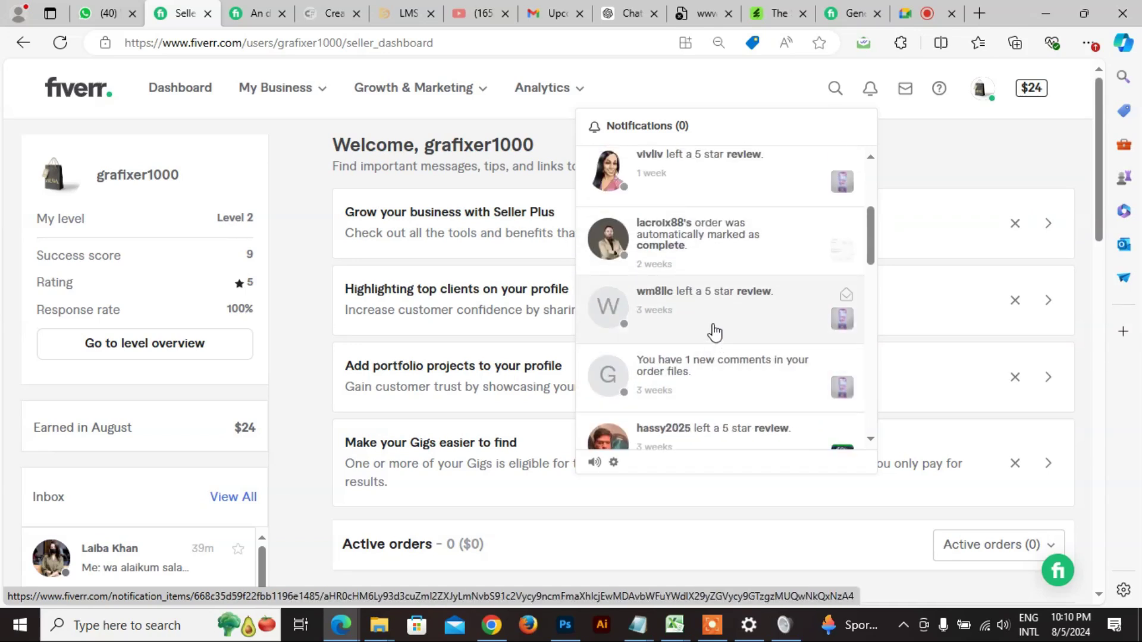
left_click(871, 98)
left_click(871, 92)
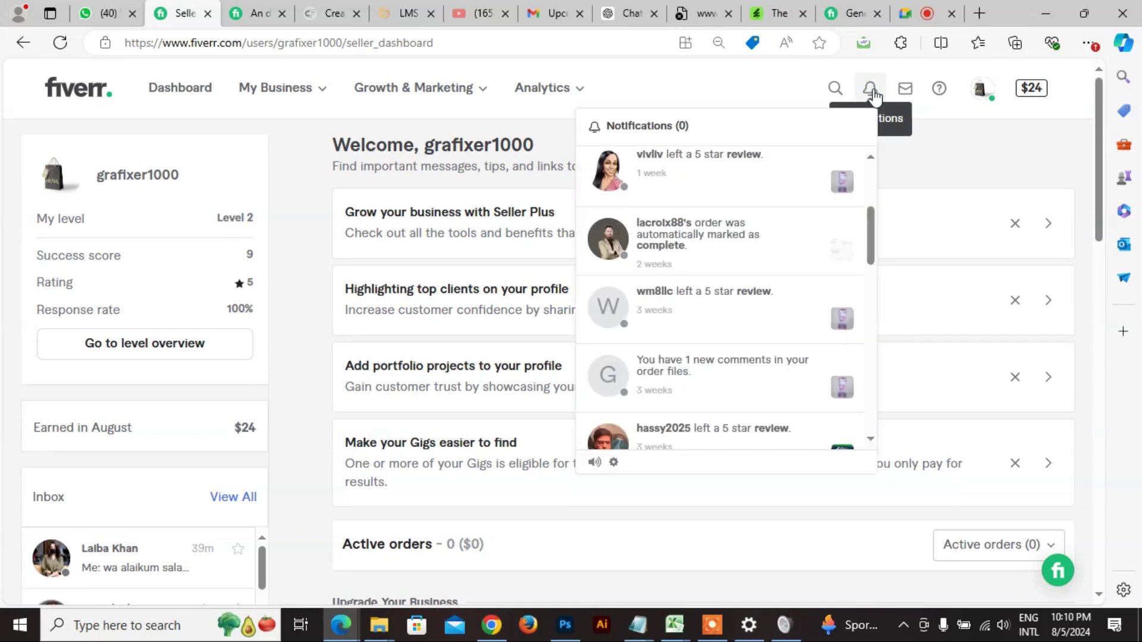
left_click(958, 169)
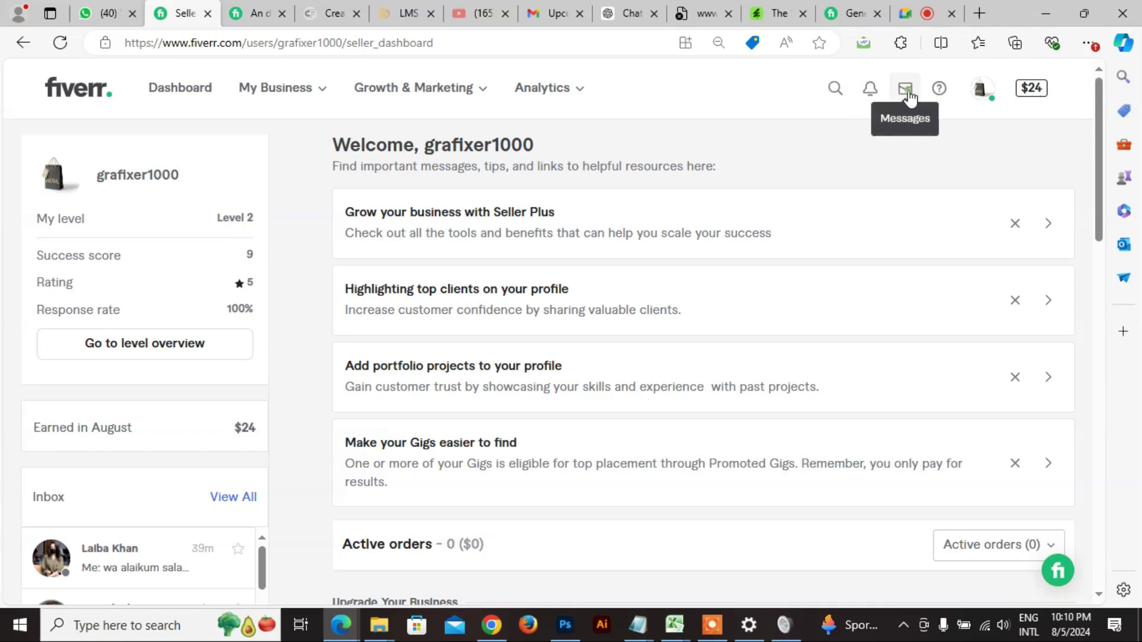
- Open the full inbox from the messages preview and filter its conversations to Spam
left_click(906, 92)
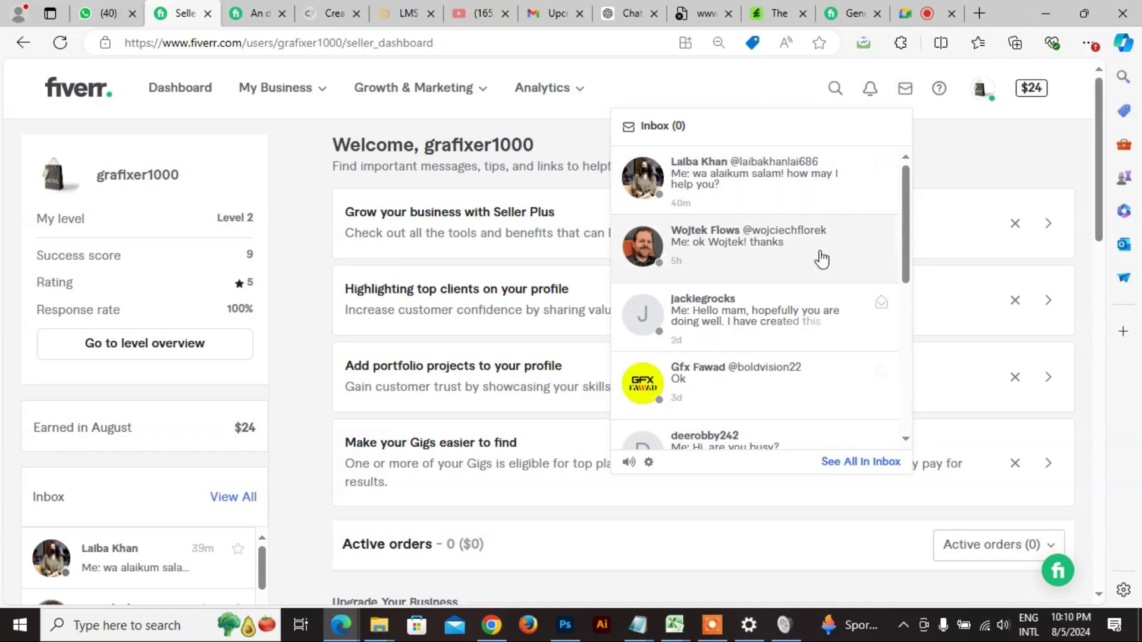
left_click(855, 463)
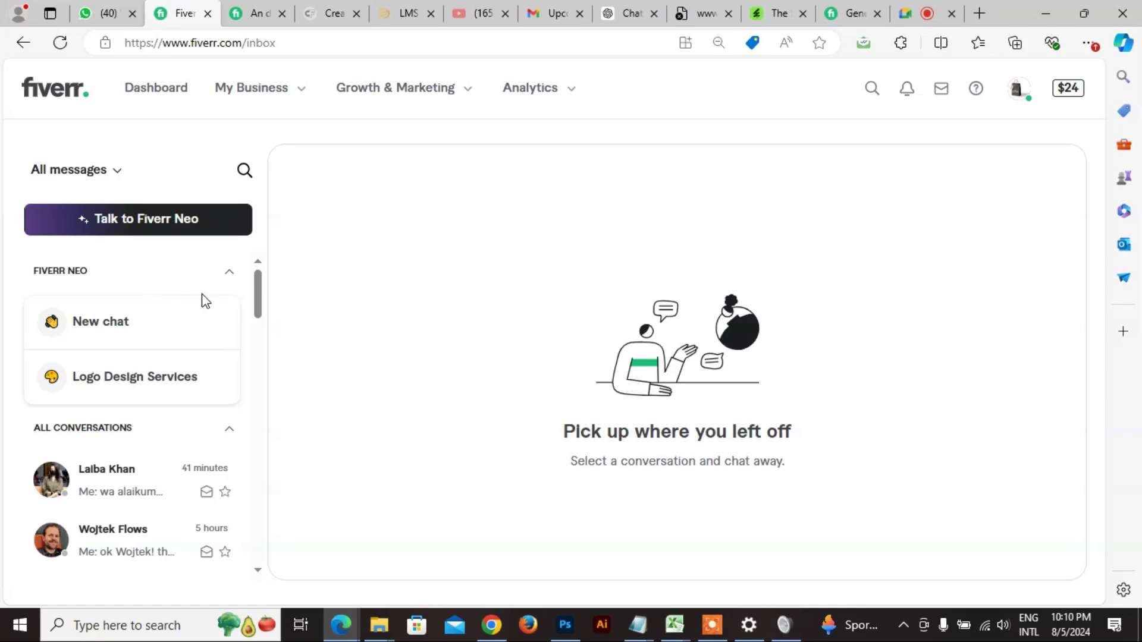
scroll(208, 326, "down", 2)
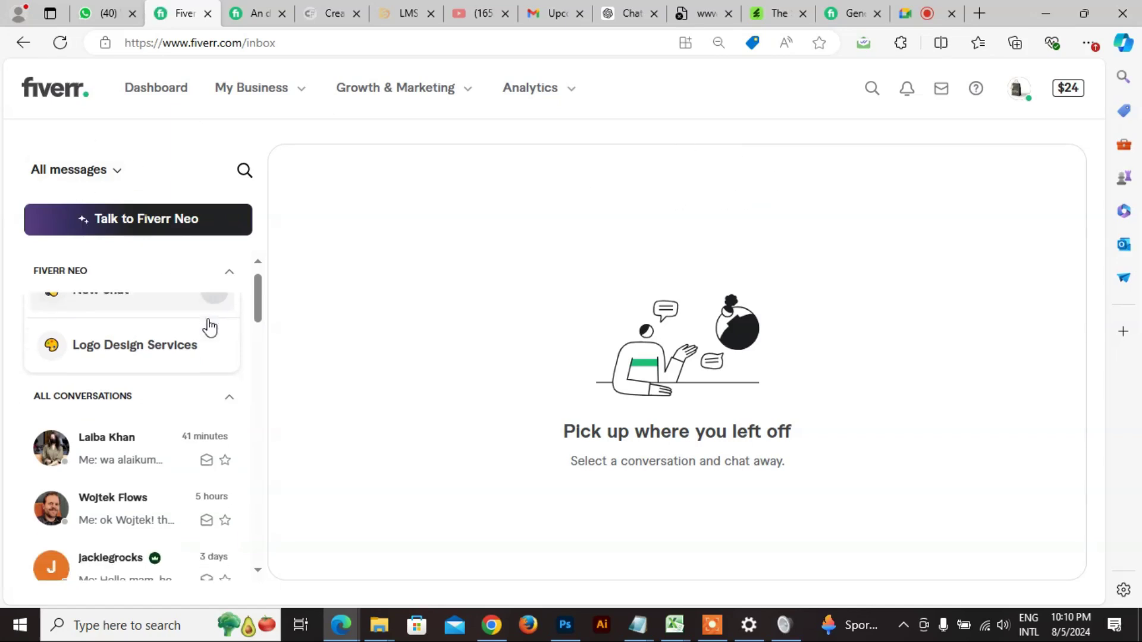
left_click(119, 176)
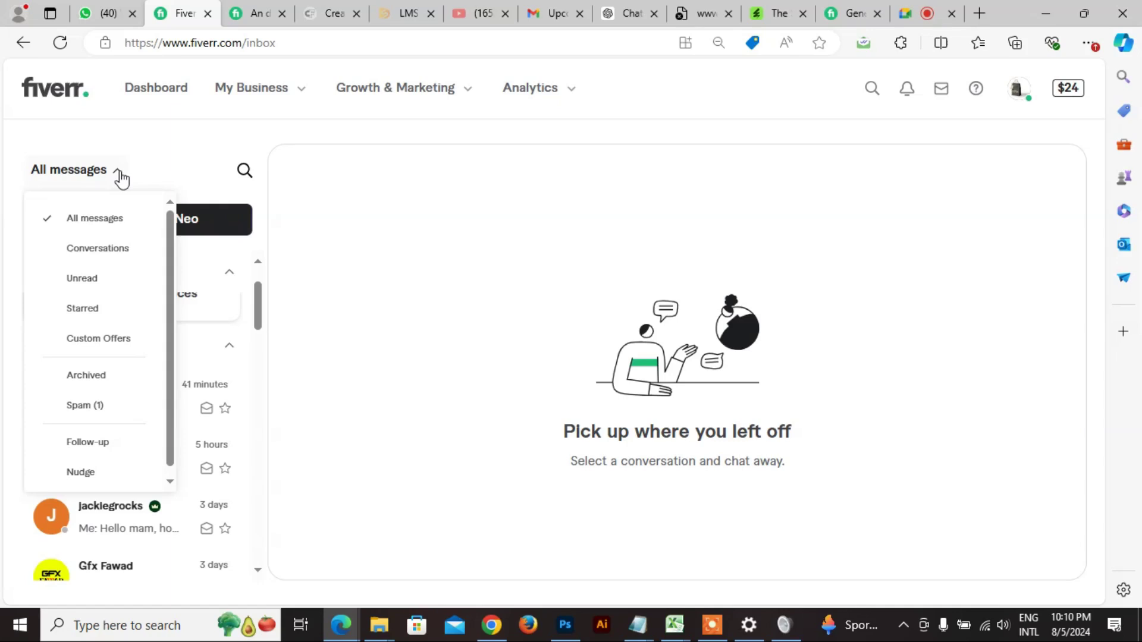
scroll(86, 333, "down", 1)
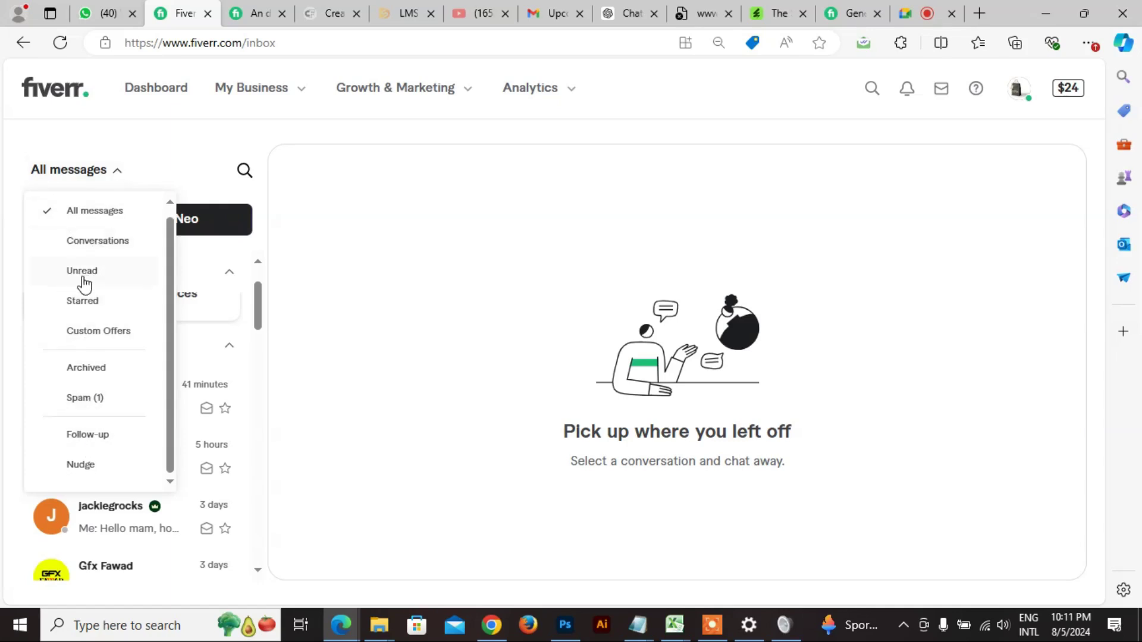
left_click(90, 399)
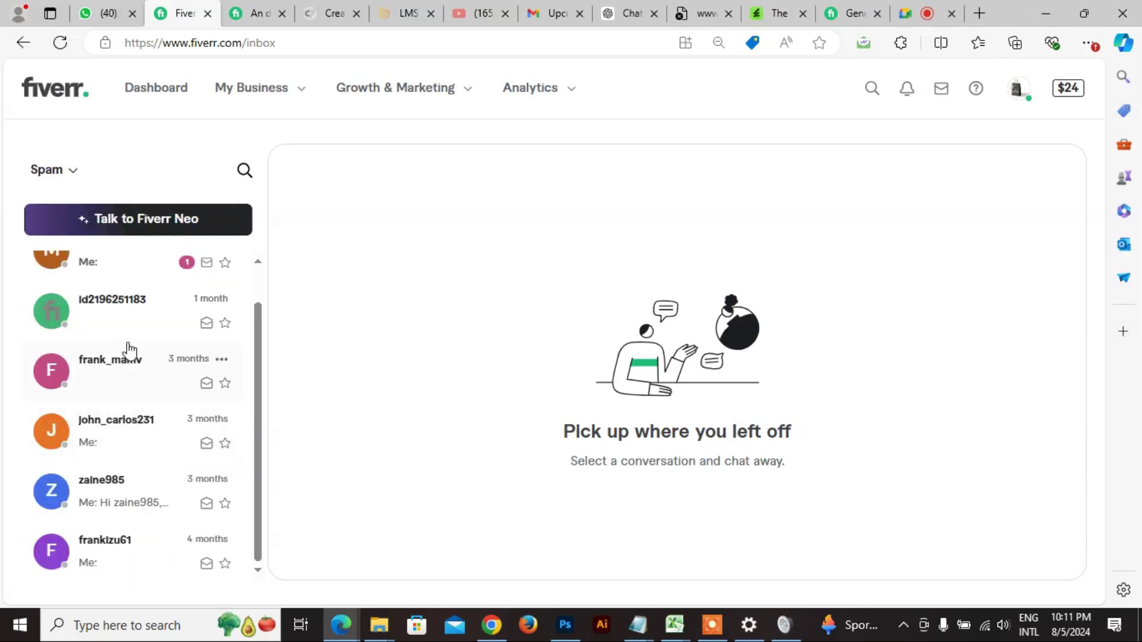
- Open the most recent Spam conversation and read Fiverr's notice about contacting the sender and the effect on response rate
scroll(155, 363, "up", 1)
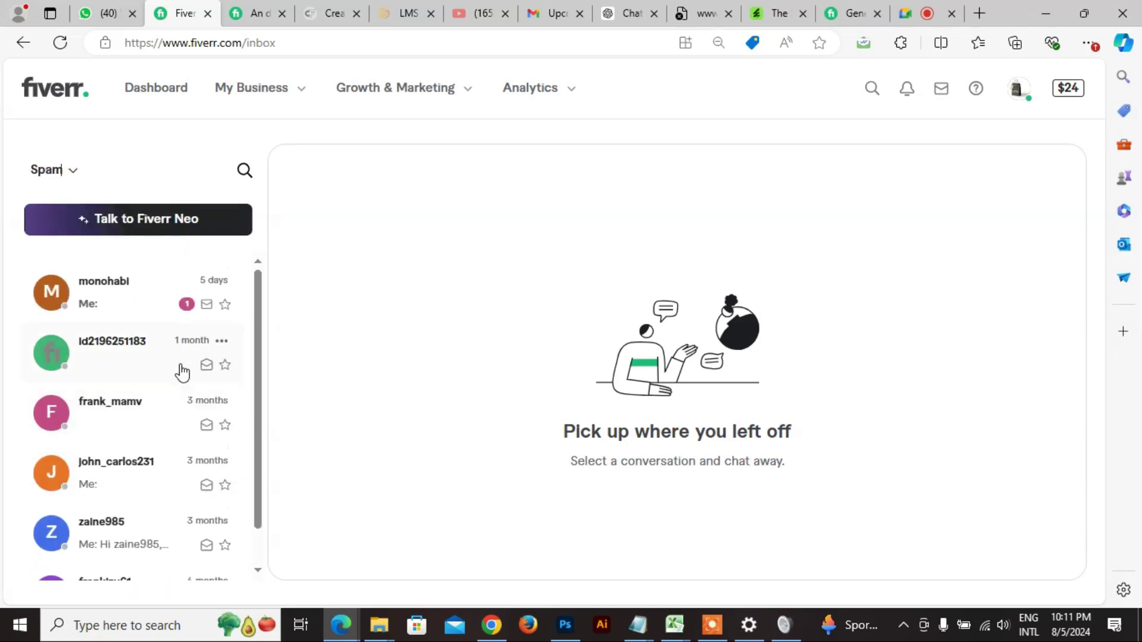
left_click(110, 304)
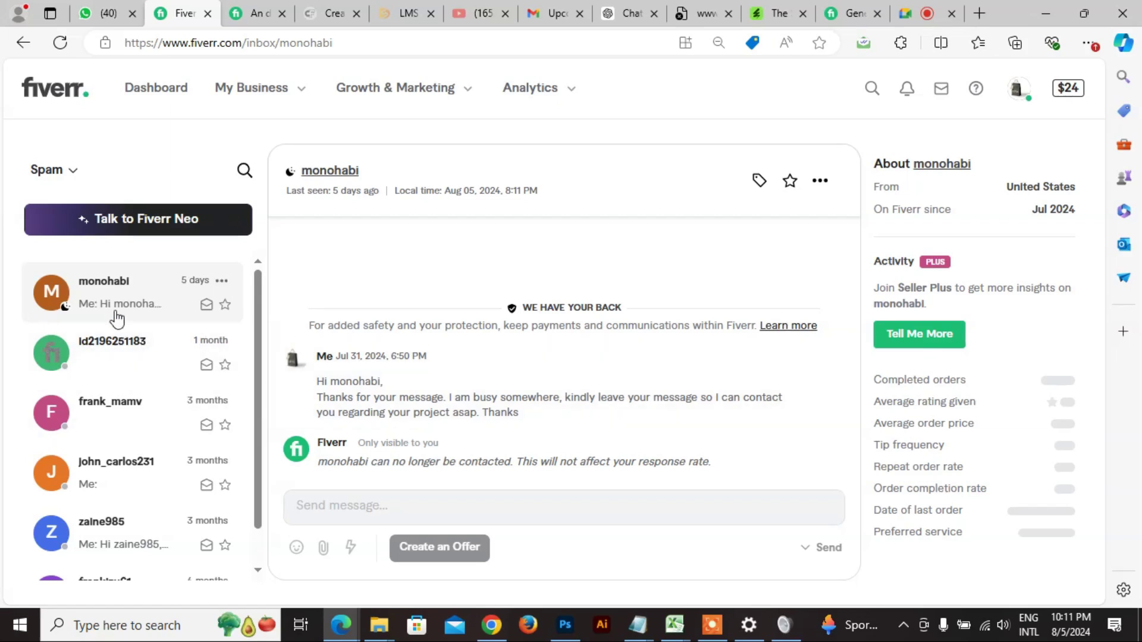
left_click_drag(324, 466, 777, 480)
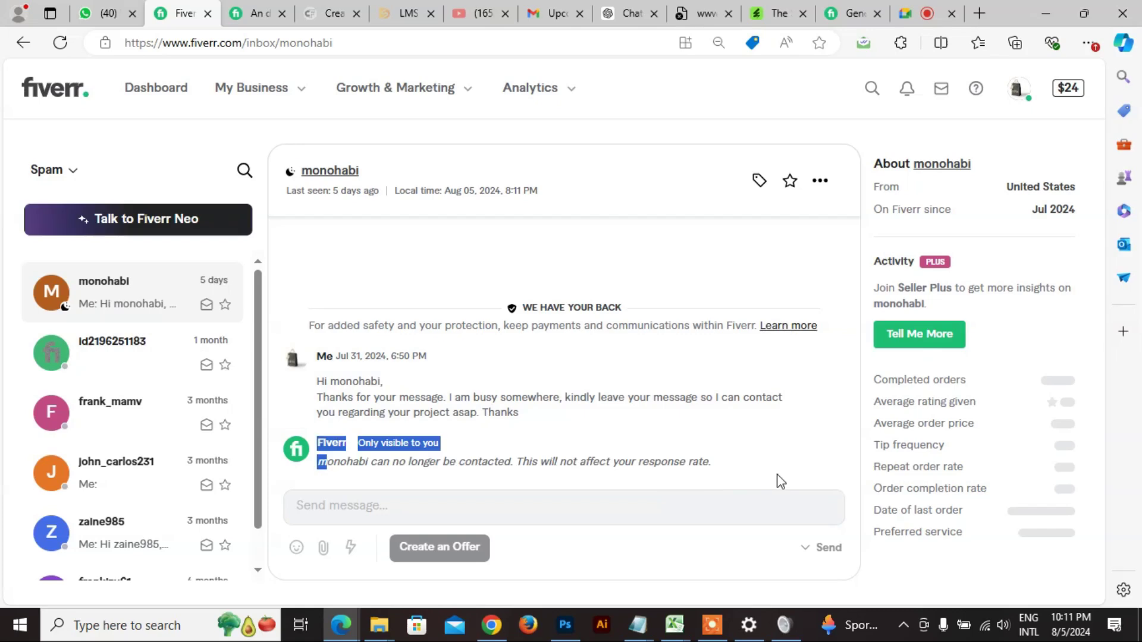
left_click(663, 479)
left_click_drag(411, 464, 671, 494)
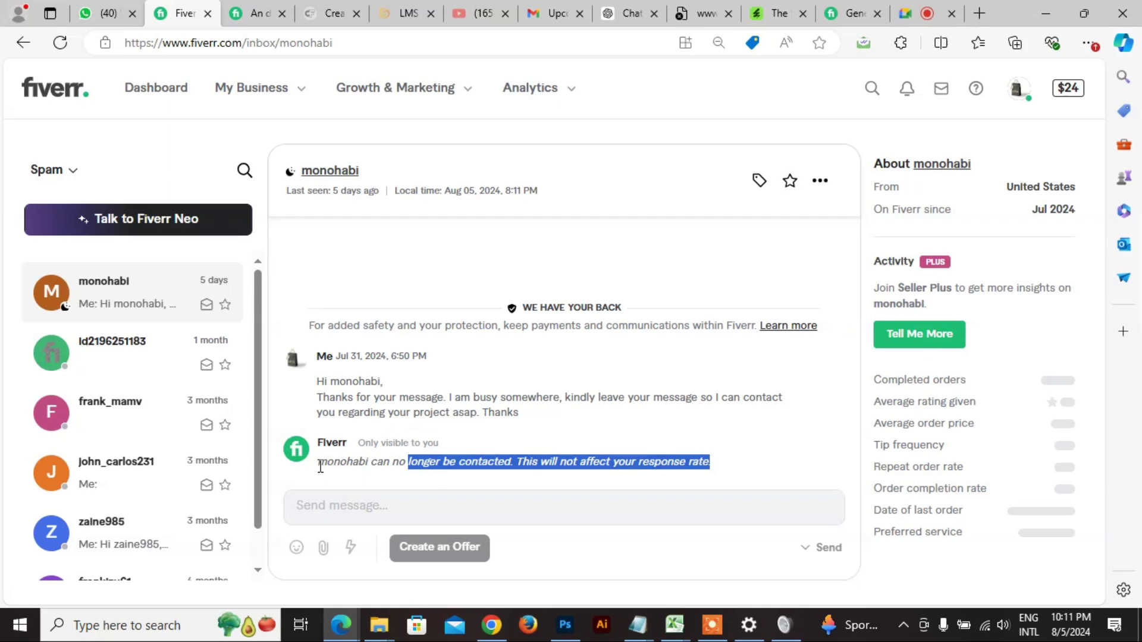
left_click_drag(320, 466, 726, 474)
left_click(608, 483)
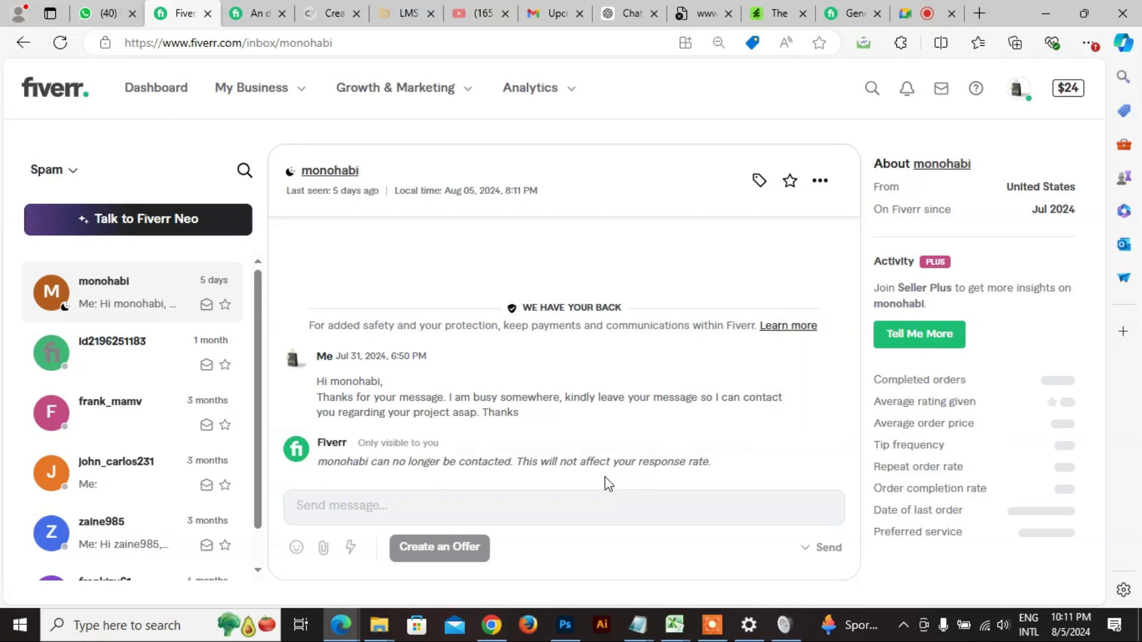
left_click_drag(608, 482, 709, 463)
left_click_drag(518, 463, 709, 470)
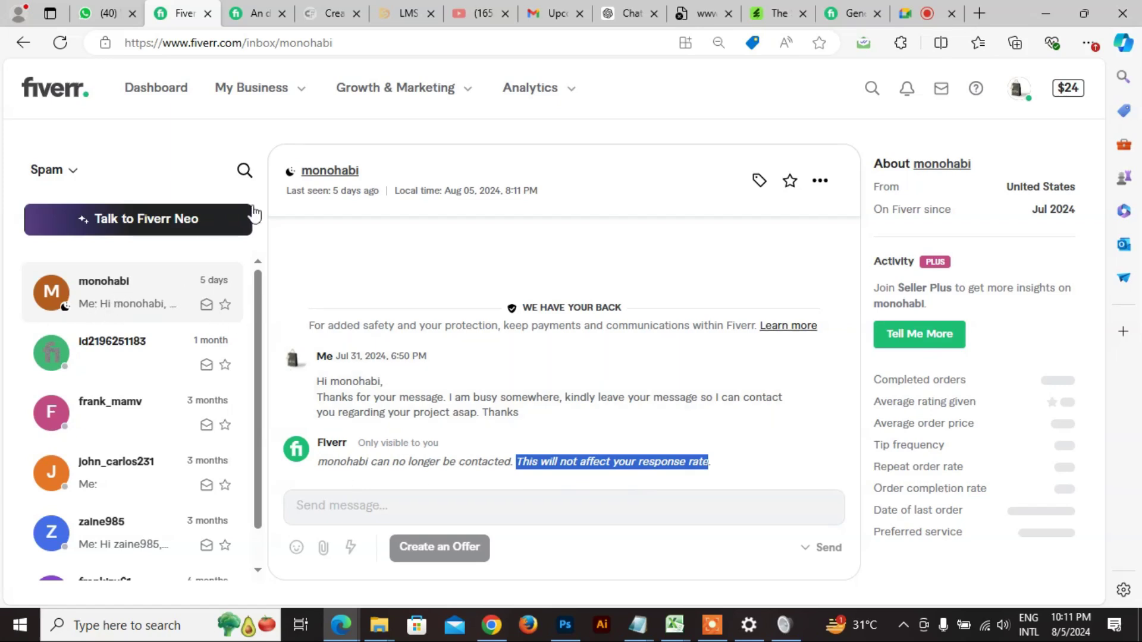
- Return to the seller dashboard and examine the level, success score, rating and response rate
left_click(141, 97)
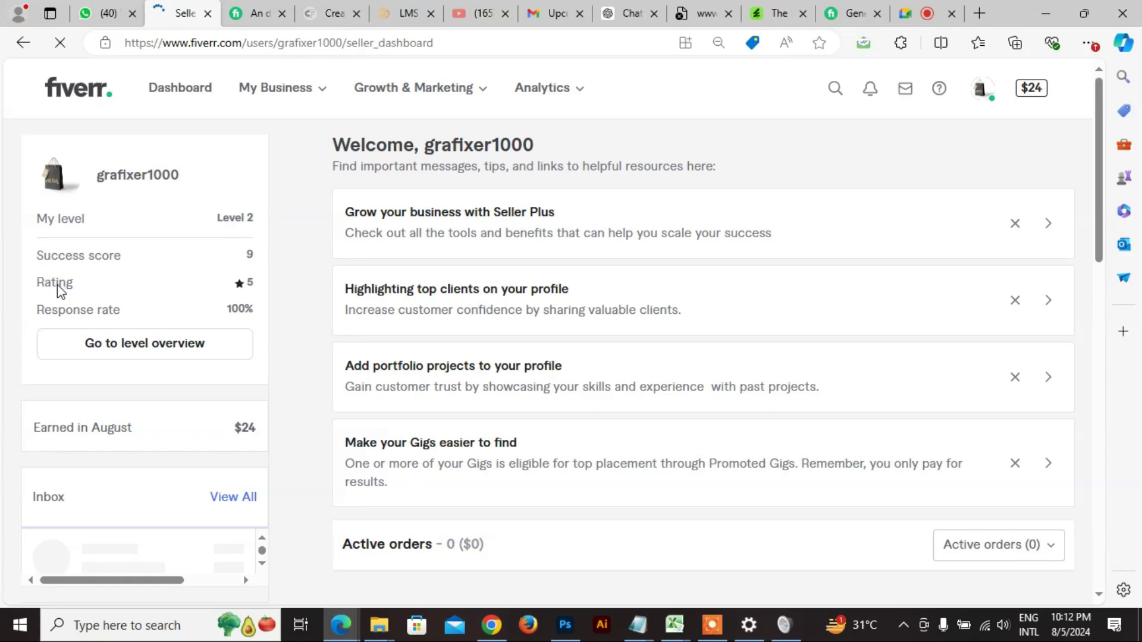
double_click(236, 312)
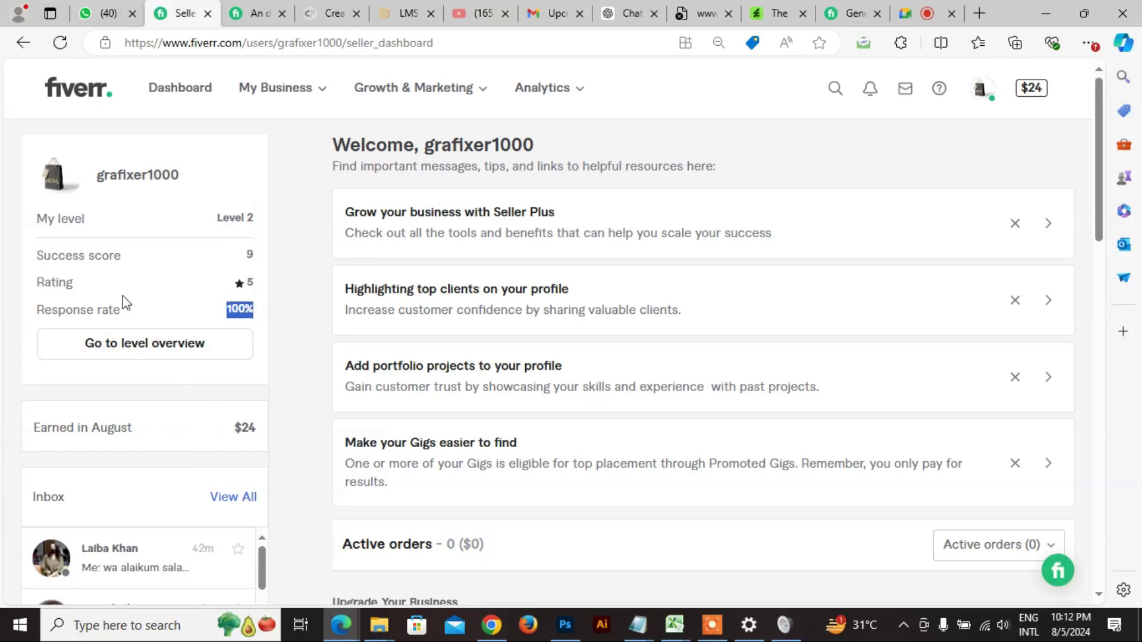
scroll(168, 395, "down", 5)
scroll(168, 394, "up", 5)
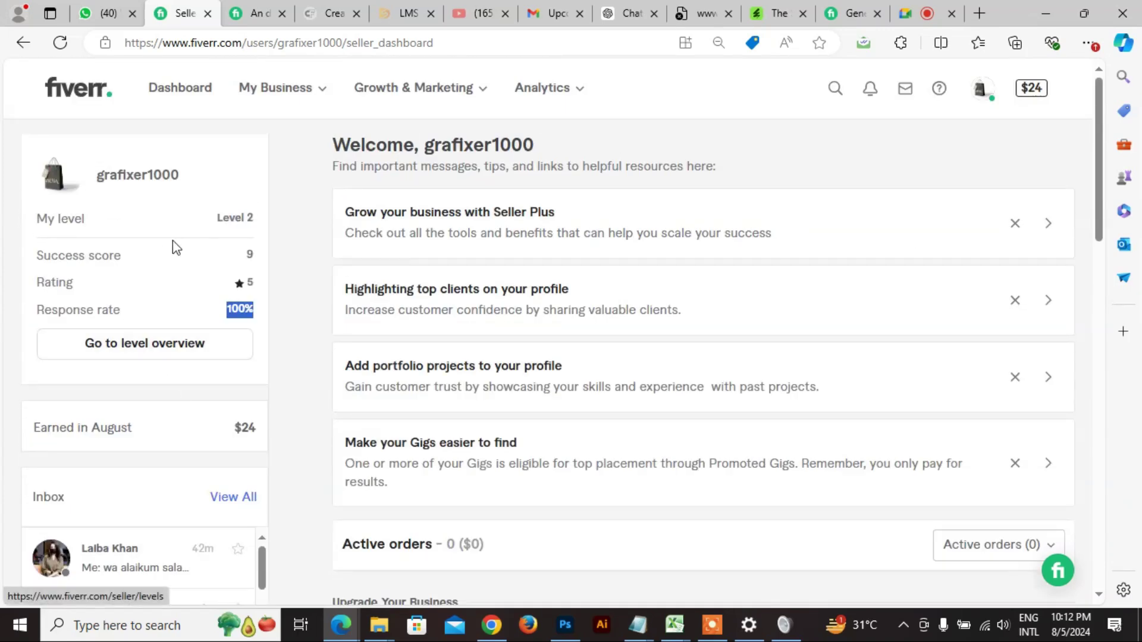
left_click(256, 315)
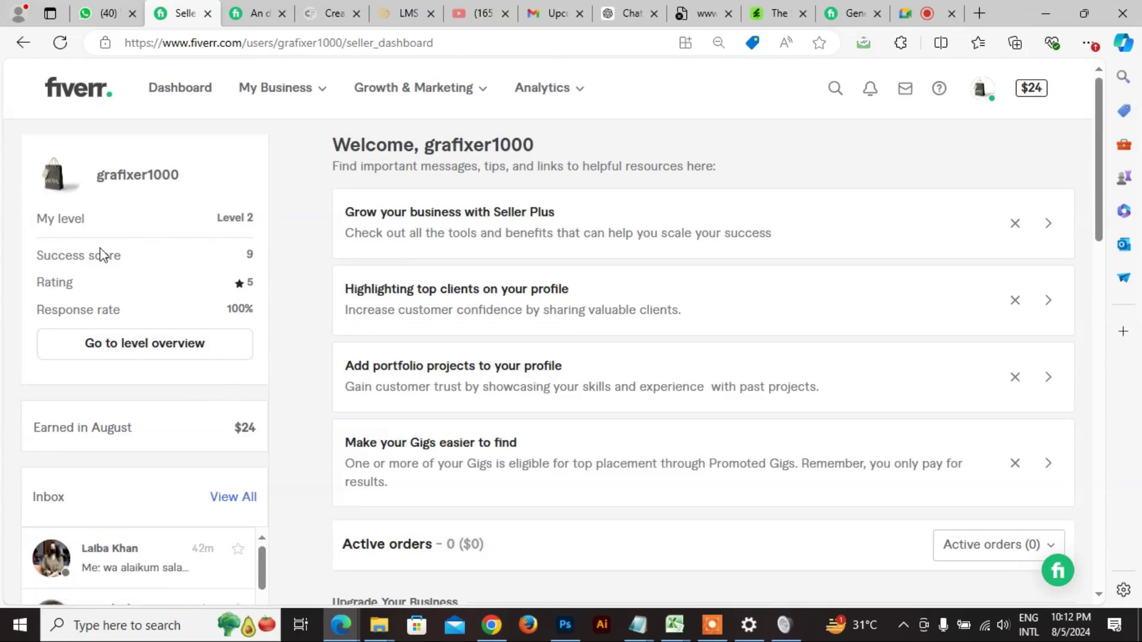
- Open the seller profile from the dashboard and check its average response time
left_click(117, 180)
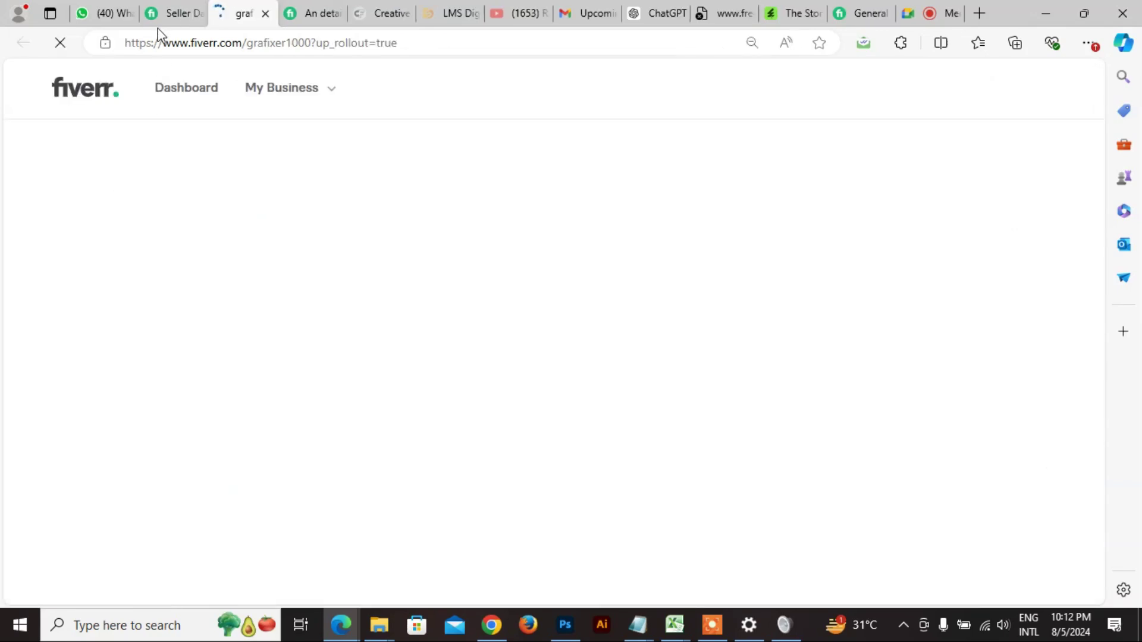
scroll(368, 324, "down", 4)
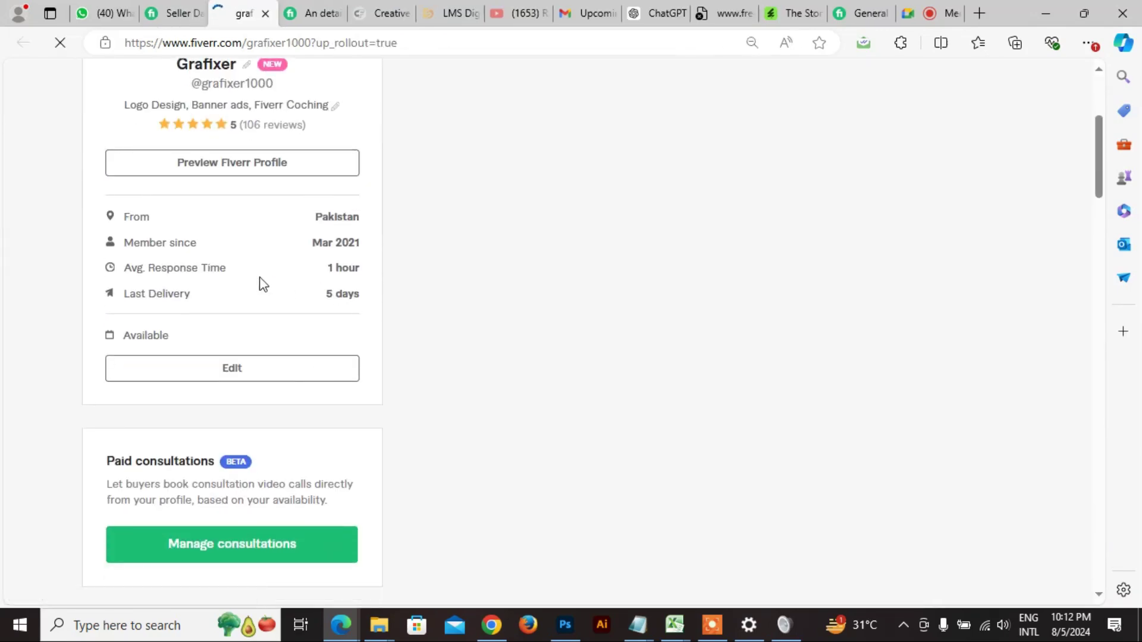
left_click_drag(122, 269, 214, 269)
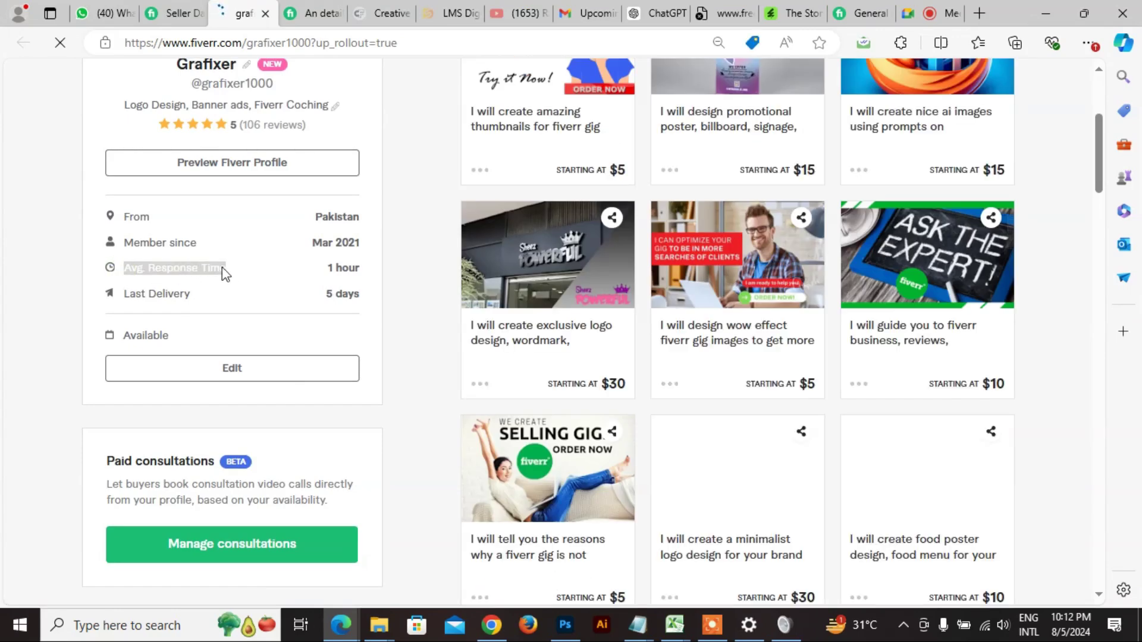
left_click(237, 271)
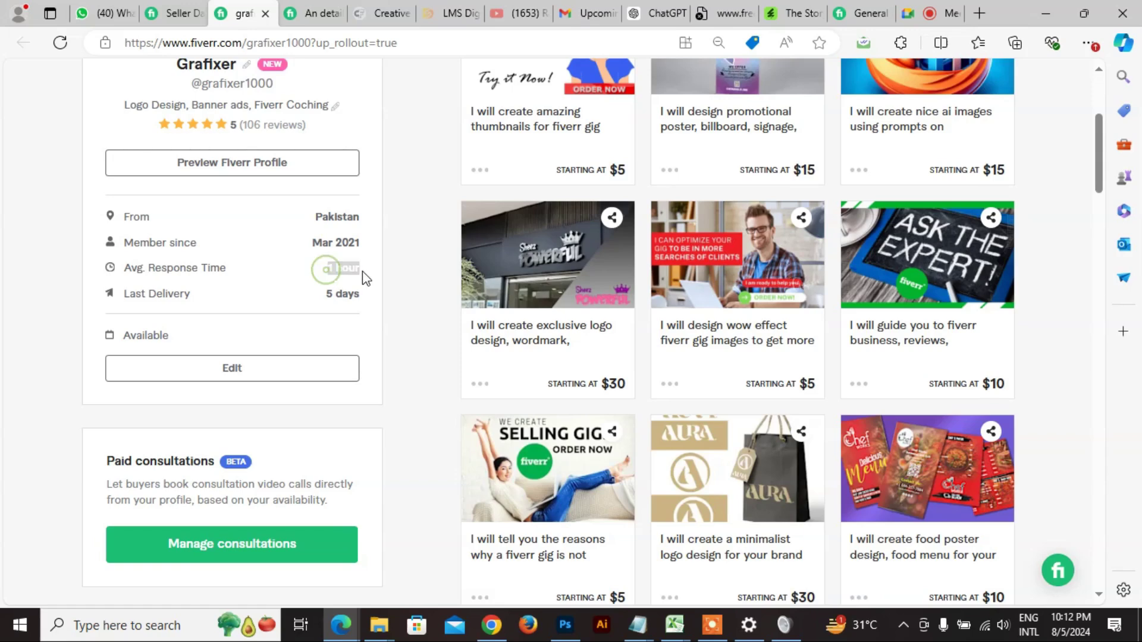
scroll(350, 279, "up", 5)
- Revisit the dashboard briefly, return to the seller profile and examine its country, membership date, response time, last delivery and availability
left_click(174, 13)
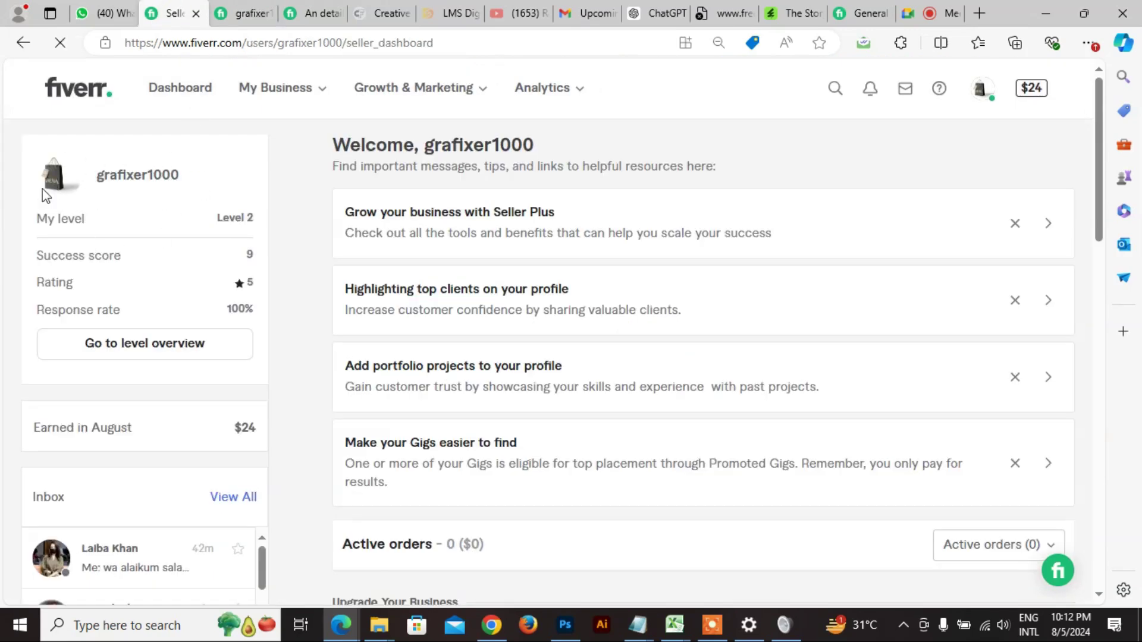
middle_click(127, 184)
left_click(225, 16)
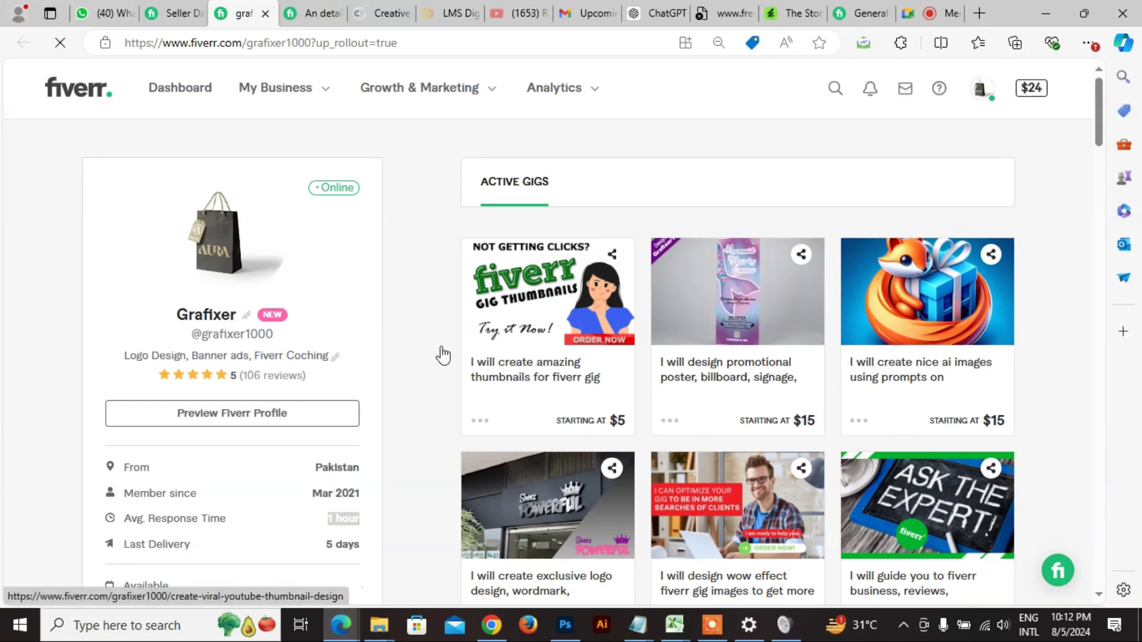
scroll(143, 339, "down", 1)
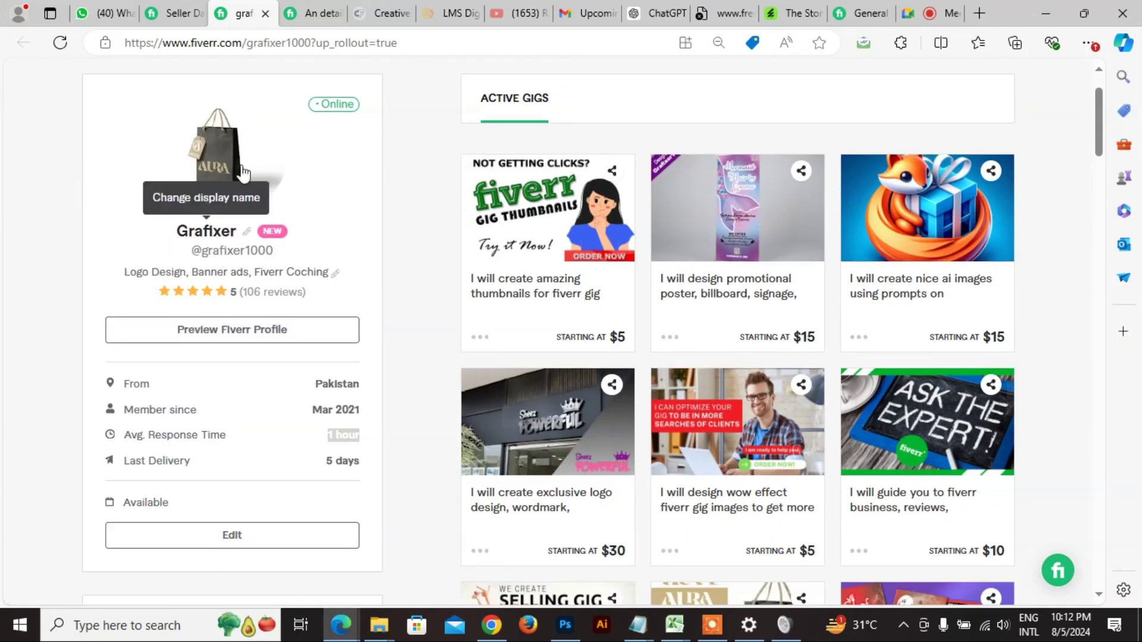
scroll(371, 280, "down", 4)
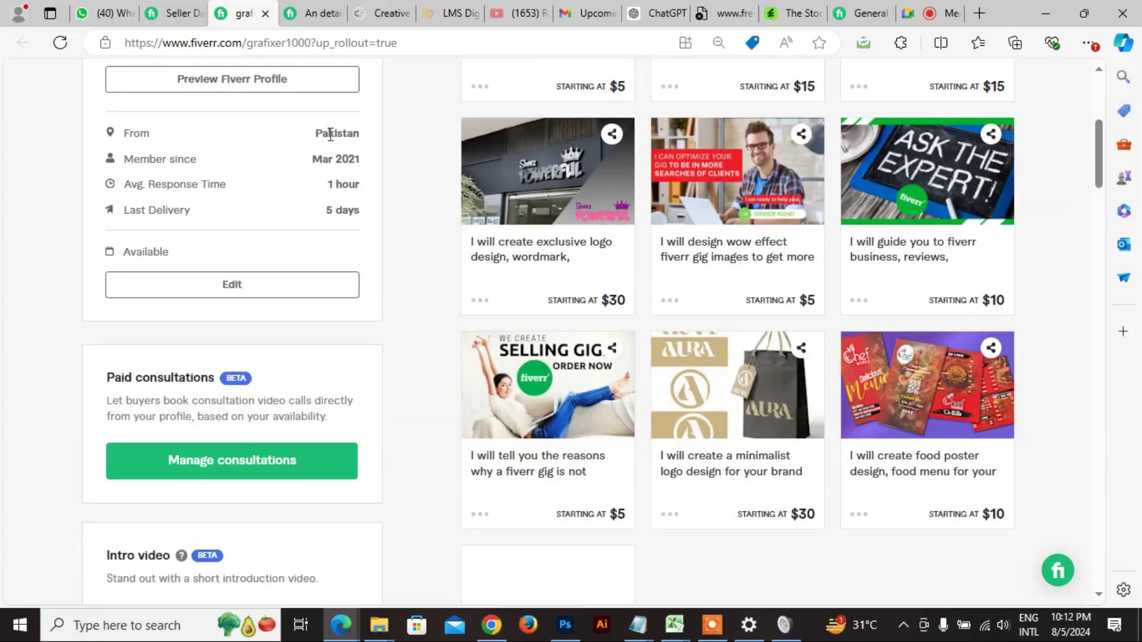
left_click_drag(330, 134, 363, 237)
left_click(357, 235)
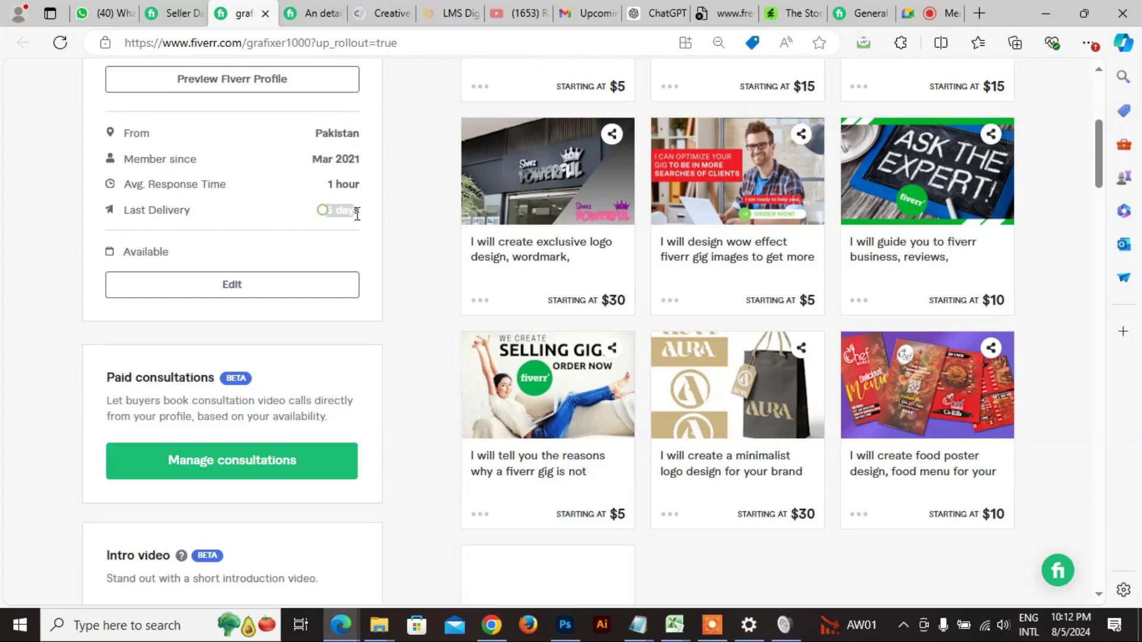
left_click(349, 257)
scroll(249, 336, "down", 2)
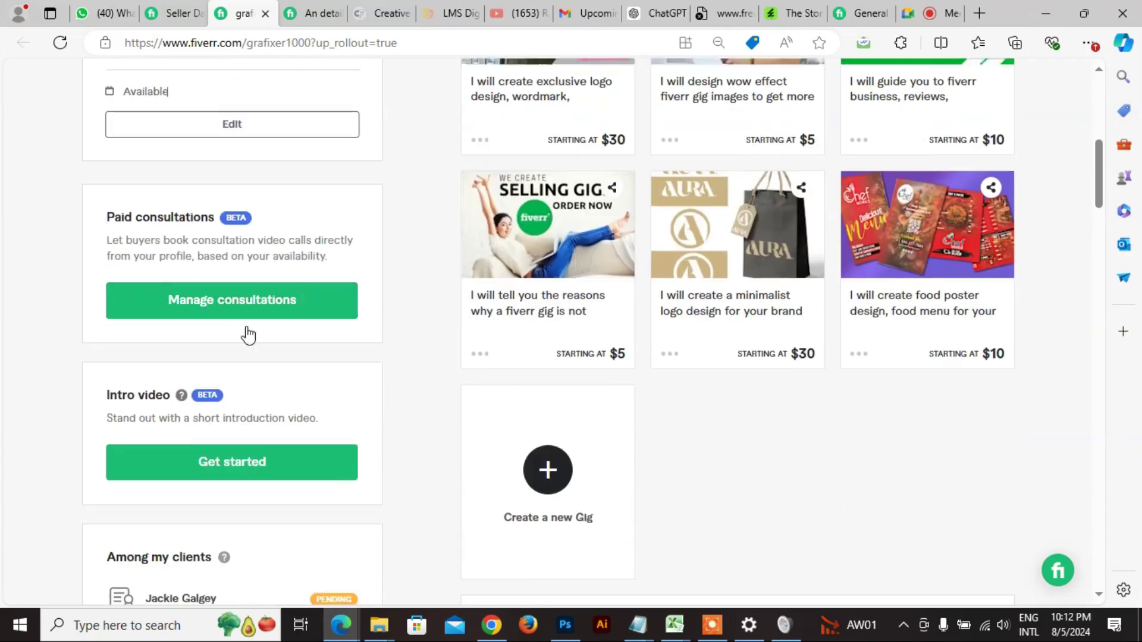
scroll(178, 173, "up", 2)
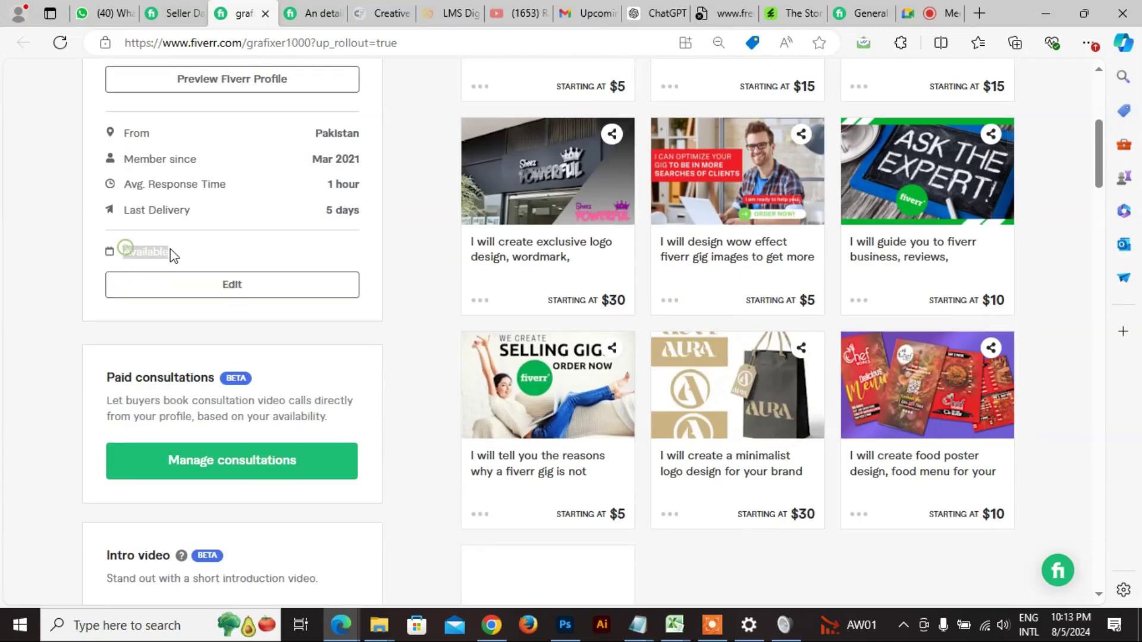
left_click(230, 244)
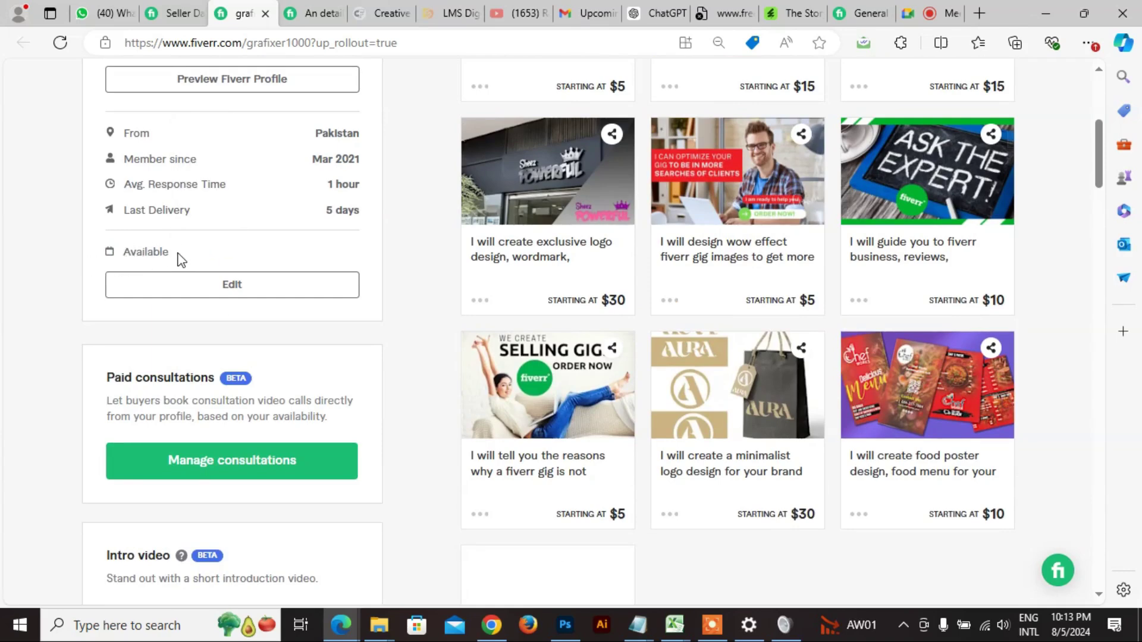
- Open the availability settings, review the unavailable dates, buyer contact and message options, and close them without scheduling anything
left_click(228, 286)
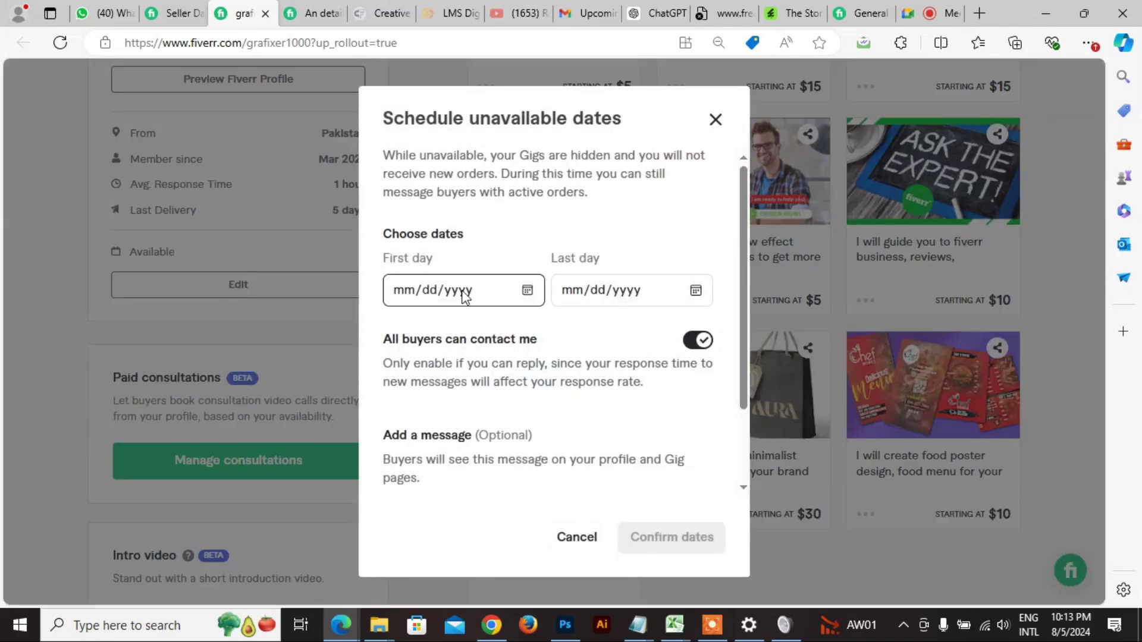
scroll(484, 416, "down", 2)
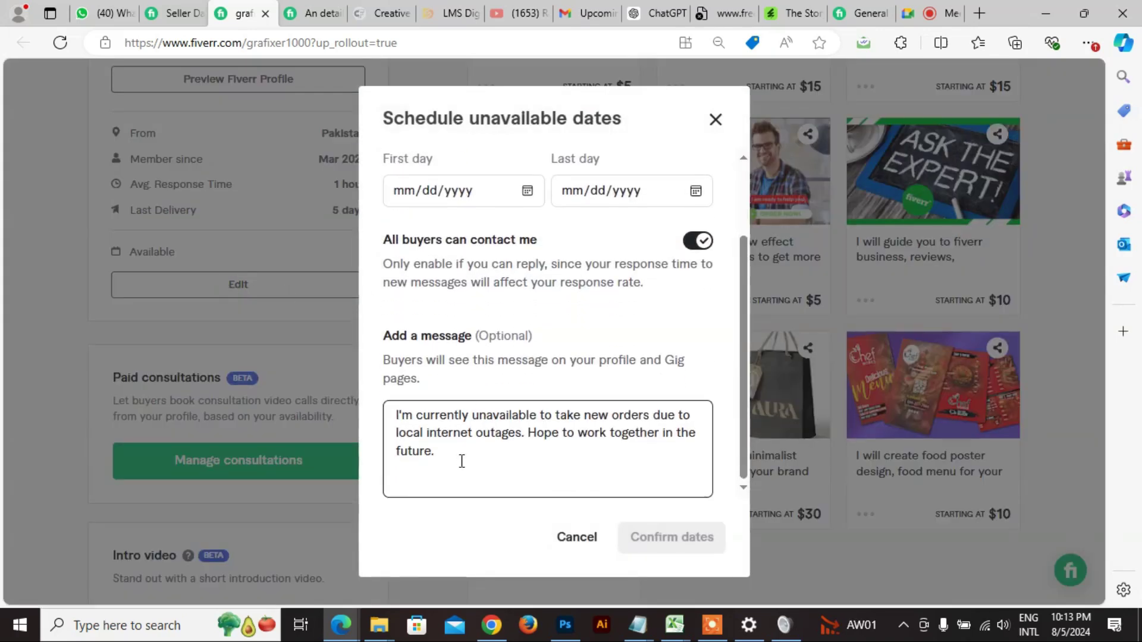
scroll(462, 461, "up", 2)
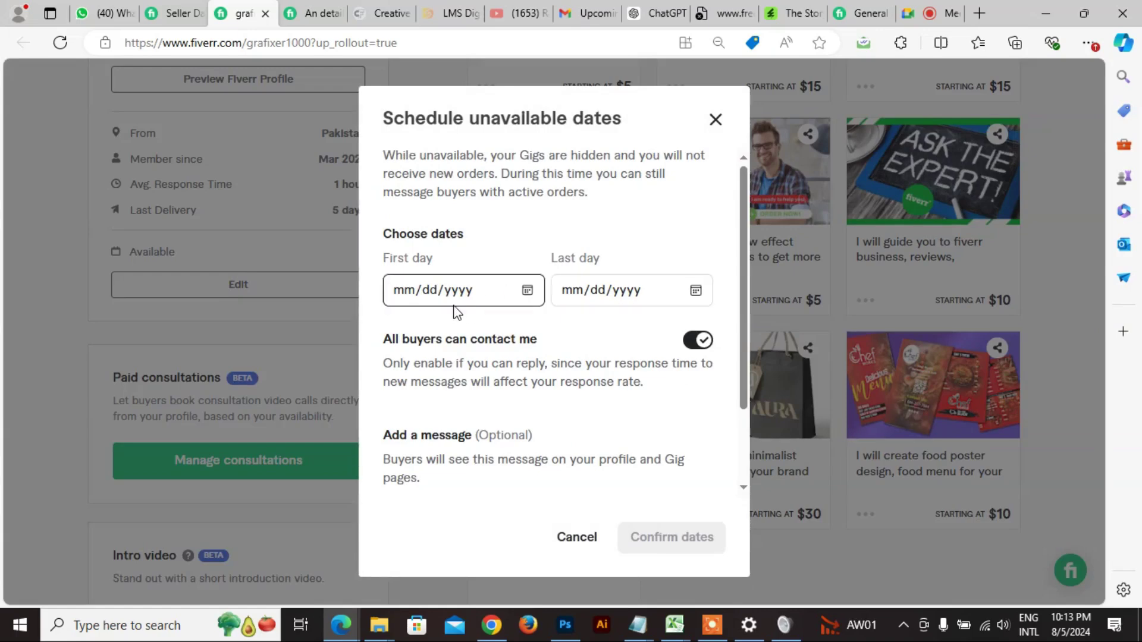
left_click(715, 119)
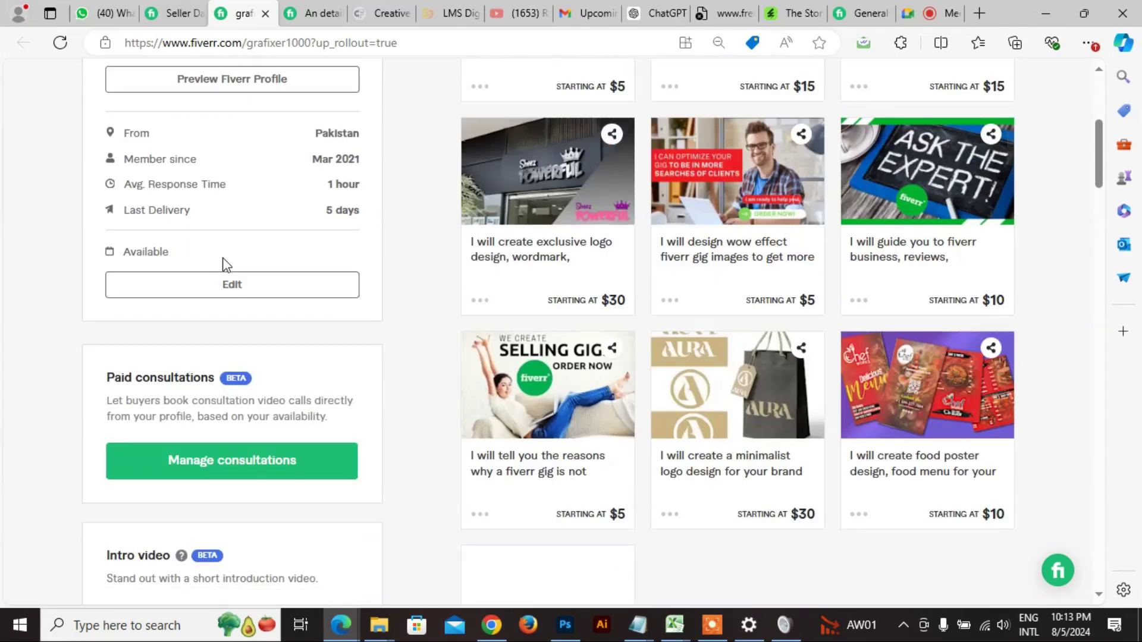
- Look through the profile's paid consultations, intro video, client list, portfolio, buyer reviews and Learn from Fiverr sections
scroll(225, 264, "down", 5)
scroll(219, 266, "up", 4)
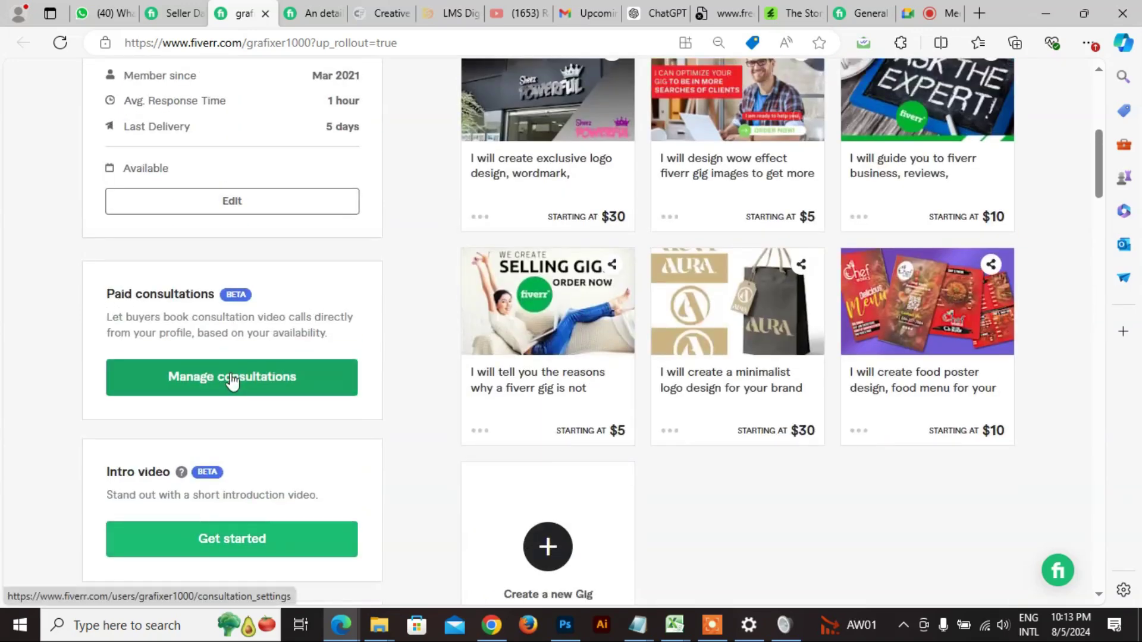
scroll(217, 357, "down", 4)
scroll(178, 285, "up", 3)
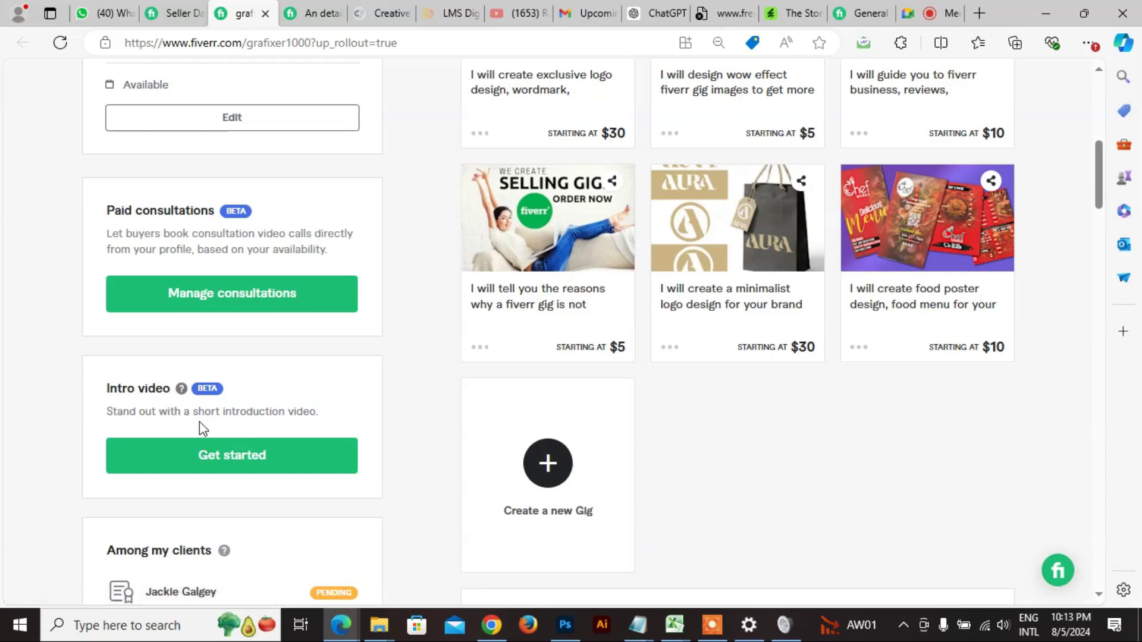
scroll(203, 427, "down", 3)
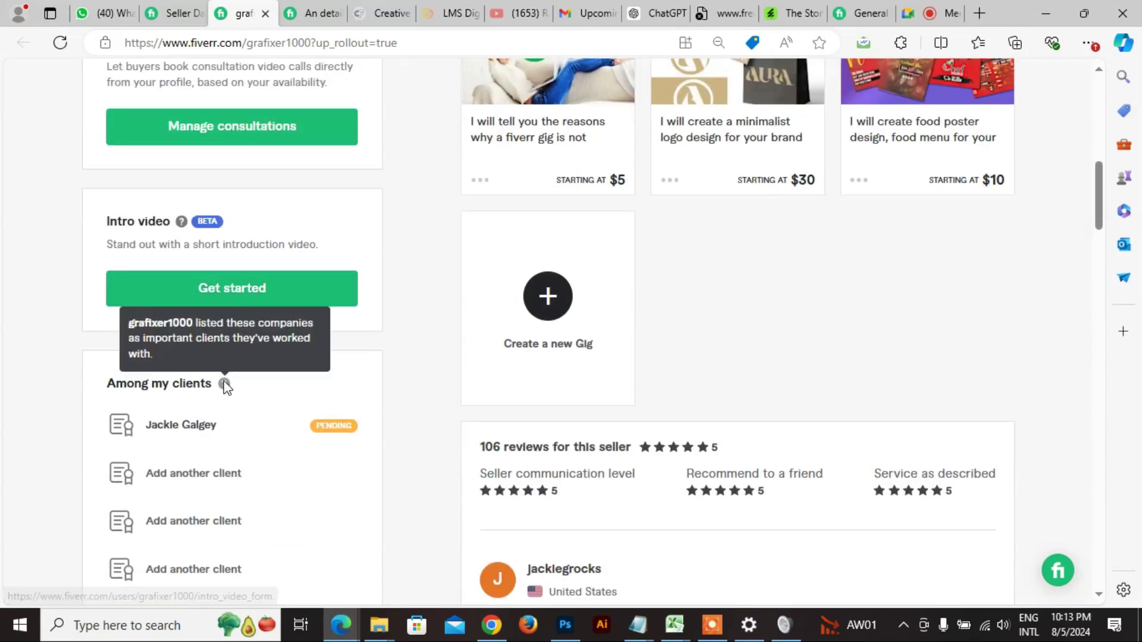
scroll(158, 314, "down", 5)
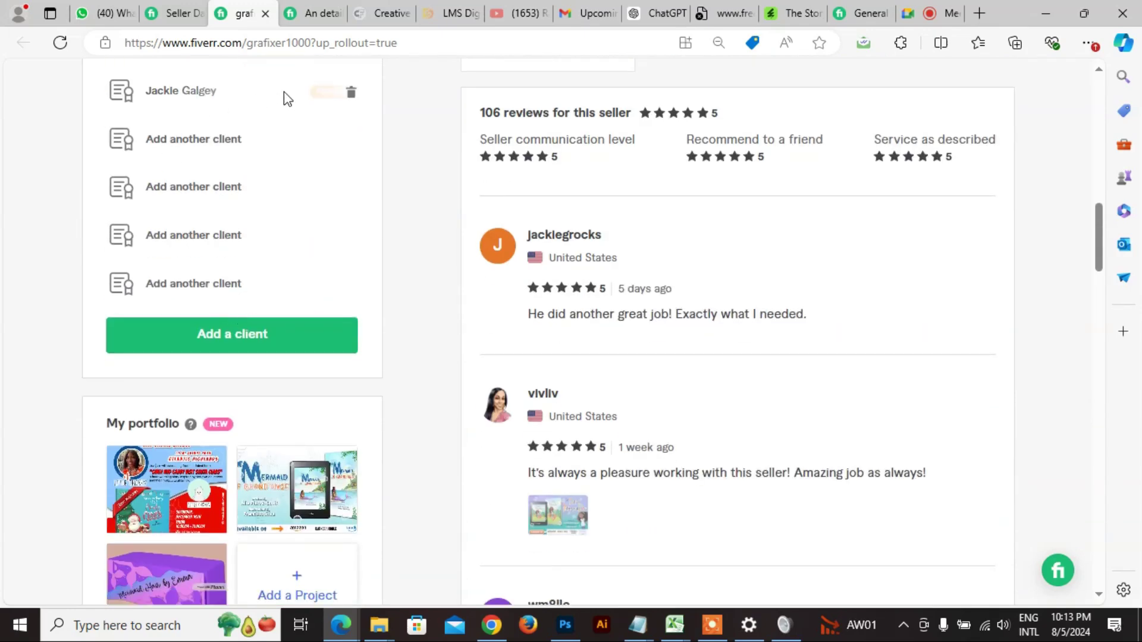
scroll(229, 409, "down", 1)
scroll(228, 411, "down", 3)
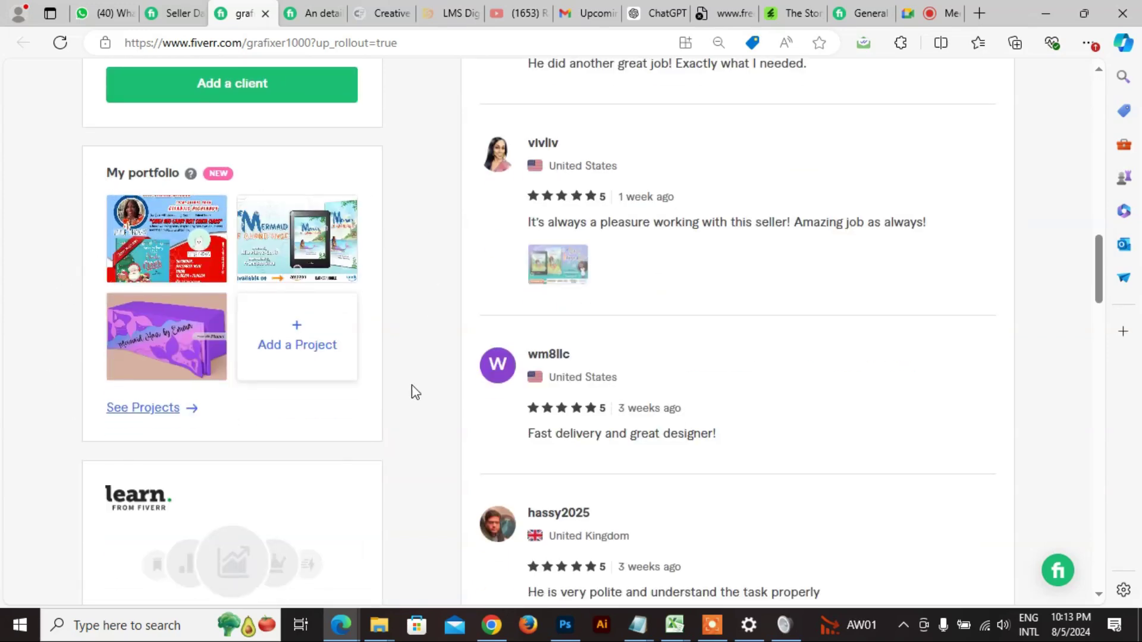
scroll(231, 401, "down", 3)
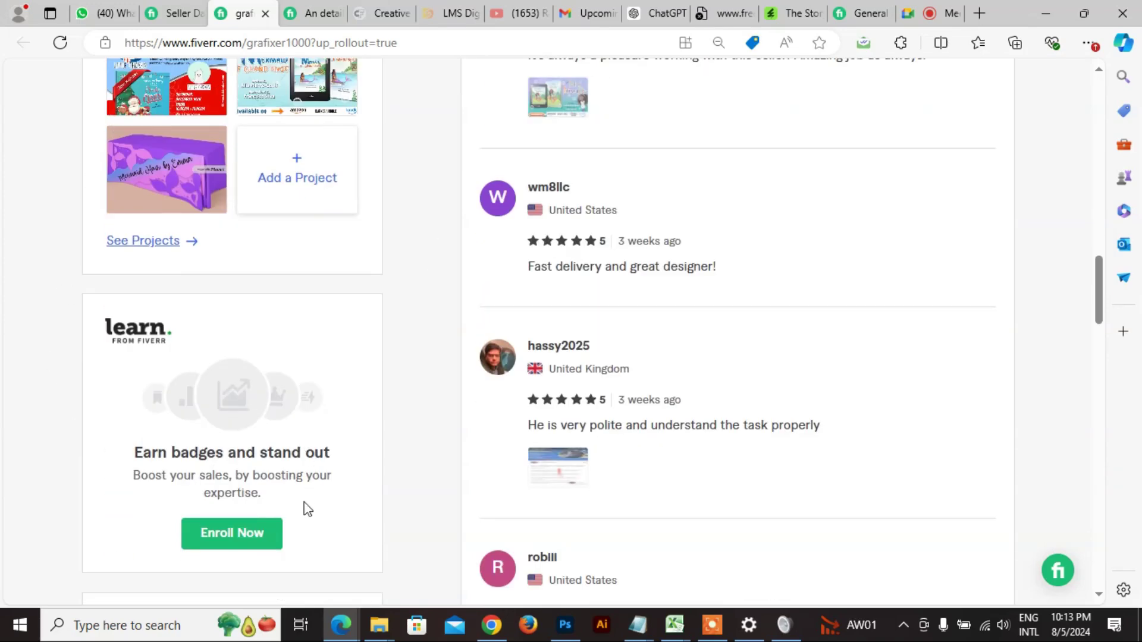
- Open the public preview of the Fiverr seller profile in a new tab and glance over its intro and gigs
scroll(307, 508, "up", 15)
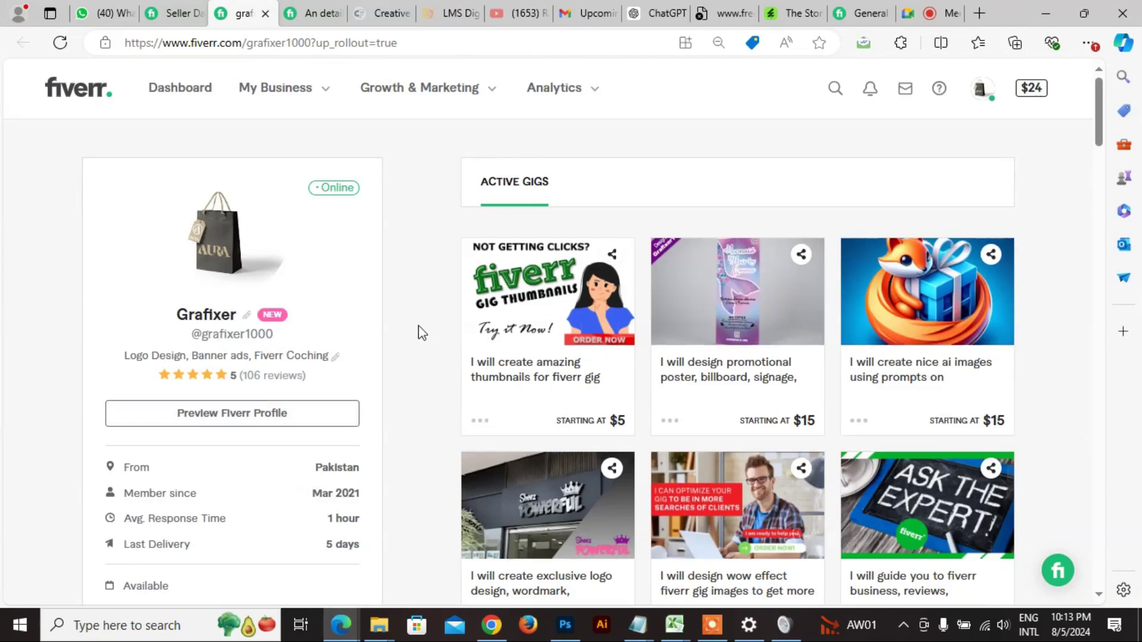
scroll(224, 339, "down", 1)
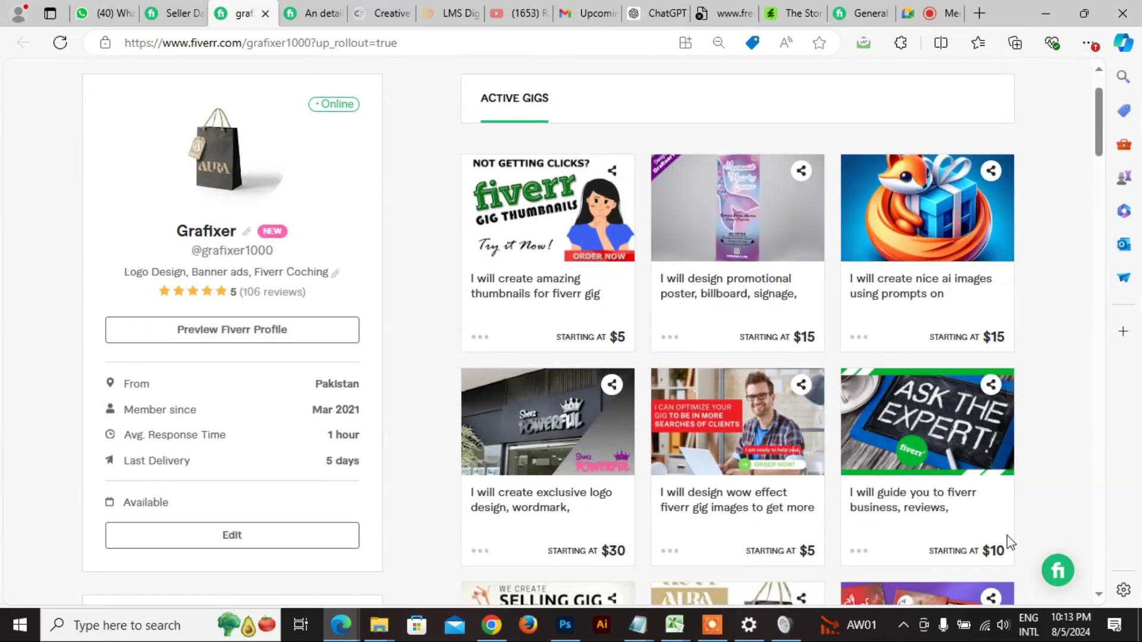
right_click(253, 337)
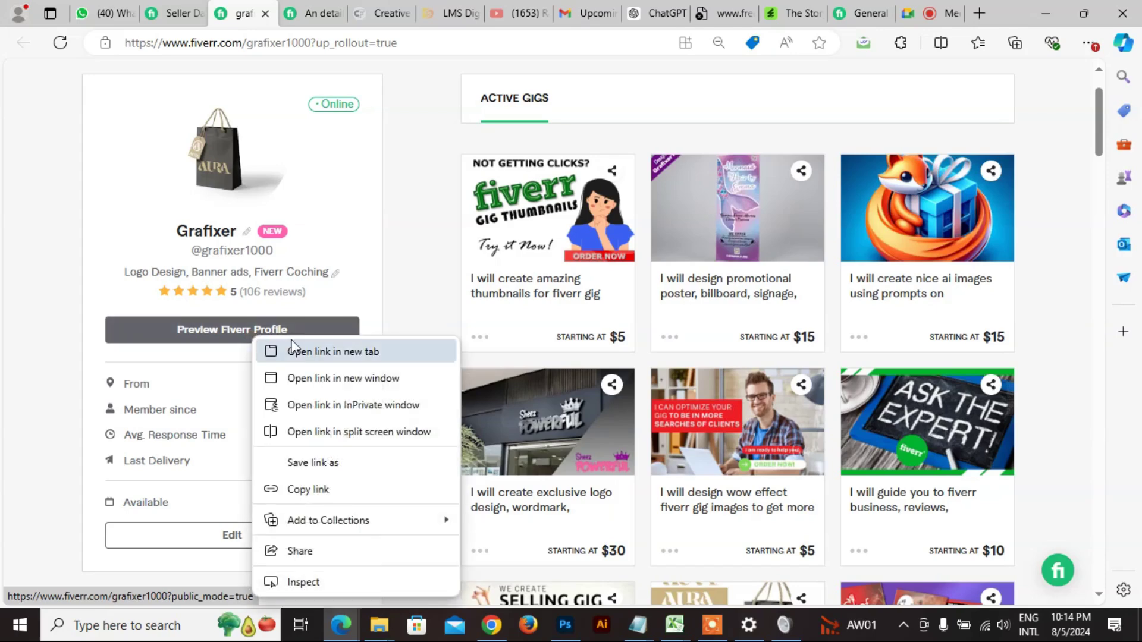
left_click(296, 349)
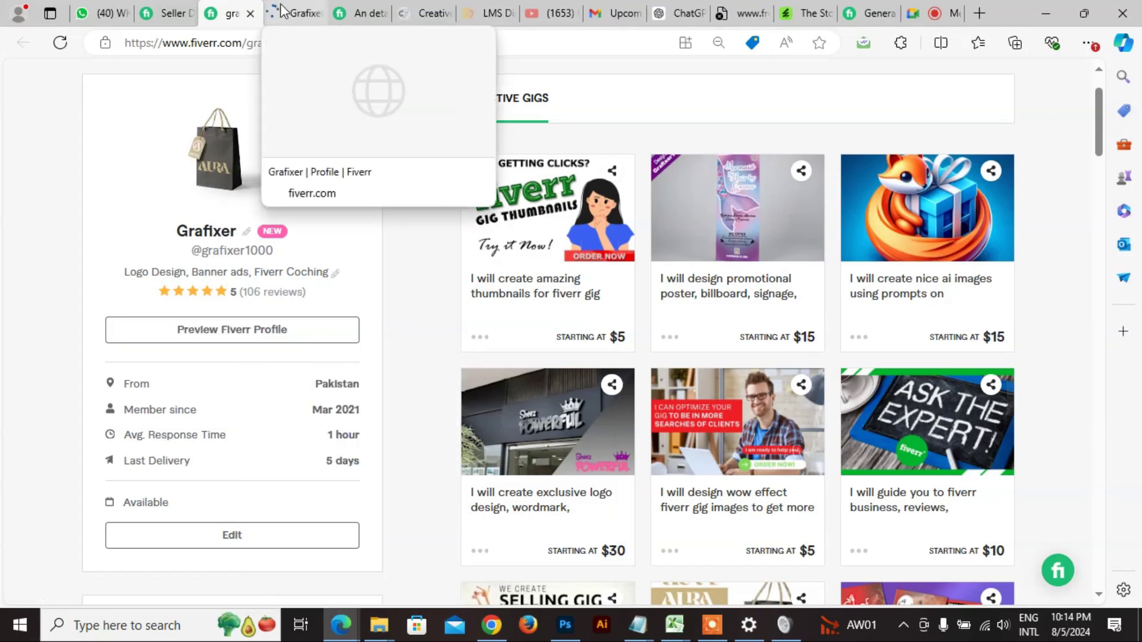
left_click(282, 12)
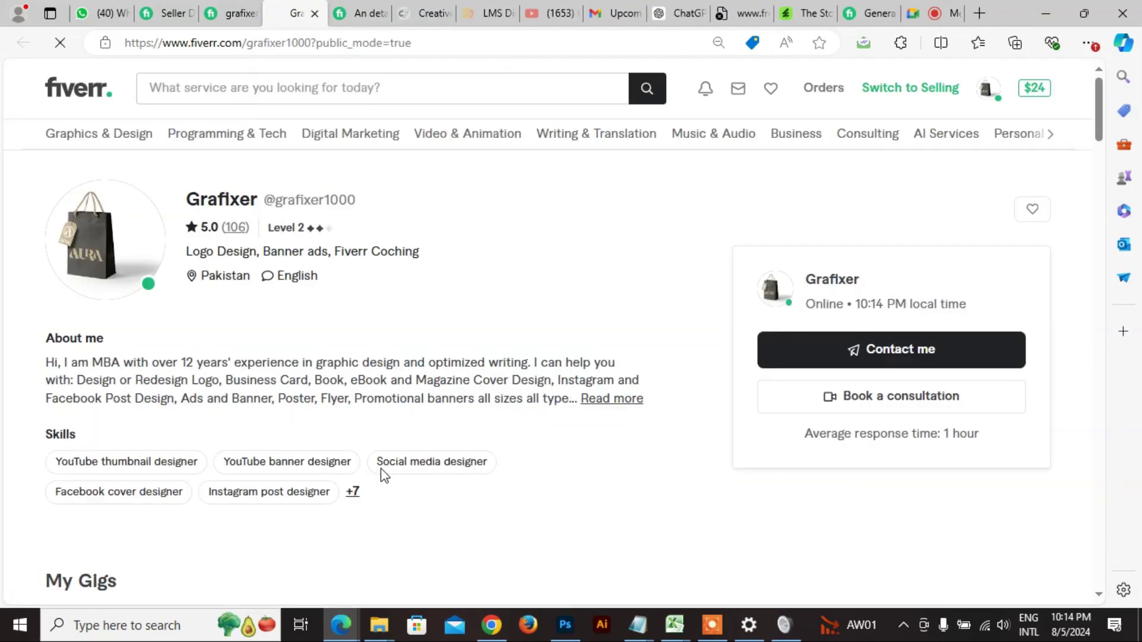
scroll(273, 436, "down", 5)
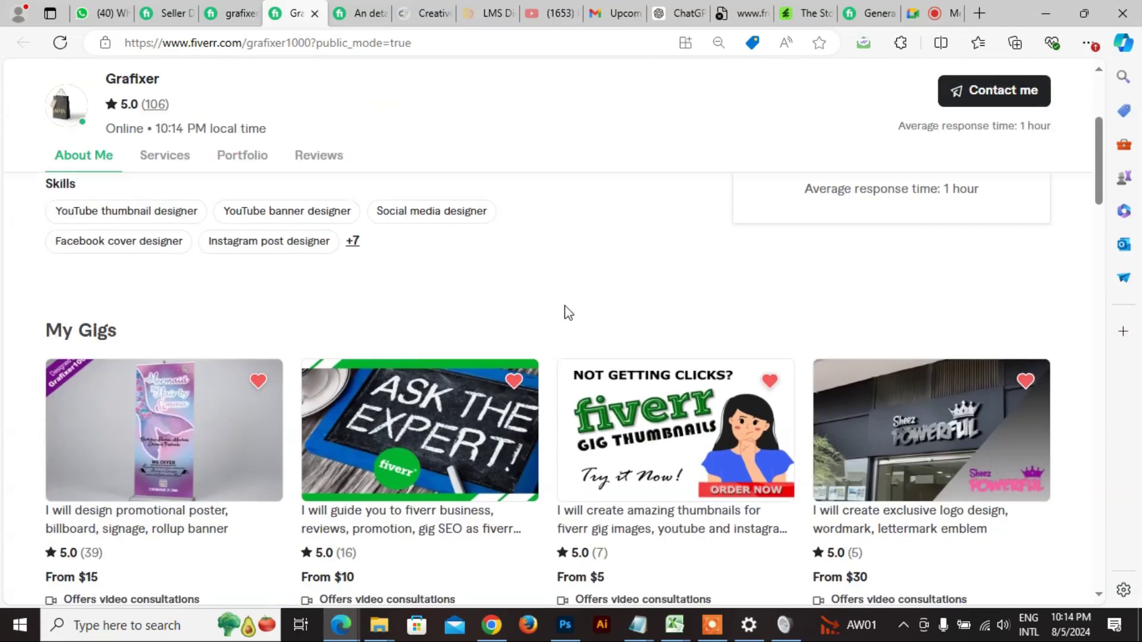
scroll(523, 308, "up", 4)
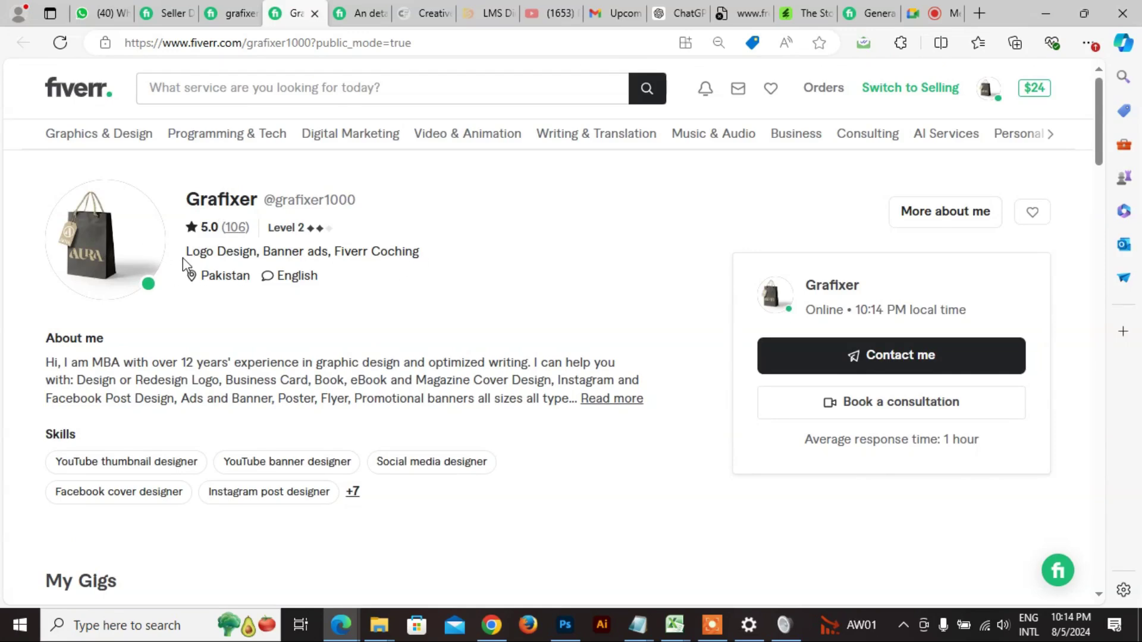
- Examine the professional title and the listed language beneath the seller name on the public profile
left_click_drag(183, 258, 382, 252)
left_click(383, 271)
double_click(291, 280)
left_click(311, 288)
left_click_drag(277, 275, 332, 282)
left_click(361, 341)
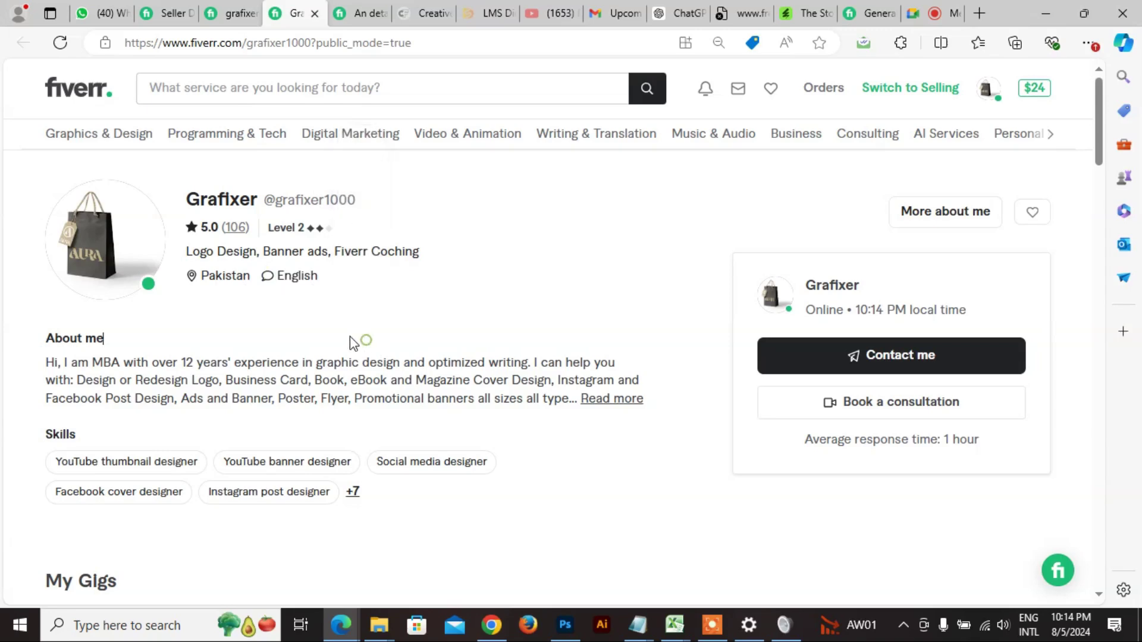
double_click(285, 280)
left_click(296, 280)
left_click(311, 321)
double_click(283, 275)
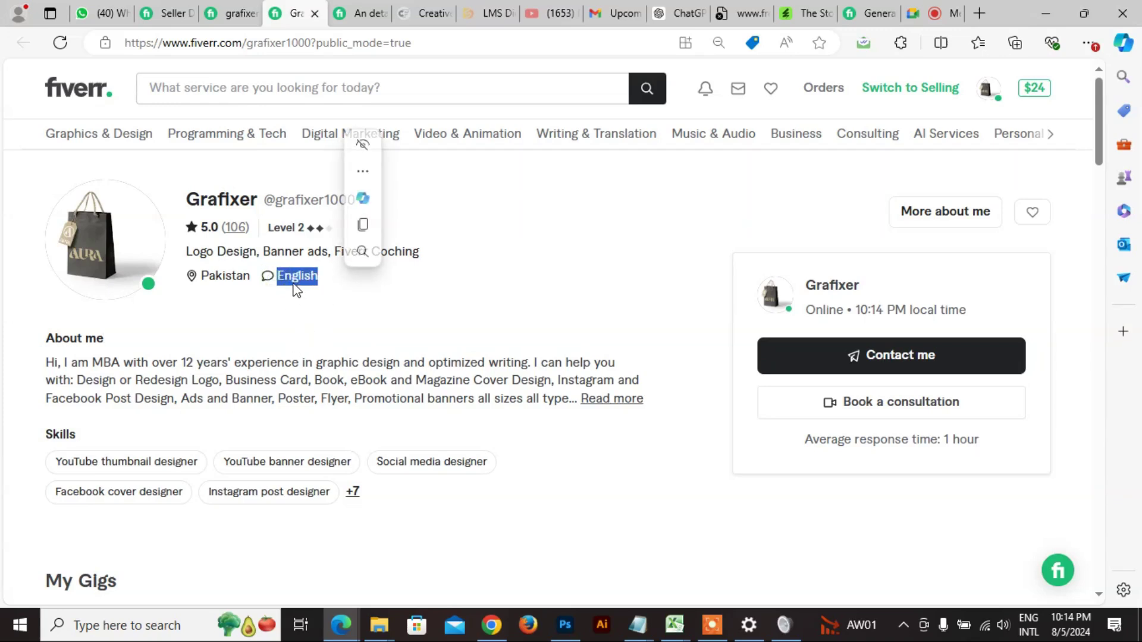
left_click(256, 351)
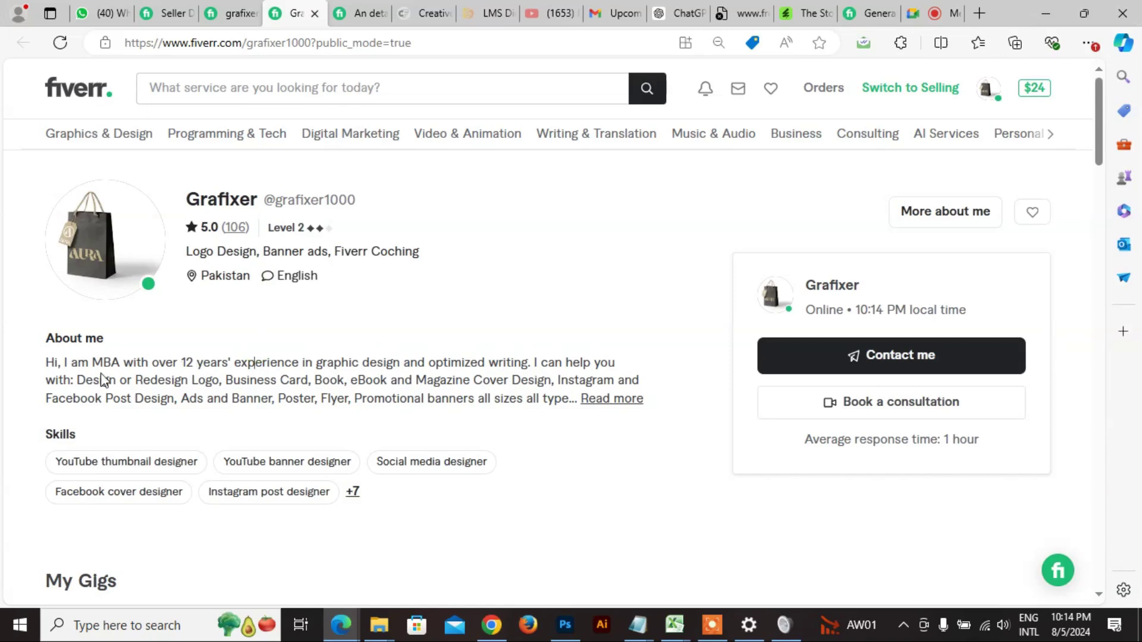
- Expand the full About me description and look over the skills, My Gigs and the review rating breakdown
left_click(616, 399)
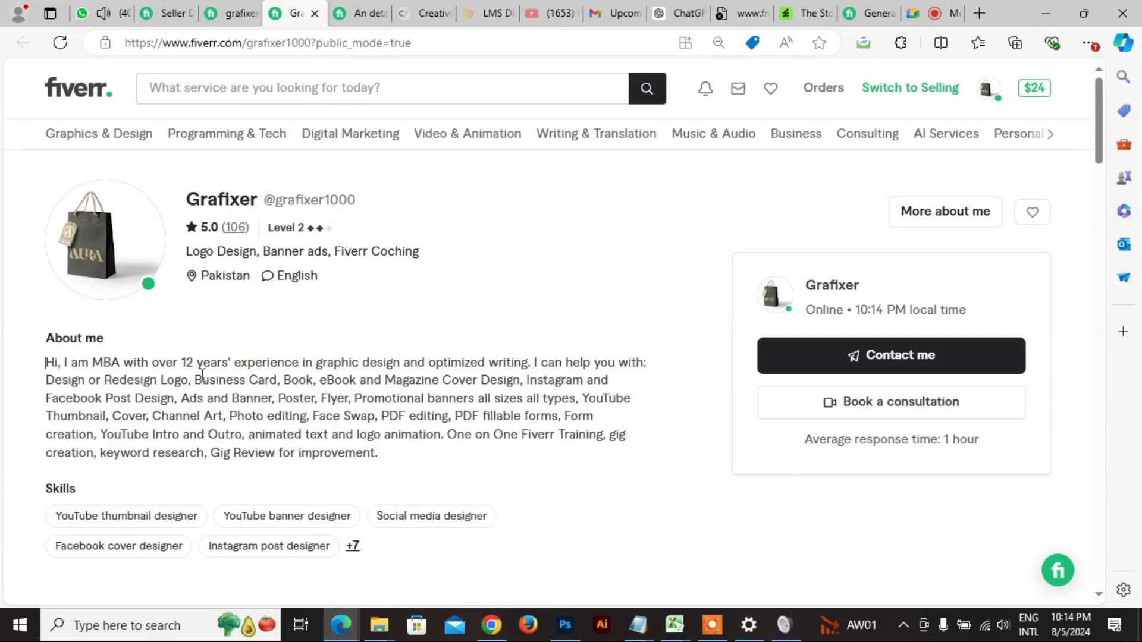
scroll(124, 382, "down", 4)
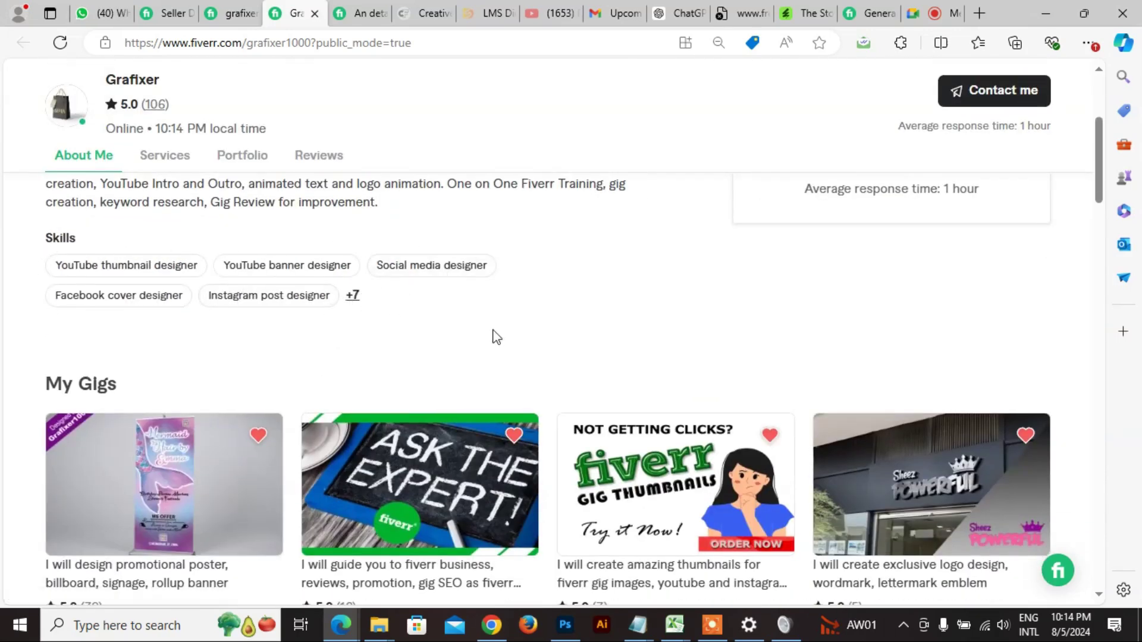
scroll(542, 357, "down", 3)
scroll(538, 361, "down", 2)
scroll(171, 367, "up", 4)
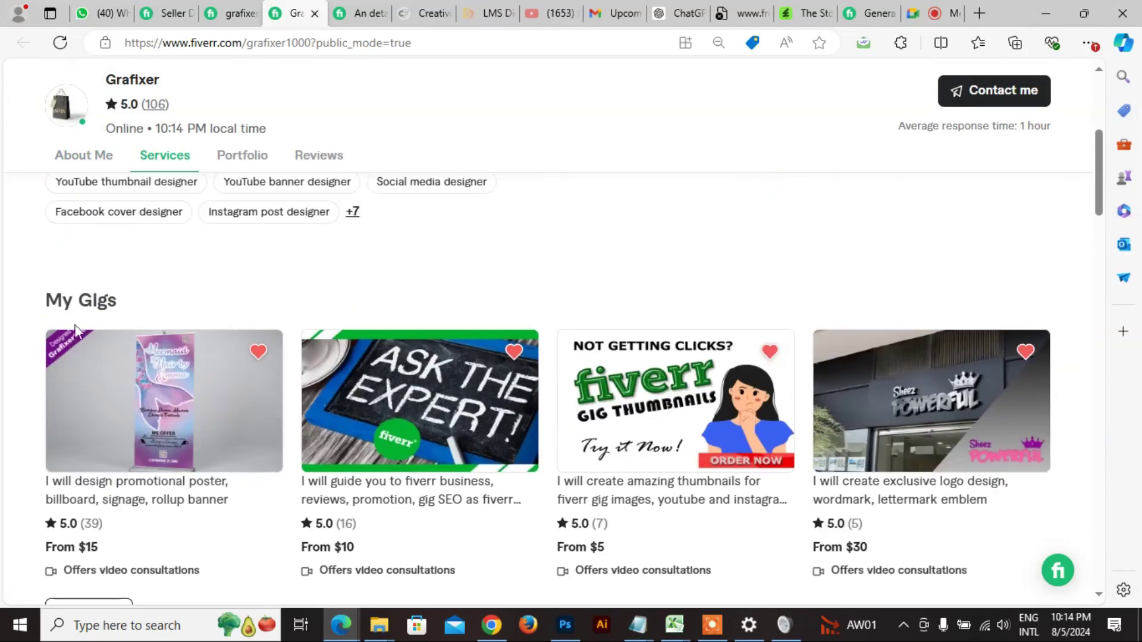
scroll(604, 351, "down", 4)
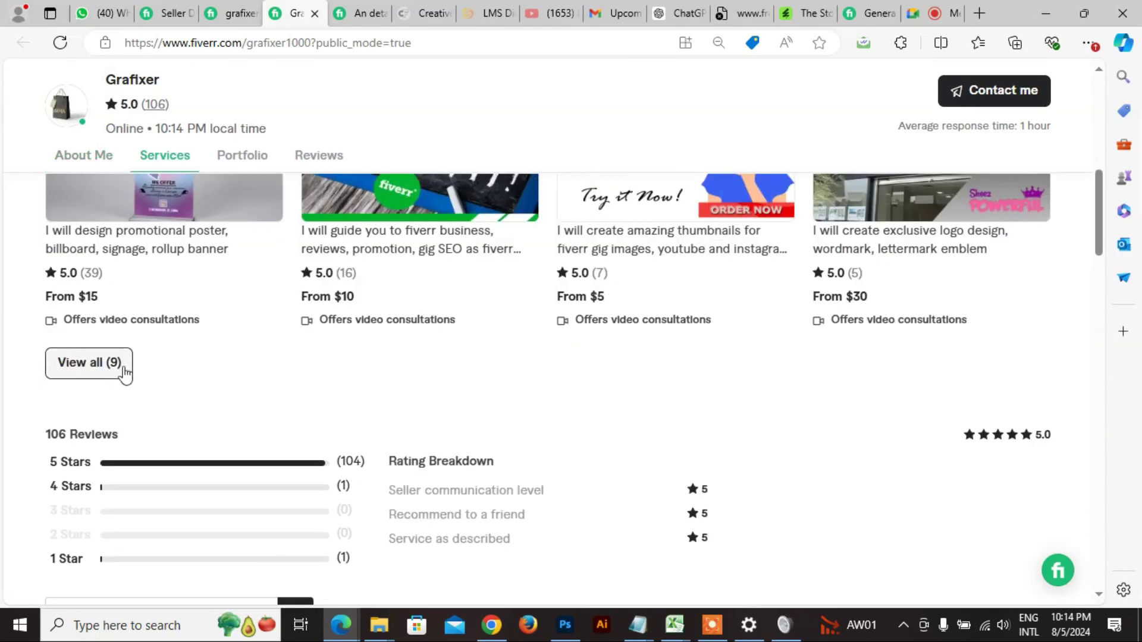
scroll(258, 373, "down", 3)
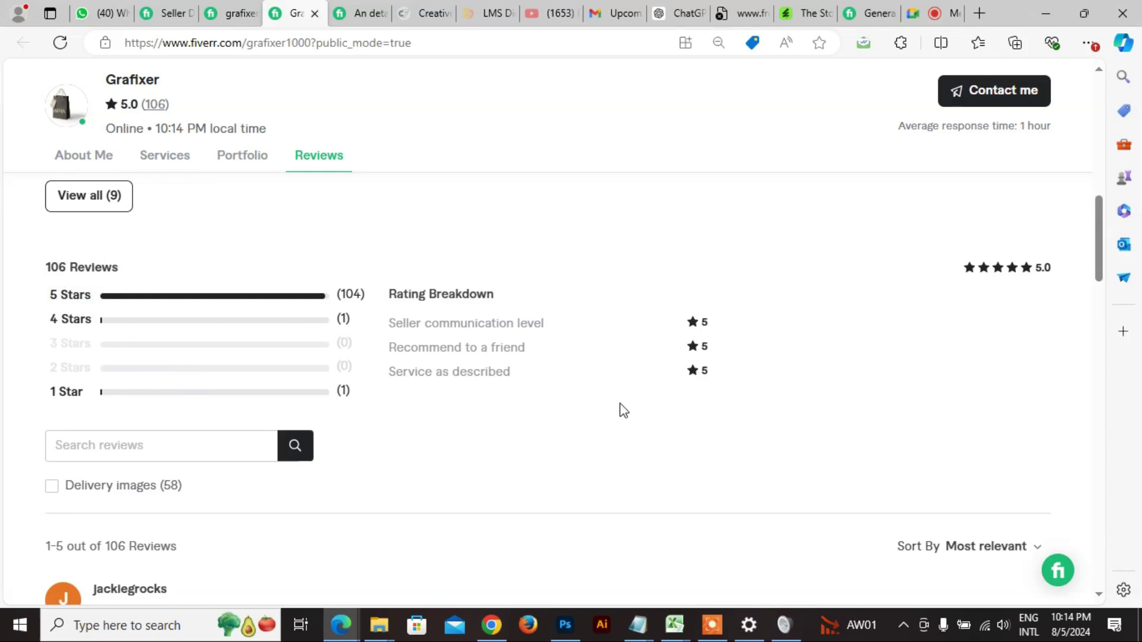
scroll(619, 403, "down", 3)
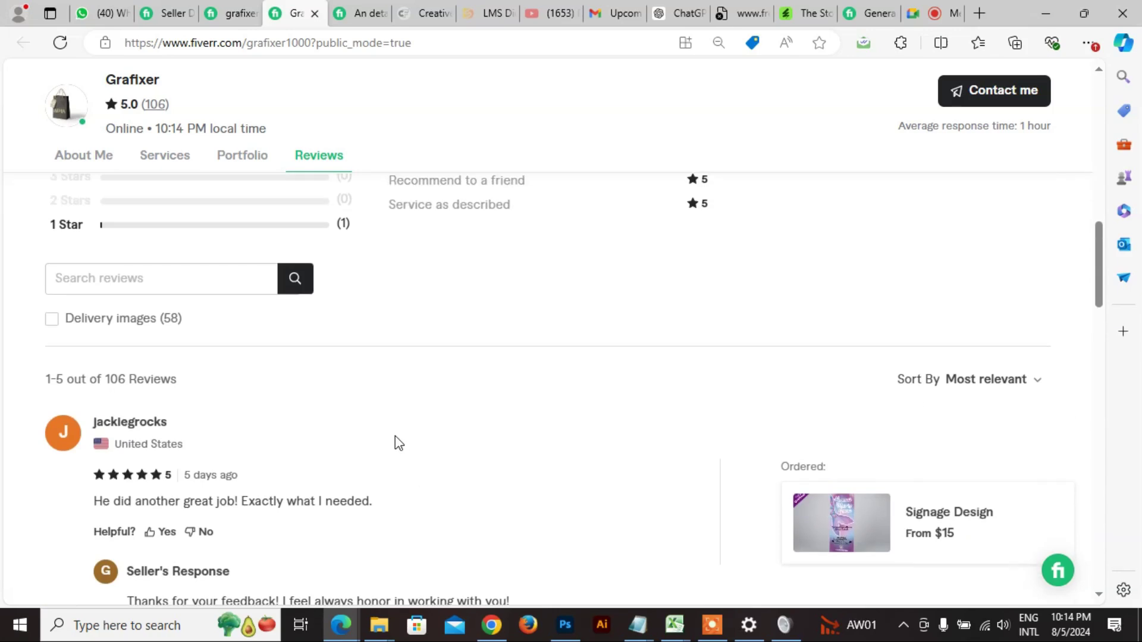
scroll(389, 437, "up", 5)
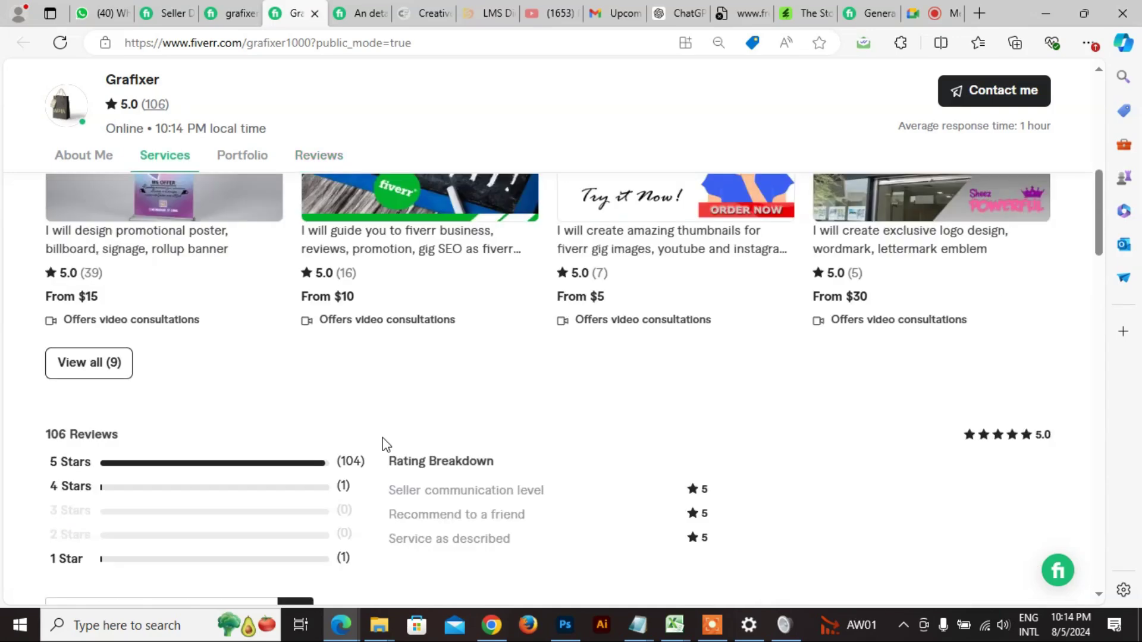
scroll(383, 437, "up", 7)
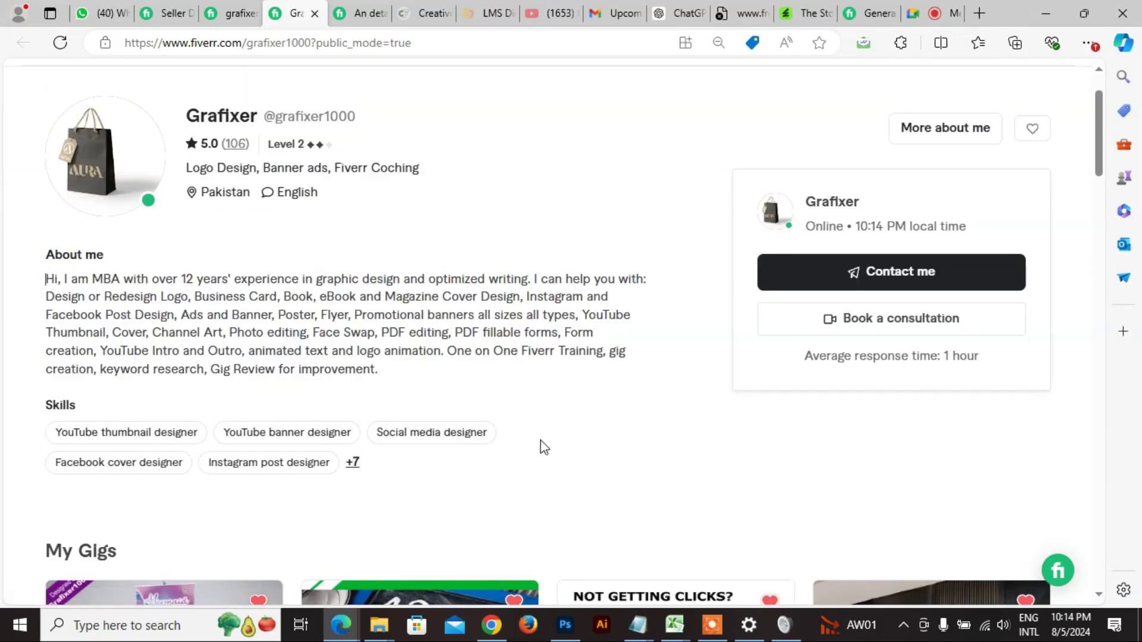
scroll(544, 447, "up", 2)
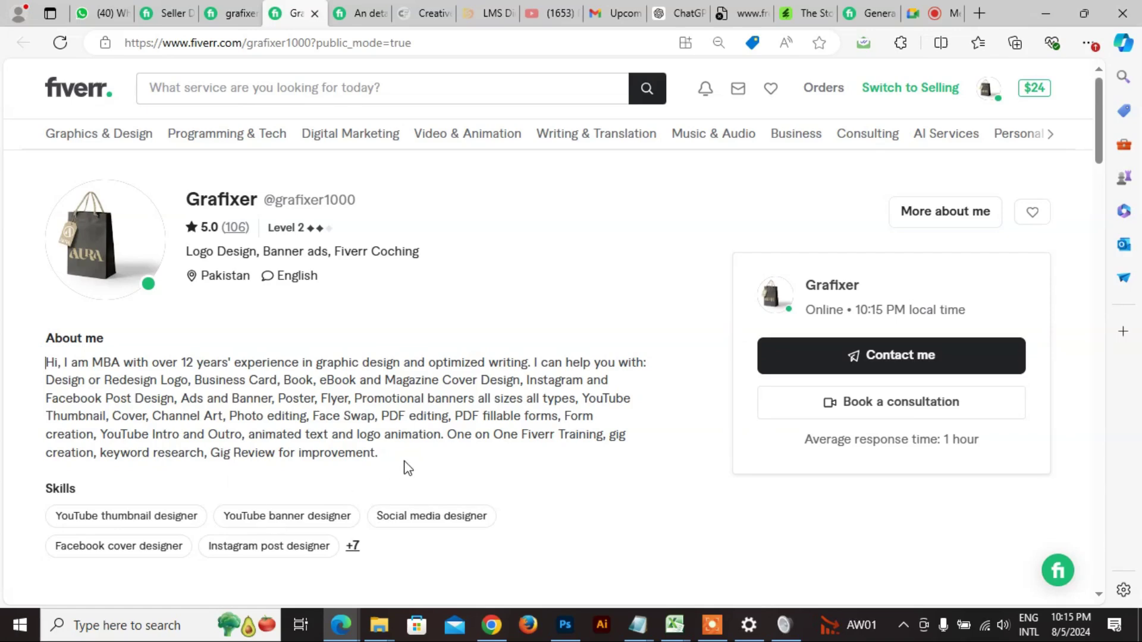
- Read through the buyer reviews, the seller's responses and the gig ordered for each review
scroll(327, 404, "down", 3)
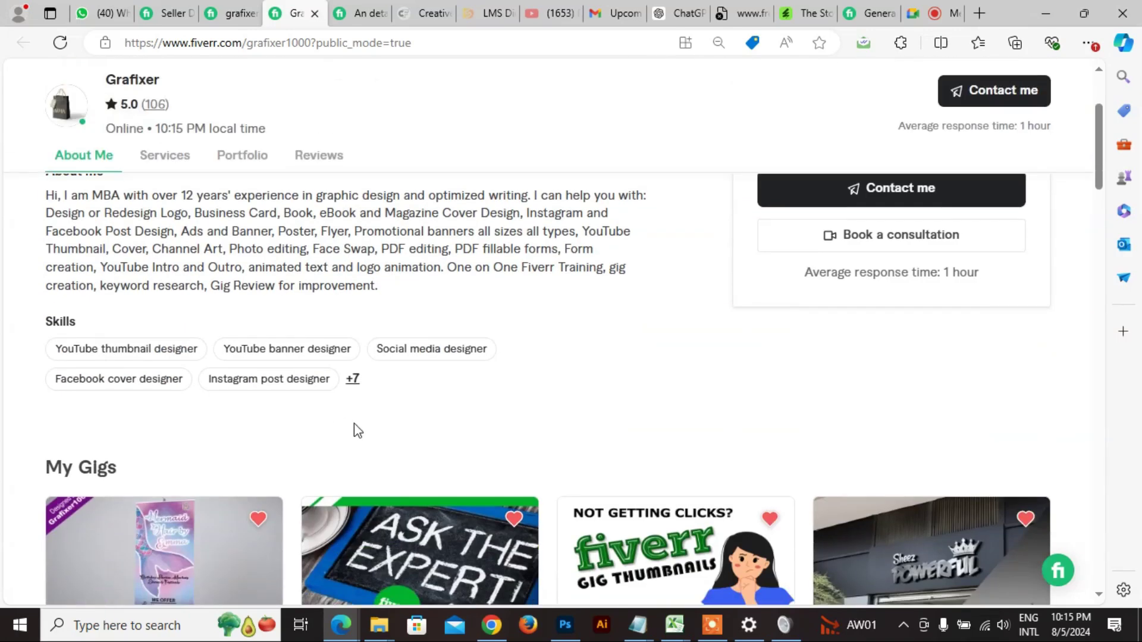
scroll(405, 436, "down", 8)
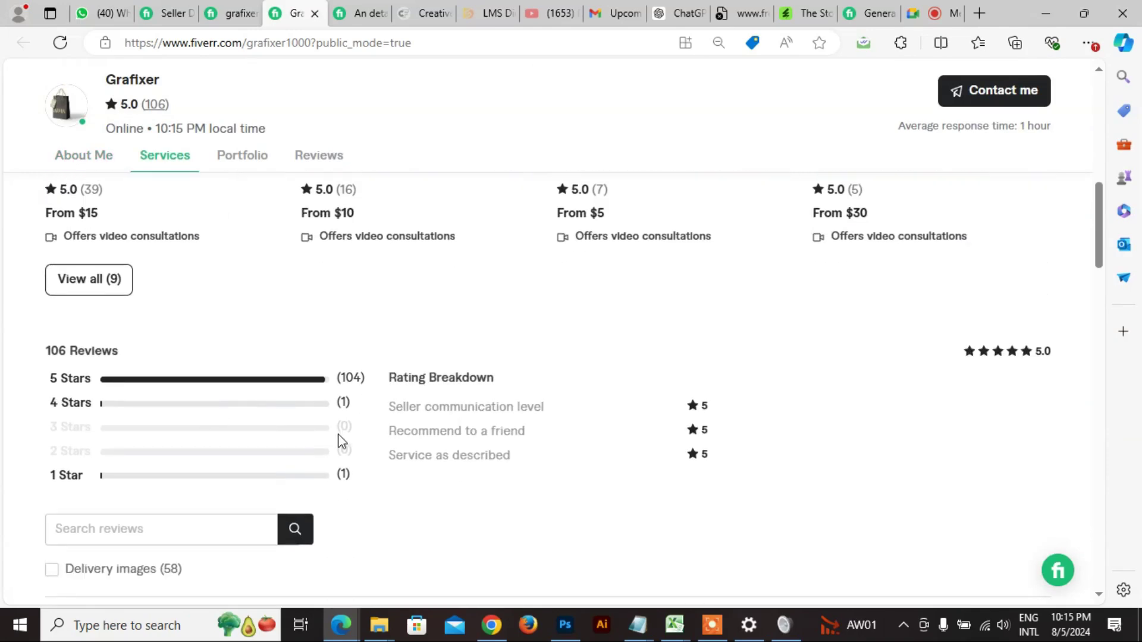
scroll(340, 441, "down", 7)
scroll(287, 331, "down", 3)
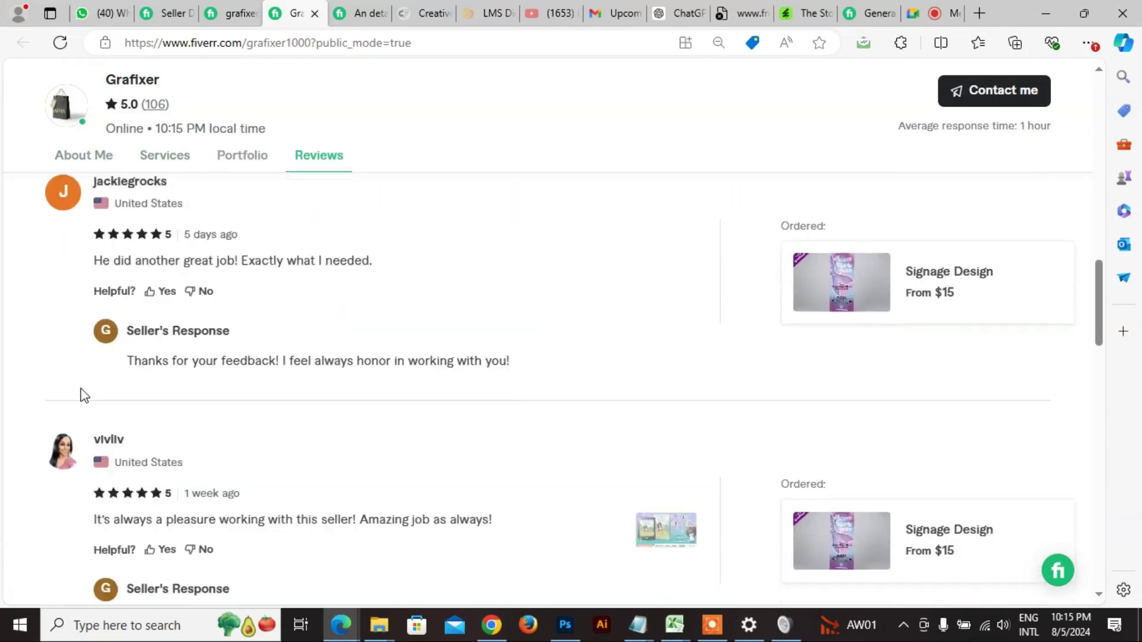
scroll(869, 266, "up", 1)
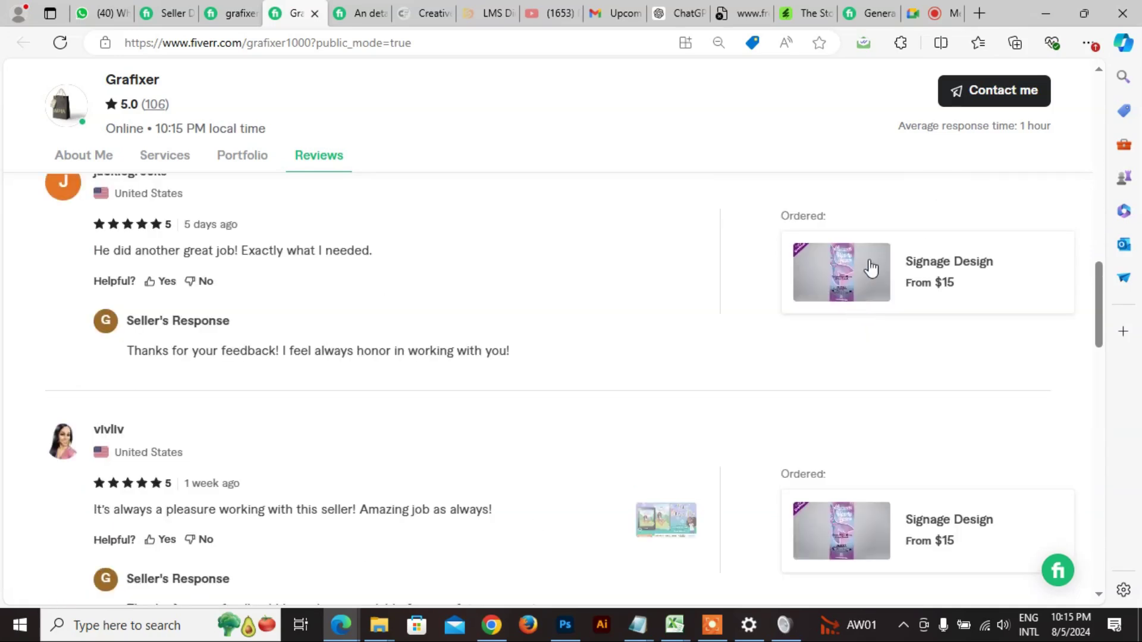
scroll(951, 357, "down", 1)
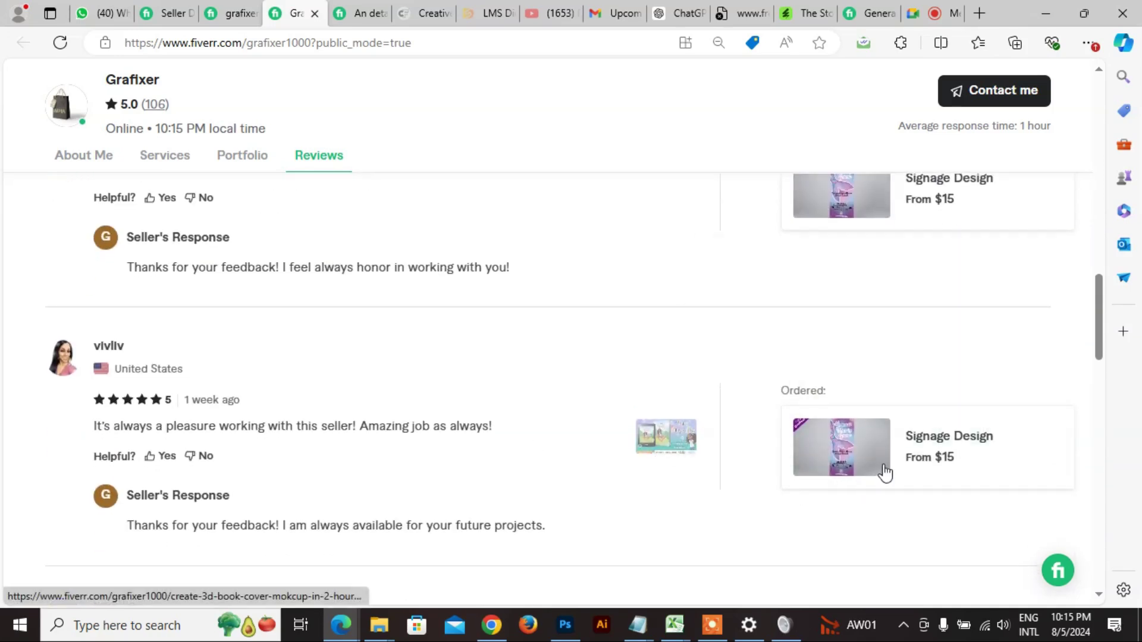
scroll(820, 461, "down", 7)
scroll(85, 395, "down", 14)
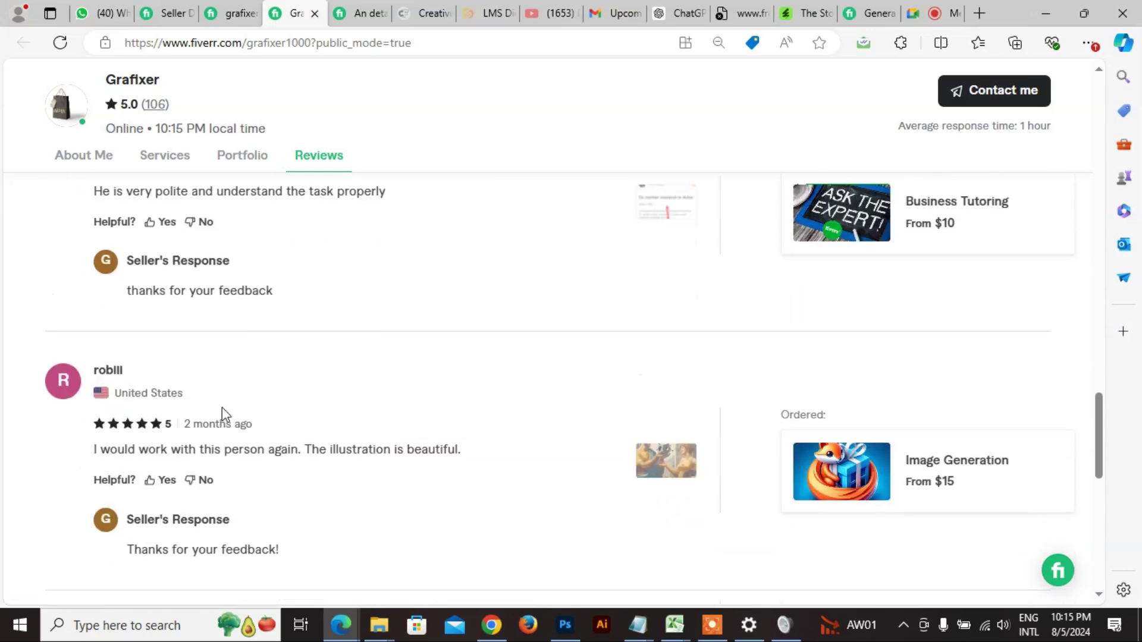
scroll(205, 407, "up", 4)
scroll(255, 375, "up", 20)
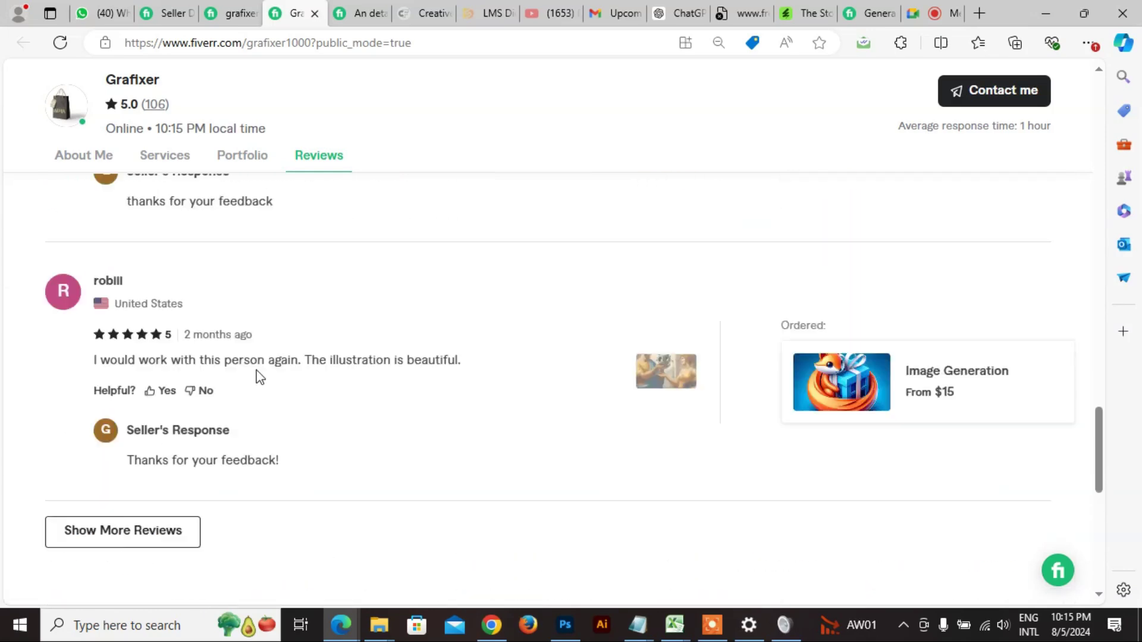
- Jump between the About Me, Services and Portfolio sections of the public profile
scroll(294, 284, "down", 8)
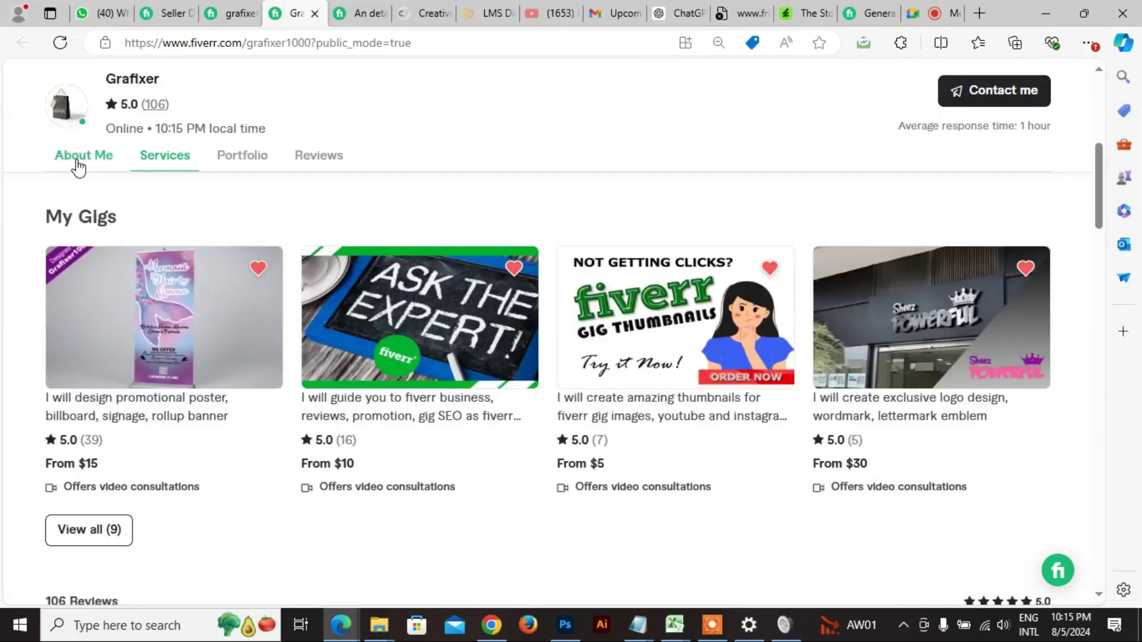
left_click(81, 161)
left_click(153, 158)
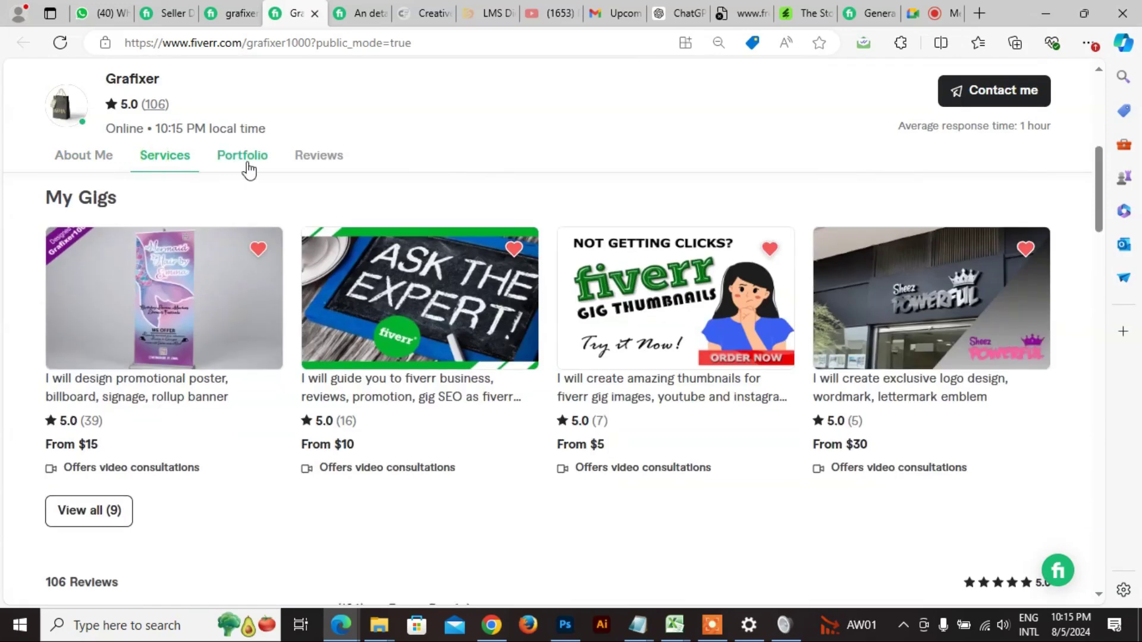
left_click(247, 164)
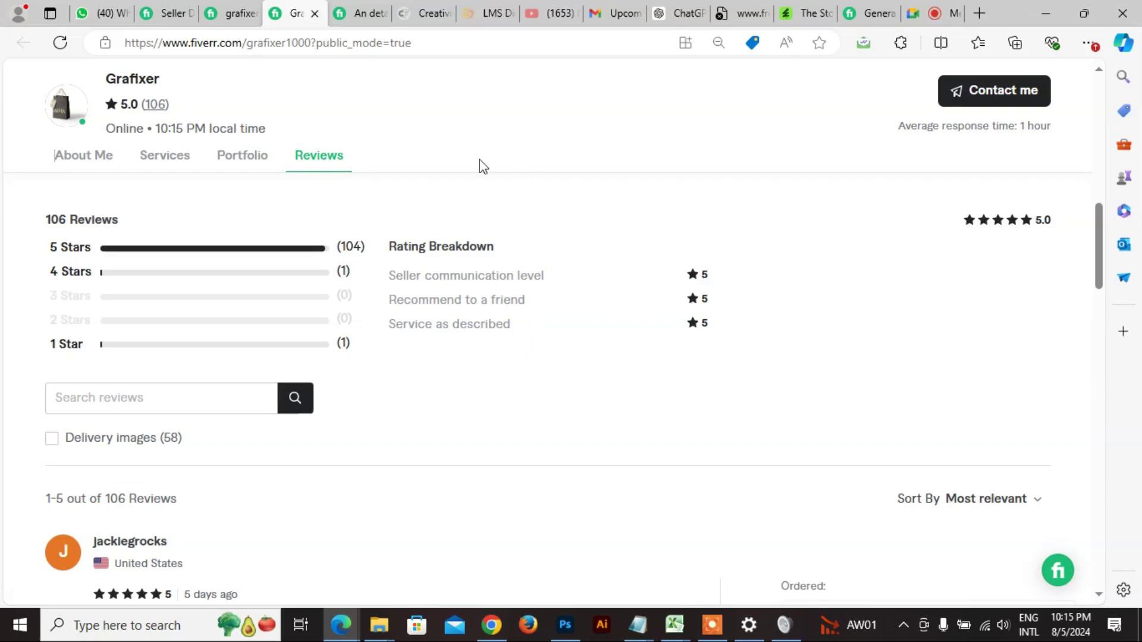
left_click(245, 162)
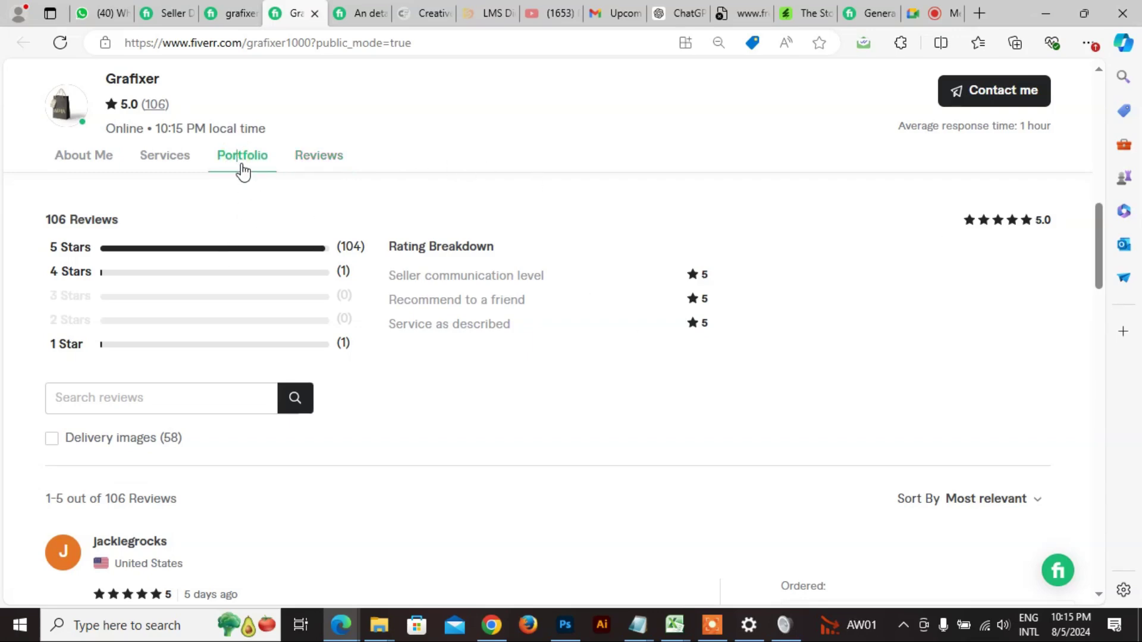
- Skim the public profile down to its footer and back, and return to the editable seller profile
scroll(311, 351, "down", 15)
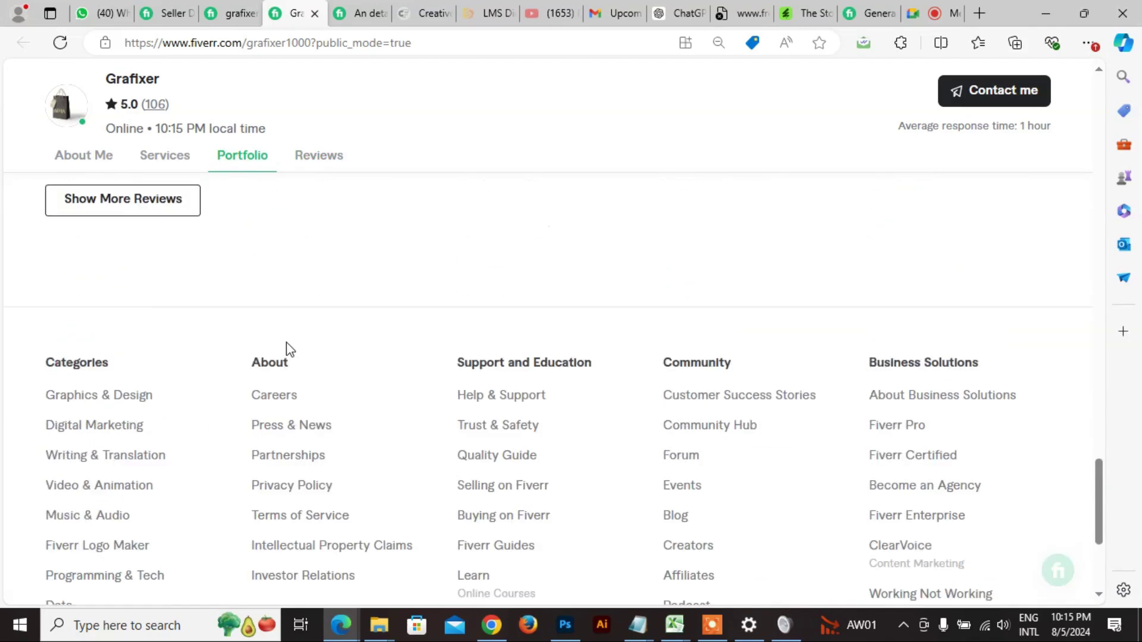
scroll(285, 349, "up", 20)
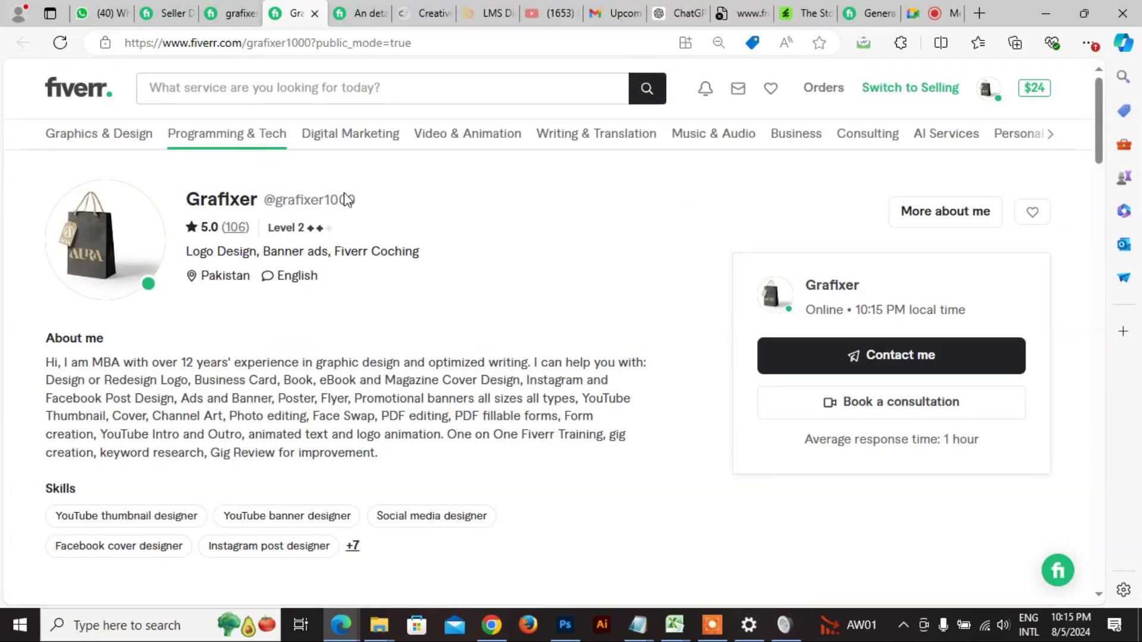
scroll(459, 356, "down", 5)
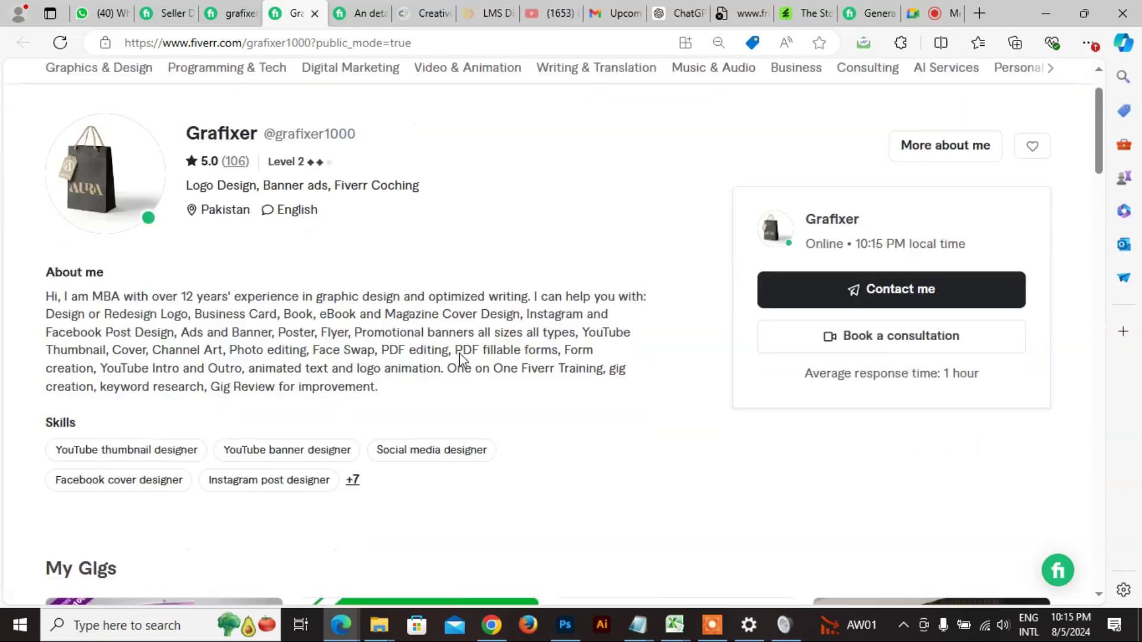
scroll(422, 365, "up", 5)
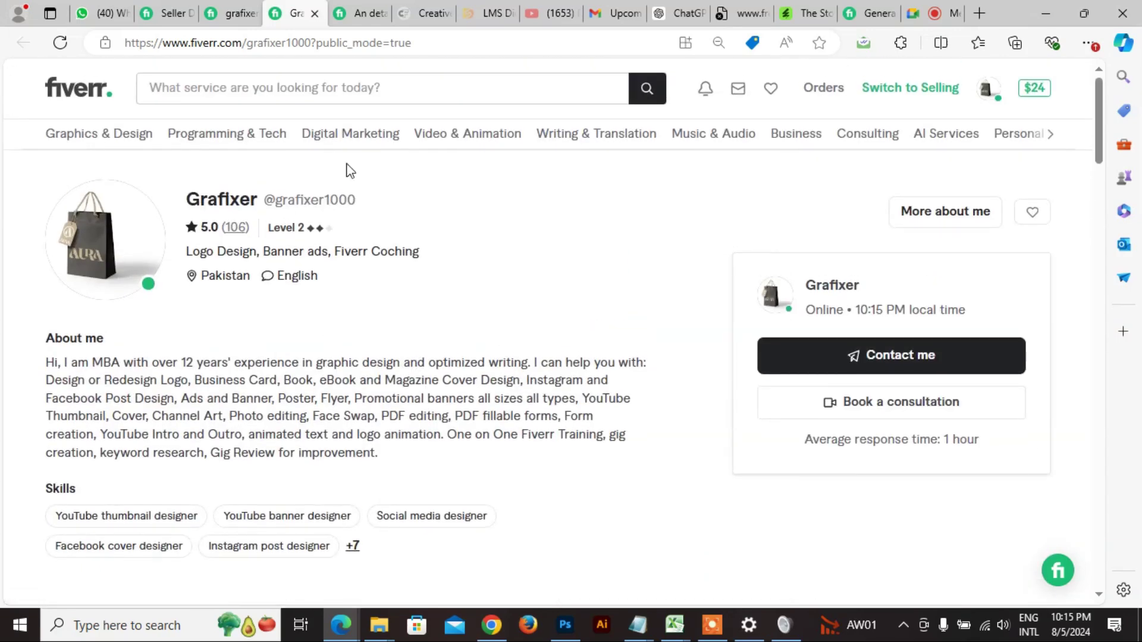
left_click(228, 16)
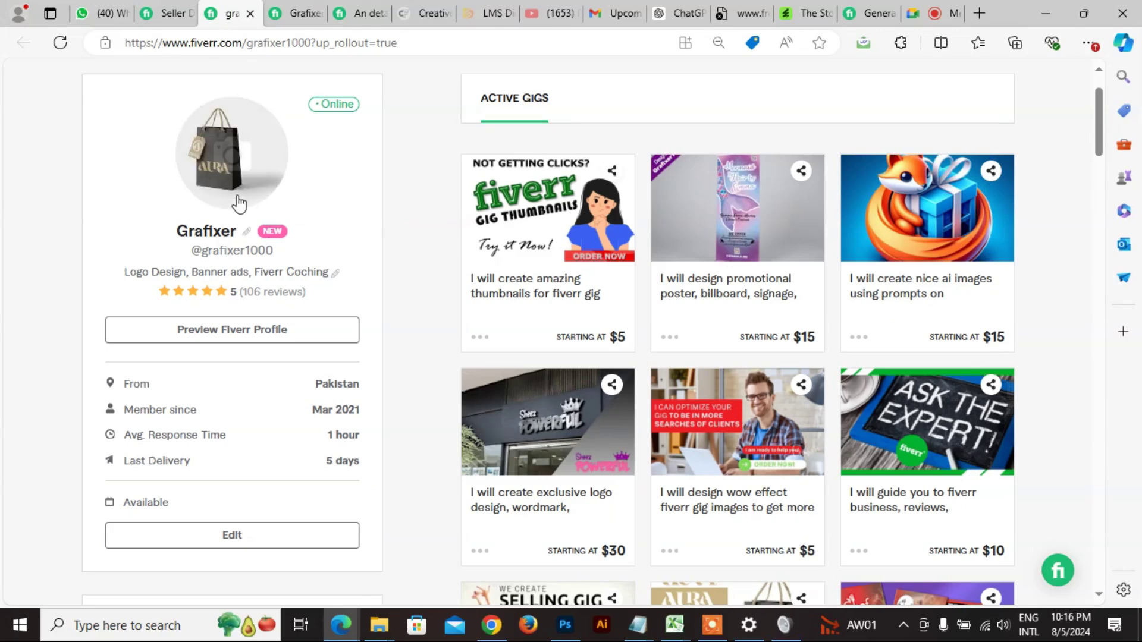
- Start replacing the profile picture, search New Volume (E:) for "grafixer", and check the Fiverr Gig Images Grafixer1000 folder for a suitable image
left_click(232, 158)
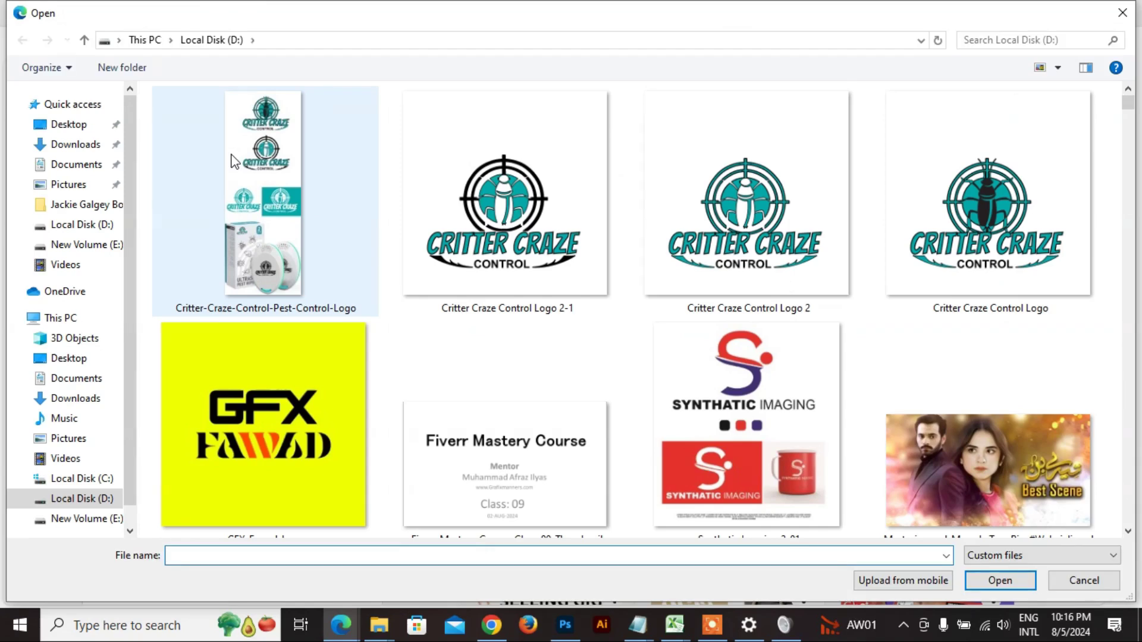
left_click(313, 441)
key("g")
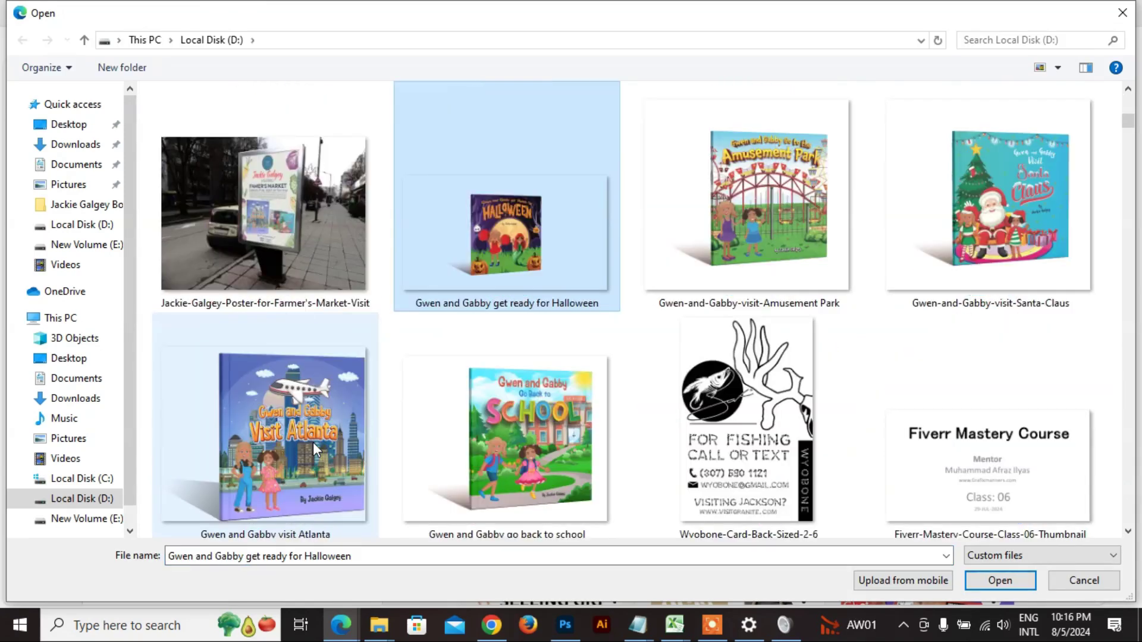
left_click(1018, 39)
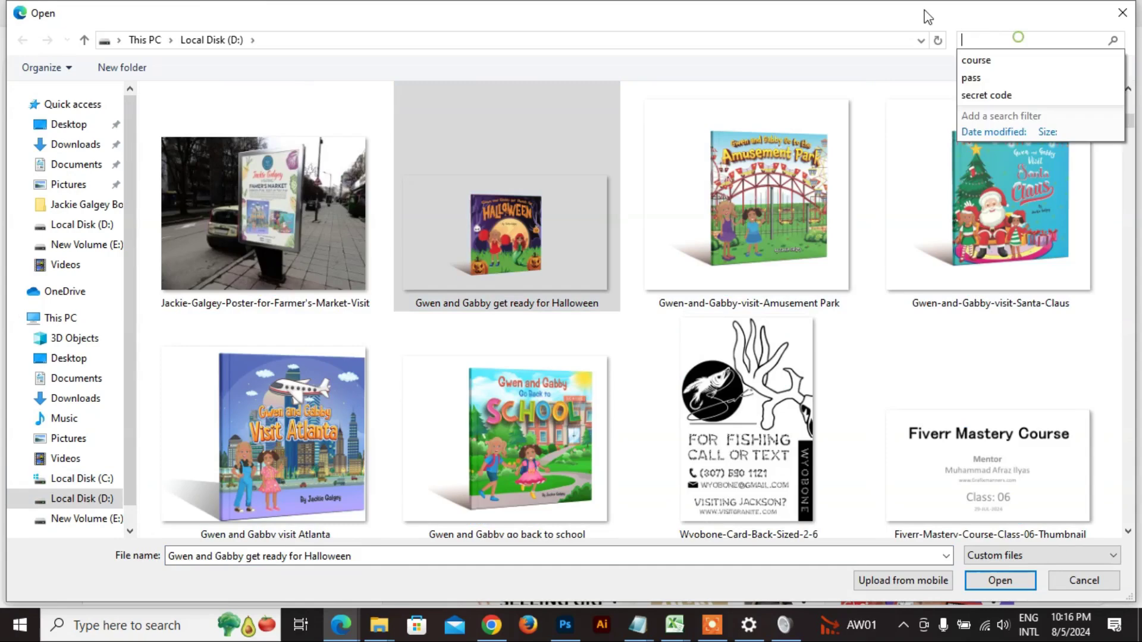
left_click(106, 518)
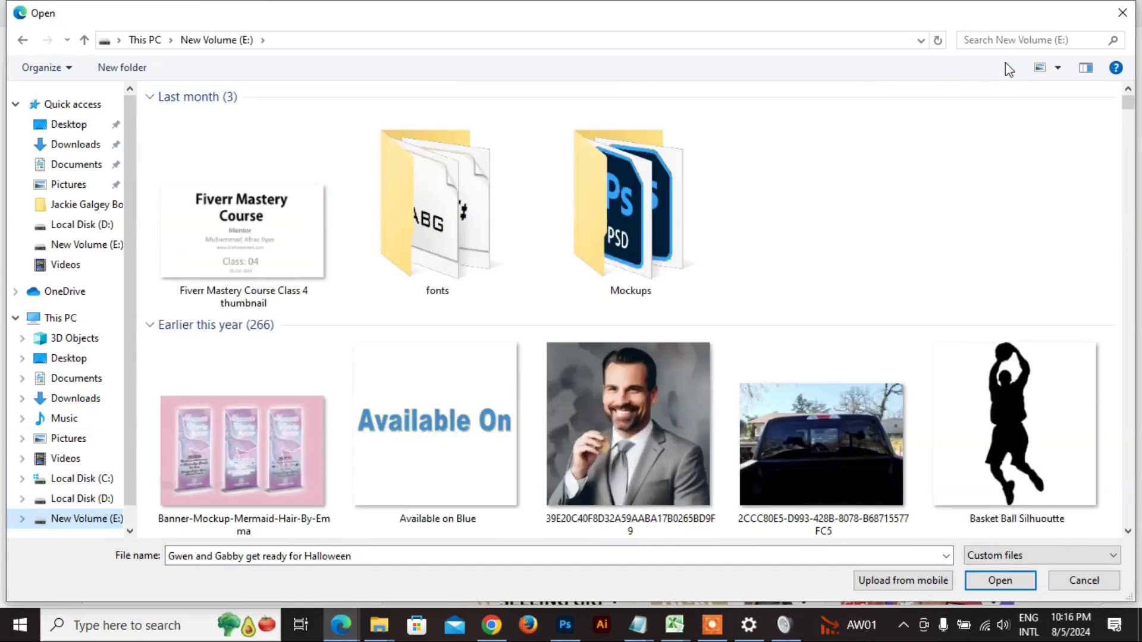
left_click(1001, 39)
type("grafixer")
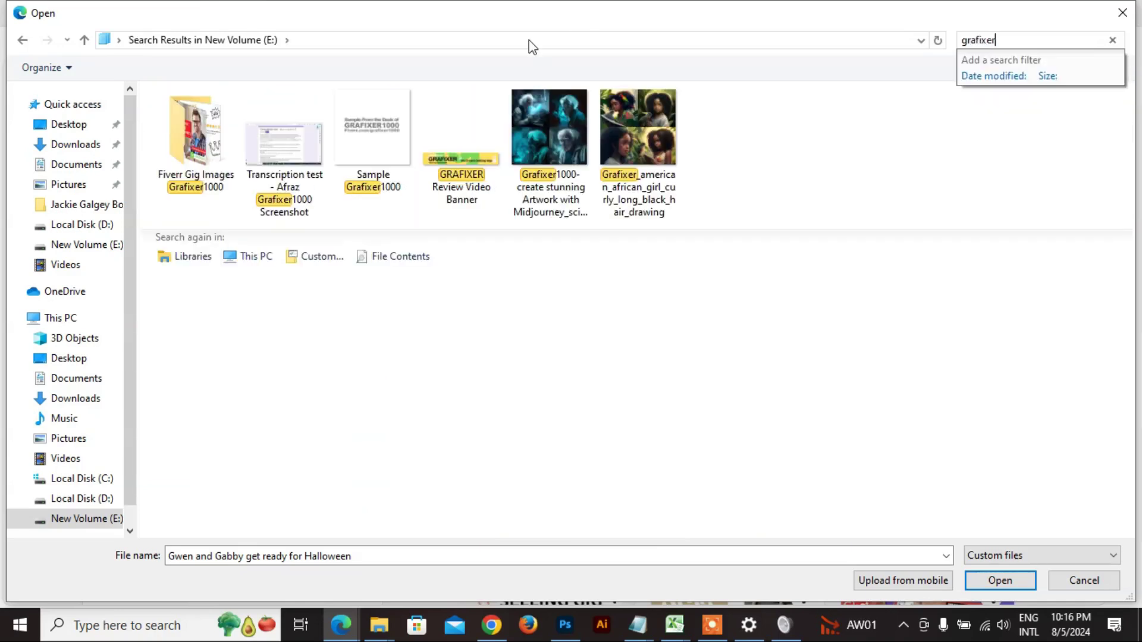
double_click(211, 156)
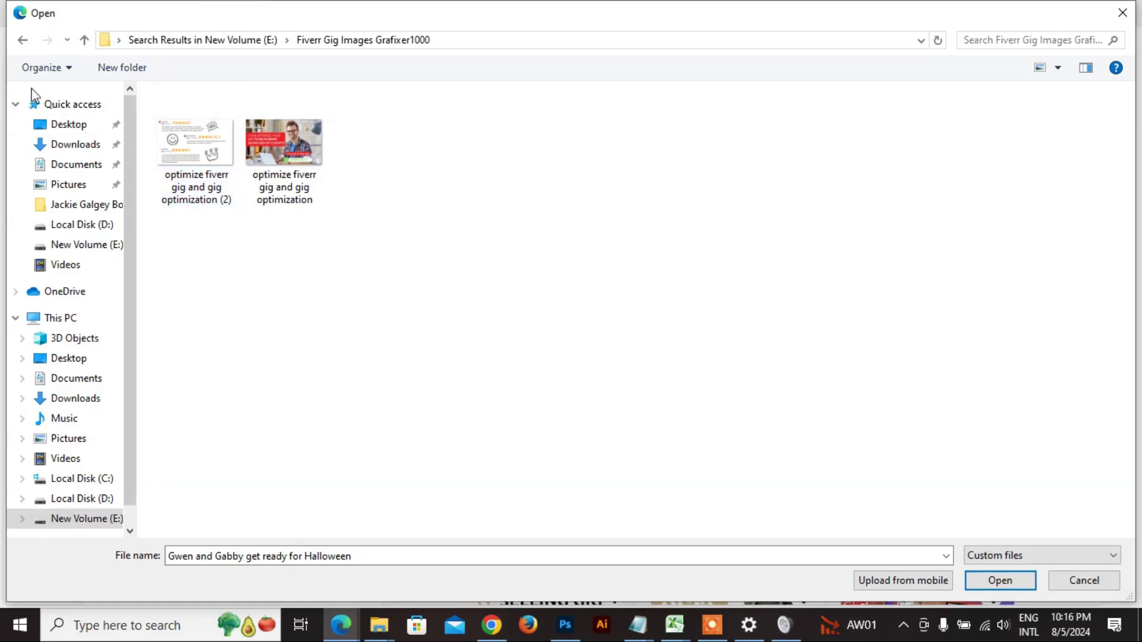
left_click(23, 39)
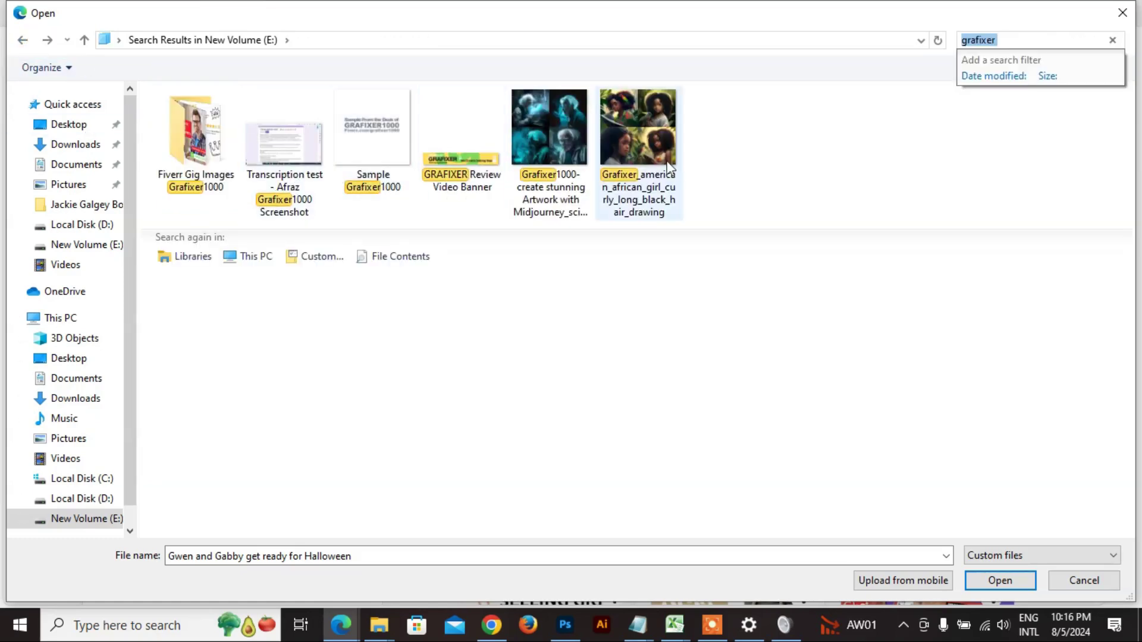
- Find the red Synthatic Imaging mug image on Local Disk (D:) and upload it as the profile picture
left_click(101, 500)
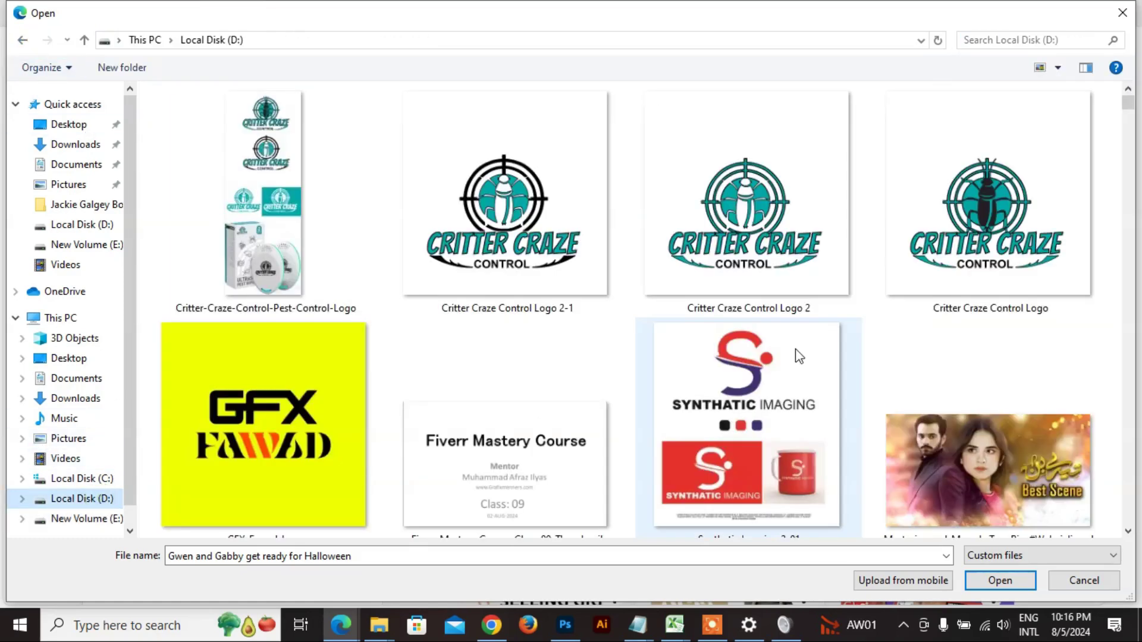
scroll(392, 282, "down", 15)
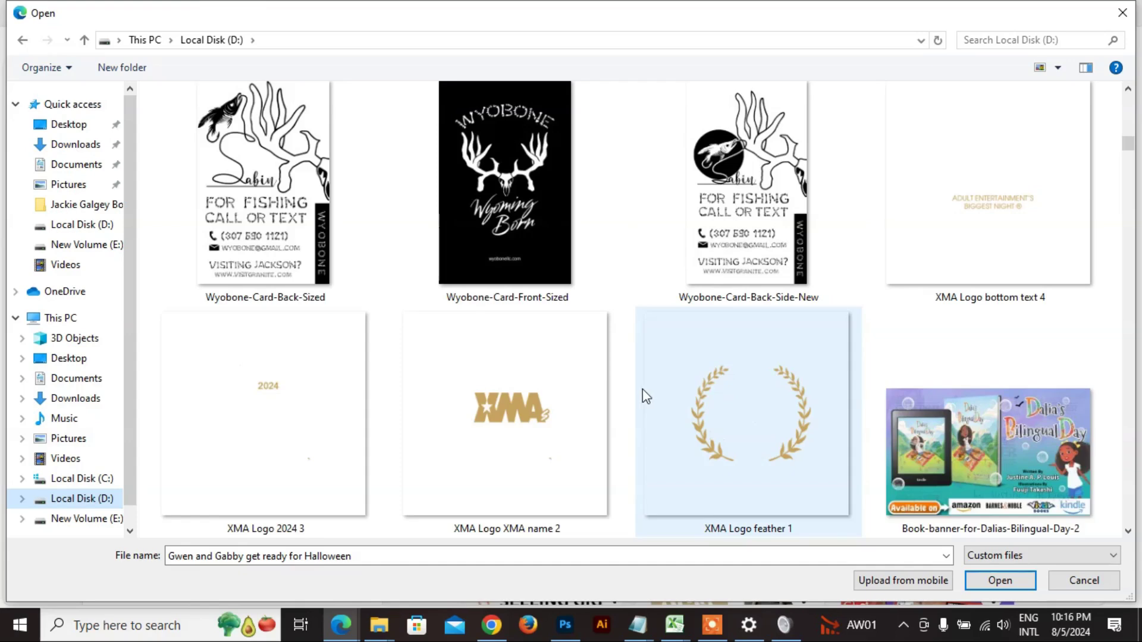
scroll(642, 396, "down", 15)
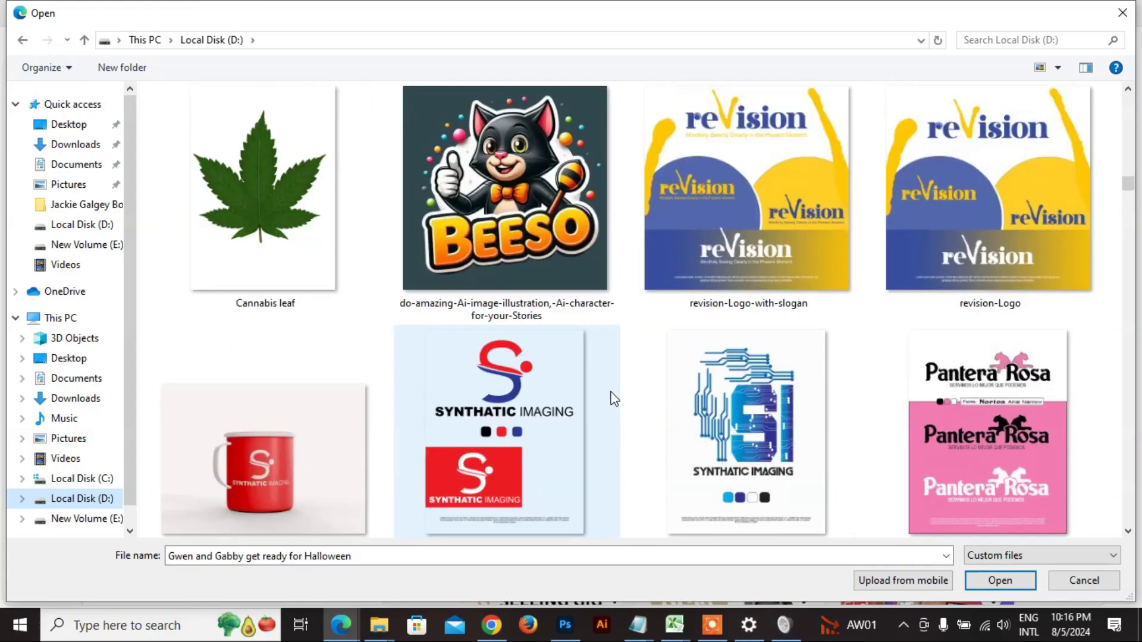
scroll(586, 339, "down", 8)
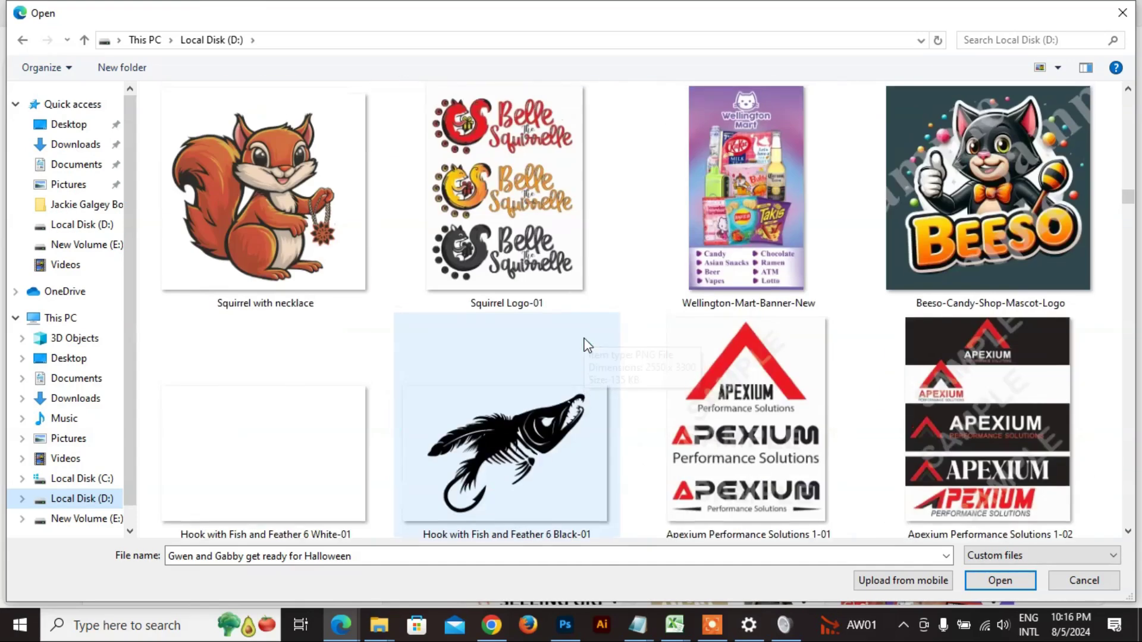
scroll(586, 342, "up", 5)
double_click(259, 241)
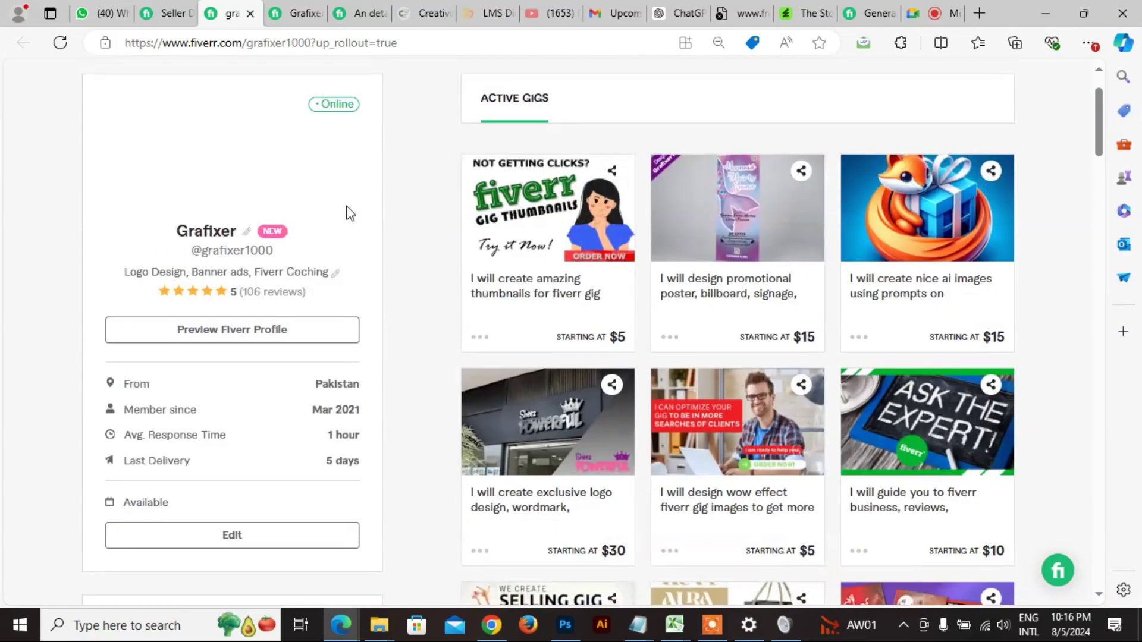
- Reload the seller dashboard to check the profile picture there, and return to the editable seller profile
left_click(149, 17)
left_click(59, 43)
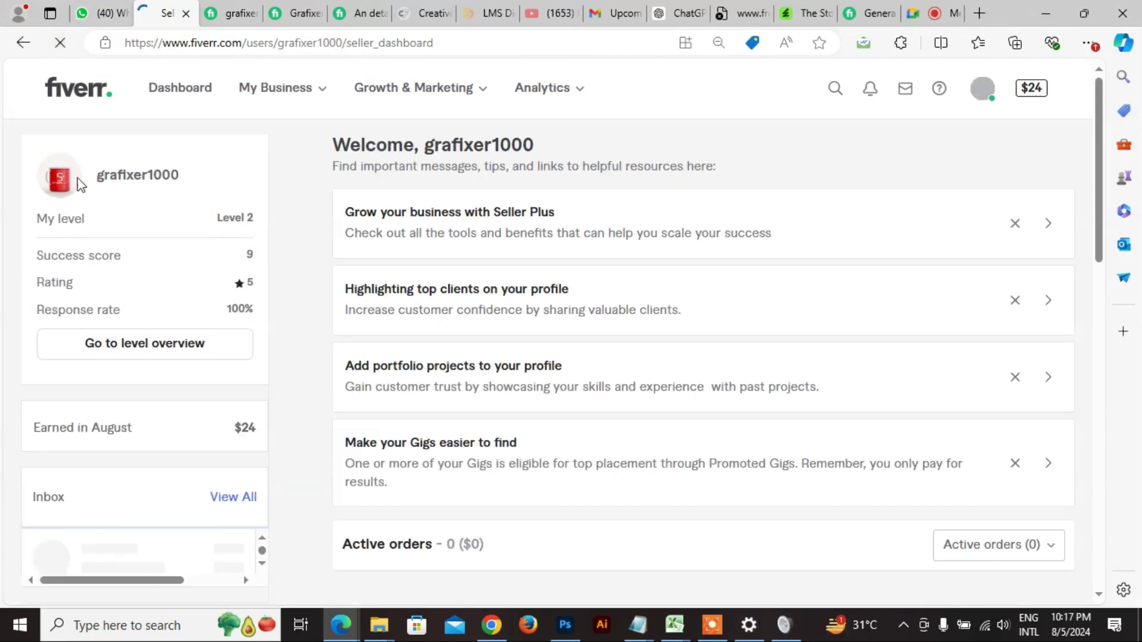
left_click(220, 16)
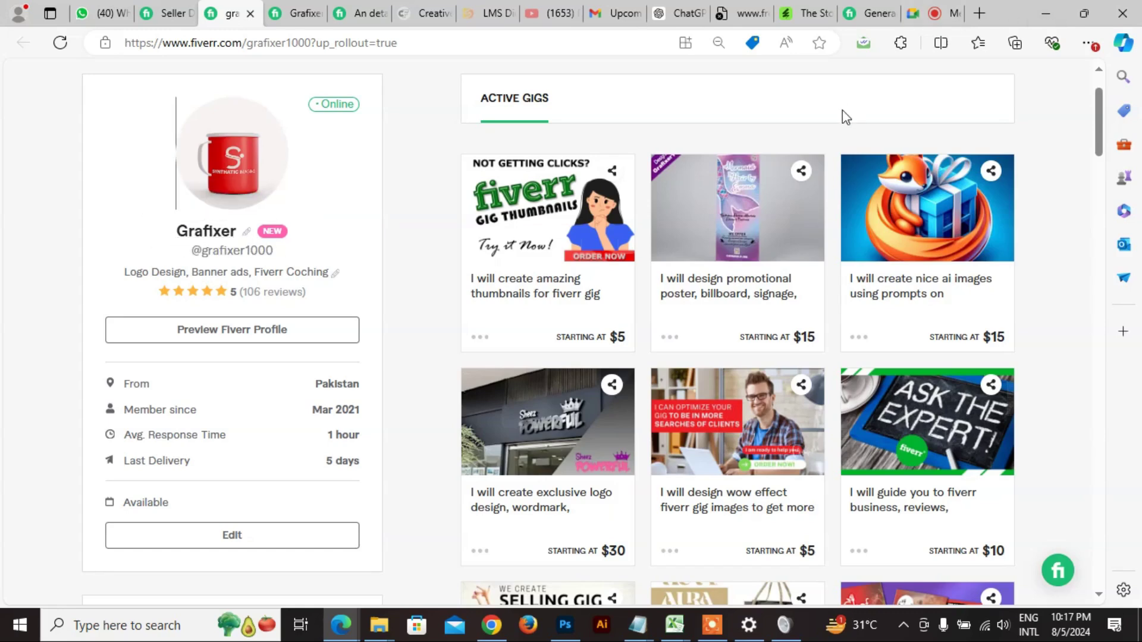
- View the display name editor, close it without saving, and highlight the username under the display name
left_click(248, 233)
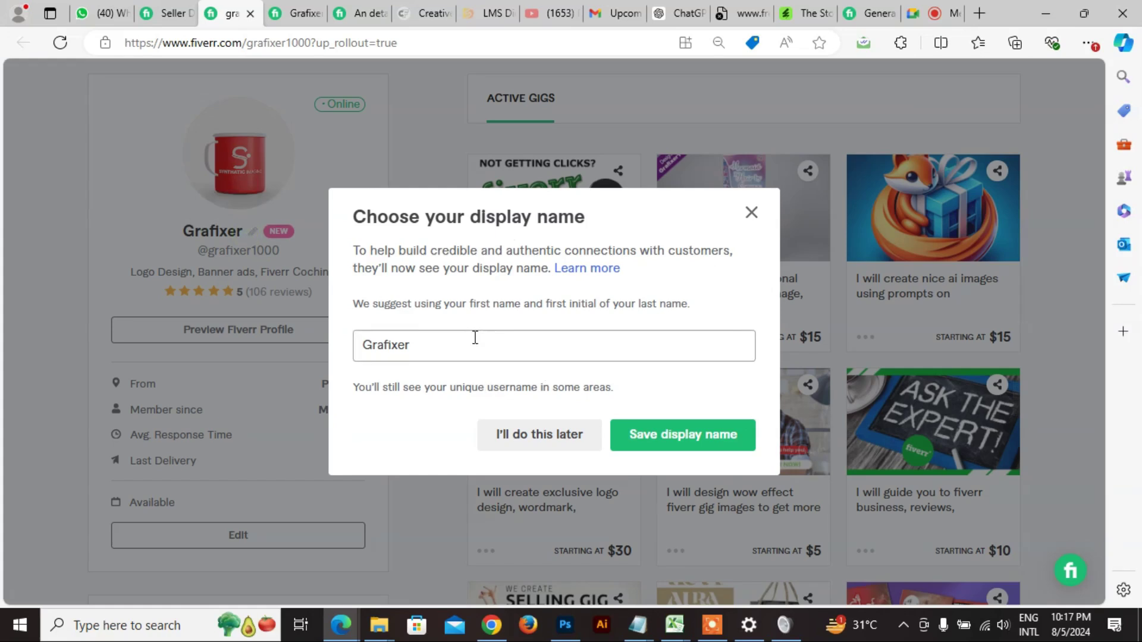
left_click(422, 348)
left_click(751, 212)
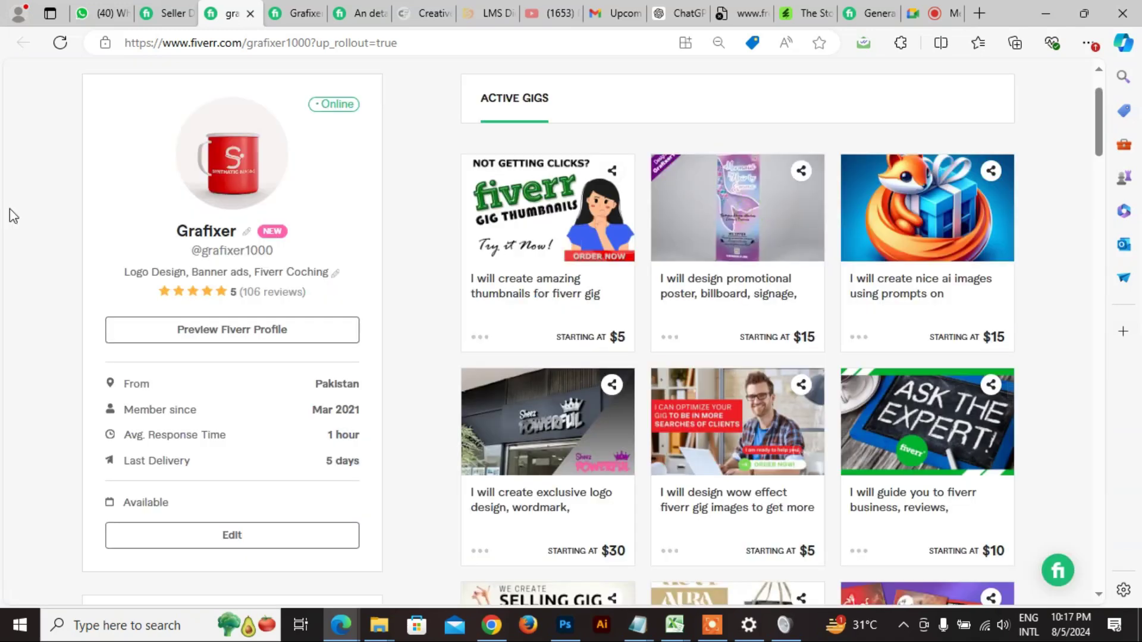
left_click_drag(191, 251, 273, 252)
left_click(229, 254)
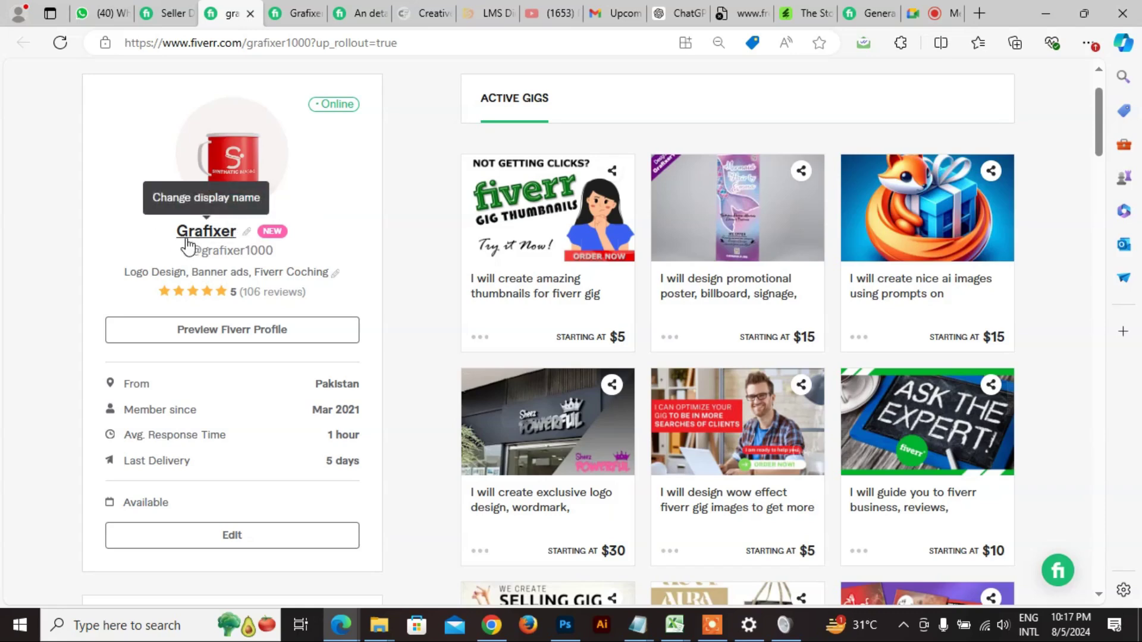
- Change the display name to the seller's first name and save it
left_click(250, 235)
left_click_drag(456, 354, 299, 348)
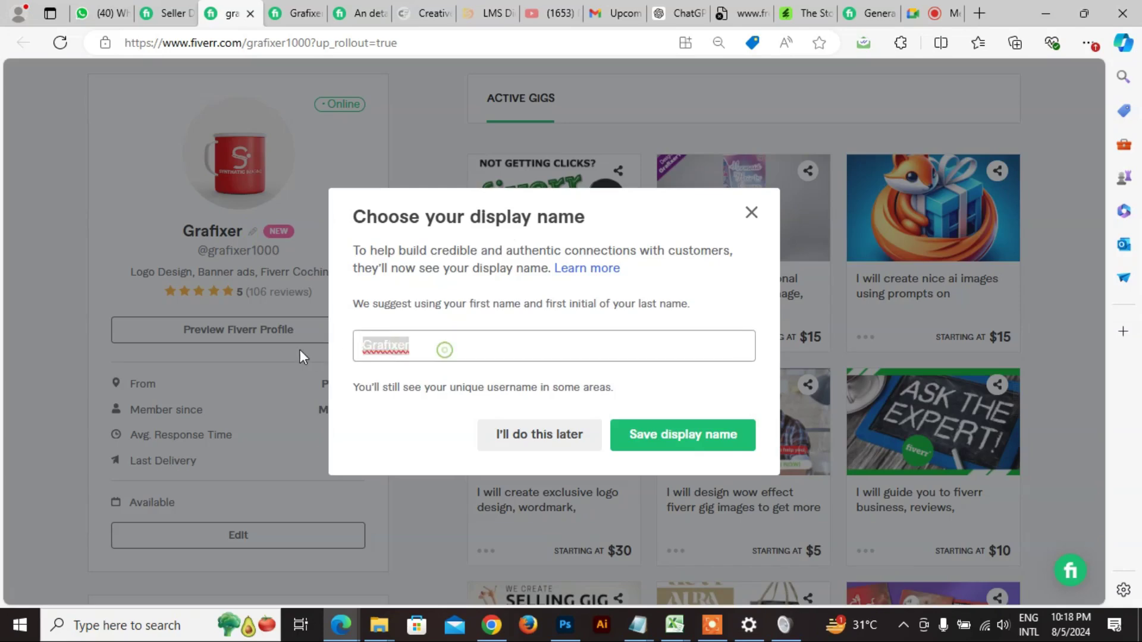
type("Afrawz")
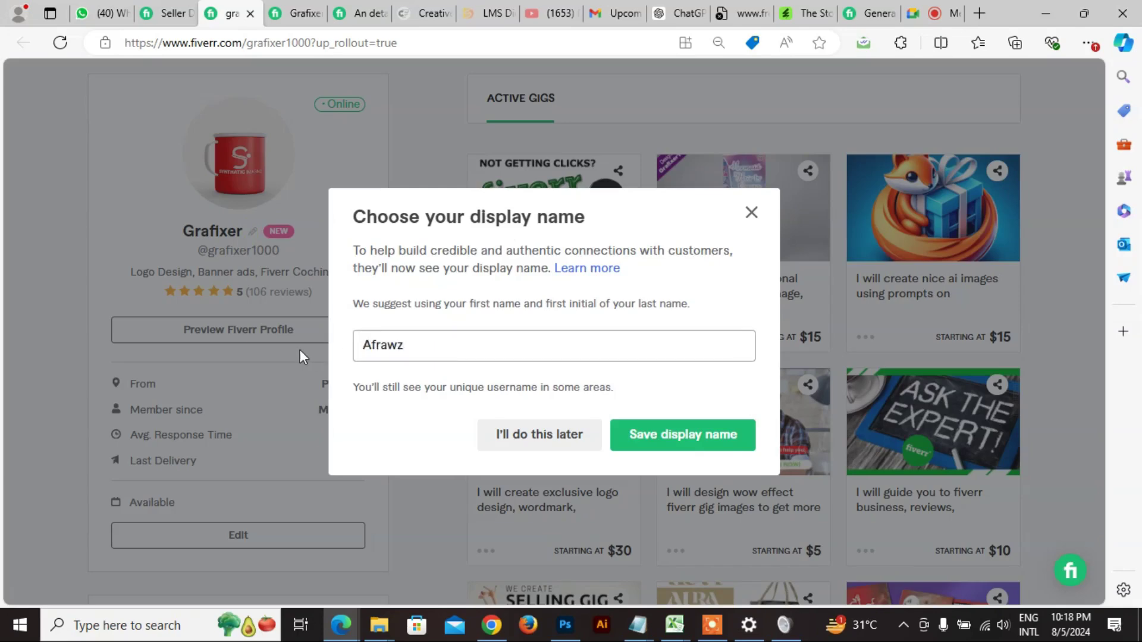
key("BackSpace")
key("BackSpace")
type("z")
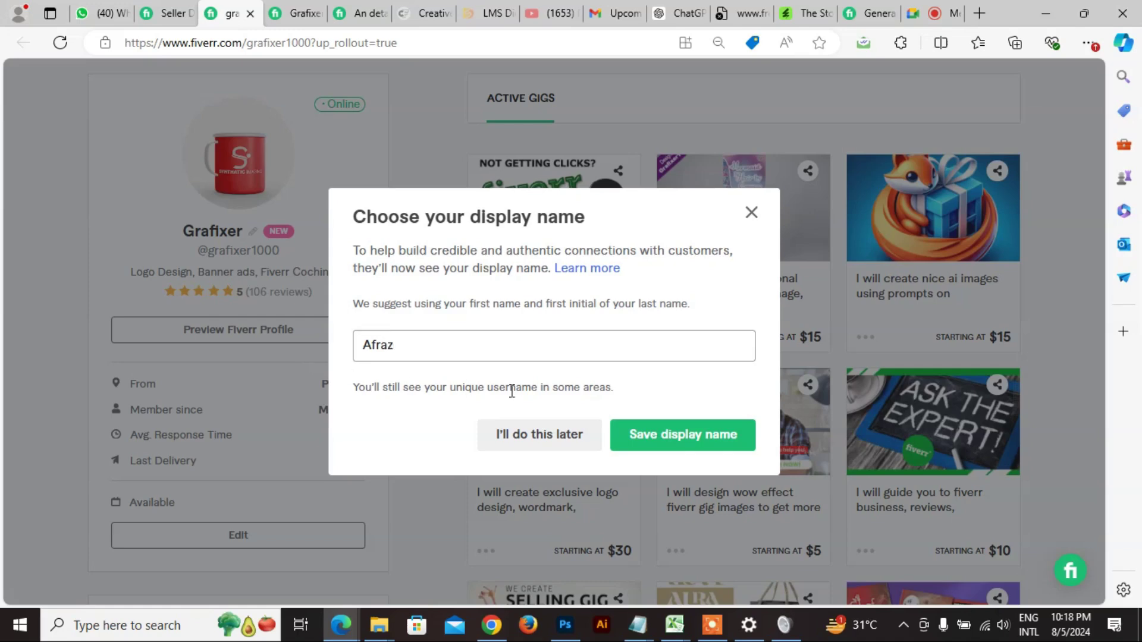
left_click(647, 441)
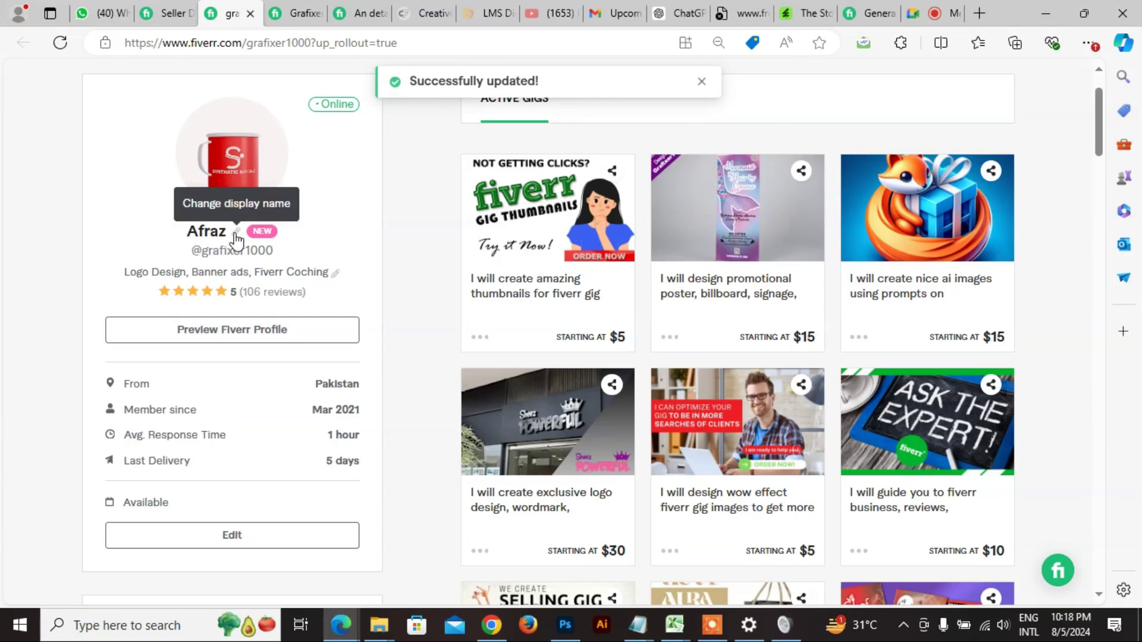
- Set the display name back to "Grafixer", save it, and highlight the username below it
left_click(236, 233)
left_click(462, 344)
double_click(462, 343)
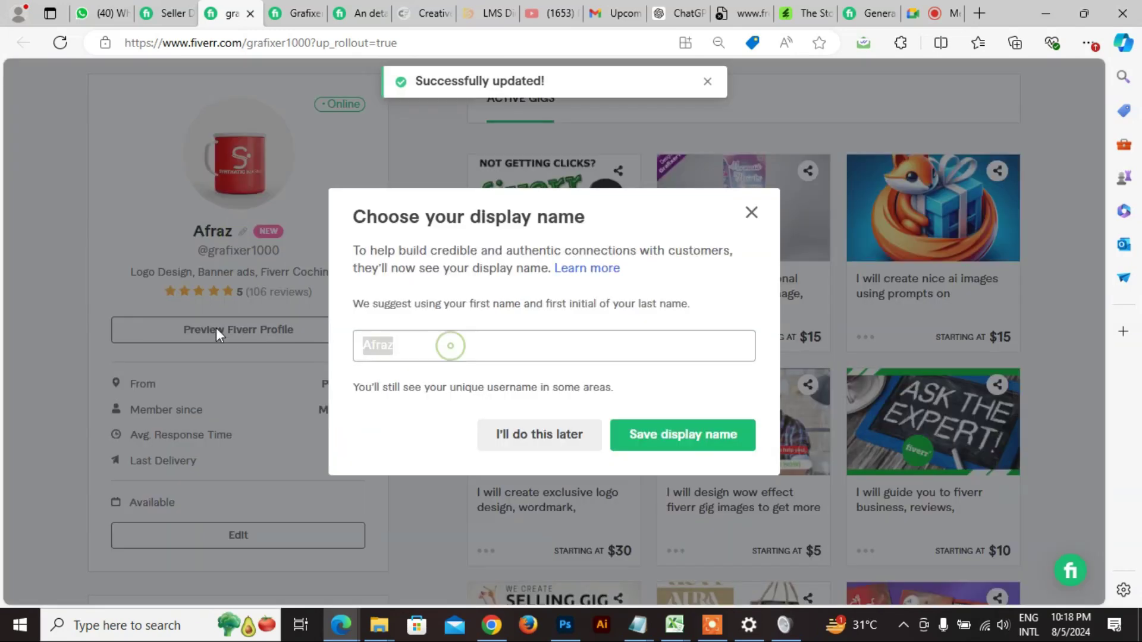
type("Grafixer")
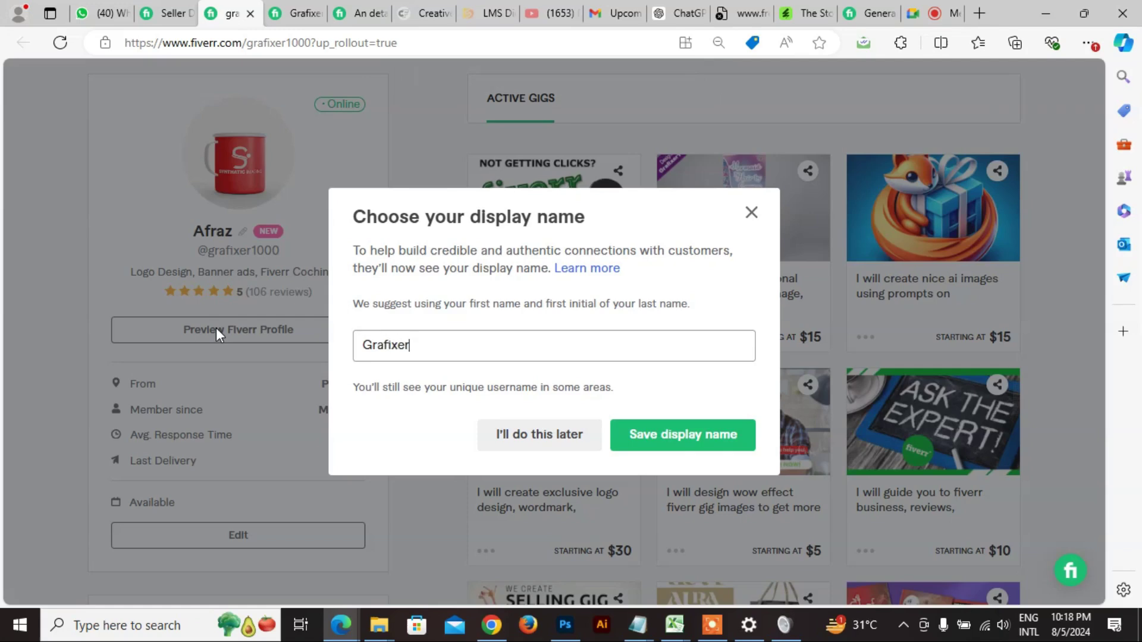
left_click(647, 447)
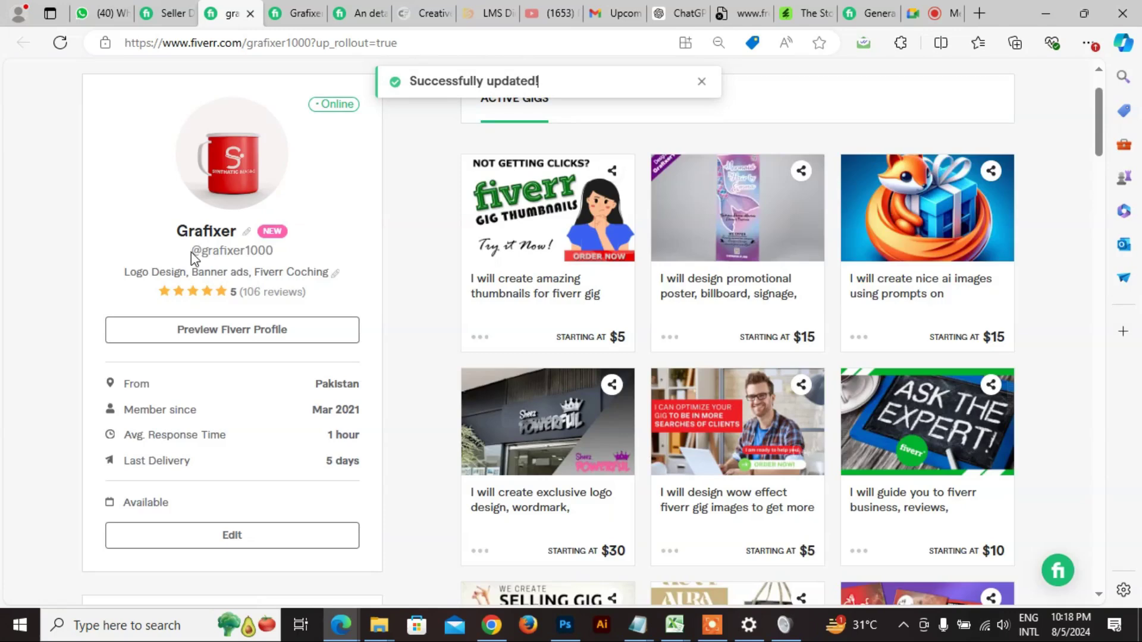
left_click_drag(192, 251, 275, 259)
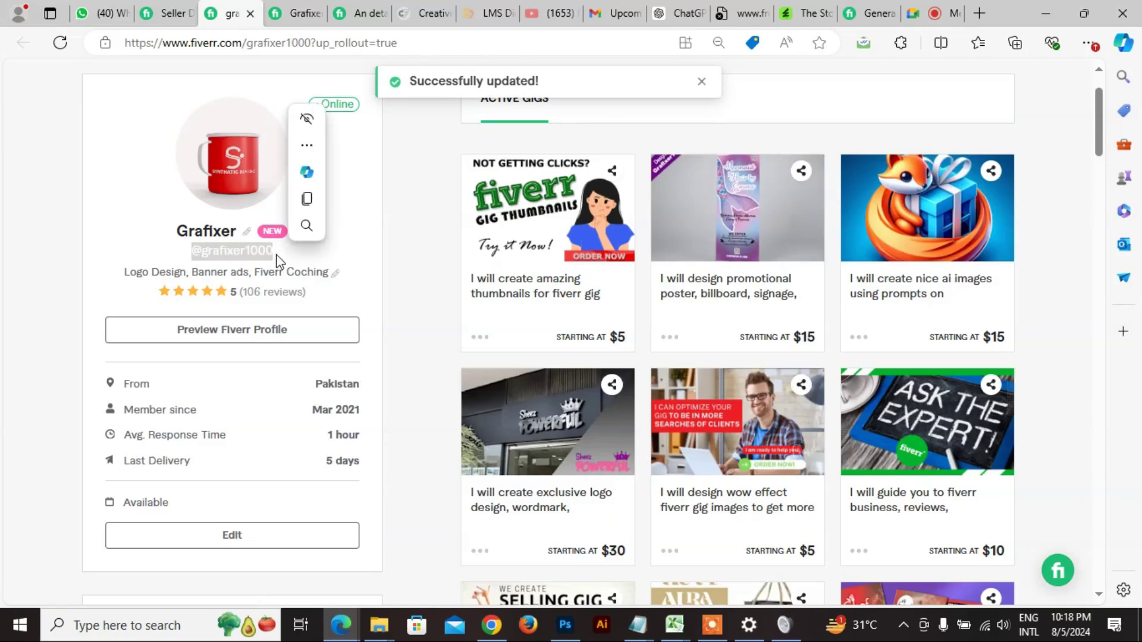
left_click(158, 273)
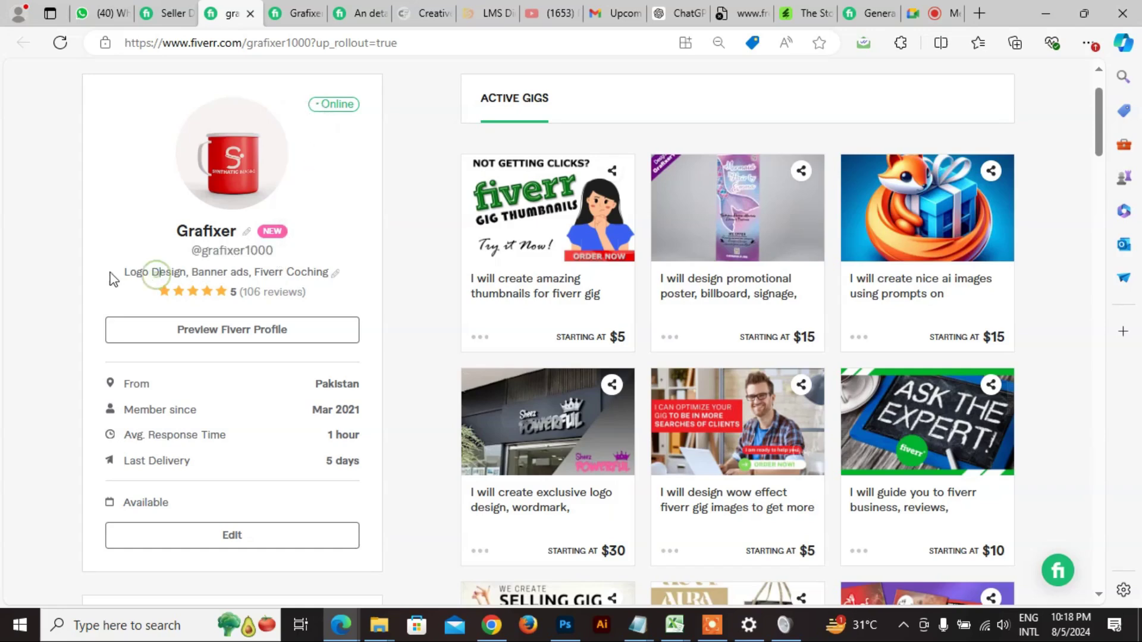
- Replace the profile tagline under the username with "Thumbnail Designer" and save it
left_click(334, 272)
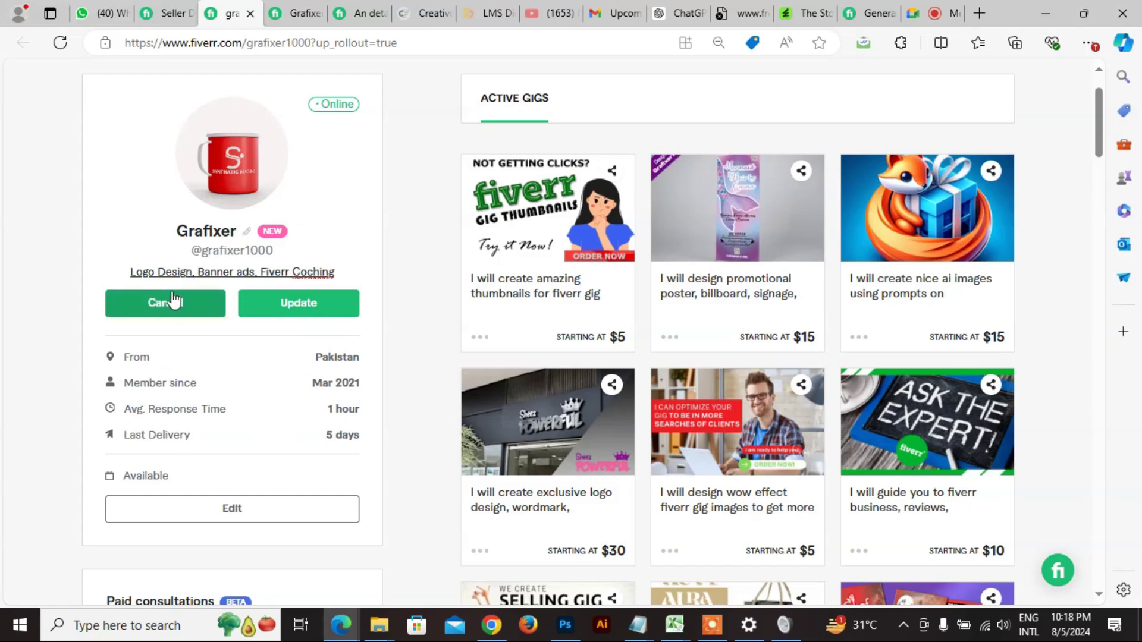
left_click_drag(143, 270, 376, 292)
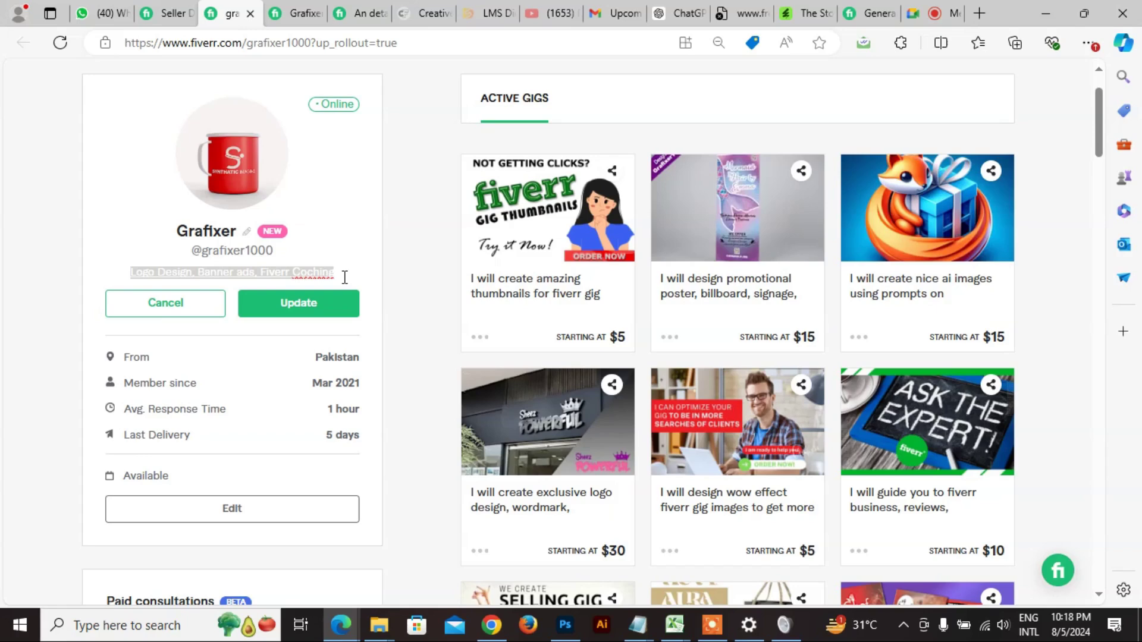
type("Gra")
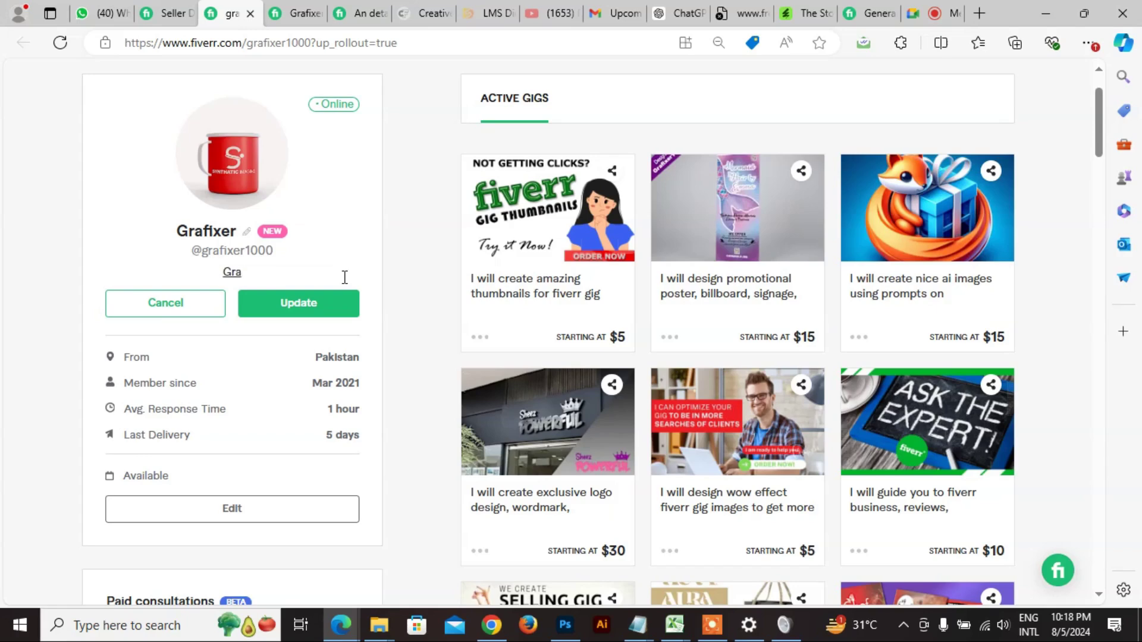
type("fi")
key("BackSpace")
key("BackSpace")
key("BackSpace")
key("BackSpace")
key("BackSpace")
type("Thumbnail Designer")
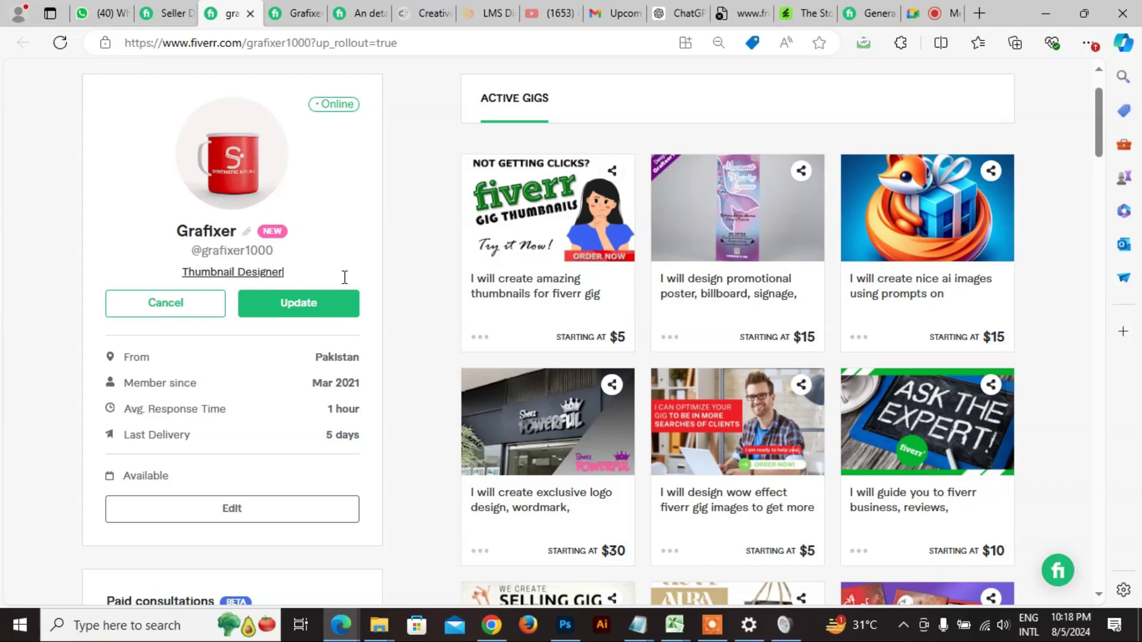
key("Return")
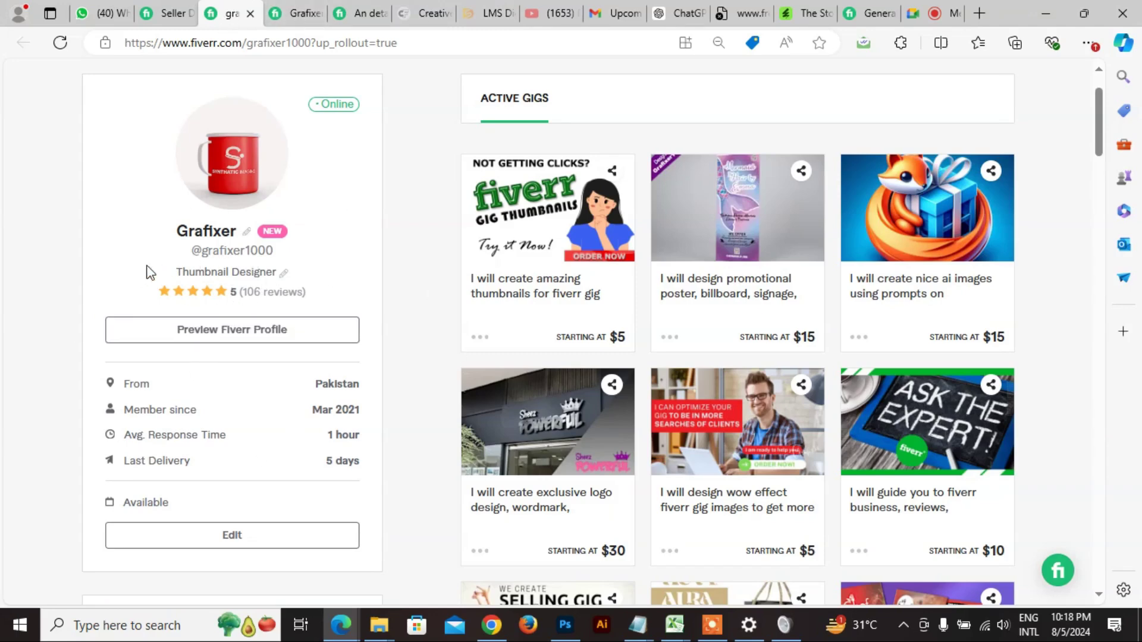
- Replace the profile tagline with "Fiverr Expert and Graphic Designer" and save it
left_click(284, 273)
left_click_drag(281, 272, 186, 274)
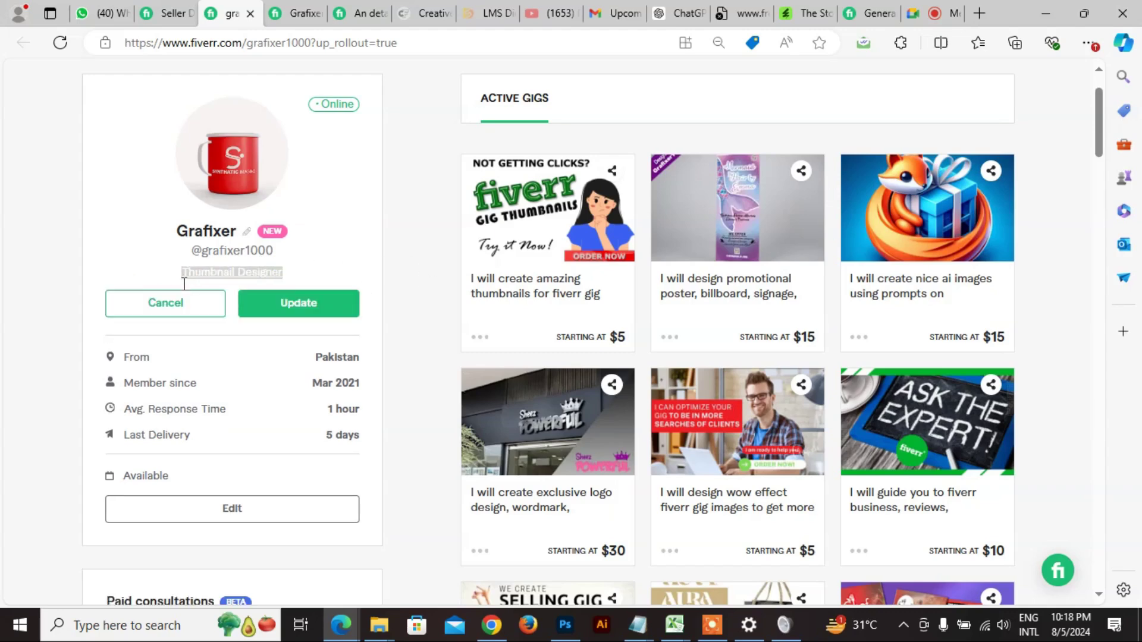
key("BackSpace")
type("Fiverr ")
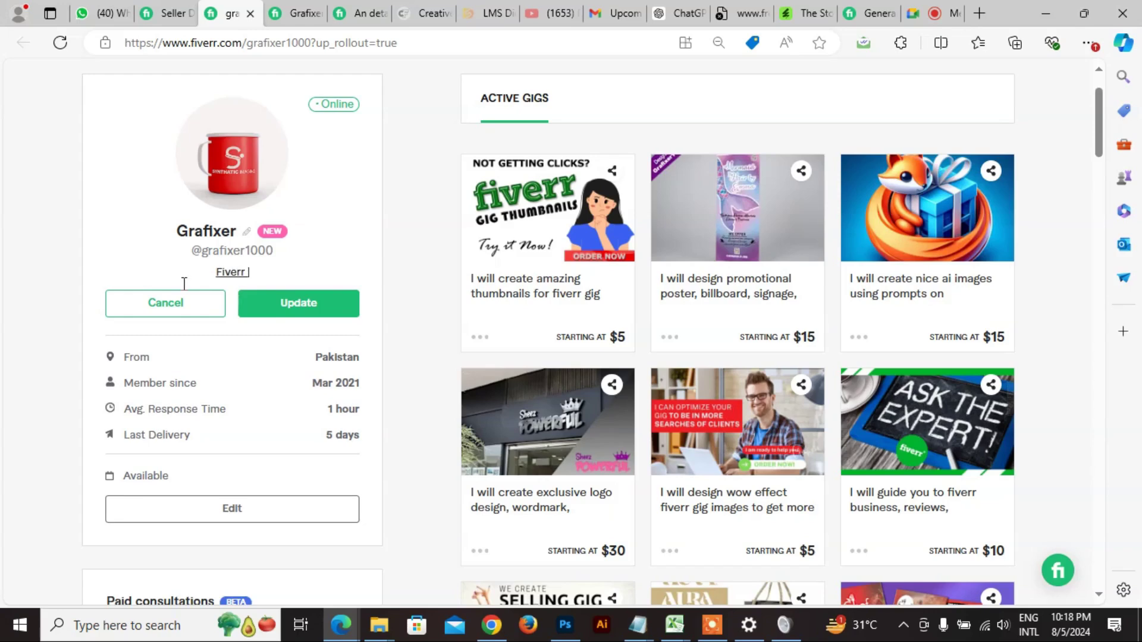
type("Expert and G")
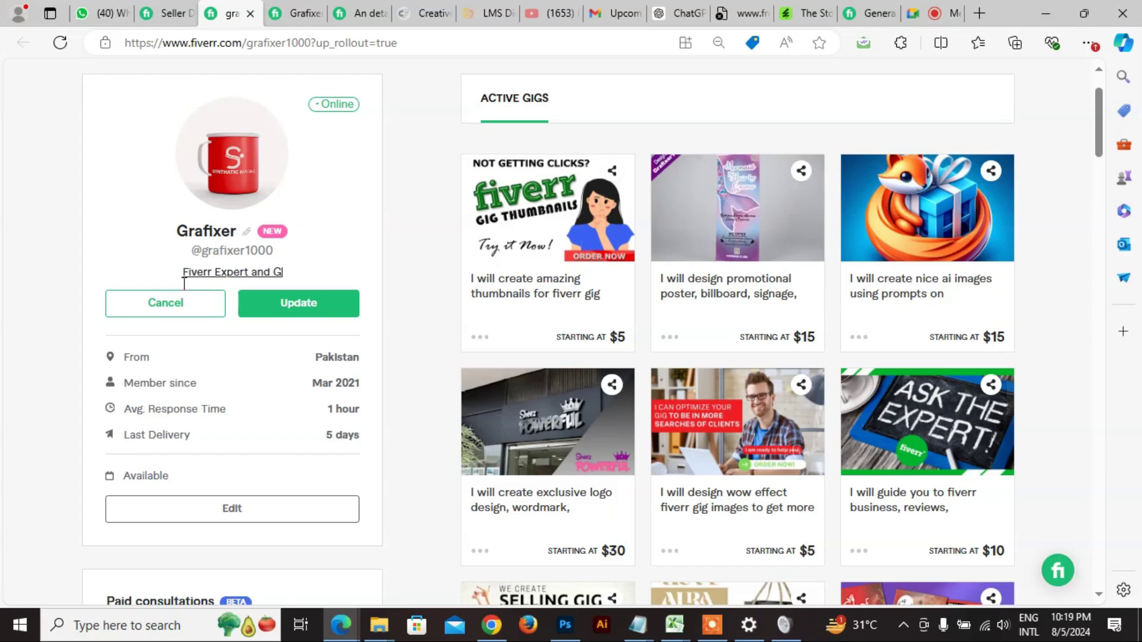
type("raphic Des")
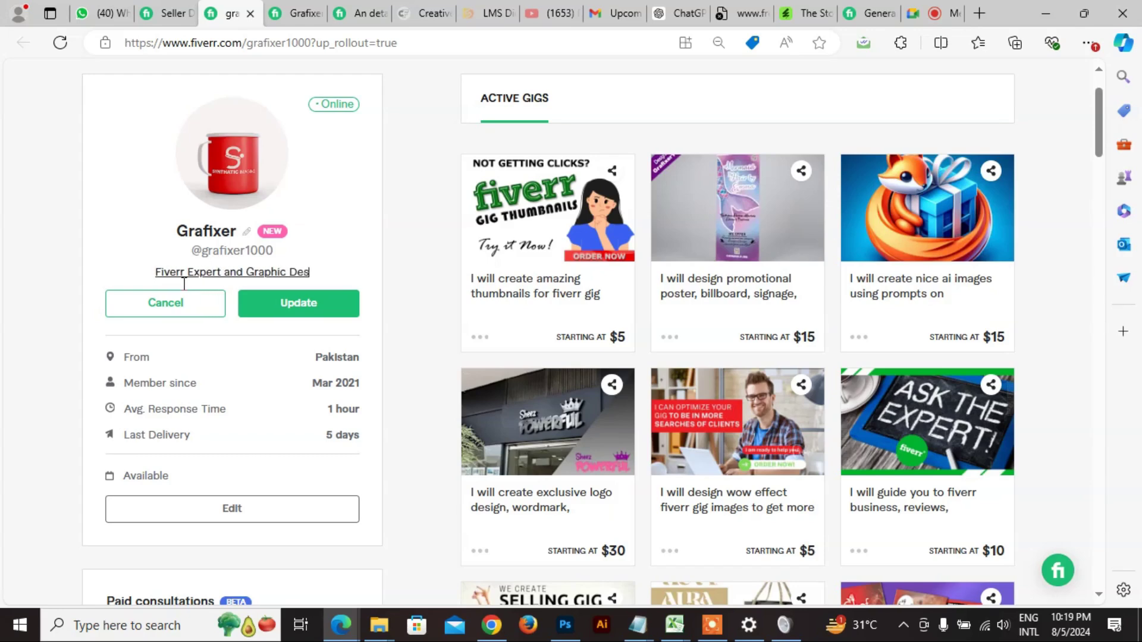
type("igner")
key("Return")
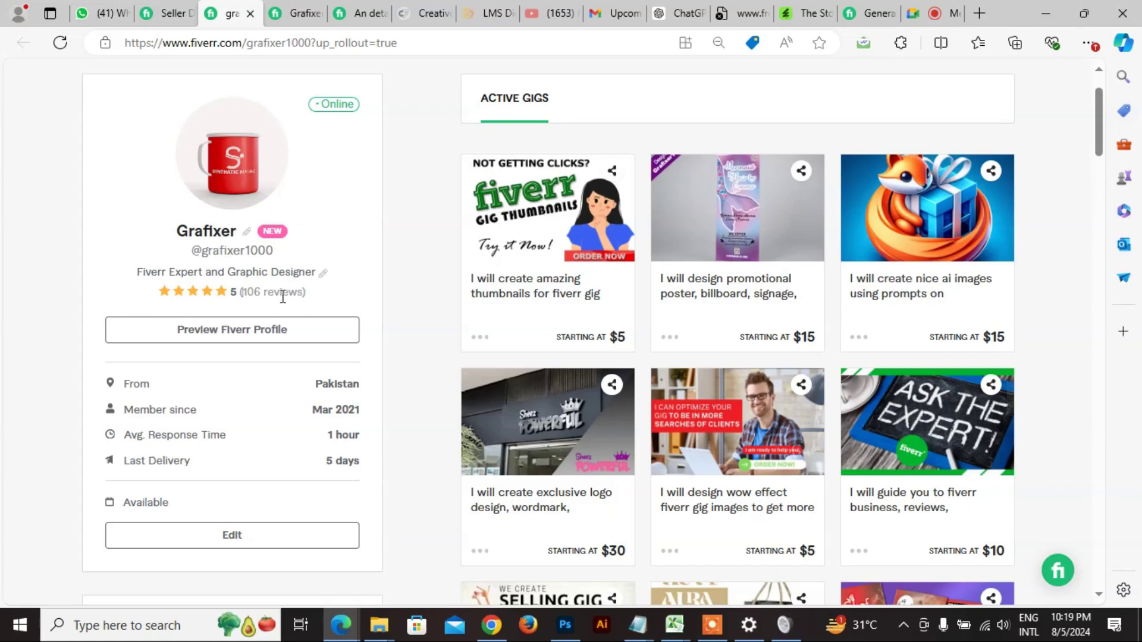
- Find the Description section of the seller profile and highlight its text, clearing the highlight again
scroll(381, 428, "down", 4)
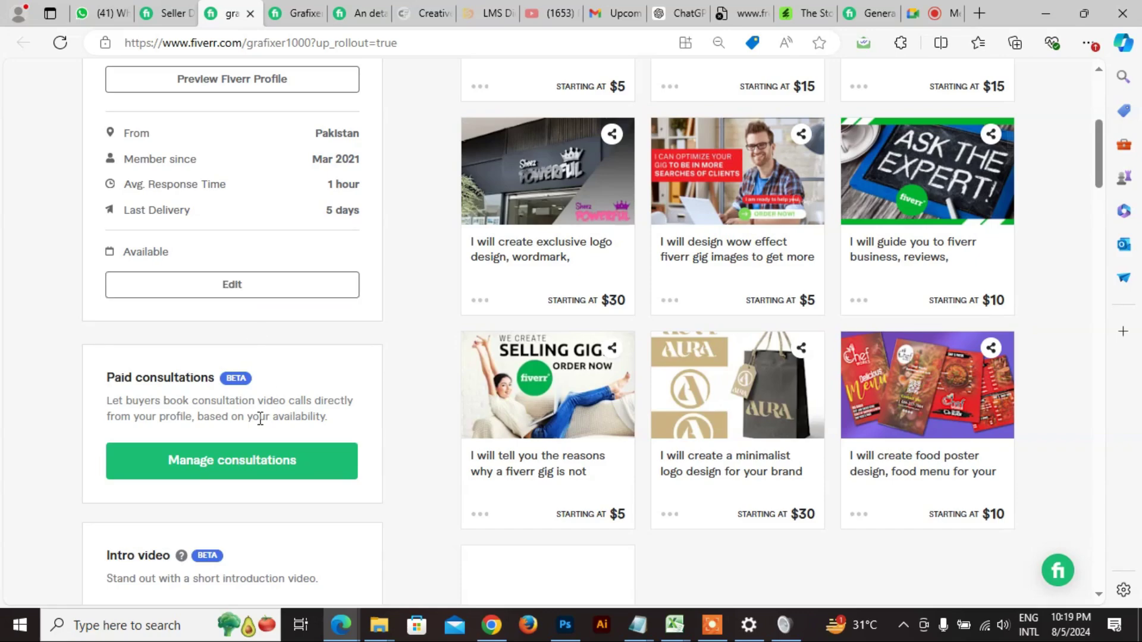
scroll(305, 440, "down", 18)
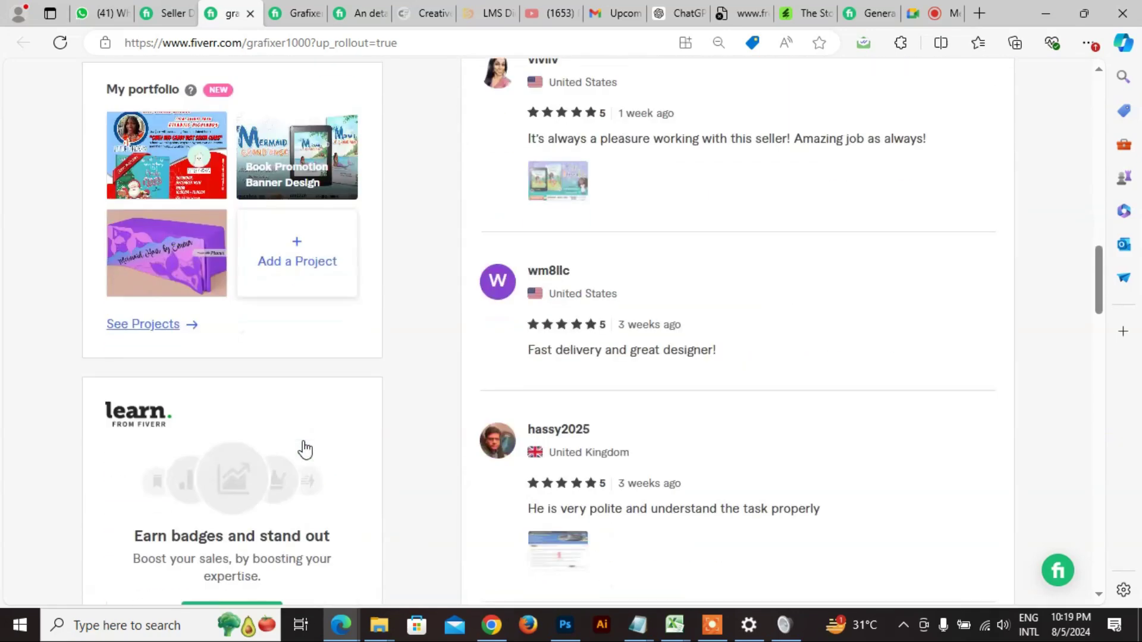
scroll(305, 450, "down", 6)
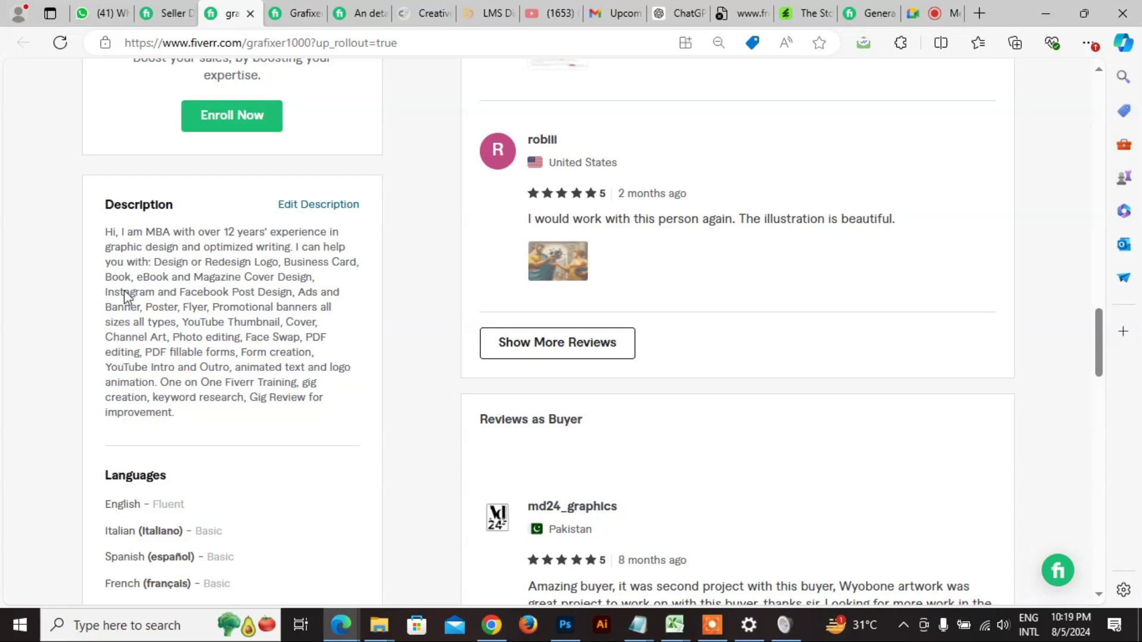
left_click_drag(234, 232, 220, 397)
right_click(322, 314)
left_click(76, 281)
- Open the profile description for editing, review its text, and accept the grammar suggestion "size" for the flagged word "sizes"
left_click(324, 208)
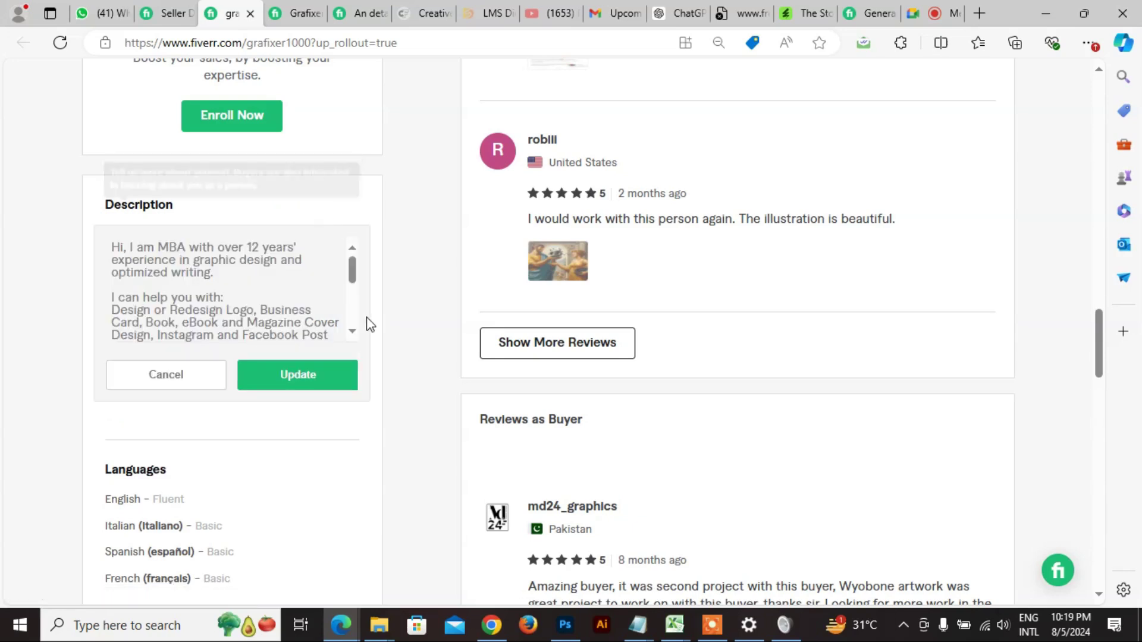
left_click_drag(351, 264, 354, 314)
scroll(166, 291, "up", 5)
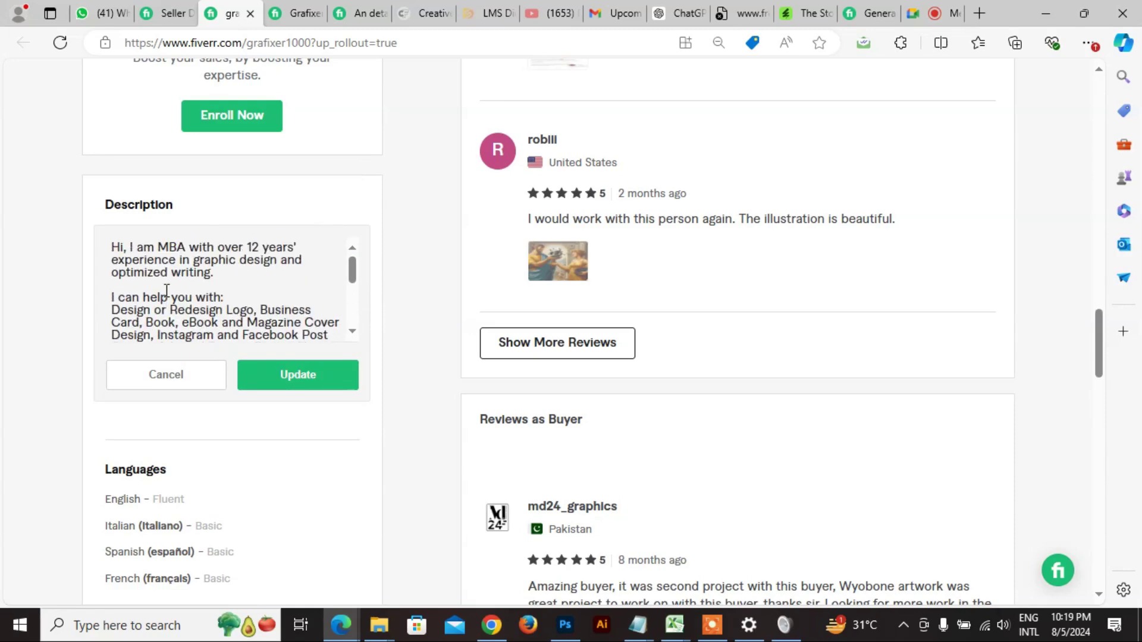
scroll(163, 280, "down", 5)
scroll(154, 289, "up", 5)
left_click_drag(353, 275, 342, 321)
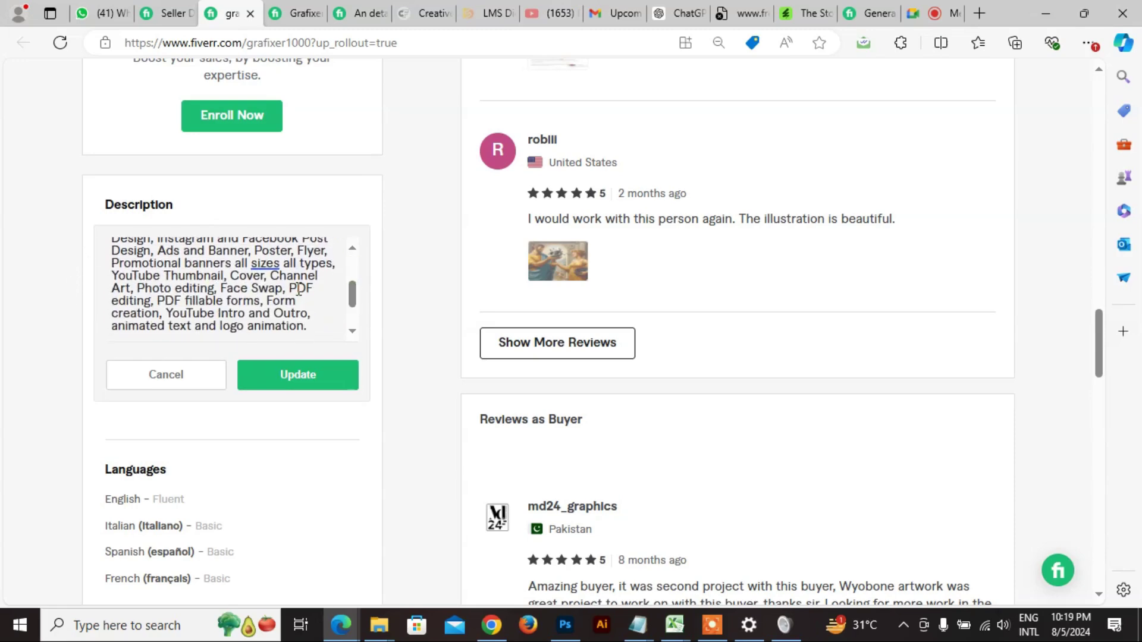
left_click(265, 263)
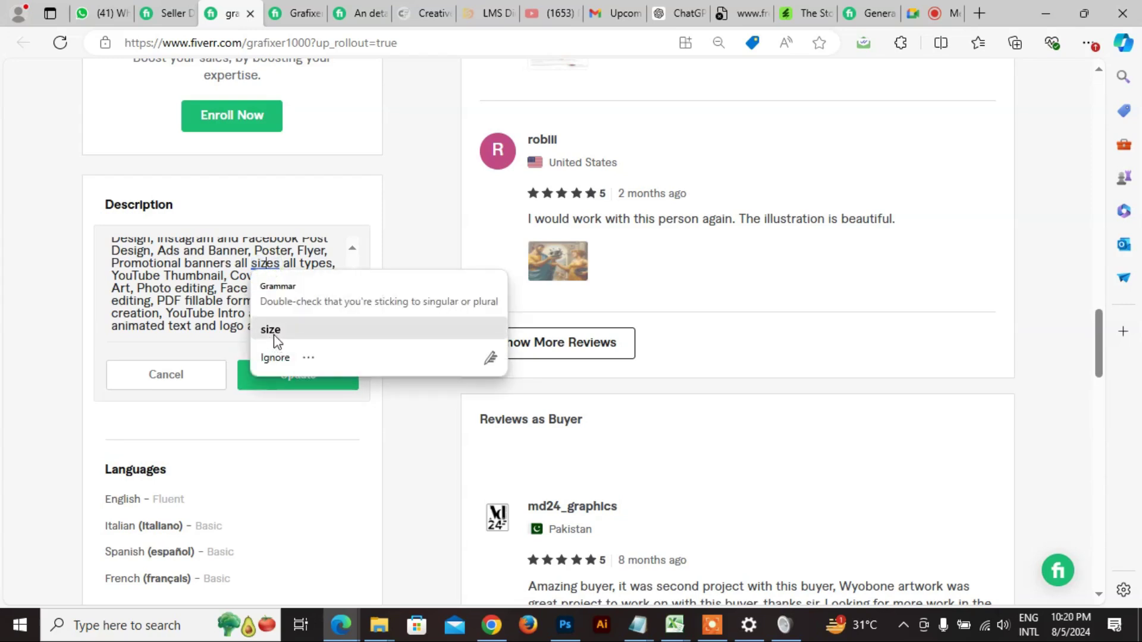
left_click(273, 331)
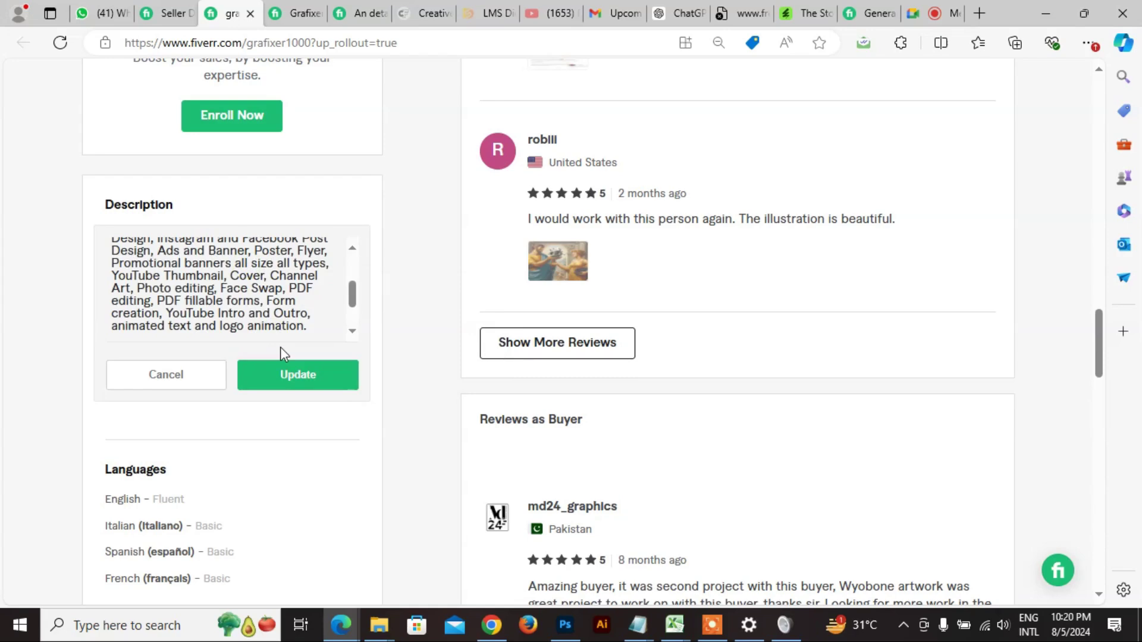
- Review and save the edited profile description, reopening its editor once and cancelling without changes
scroll(274, 293, "down", 2)
scroll(274, 293, "down", 3)
scroll(209, 255, "up", 4)
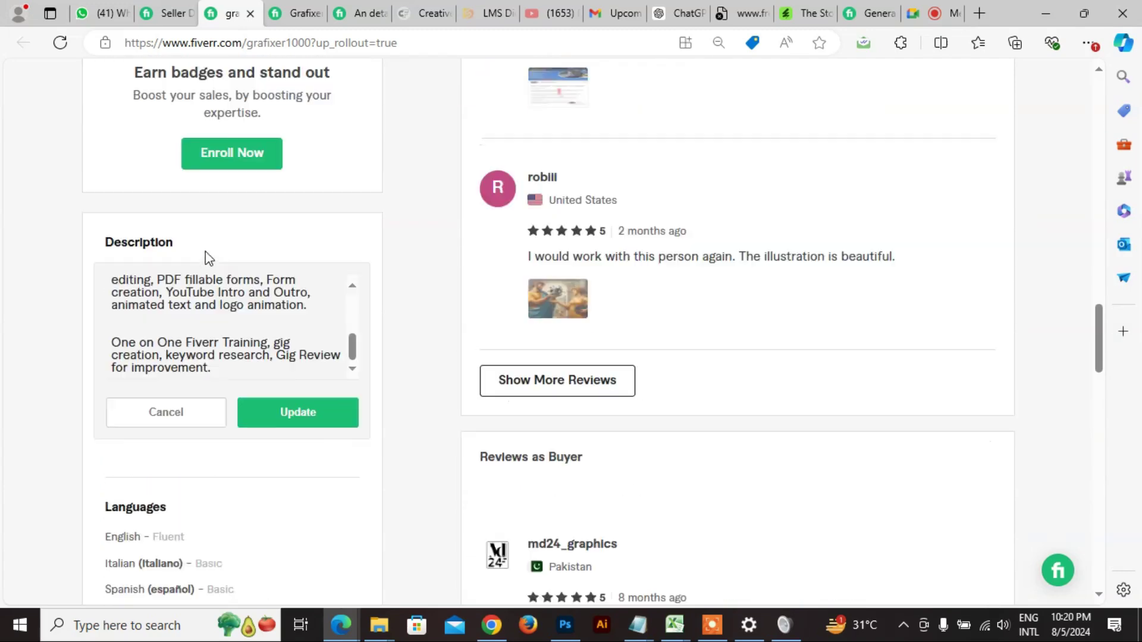
scroll(189, 369, "up", 5)
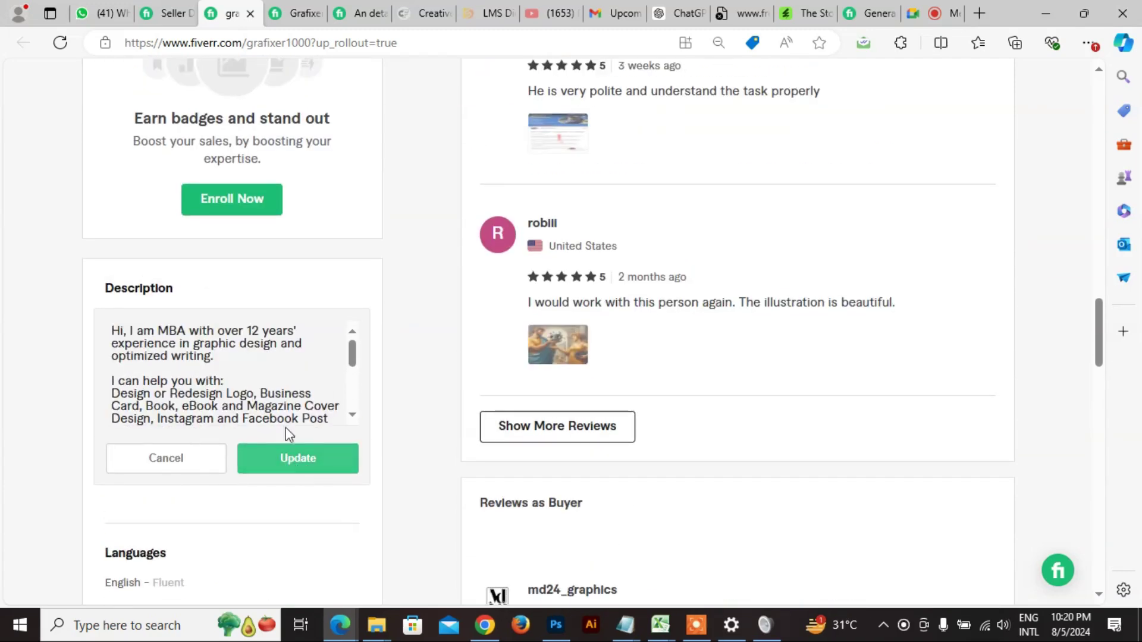
scroll(259, 397, "down", 2)
left_click(298, 459)
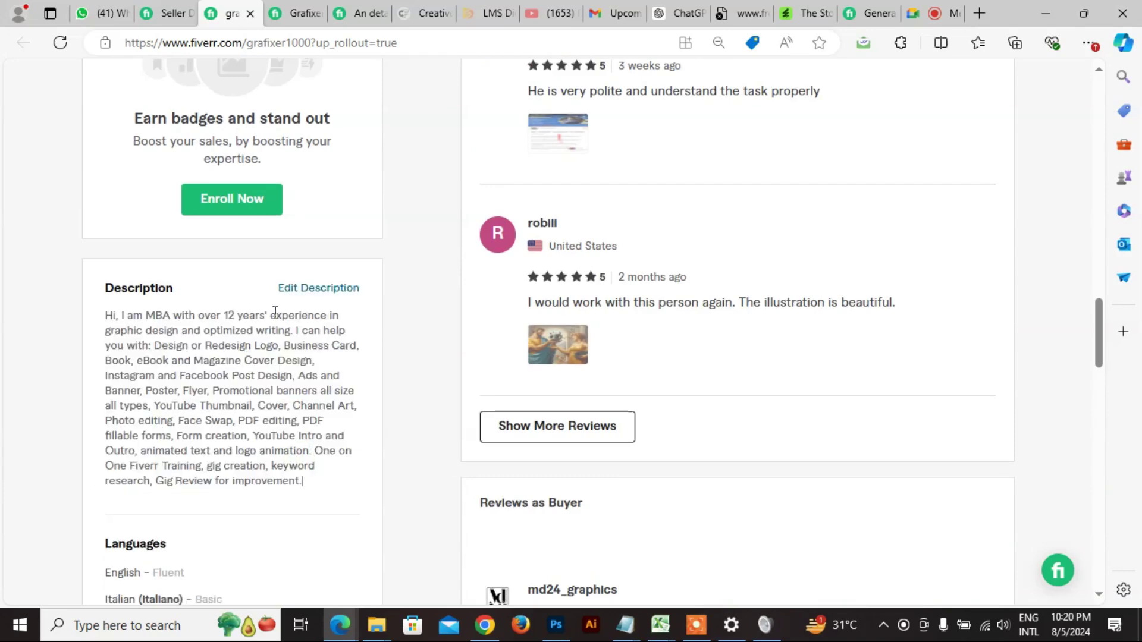
left_click(300, 289)
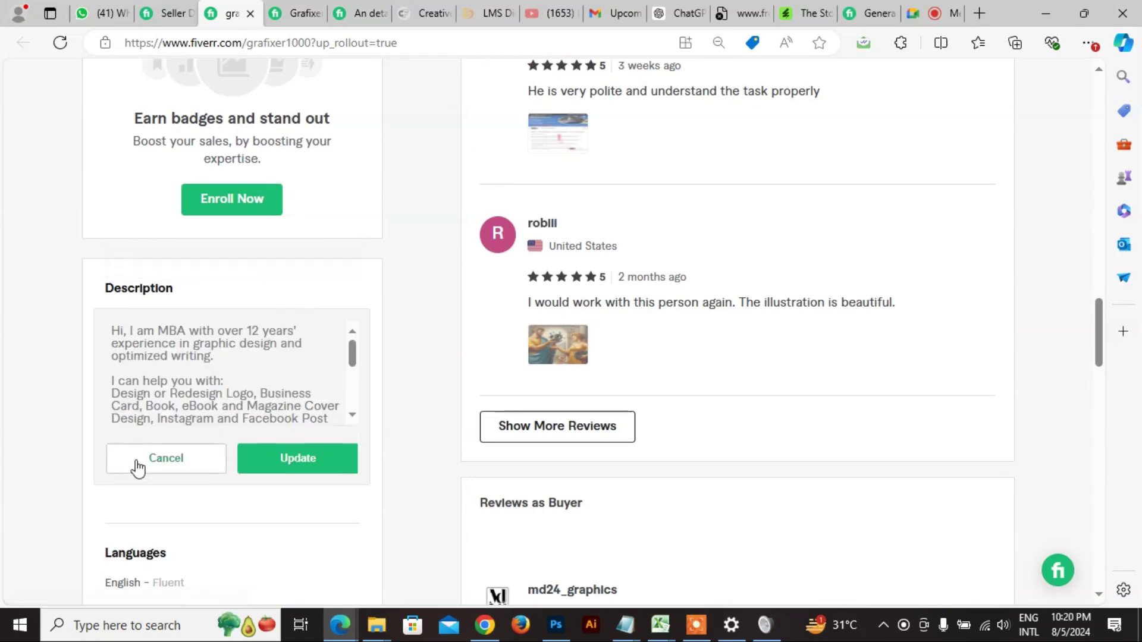
left_click(171, 466)
- Set the Italian language level to Conversational and save it
scroll(223, 407, "down", 5)
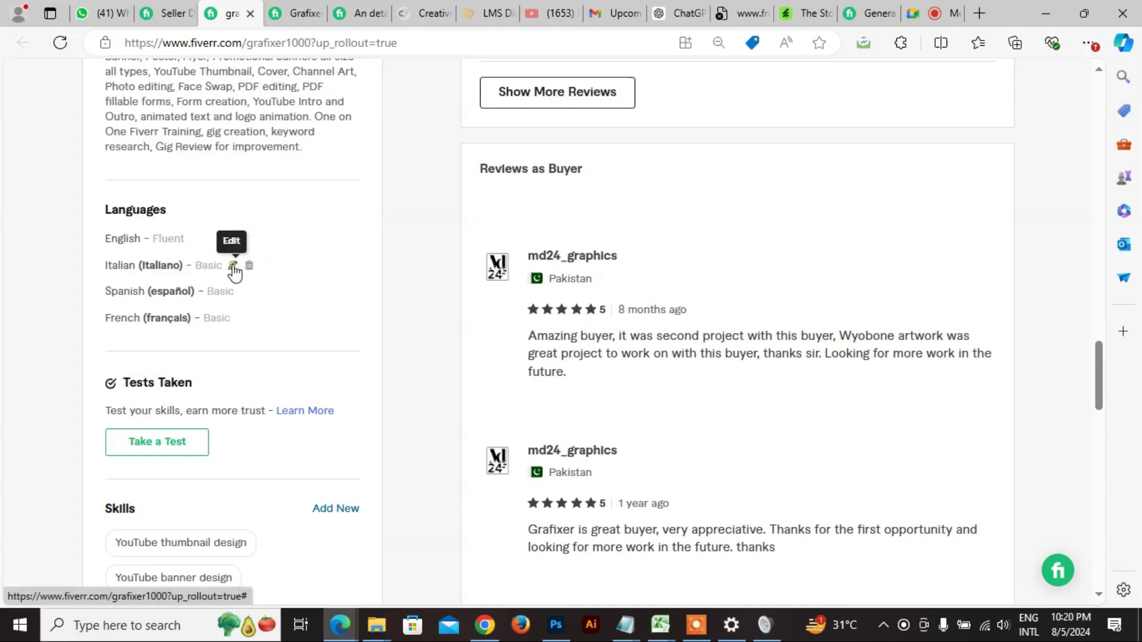
left_click(232, 264)
left_click(223, 301)
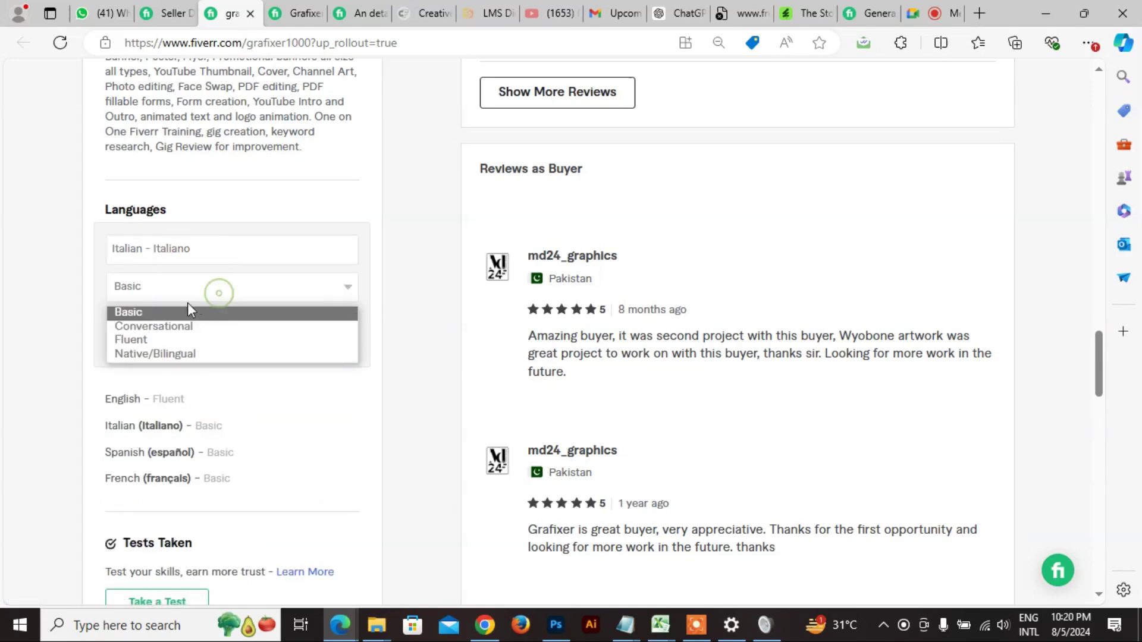
left_click(168, 326)
left_click(289, 353)
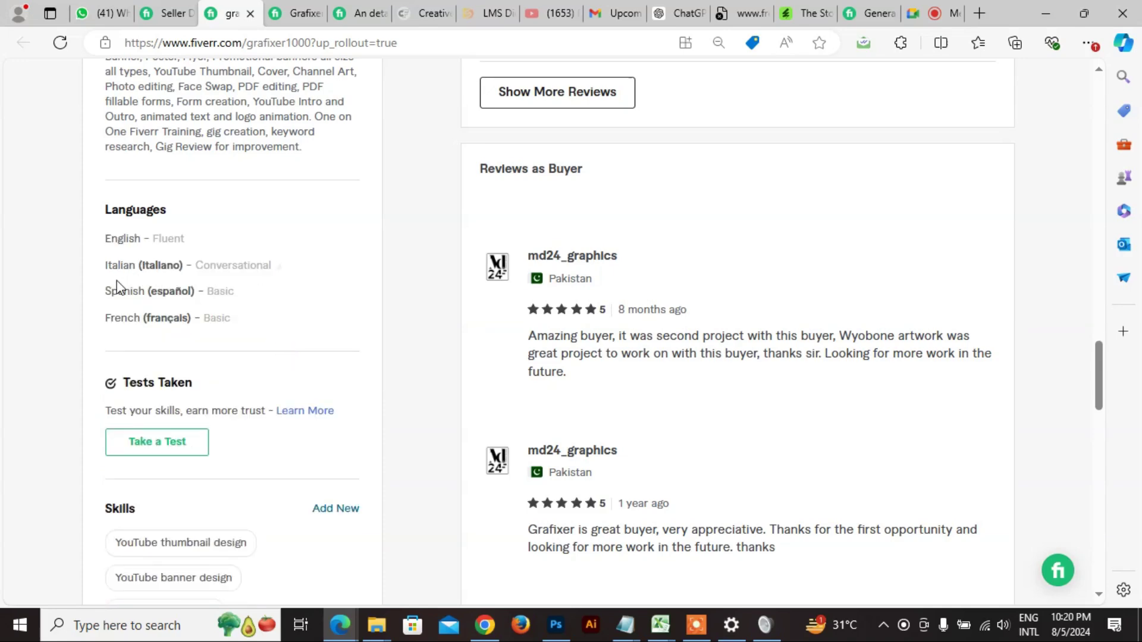
- Change the proficiency level of Spanish to Conversational and update the entry
left_click(244, 291)
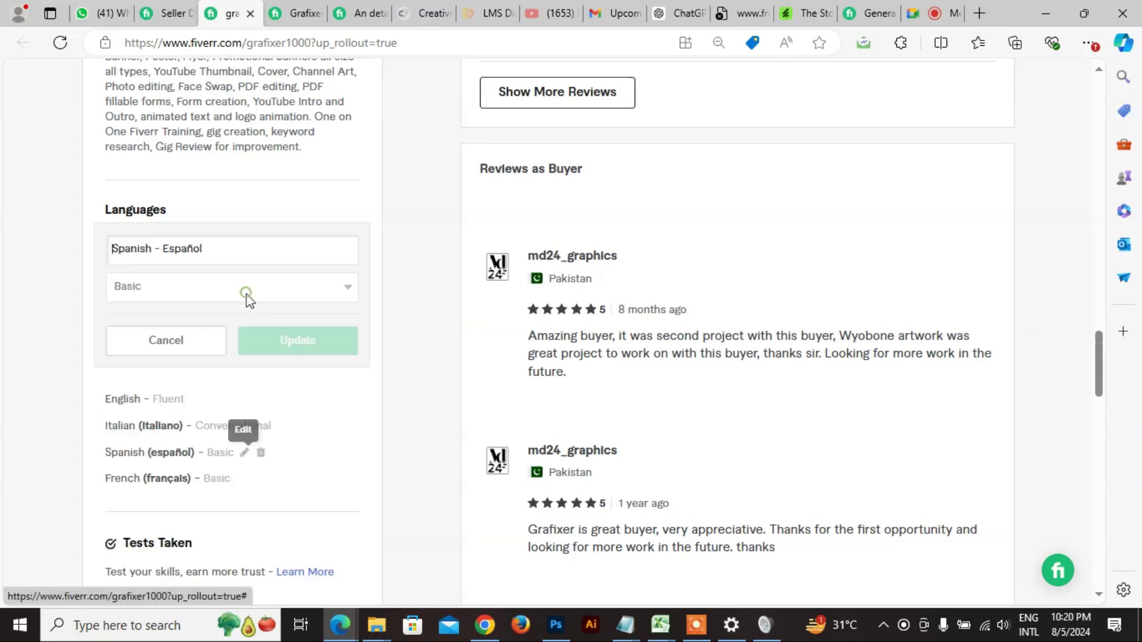
left_click(296, 290)
left_click(208, 327)
left_click(315, 353)
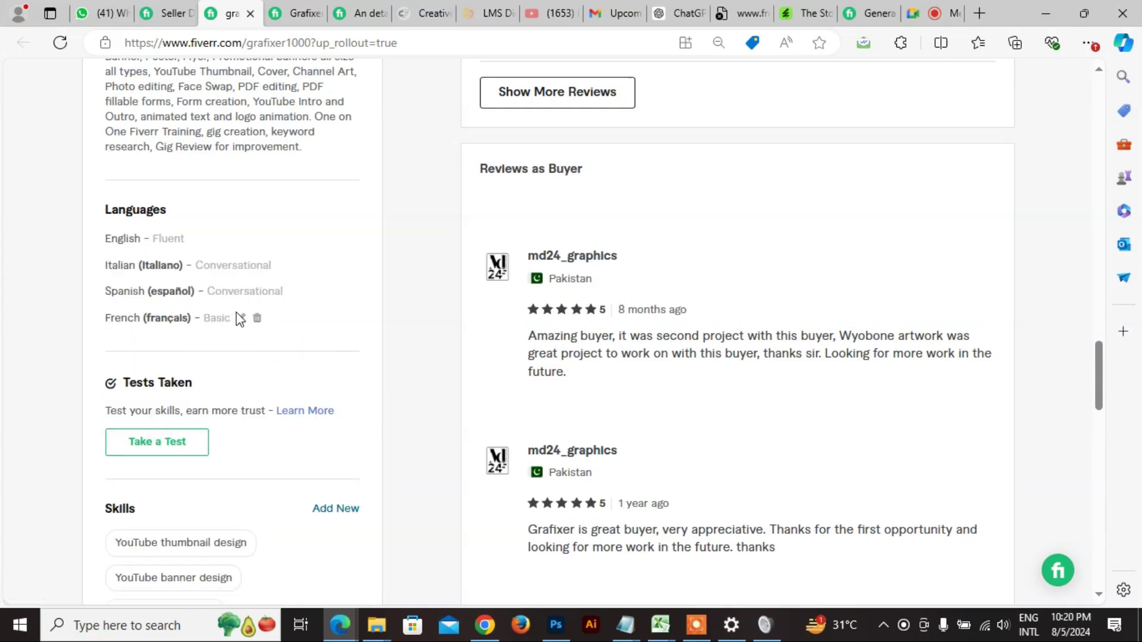
- Update the French entry in the profile's languages to the Conversational level
left_click(241, 318)
left_click(293, 297)
left_click(209, 326)
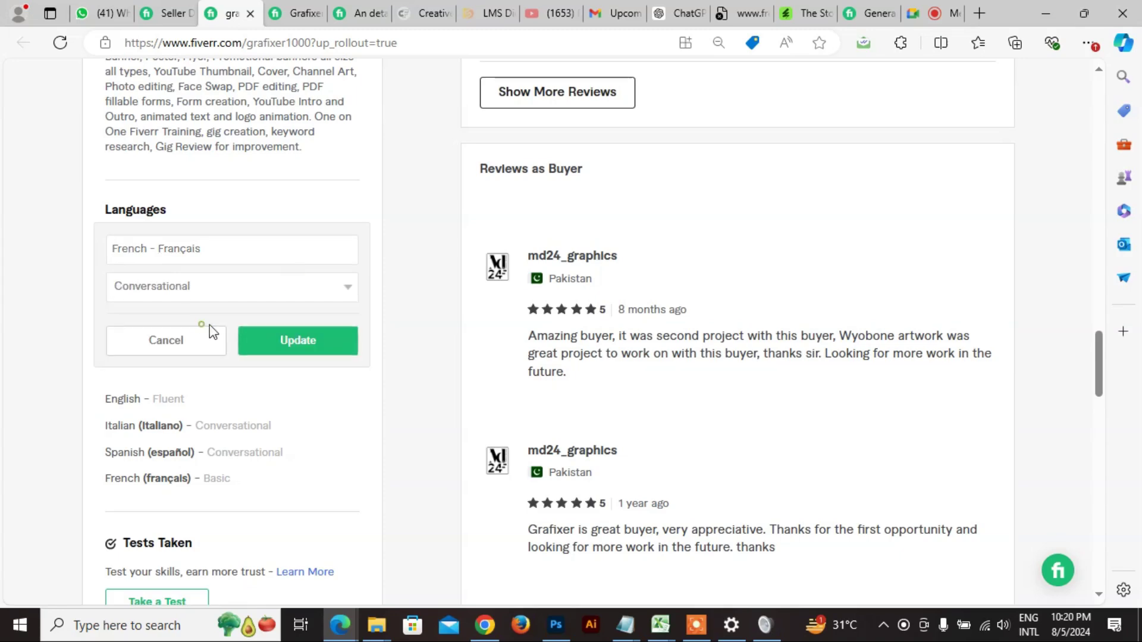
left_click(272, 340)
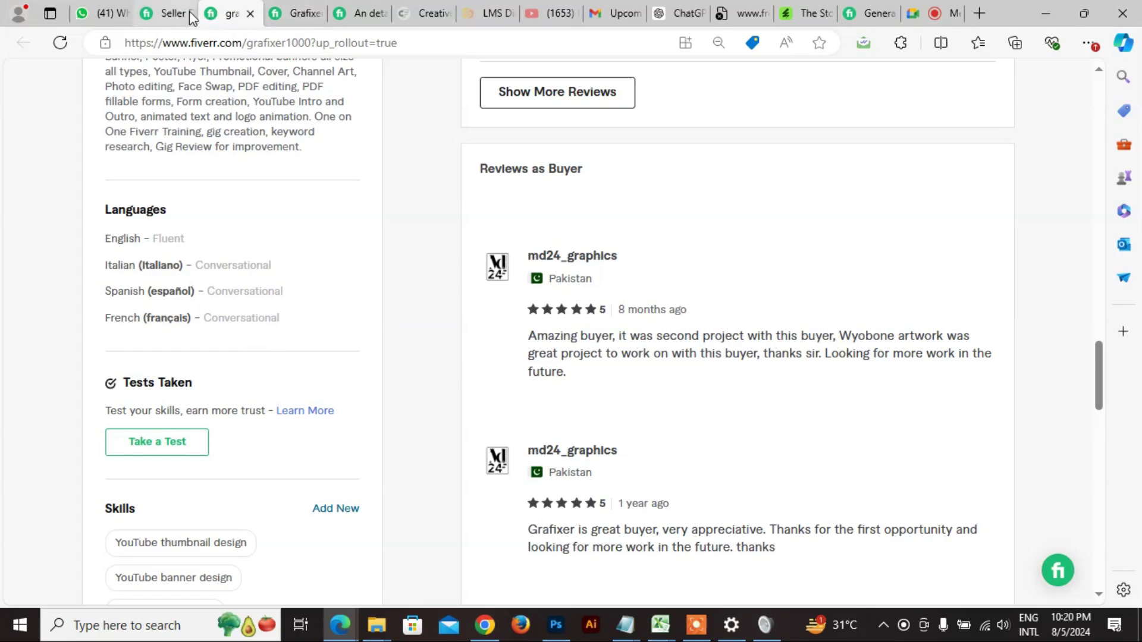
- From the public profile's messages, open the conversation containing gig advice and highlight the start of the long advice message
left_click(294, 13)
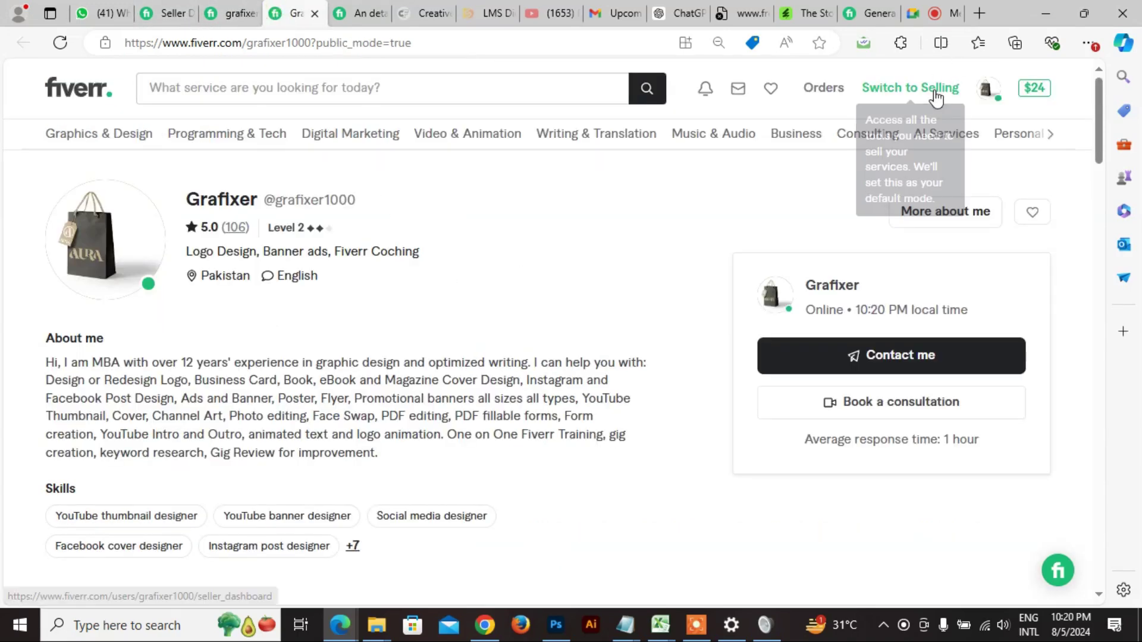
left_click(737, 92)
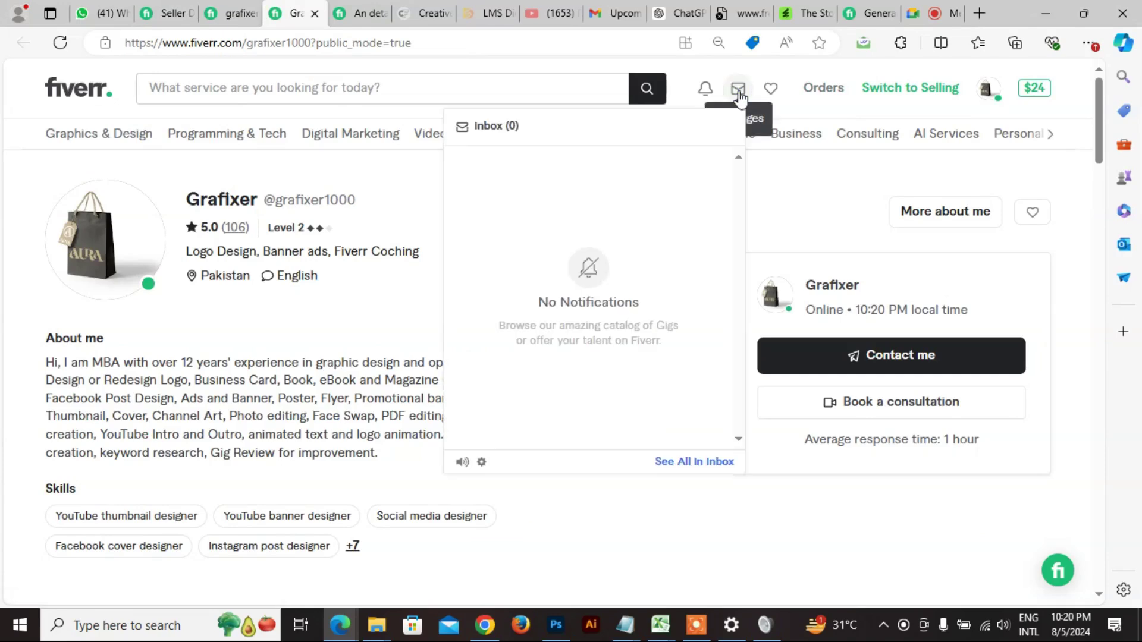
left_click(553, 246)
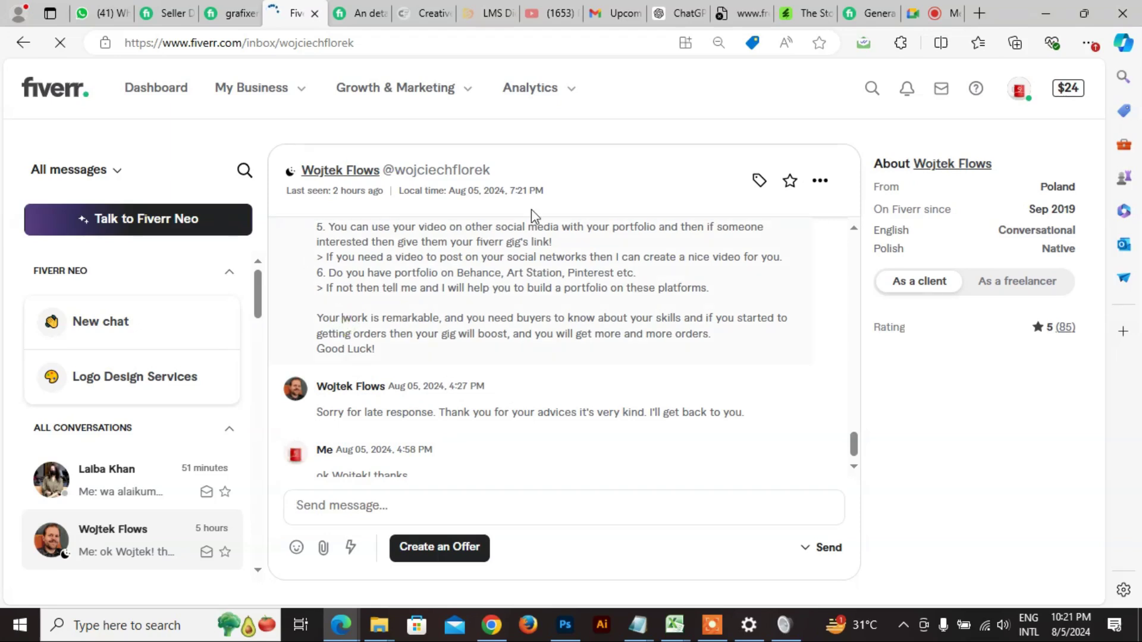
left_click(820, 182)
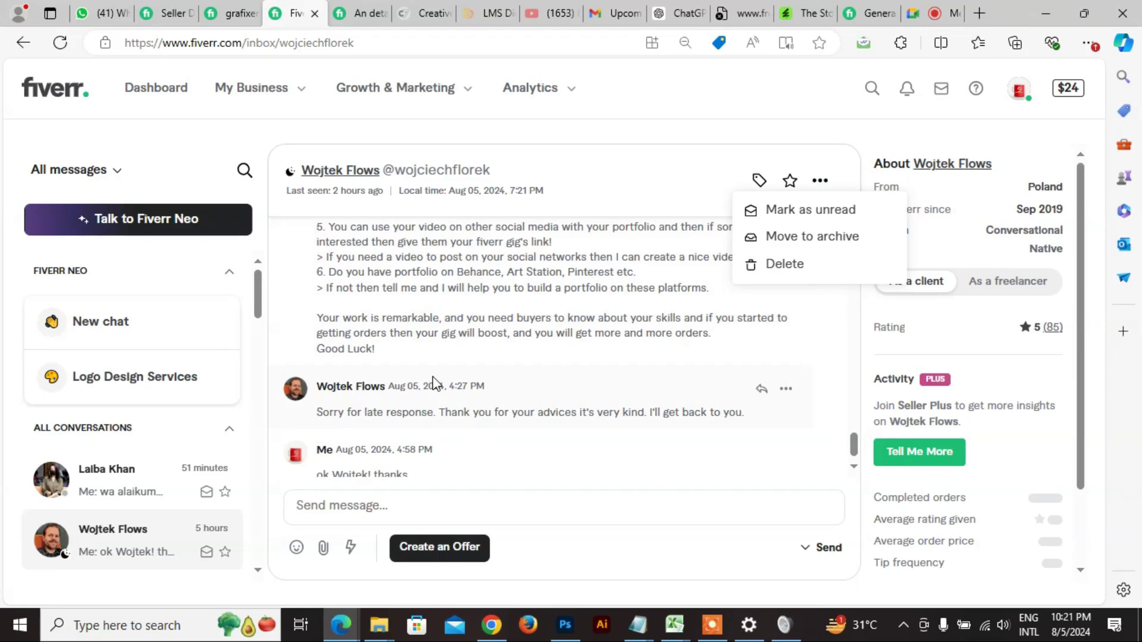
scroll(356, 320, "up", 4)
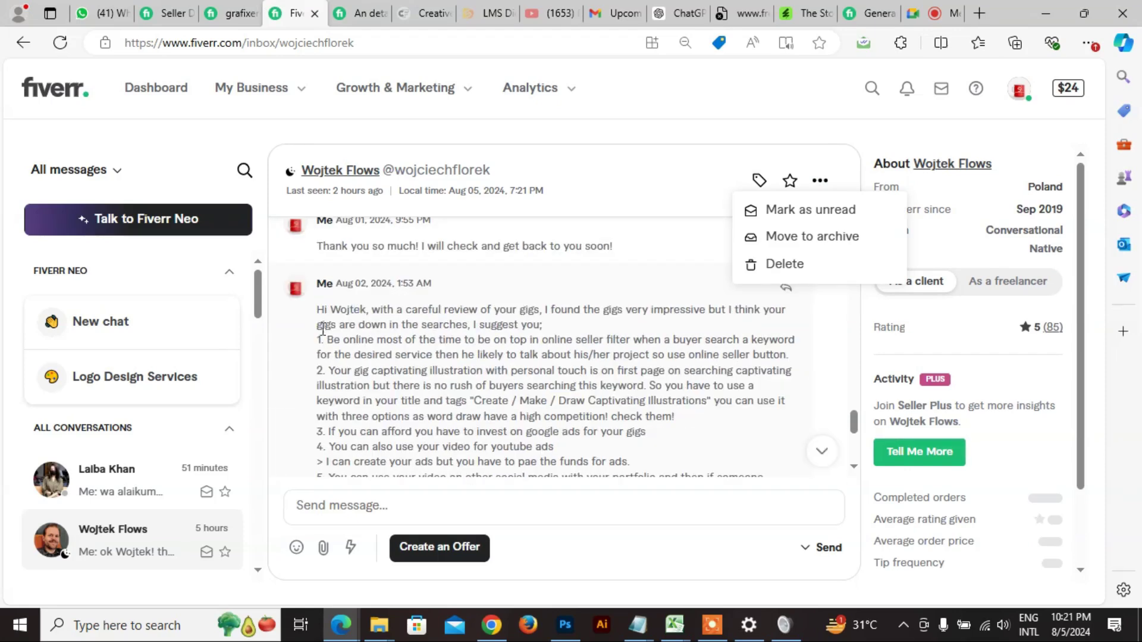
left_click_drag(316, 311, 484, 391)
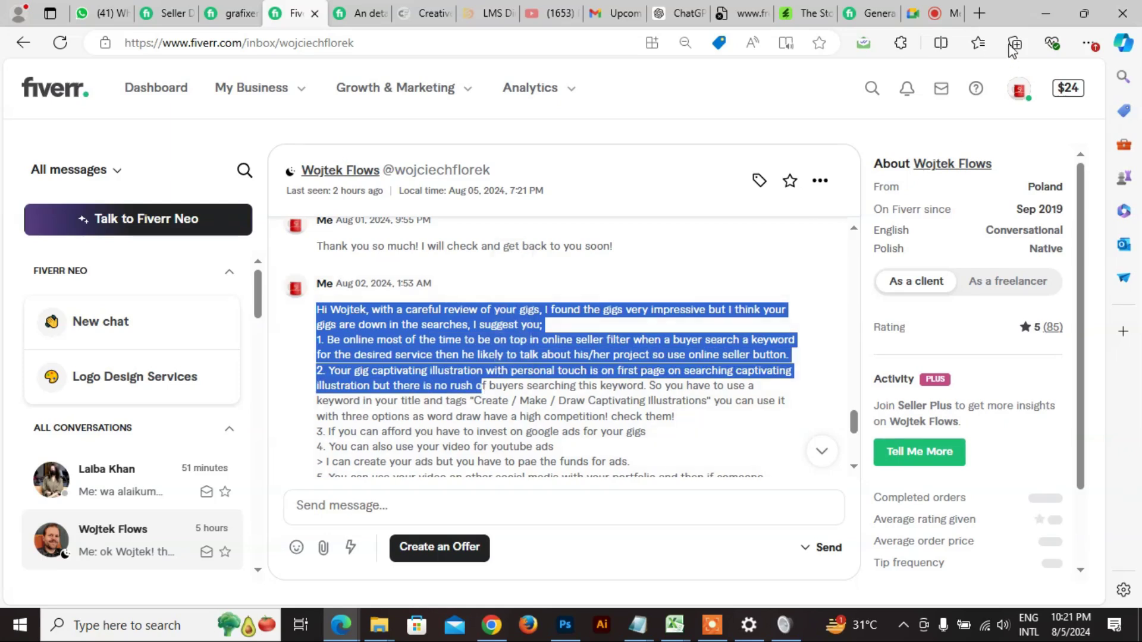
- Browse the recent messages list and open the conversation whose last message is "Hi, check this one!"
left_click(939, 89)
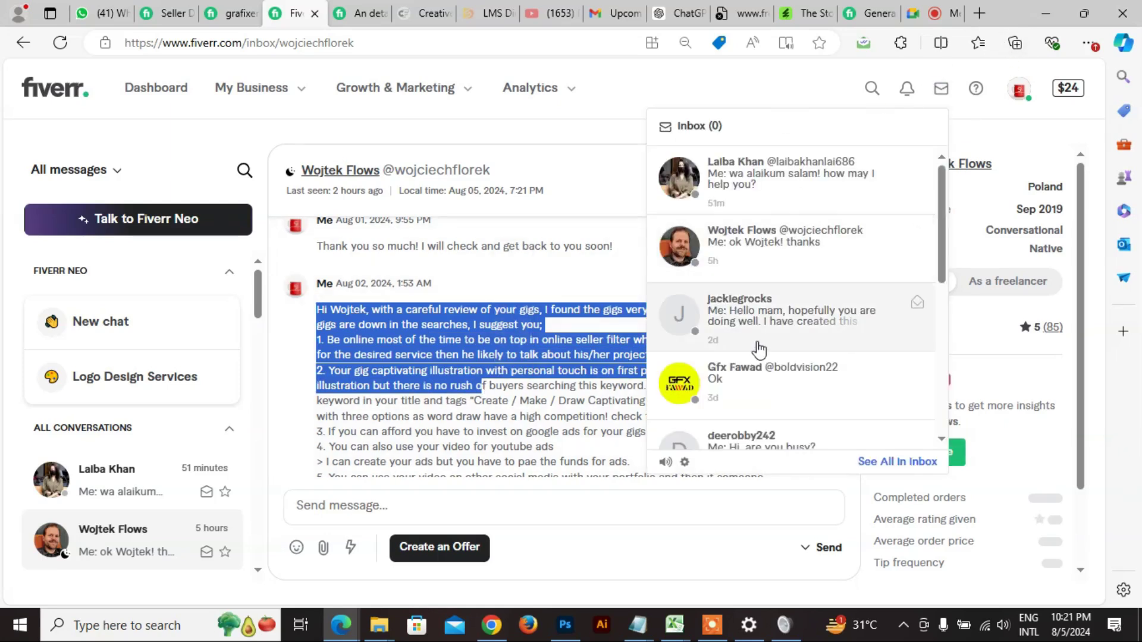
scroll(758, 349, "down", 4)
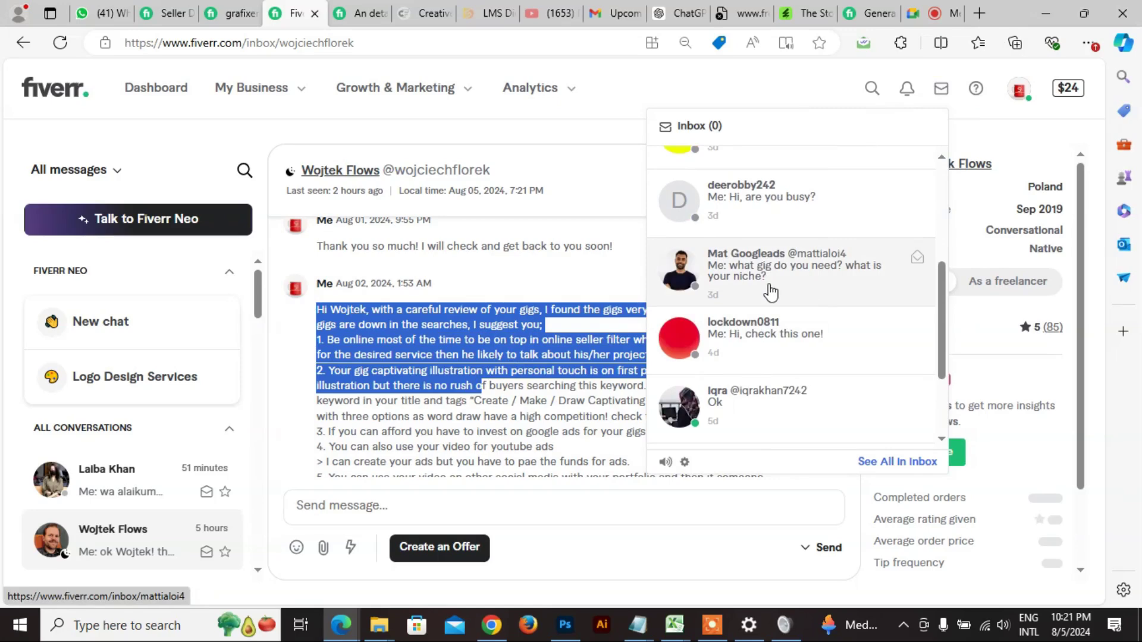
scroll(803, 285, "down", 2)
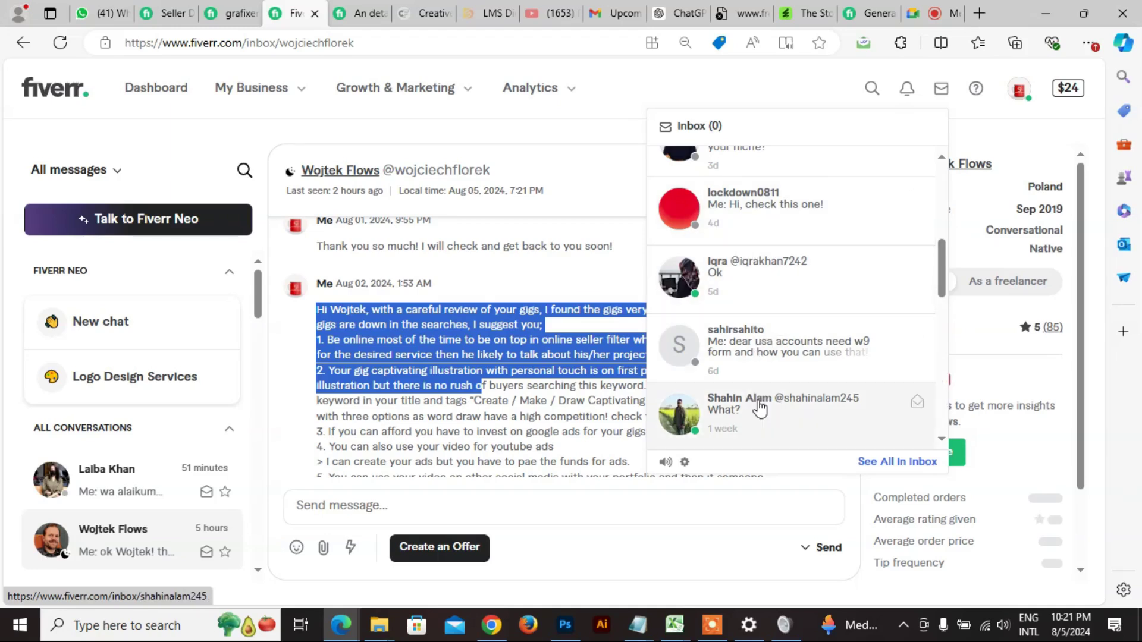
scroll(771, 410, "down", 1)
scroll(773, 416, "up", 2)
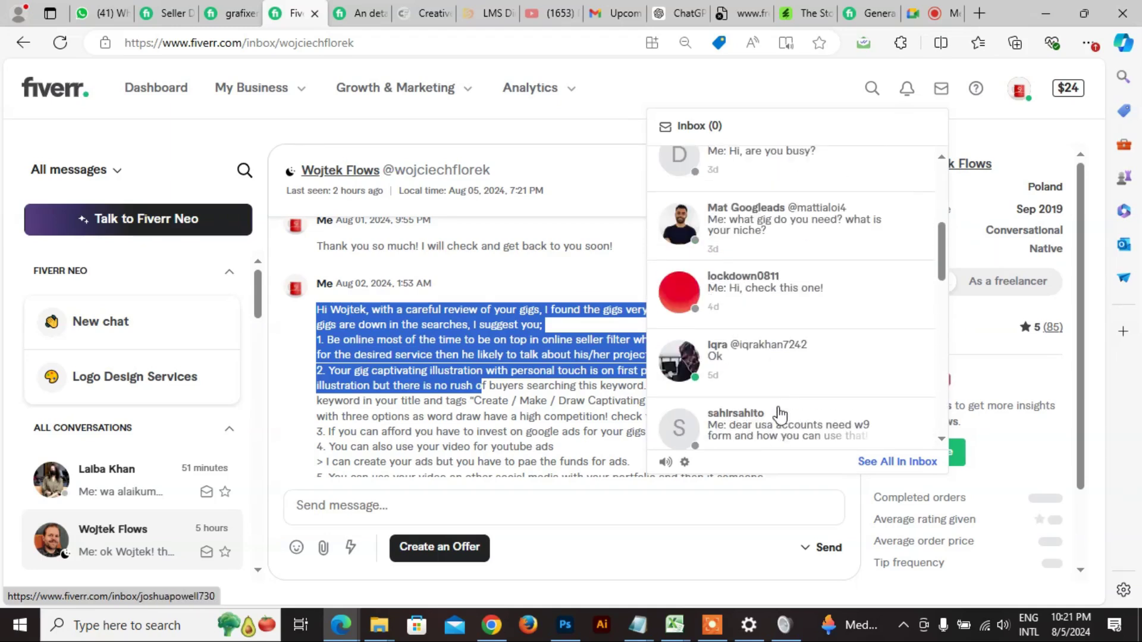
left_click(765, 291)
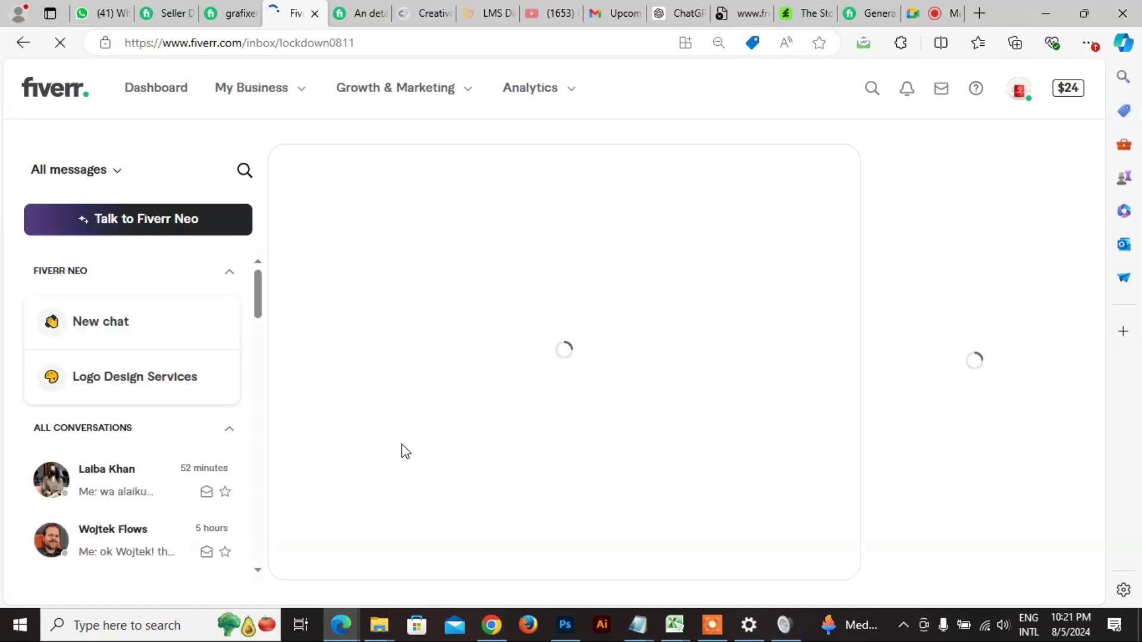
- Read back through the open conversation to the buyer's first inquiry about a poster sign for a building
scroll(539, 414, "up", 5)
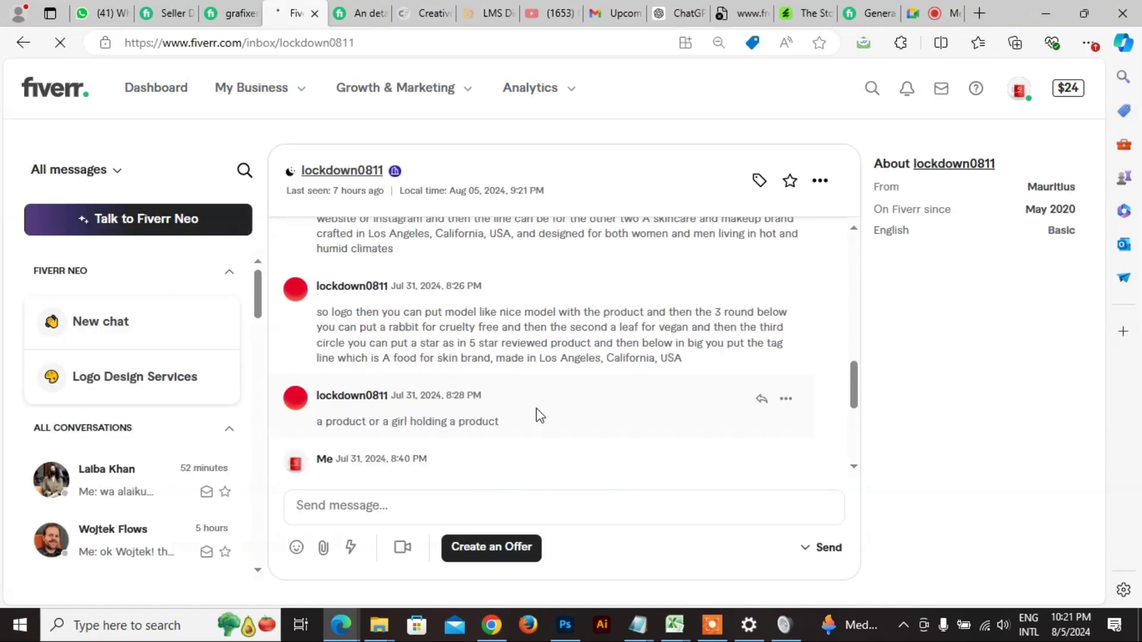
scroll(439, 416, "up", 5)
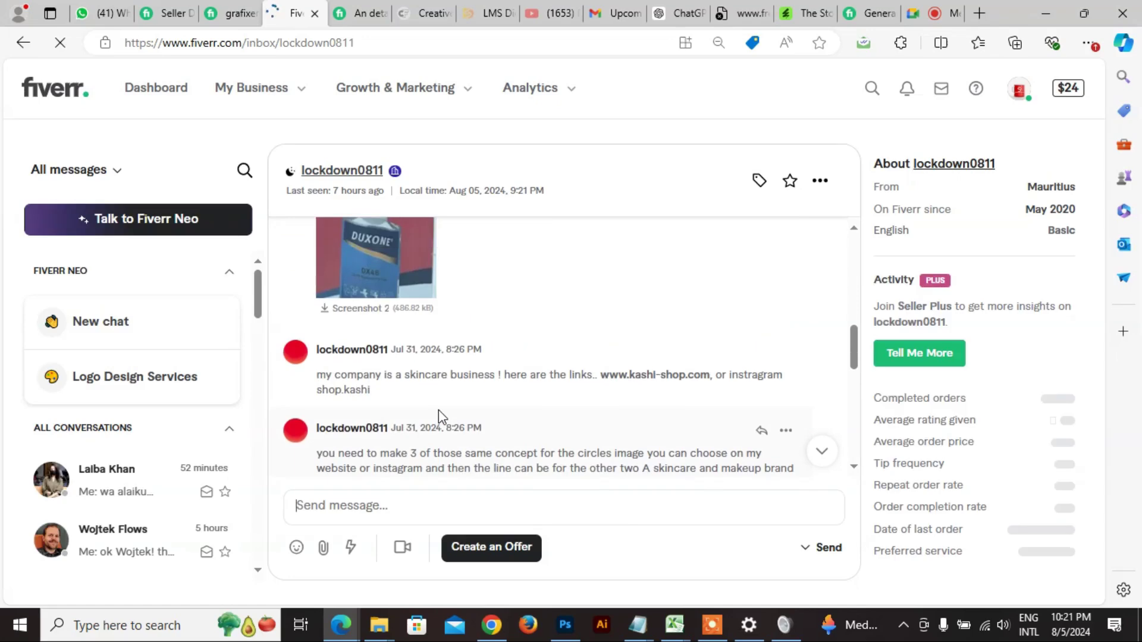
scroll(437, 409, "up", 10)
scroll(437, 409, "down", 3)
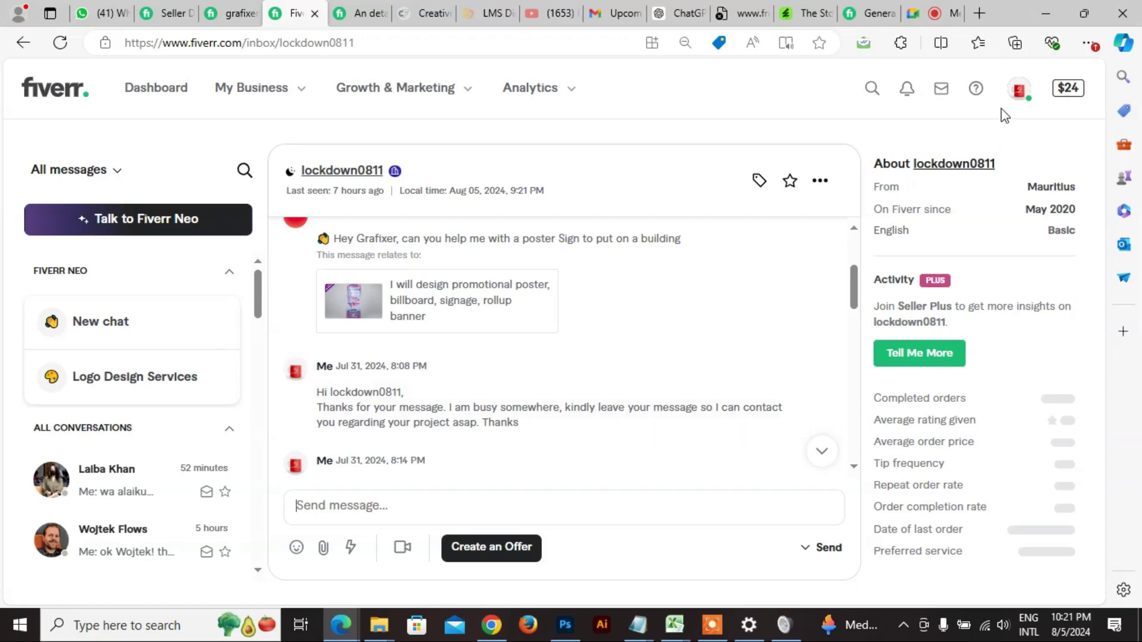
- Browse the recent messages and open the conversation whose last message begins "Dear I didn't hear from you!"
left_click(940, 92)
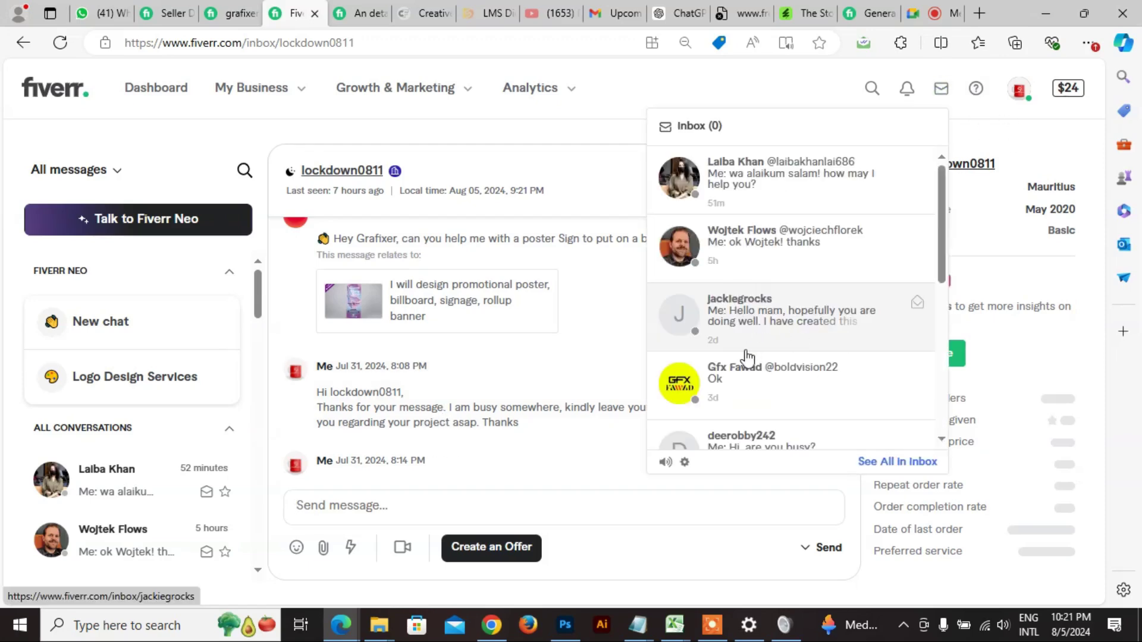
scroll(773, 348, "down", 10)
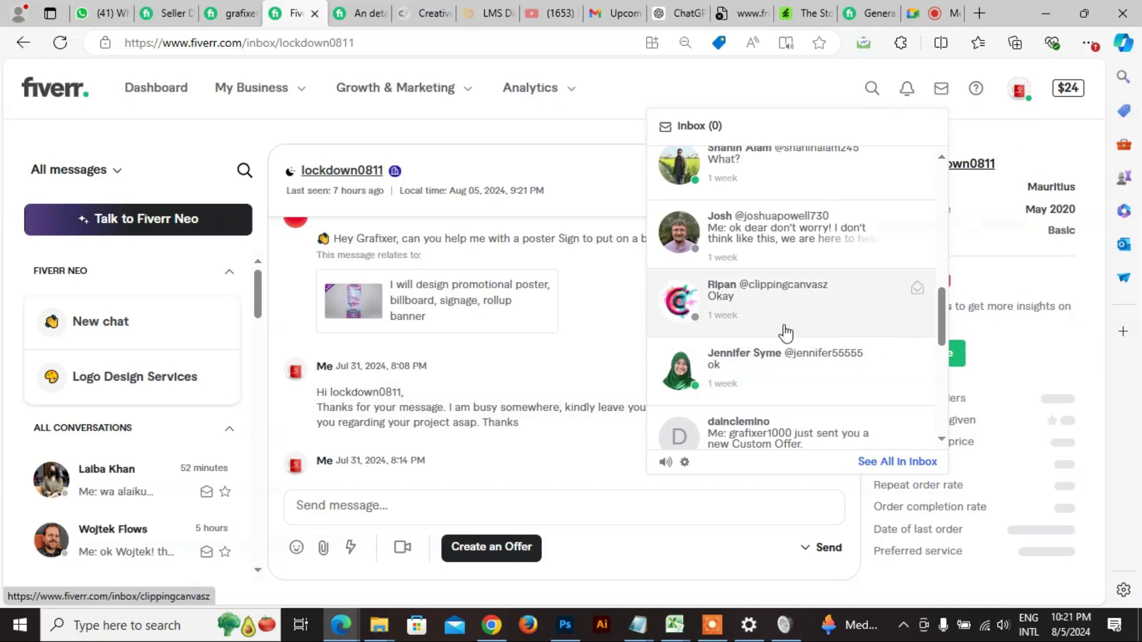
scroll(743, 333, "down", 5)
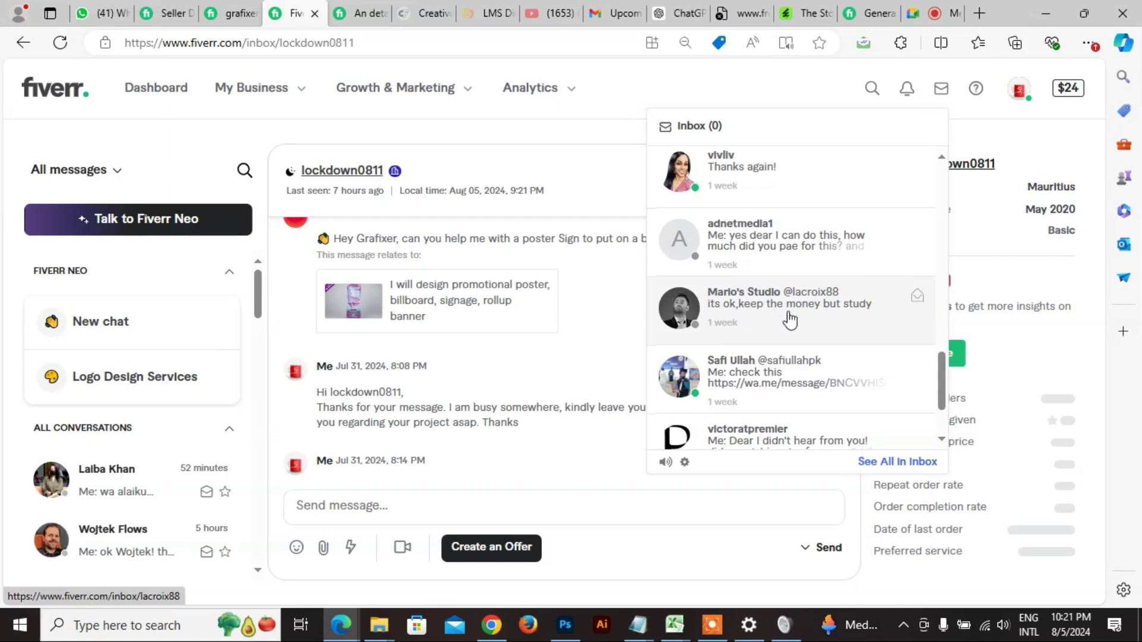
scroll(747, 309, "down", 2)
scroll(794, 303, "down", 3)
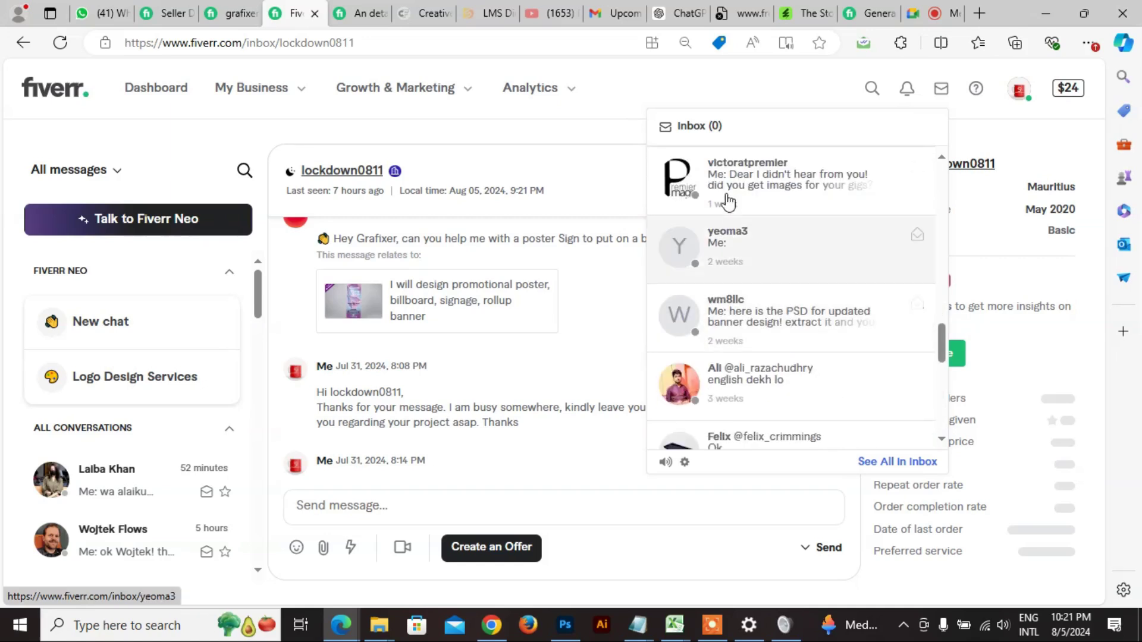
left_click(794, 186)
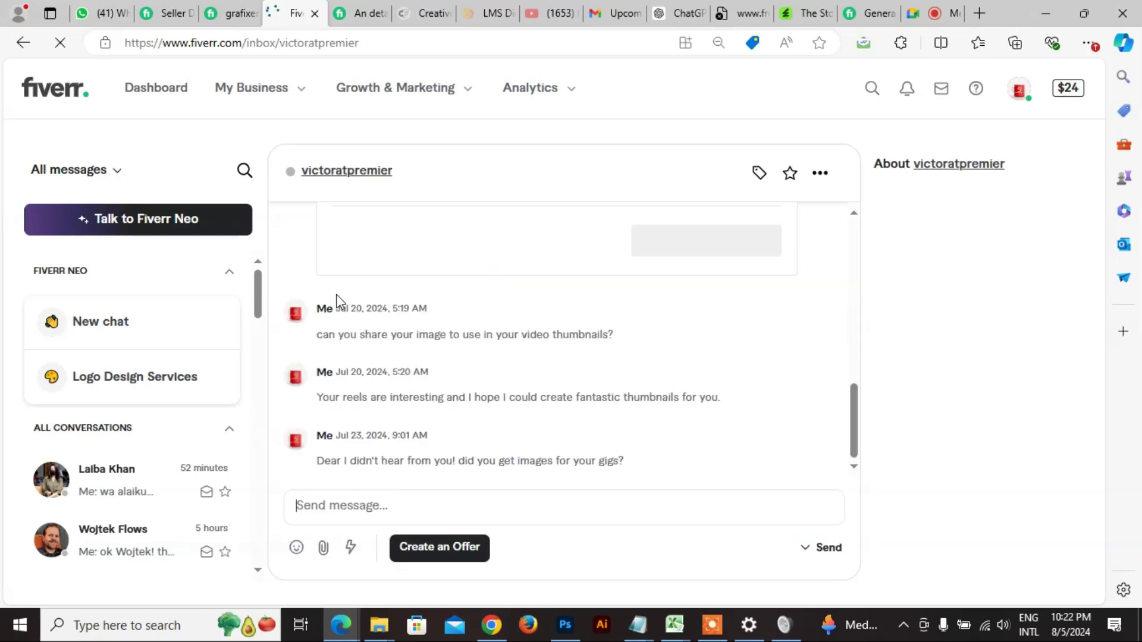
- Review the conversation and translate the buyer's opening quote request for 3 thumbnails to English
scroll(509, 415, "up", 5)
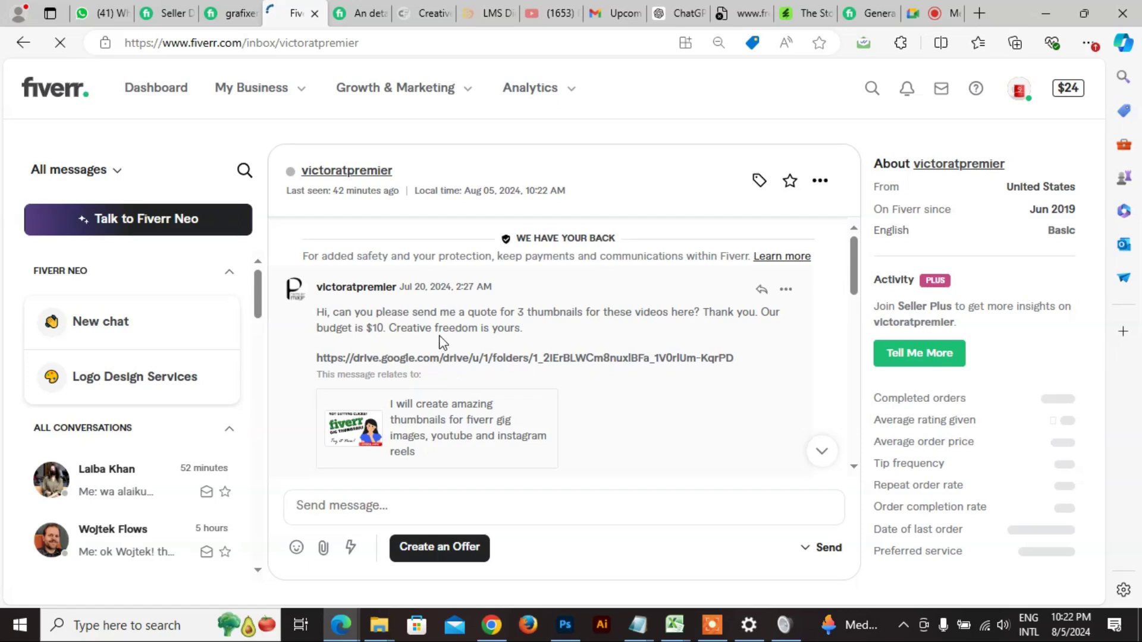
scroll(530, 343, "down", 5)
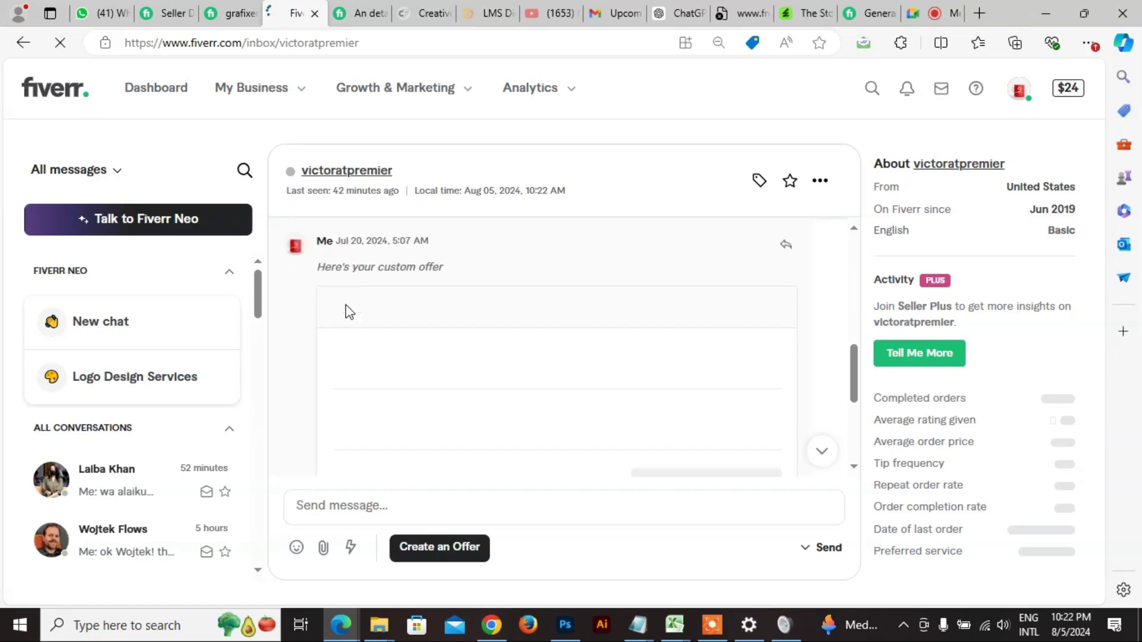
scroll(345, 304, "up", 5)
left_click_drag(317, 311, 535, 336)
right_click(448, 324)
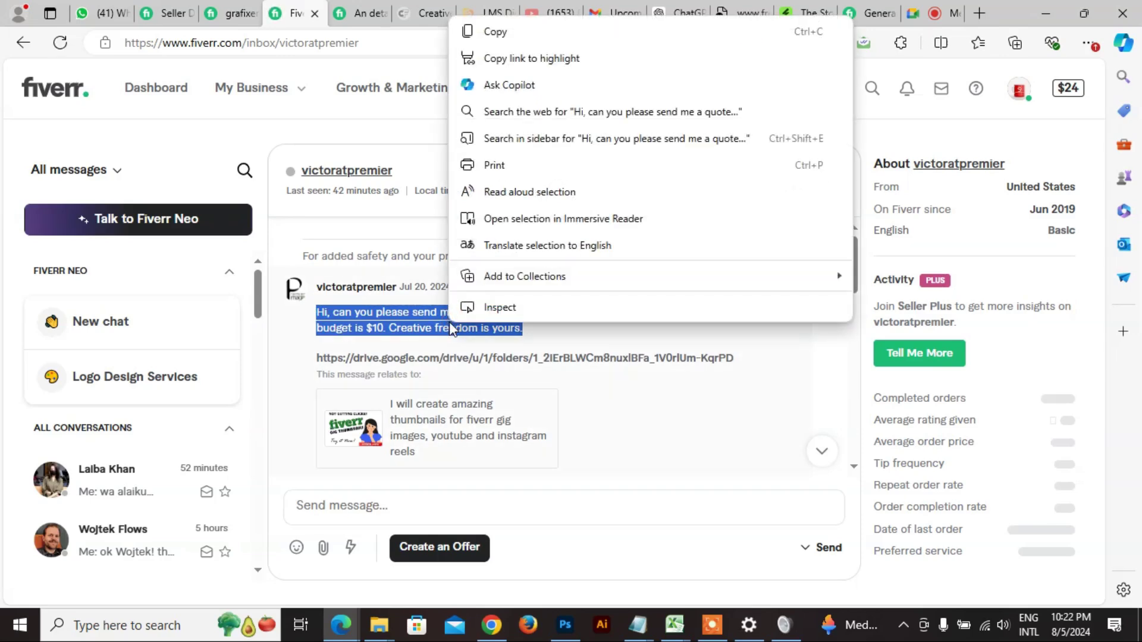
left_click(571, 250)
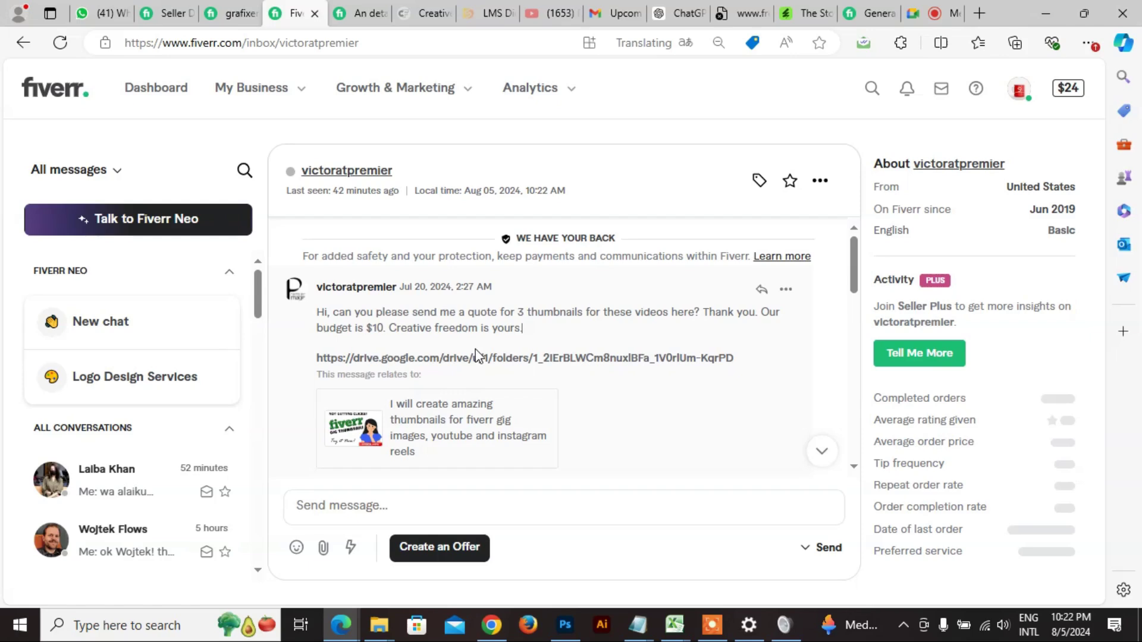
- Return to the public profile page and review its Languages section
left_click(237, 14)
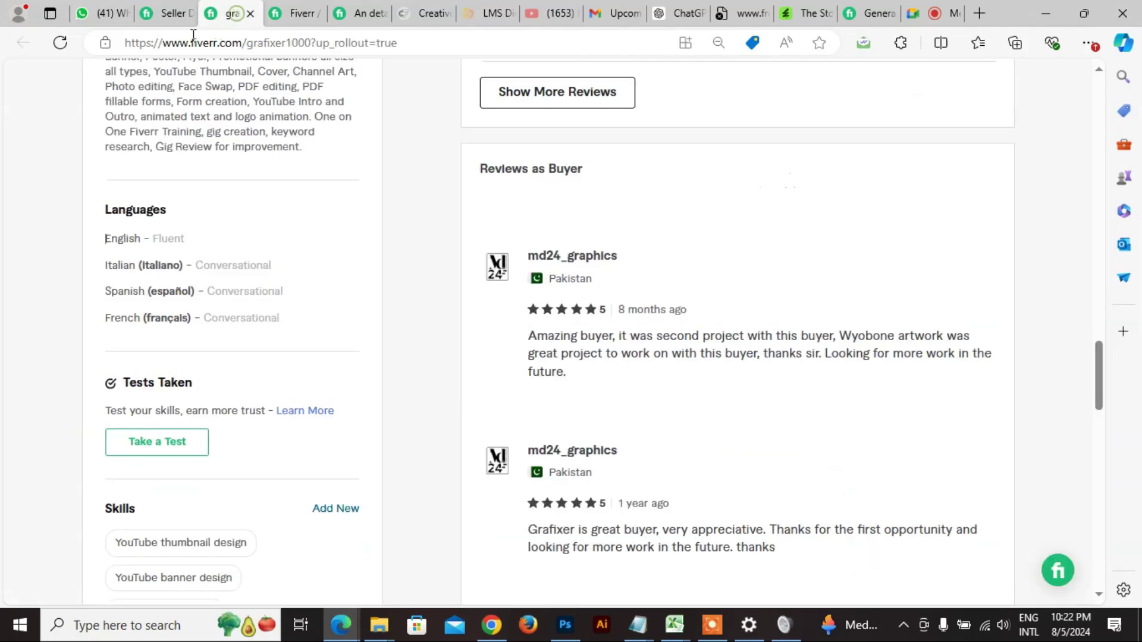
left_click(164, 16)
left_click(229, 16)
key("ctrl+Tab")
key("ctrl+Tab")
left_click(237, 13)
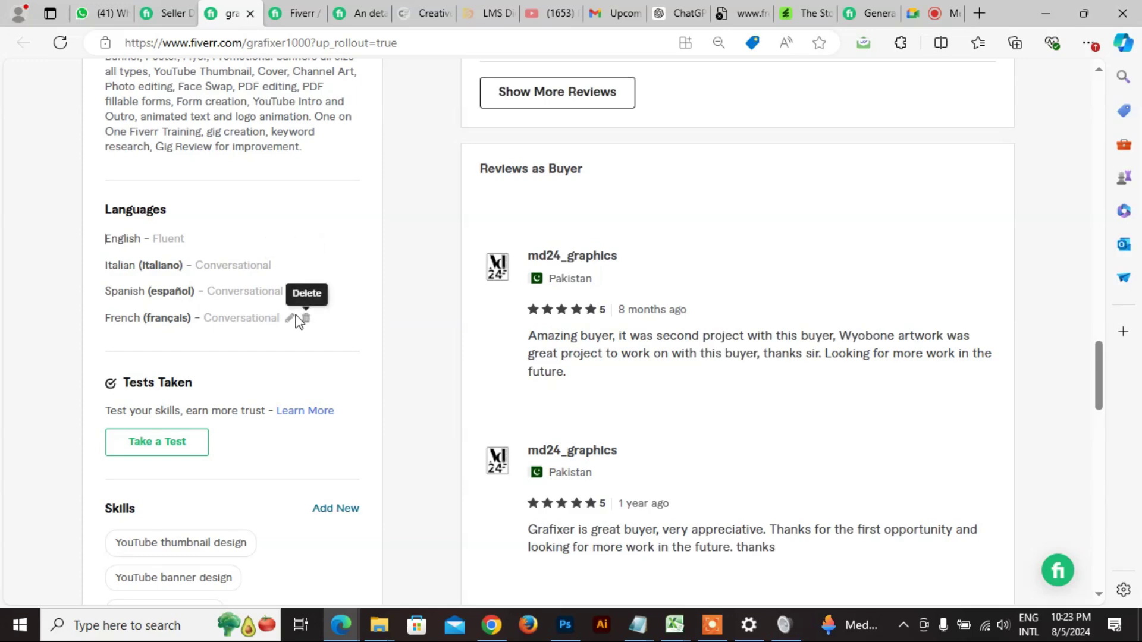
- From the open car illustration gig page, search Fiverr for "animal shop logo"
key("ctrl+Tab")
key("ctrl+Tab")
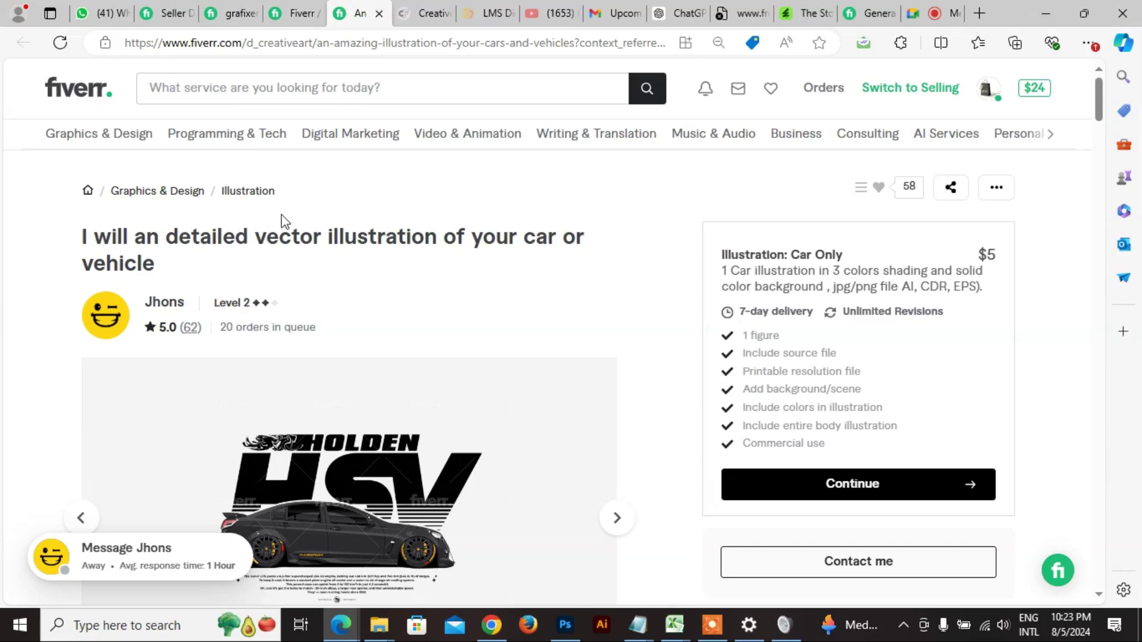
left_click(271, 92)
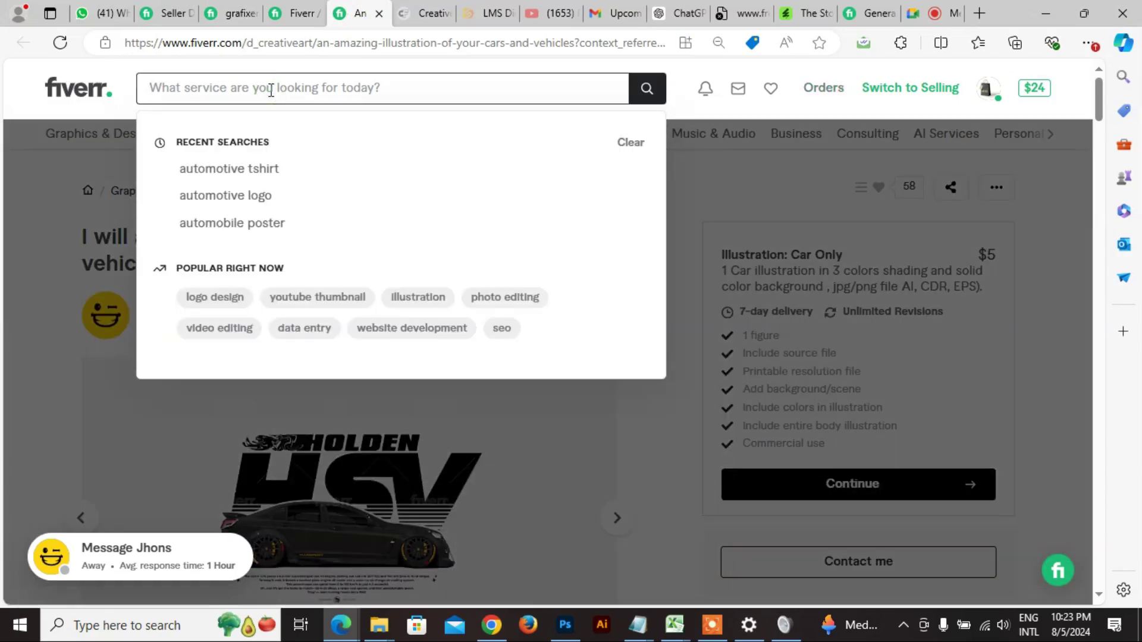
type("animal shop logo")
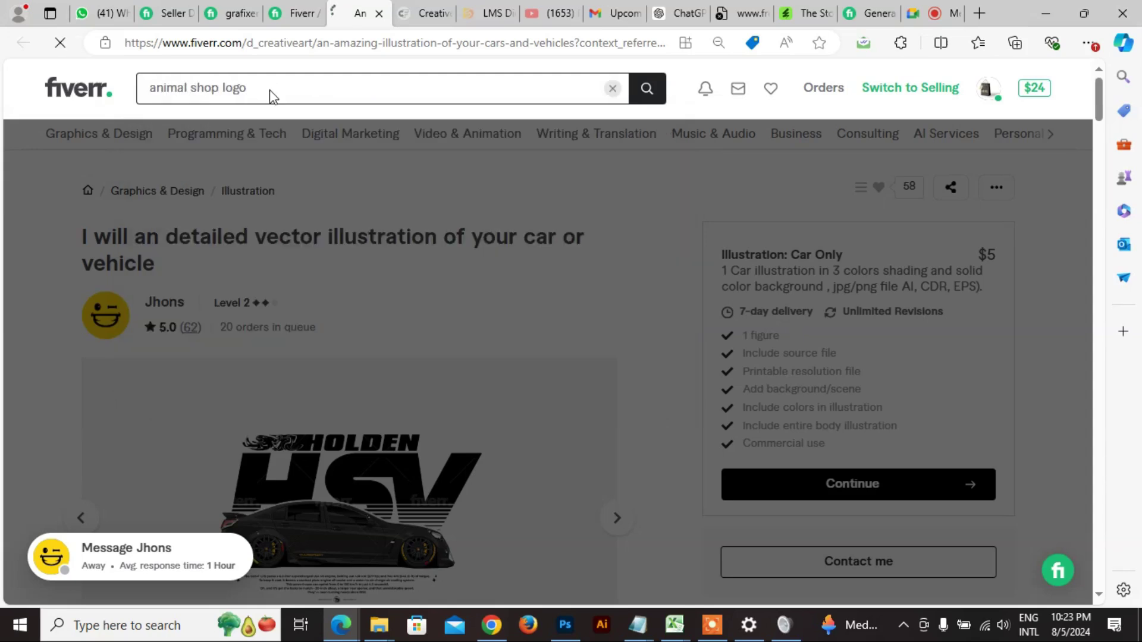
key("Return")
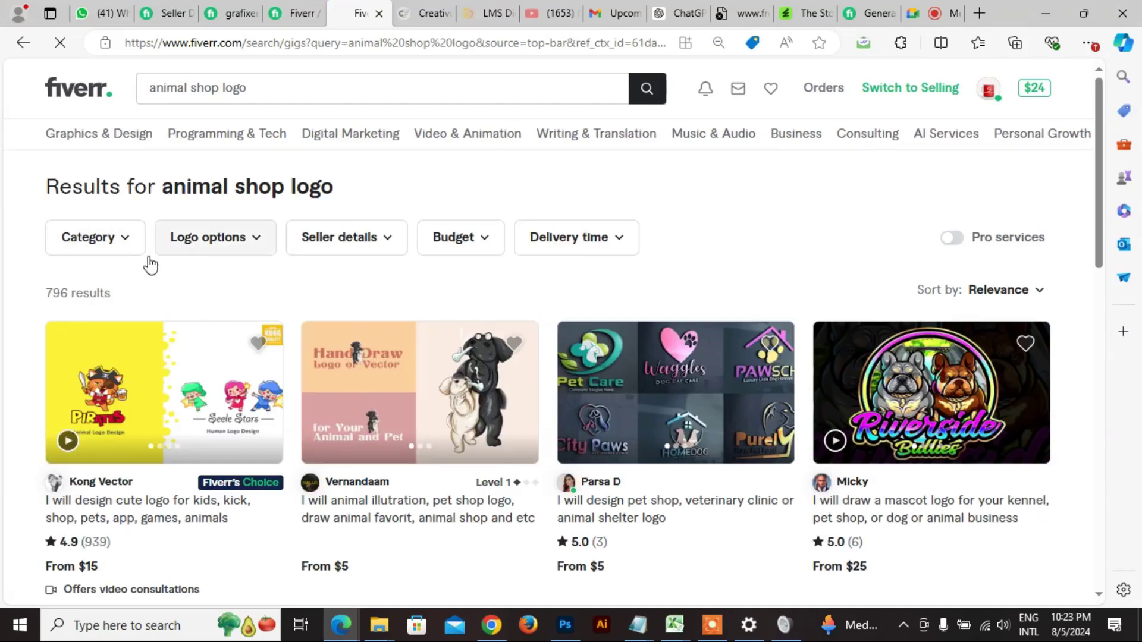
- Examine the seller details filters for the search results, including seller level, availability, spoken languages and country
left_click(385, 249)
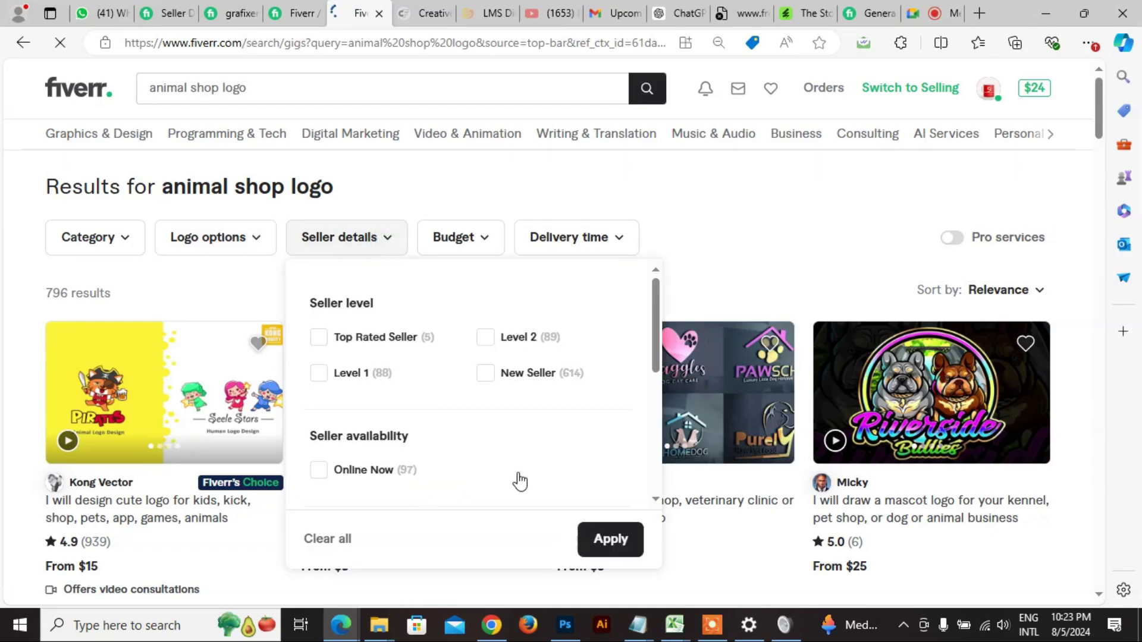
scroll(519, 481, "down", 5)
scroll(410, 429, "down", 3)
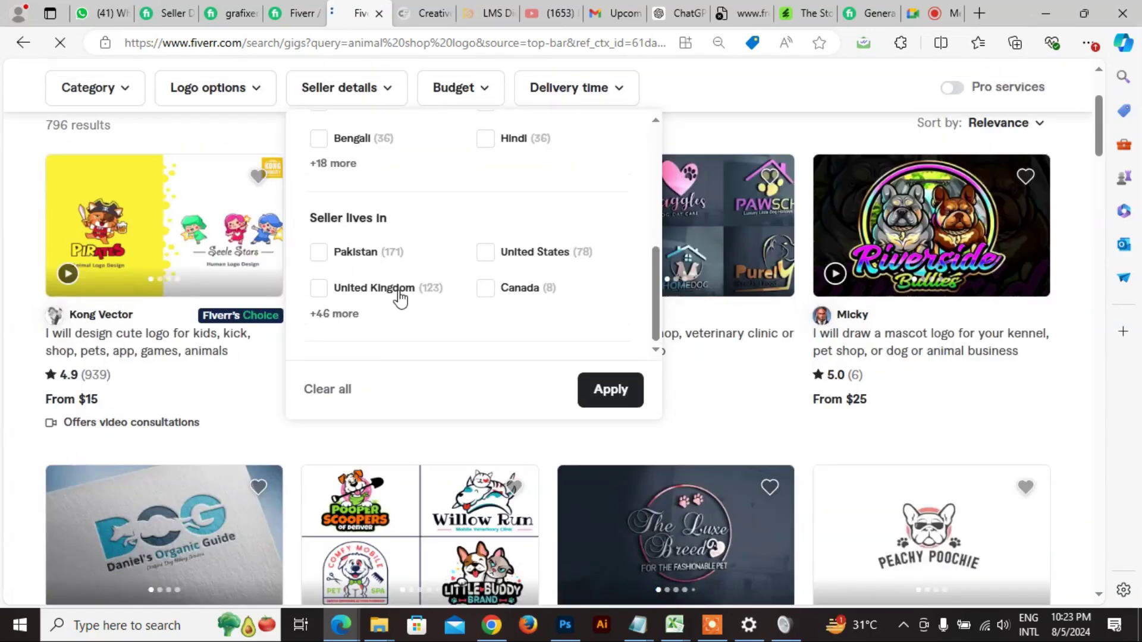
scroll(401, 297, "down", 3)
scroll(416, 237, "up", 3)
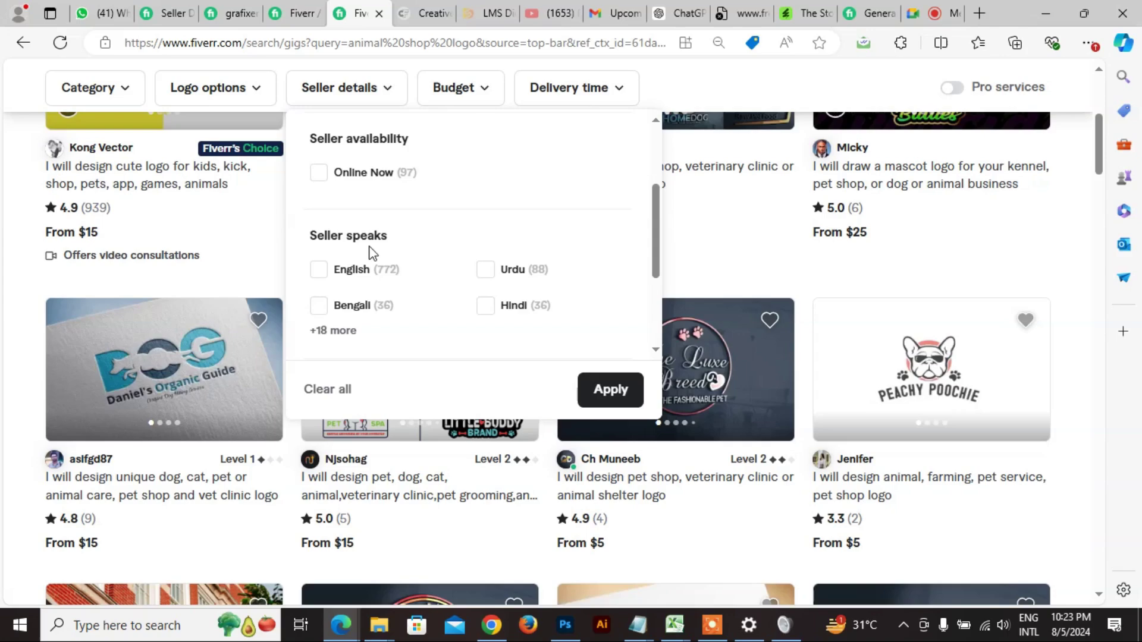
scroll(369, 247, "up", 3)
scroll(425, 279, "up", 6)
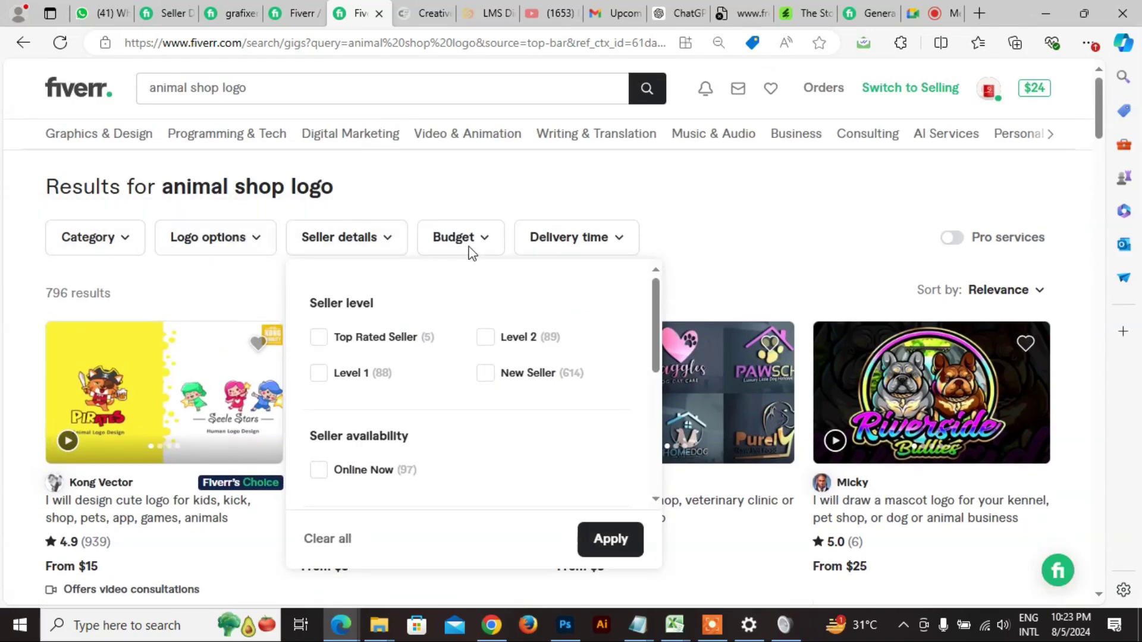
scroll(413, 327, "down", 4)
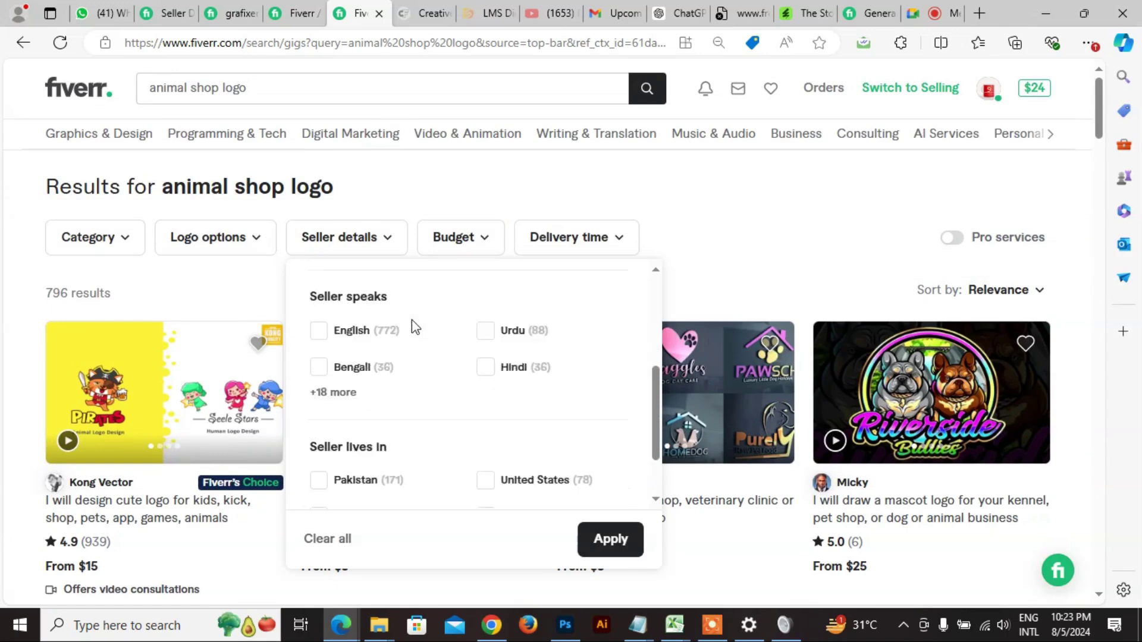
scroll(399, 325, "down", 2)
scroll(356, 315, "up", 2)
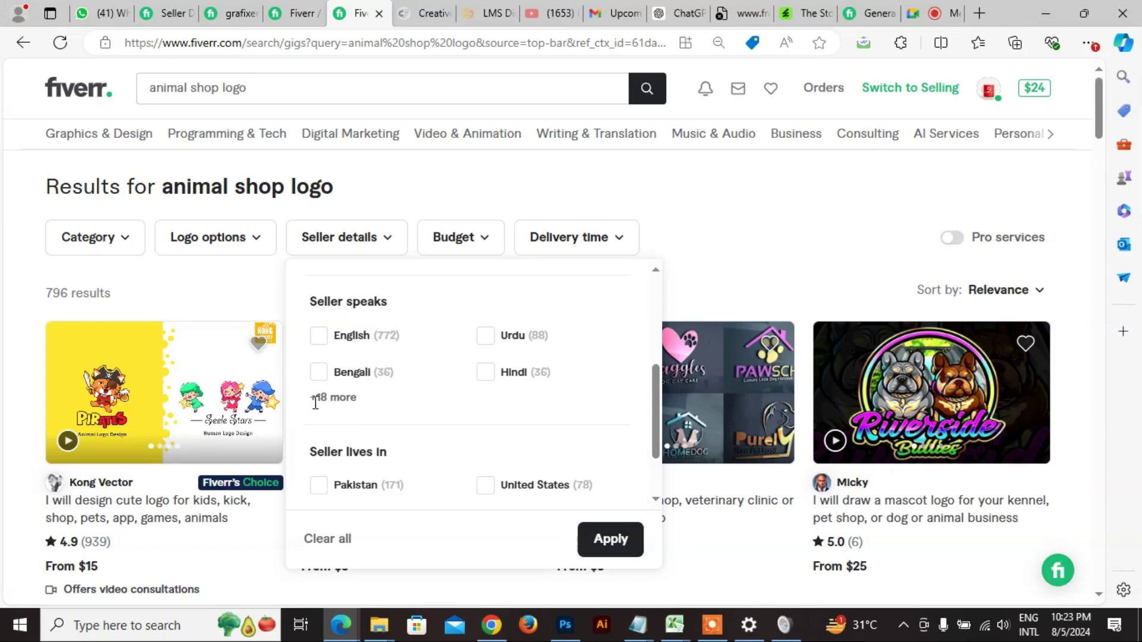
- Expand the spoken languages list, filter the animal shop logo results to sellers who speak Arabic, and look over the gigs
left_click(333, 397)
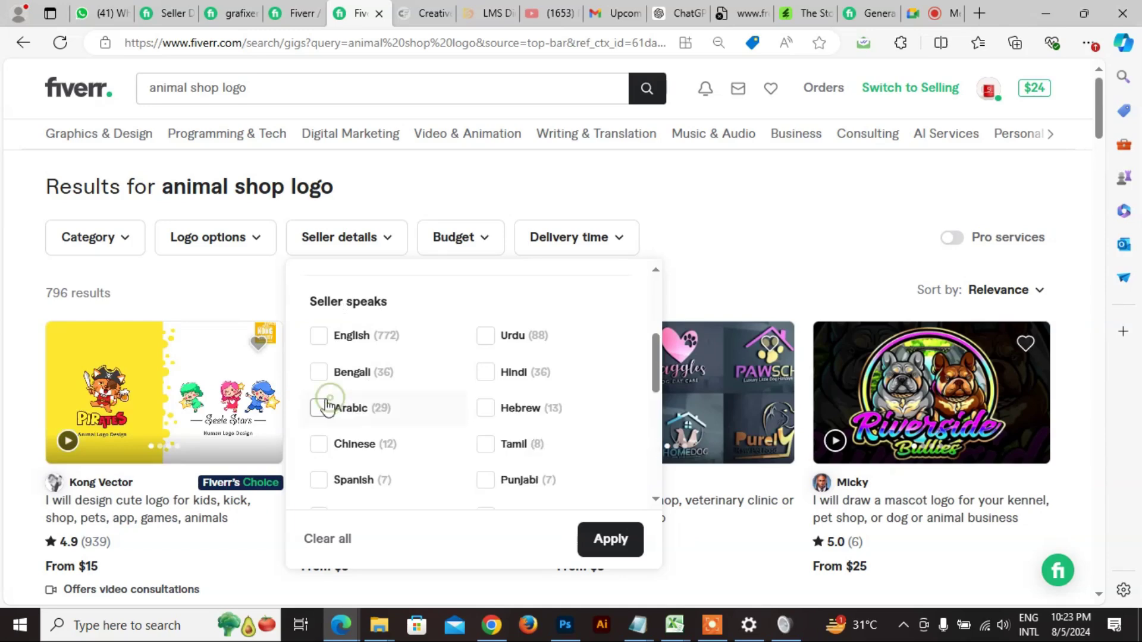
scroll(355, 367, "down", 2)
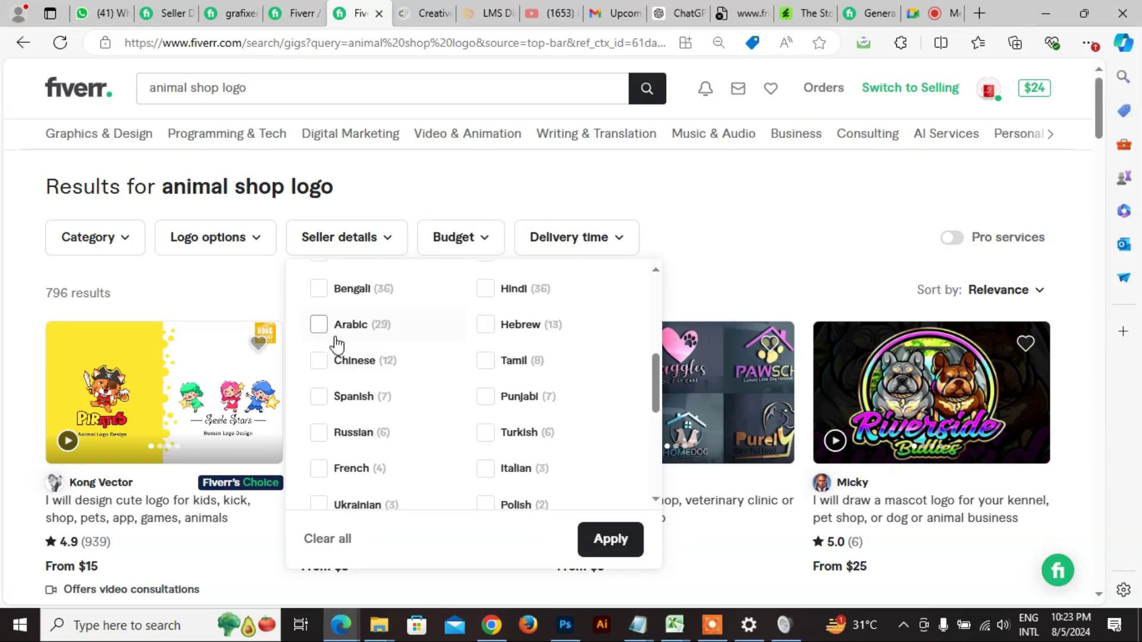
left_click(319, 325)
left_click(624, 549)
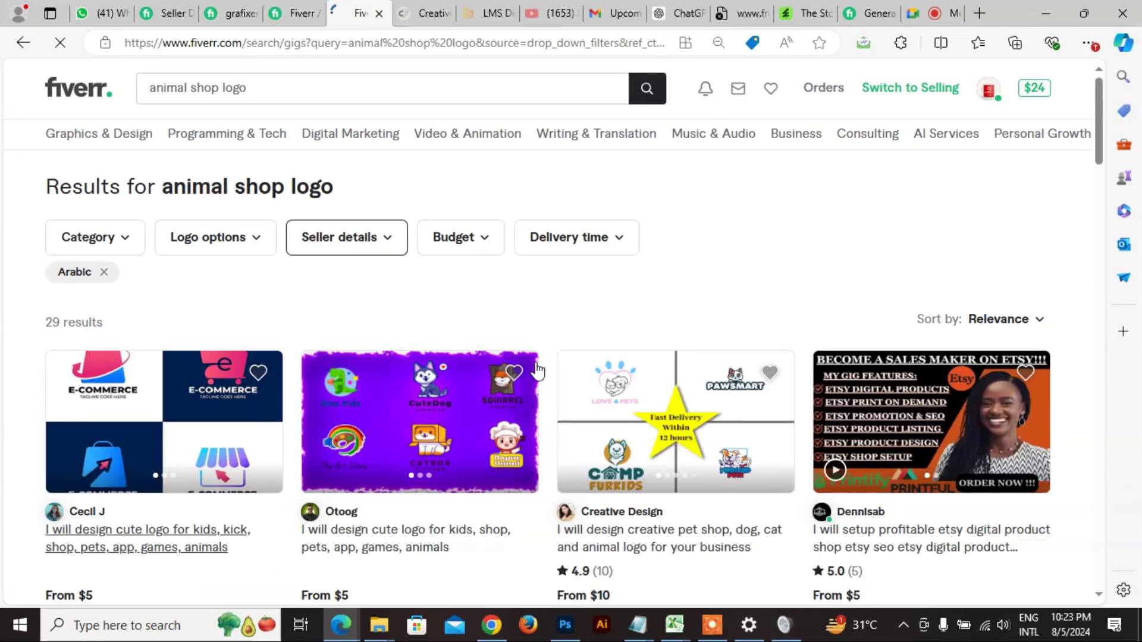
scroll(416, 387, "down", 5)
scroll(327, 399, "up", 1)
scroll(204, 97, "up", 4)
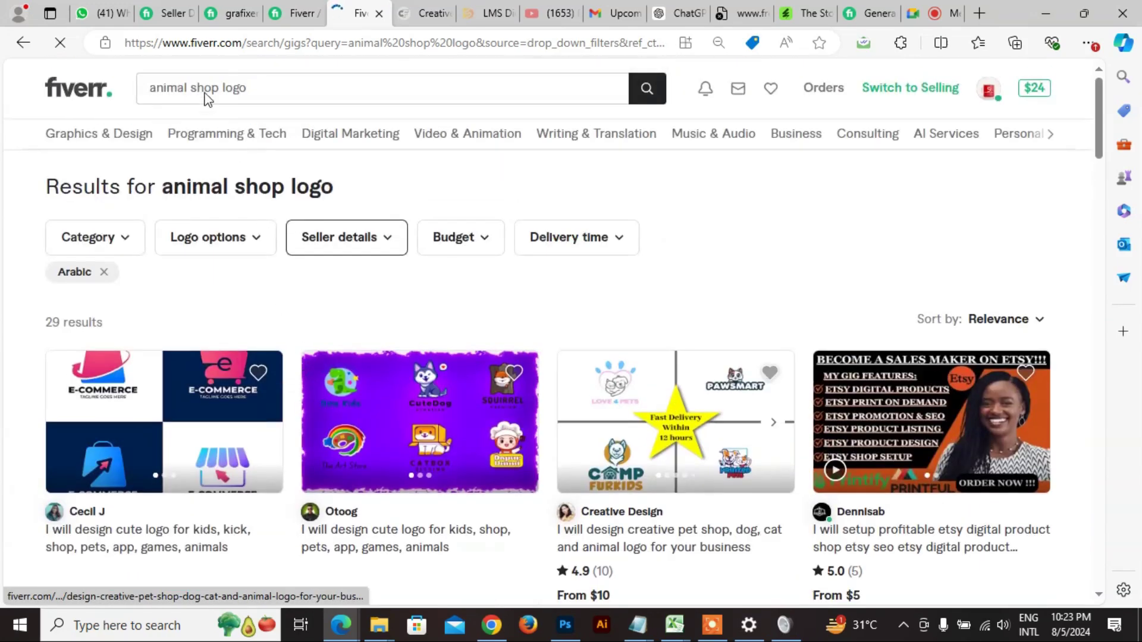
- Change the service search to "logo design" and run it
left_click_drag(217, 88, 82, 104)
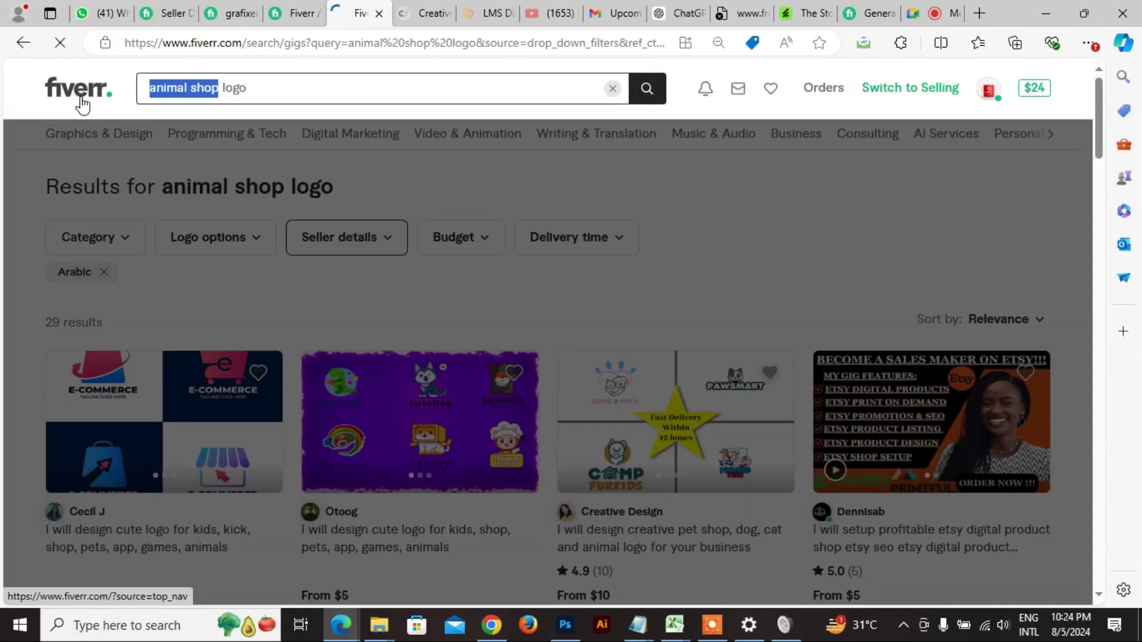
key("BackSpace")
type("desig")
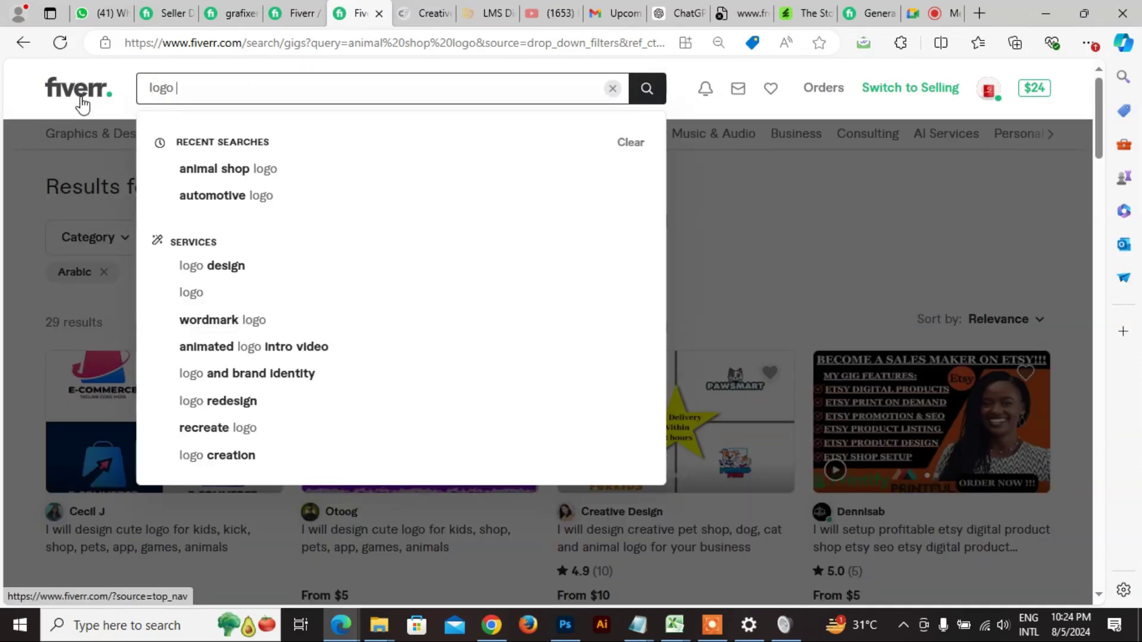
type("n")
key("Return")
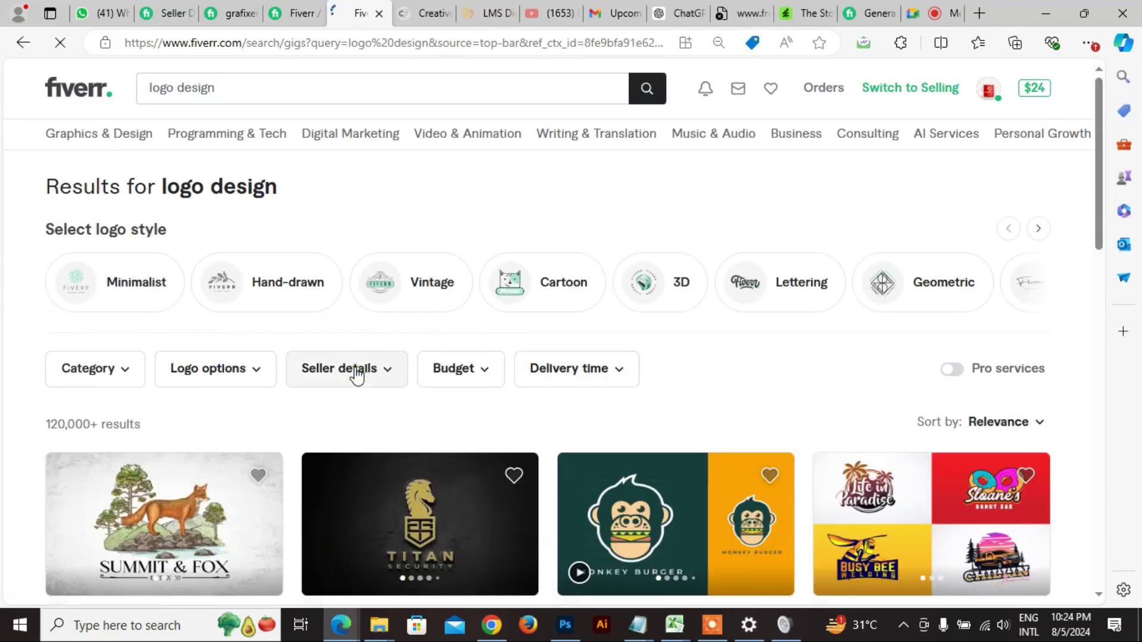
- Filter the logo design results to sellers who speak Arabic and look over the matching gigs
scroll(403, 379, "down", 5)
left_click(371, 215)
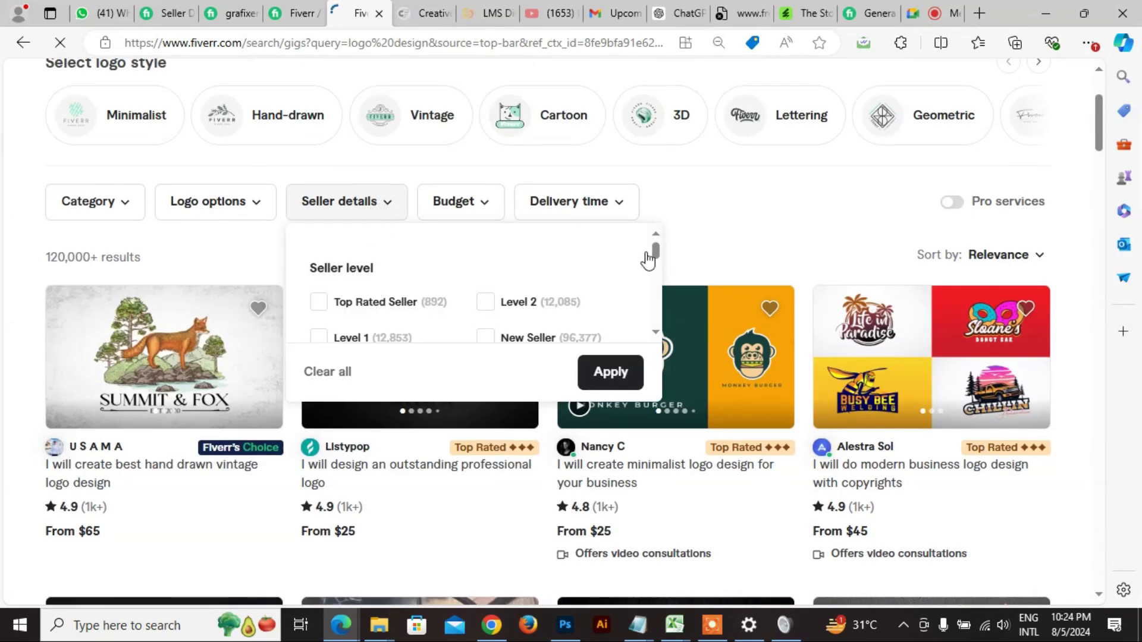
scroll(655, 254, "down", 3)
scroll(416, 288, "down", 2)
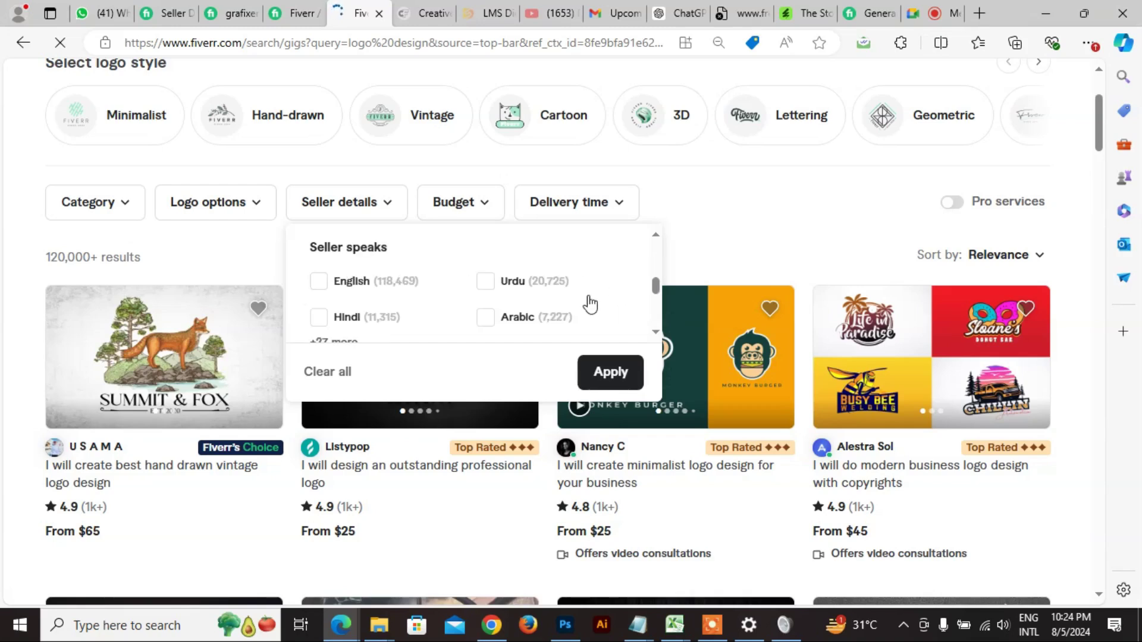
scroll(394, 296, "down", 1)
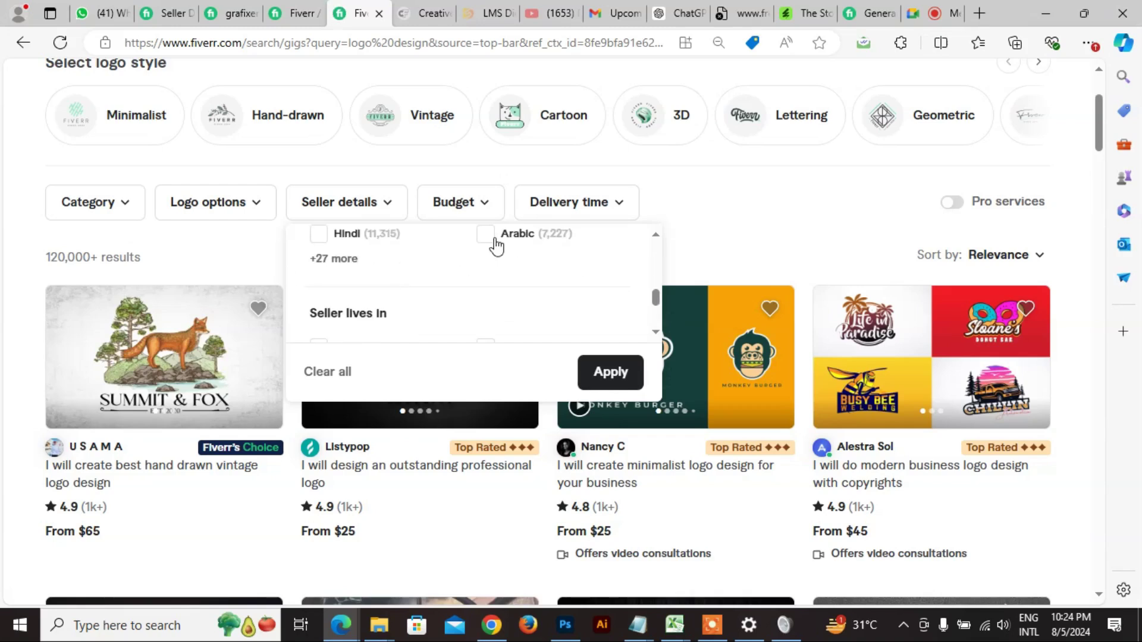
left_click(486, 234)
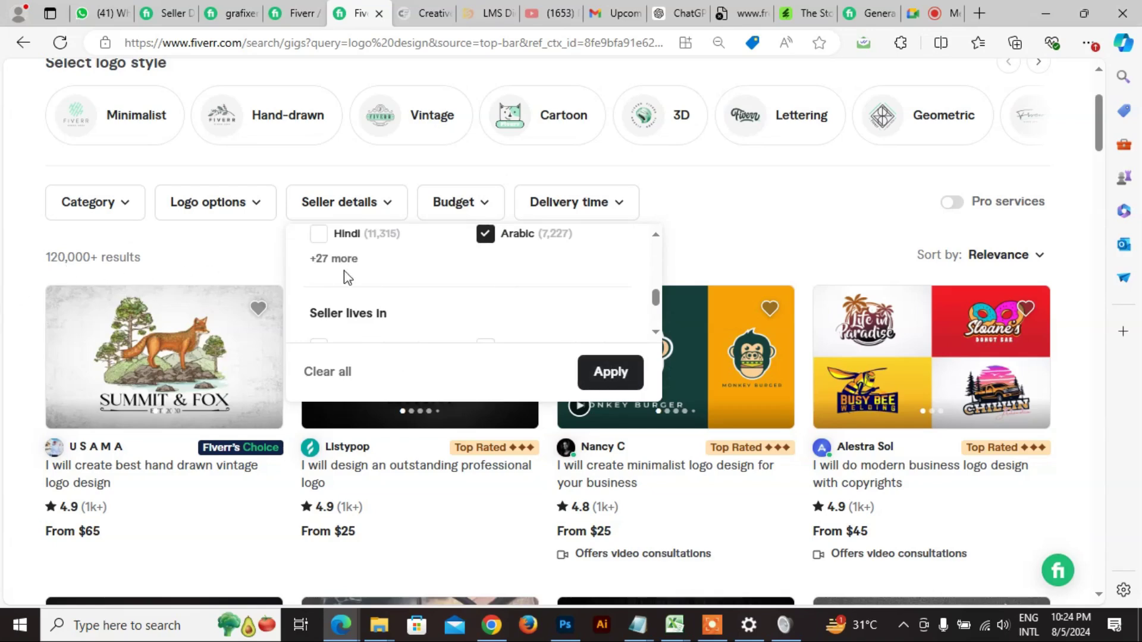
left_click(611, 383)
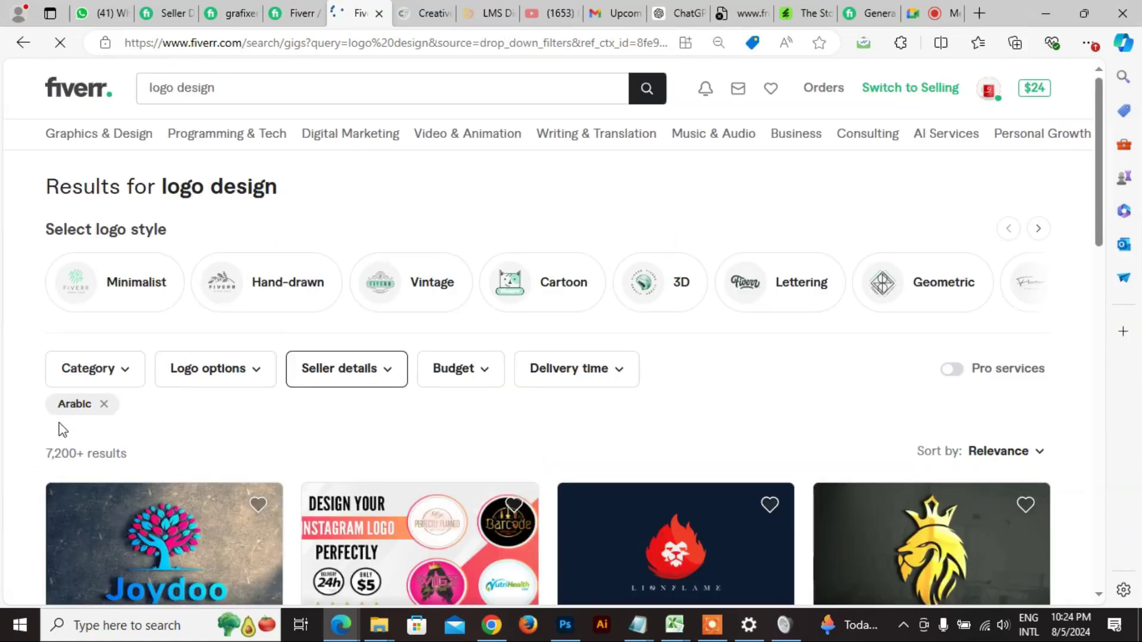
scroll(95, 429, "down", 3)
scroll(615, 343, "down", 12)
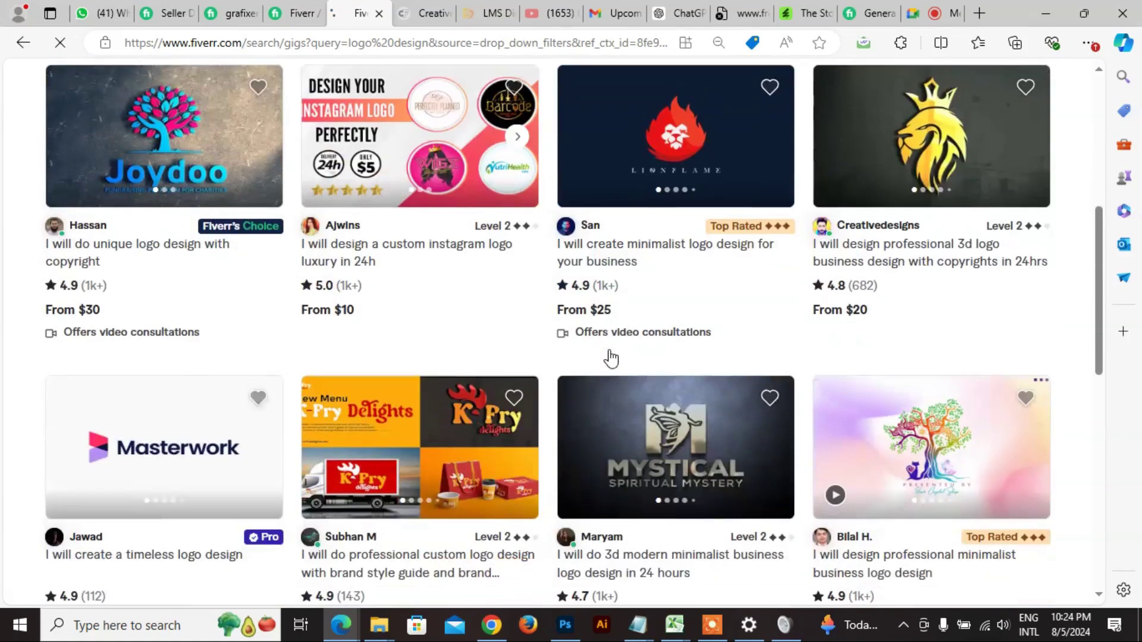
scroll(489, 385, "up", 5)
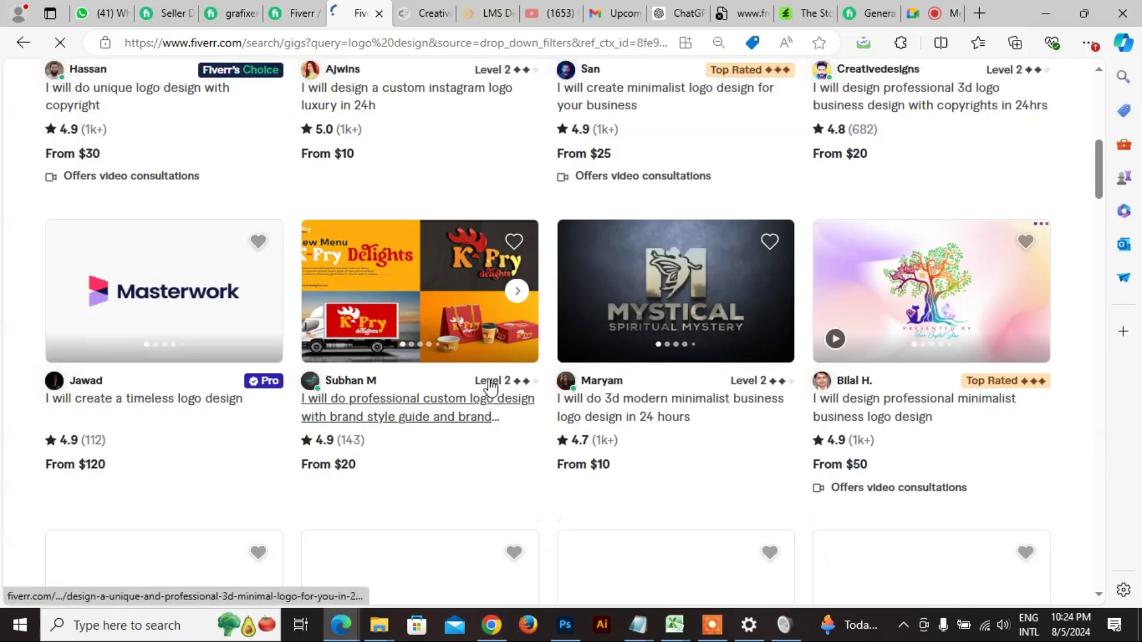
scroll(476, 383, "up", 4)
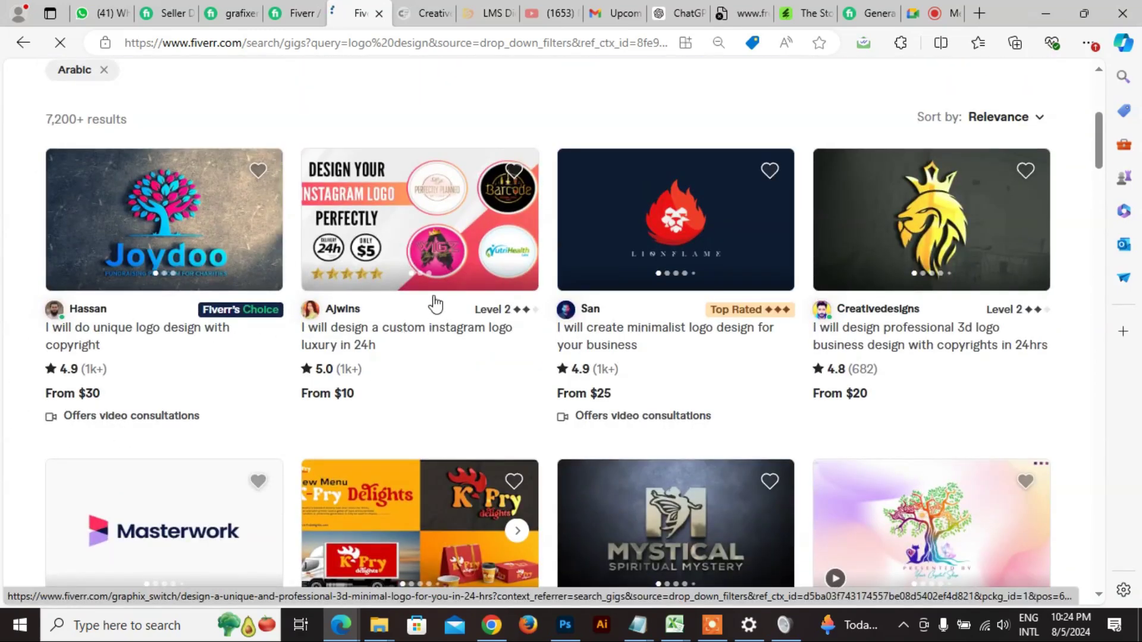
- Return to the seller's own profile page at its Languages section
left_click(285, 16)
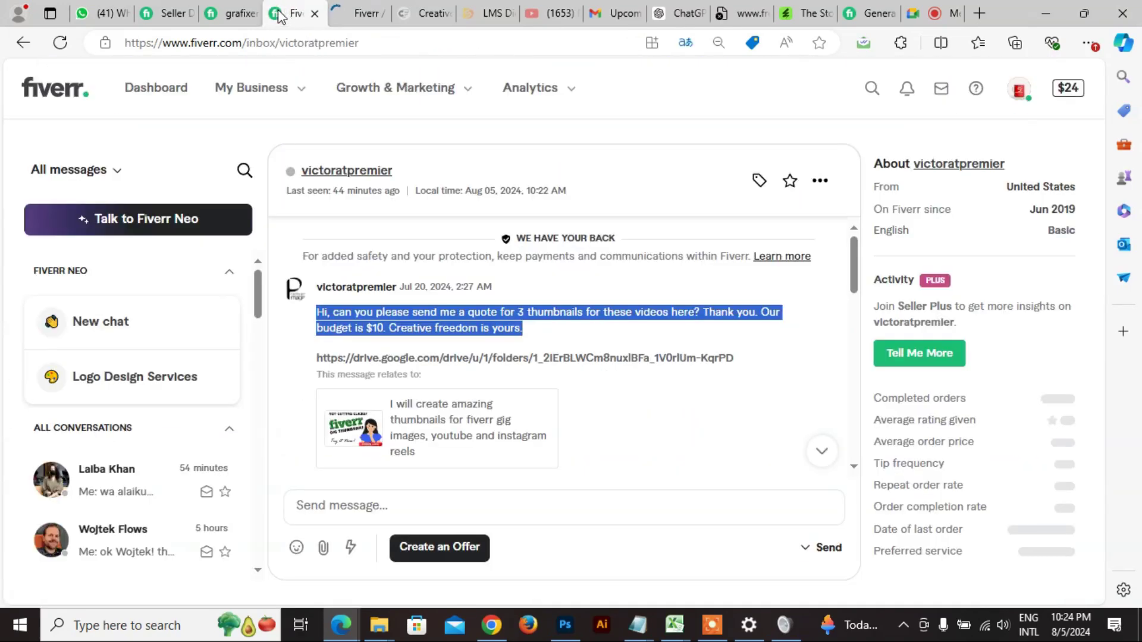
left_click(233, 14)
left_click(165, 18)
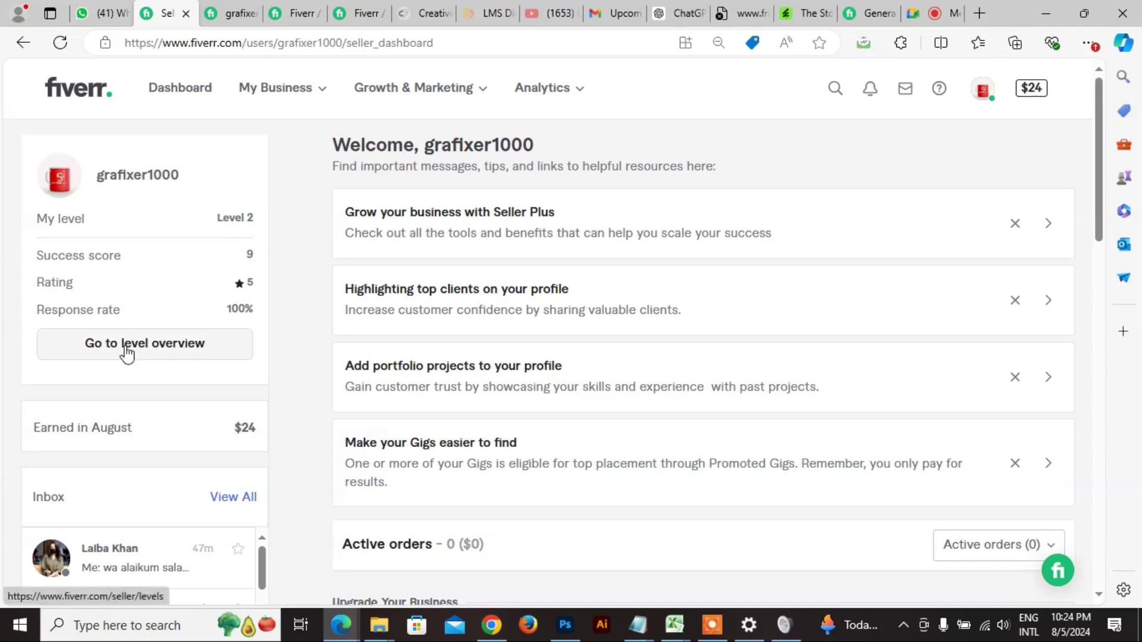
left_click(232, 14)
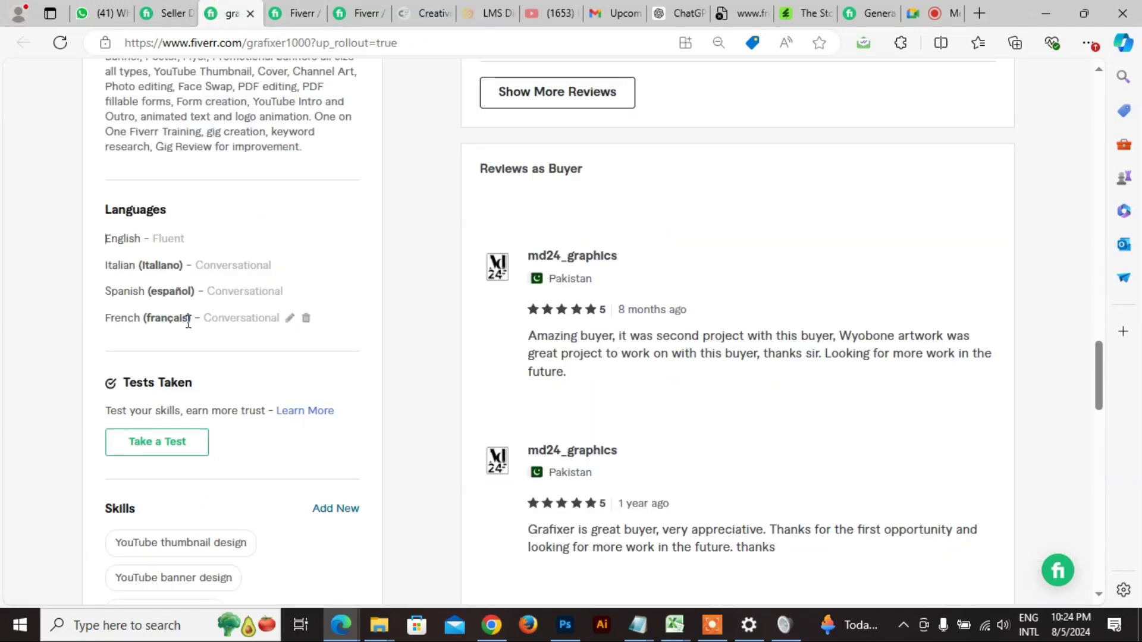
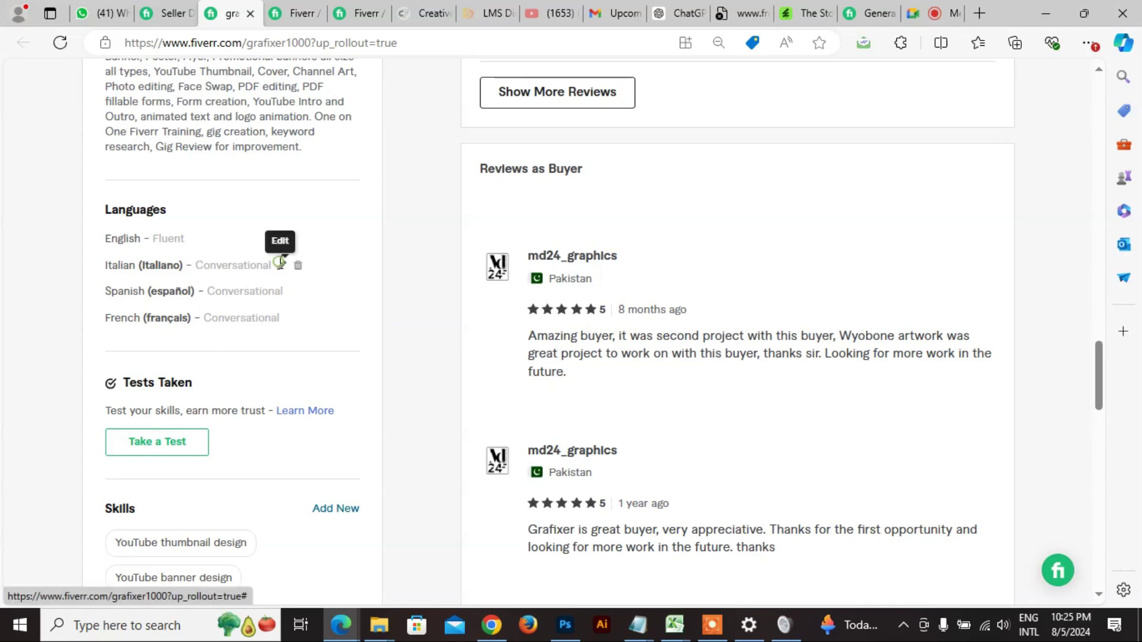
- Replace Italian with Arabic in the profile's languages and save the change
left_click(282, 265)
key("ctrl+a")
key("BackSpace")
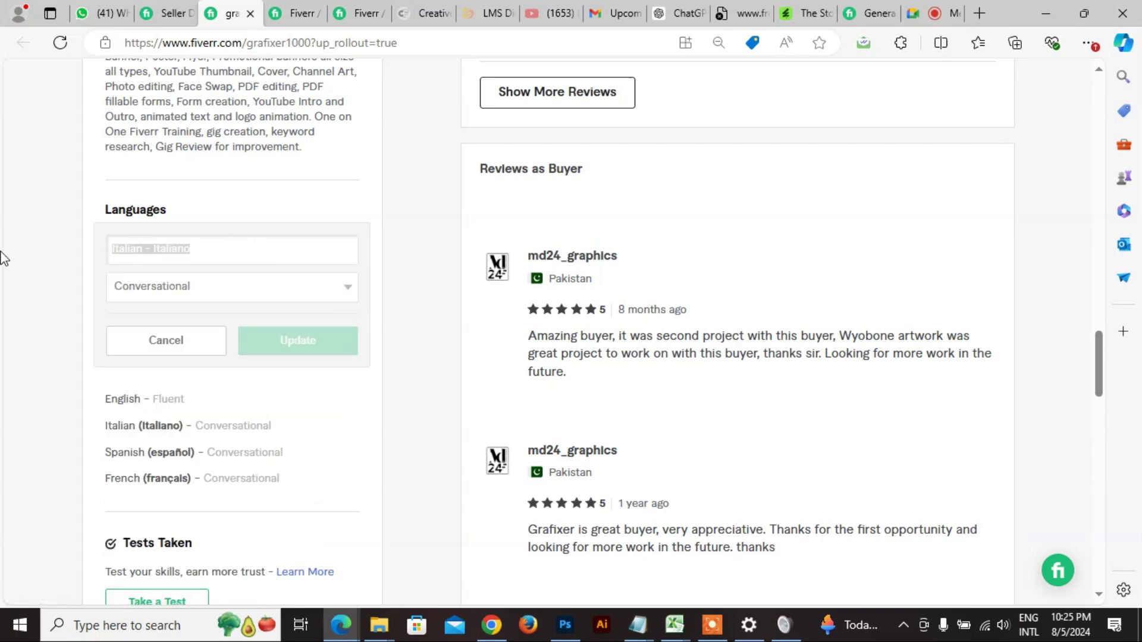
type("Arab")
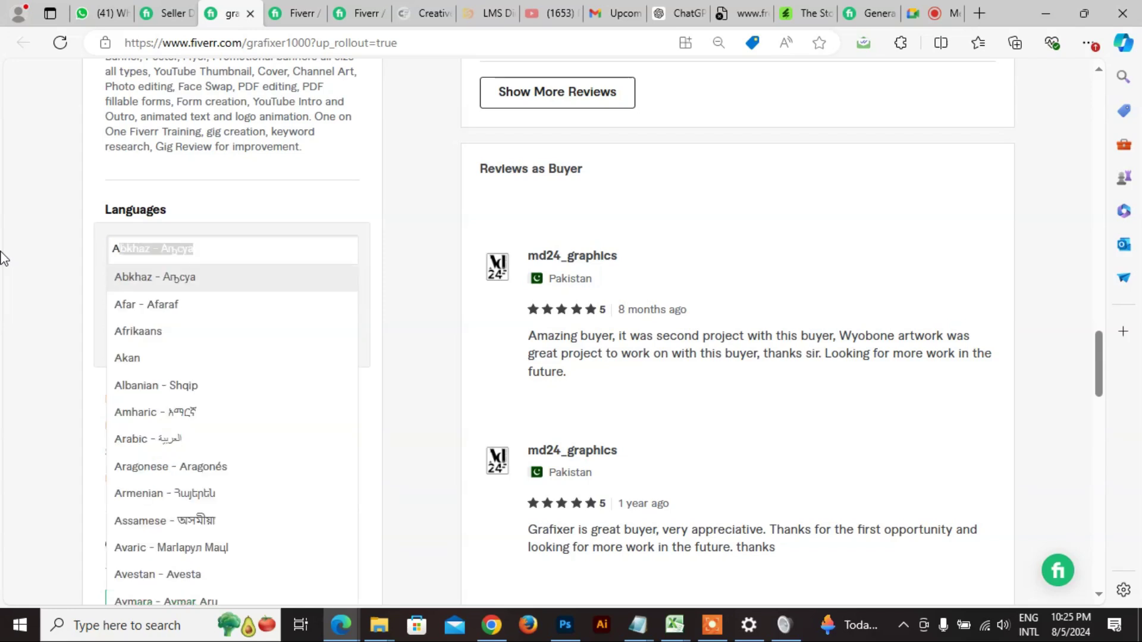
left_click(128, 278)
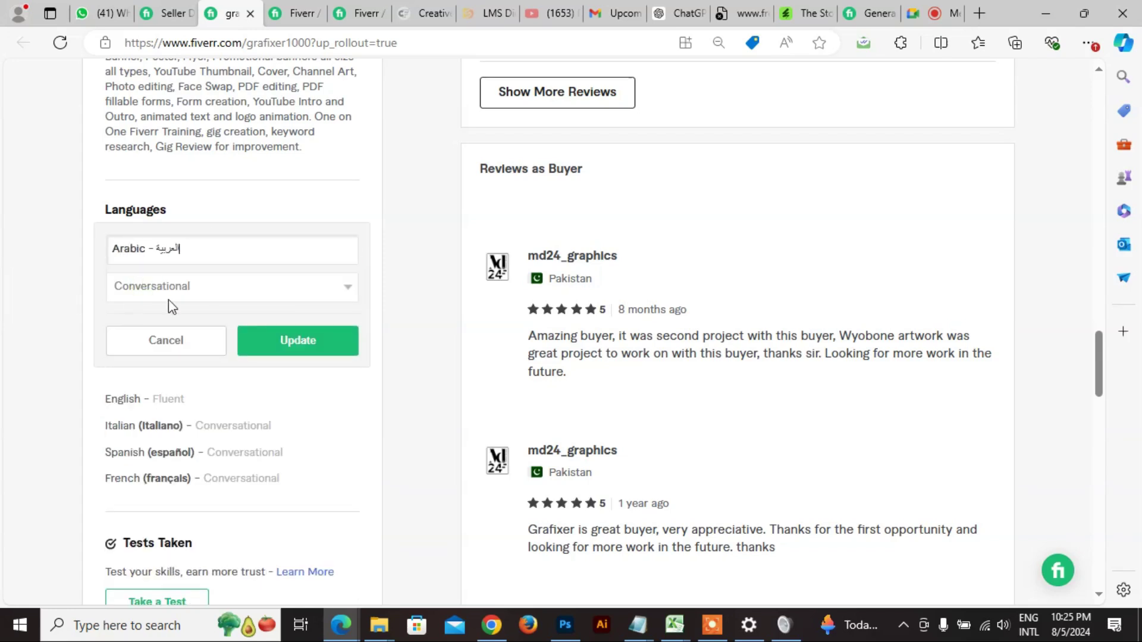
left_click(287, 350)
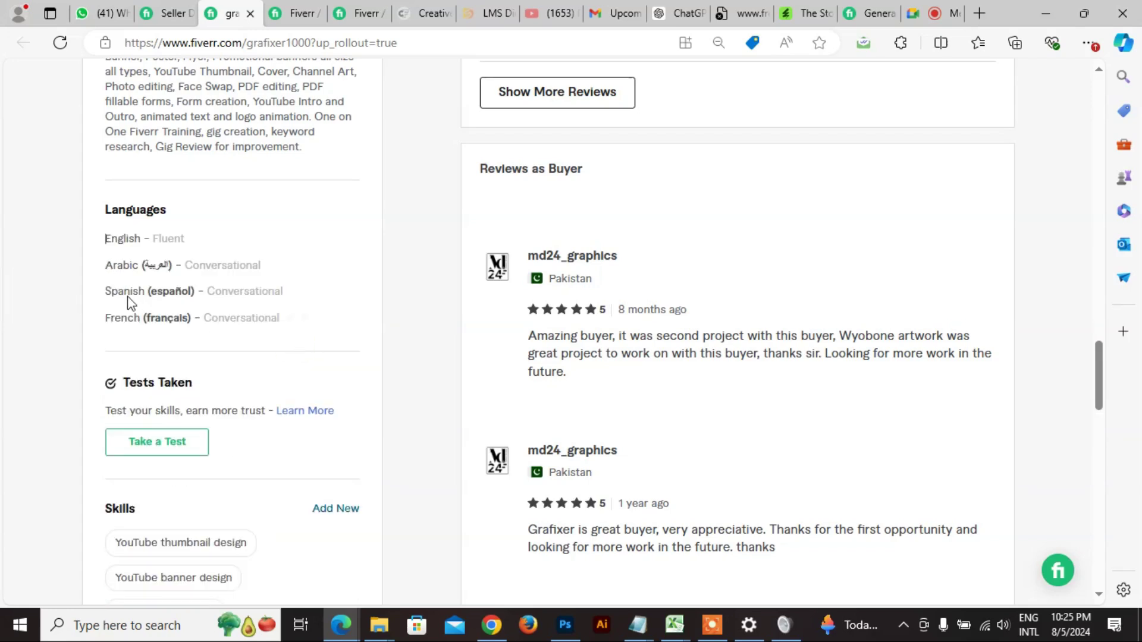
- Open the profile's skill tests and examine the tests offered in each category, including design and language tests, and close the list
scroll(61, 302, "down", 3)
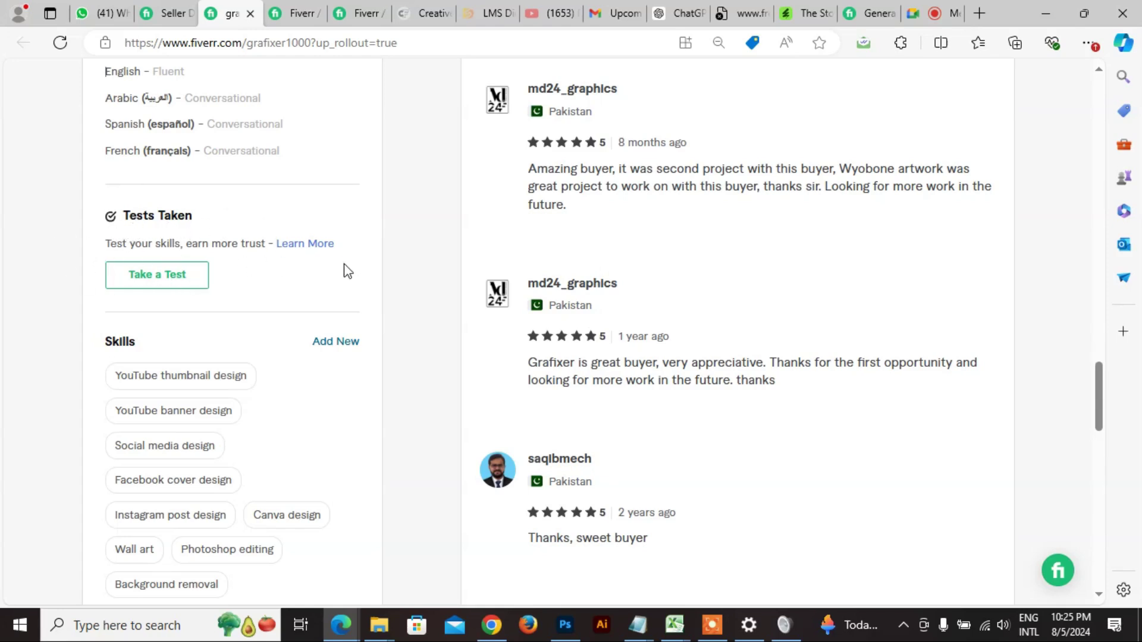
left_click(156, 280)
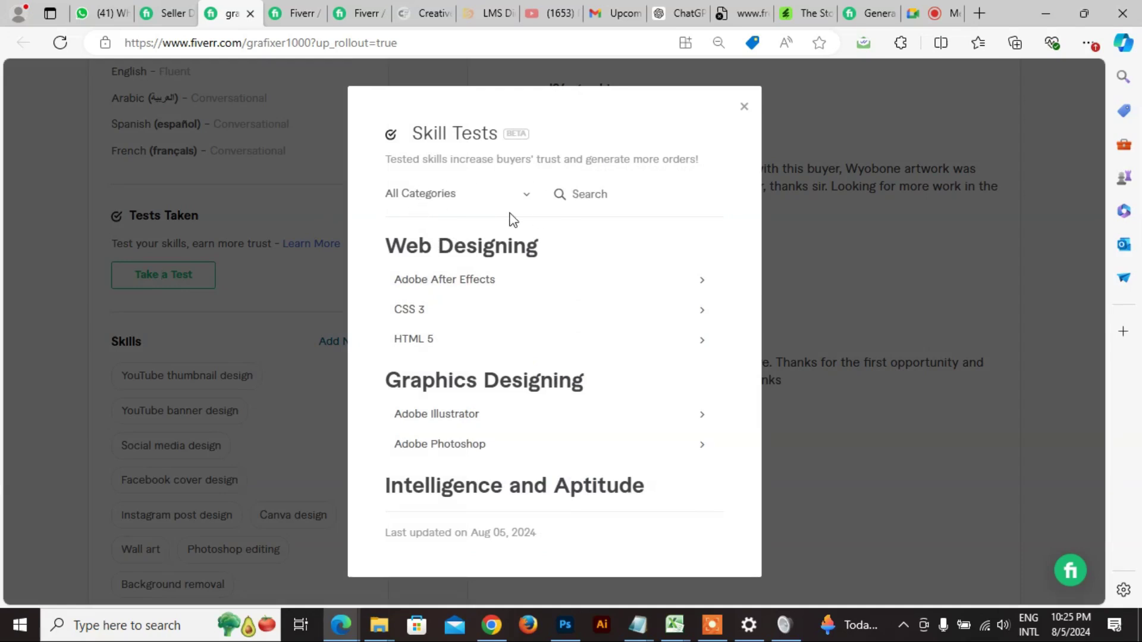
scroll(424, 303, "down", 2)
scroll(485, 316, "up", 1)
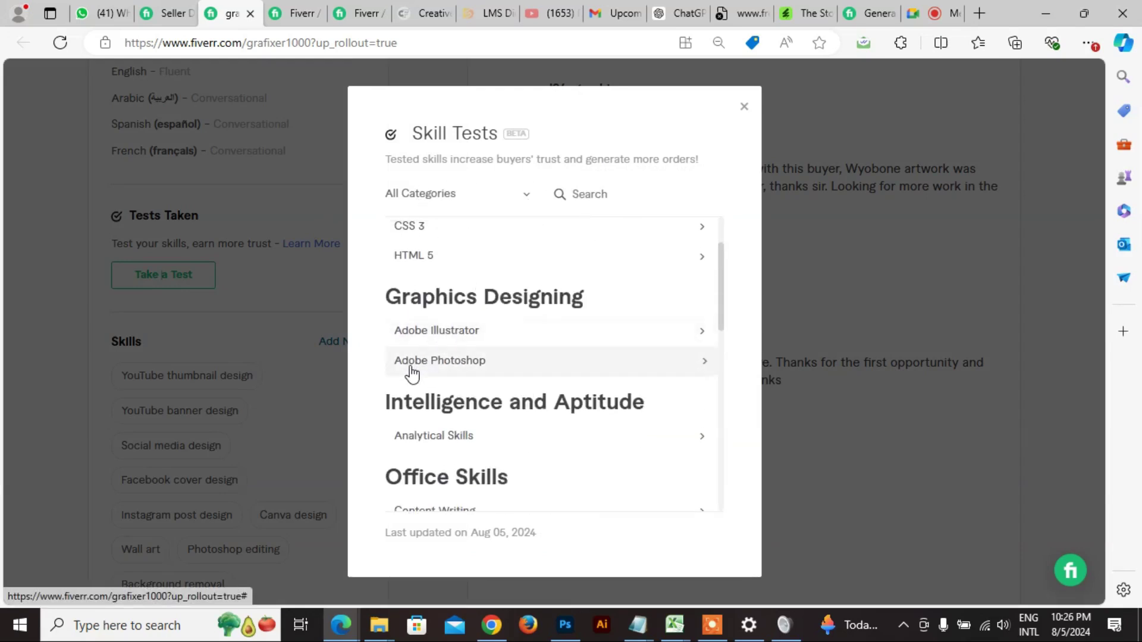
scroll(466, 377, "down", 2)
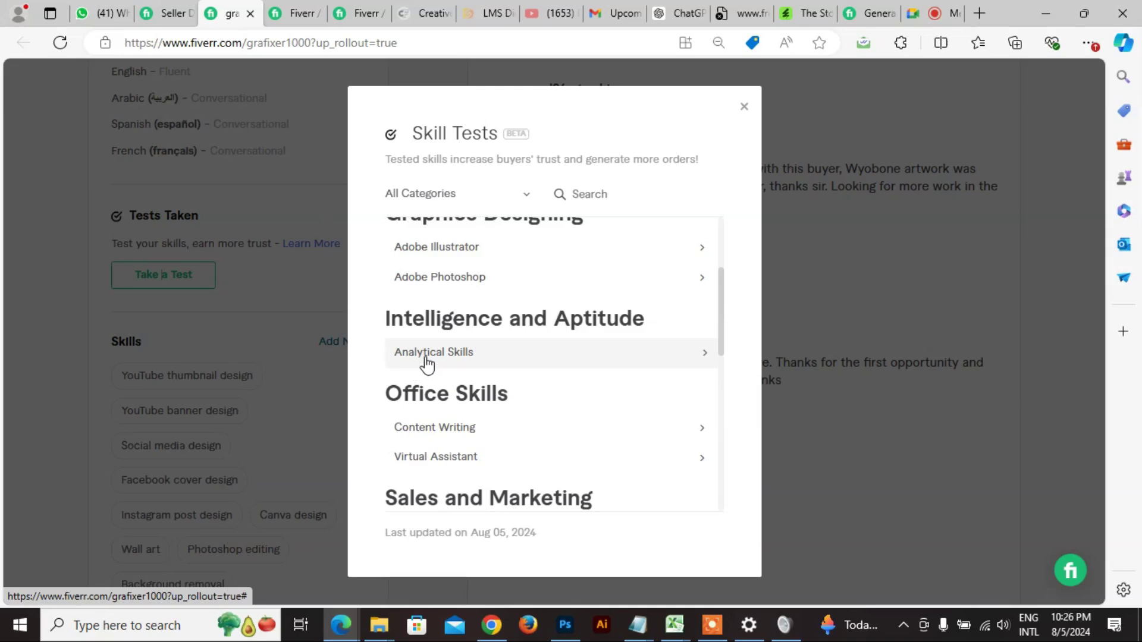
scroll(446, 362, "down", 2)
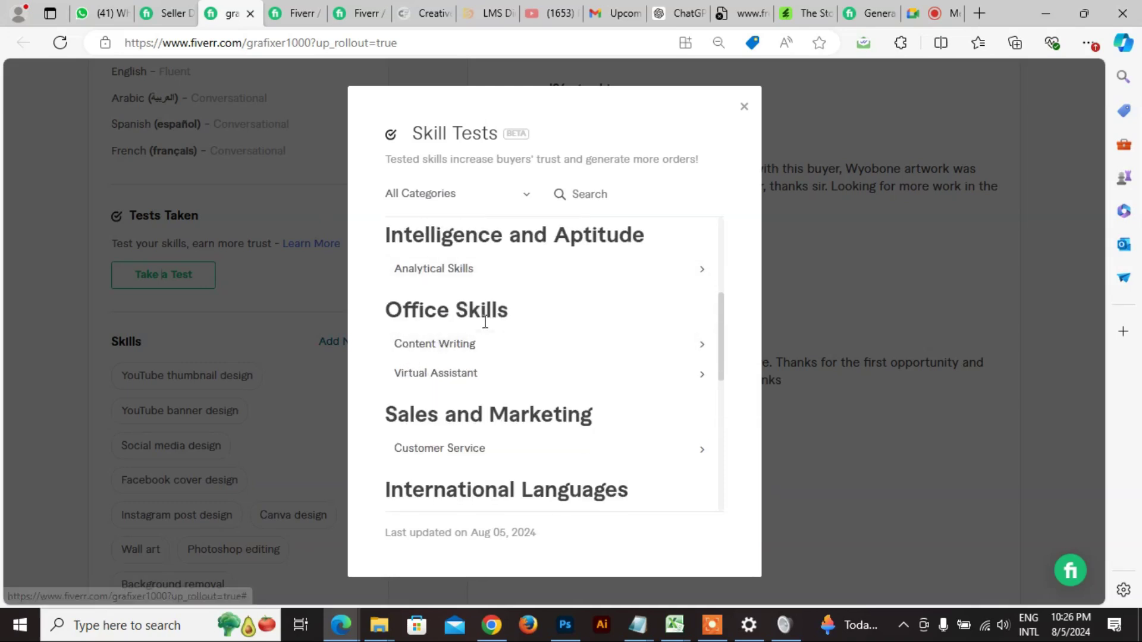
scroll(475, 359, "down", 4)
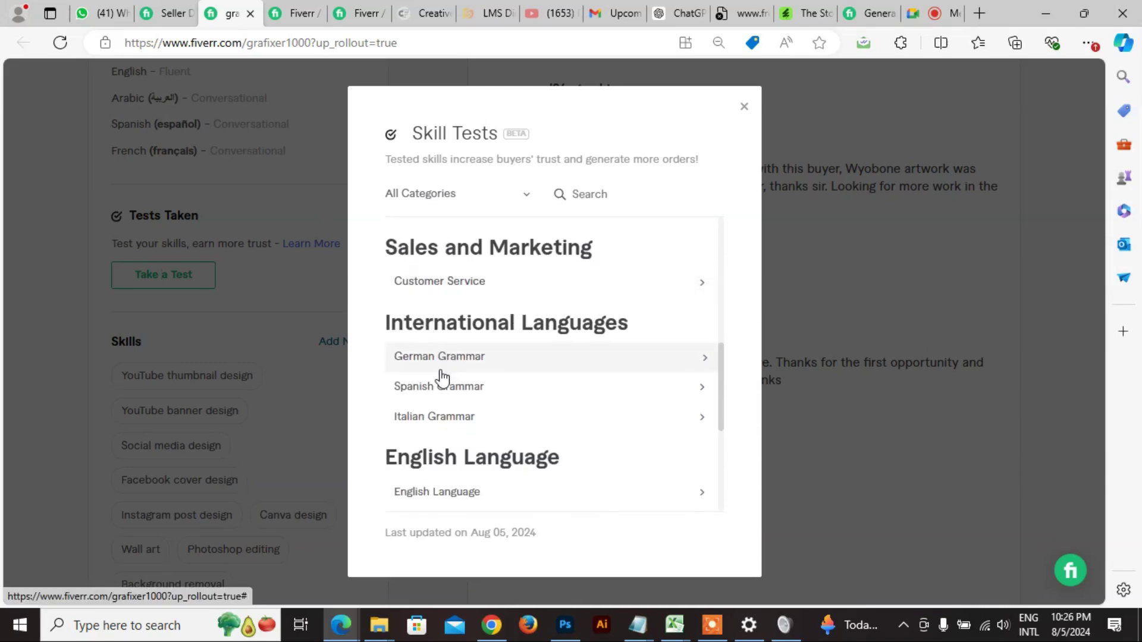
scroll(487, 363, "down", 2)
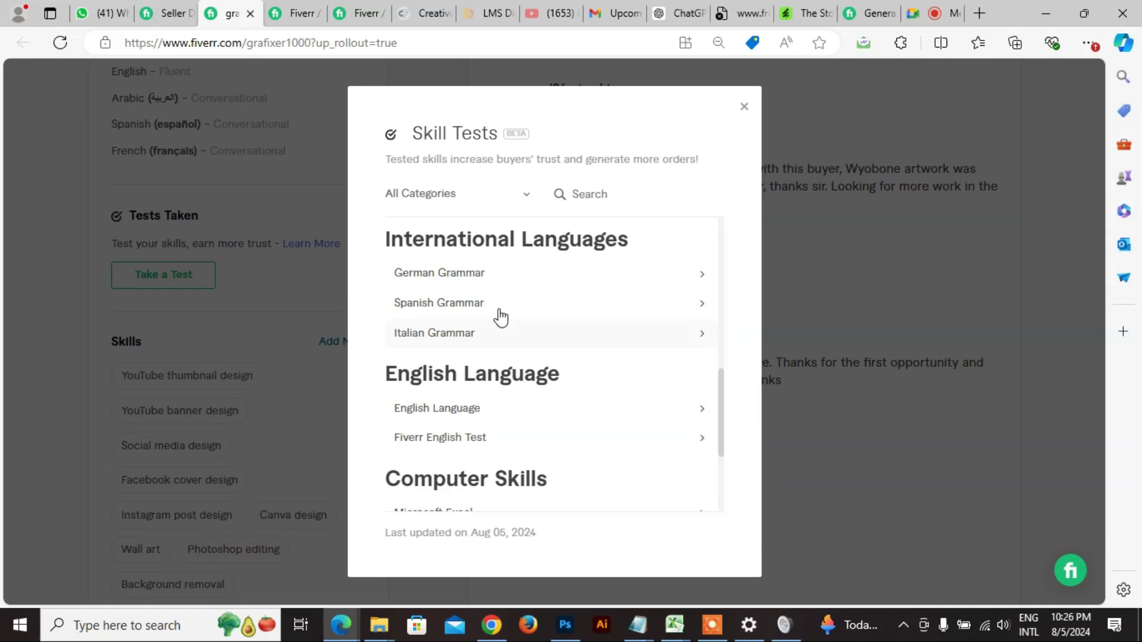
scroll(429, 364, "down", 2)
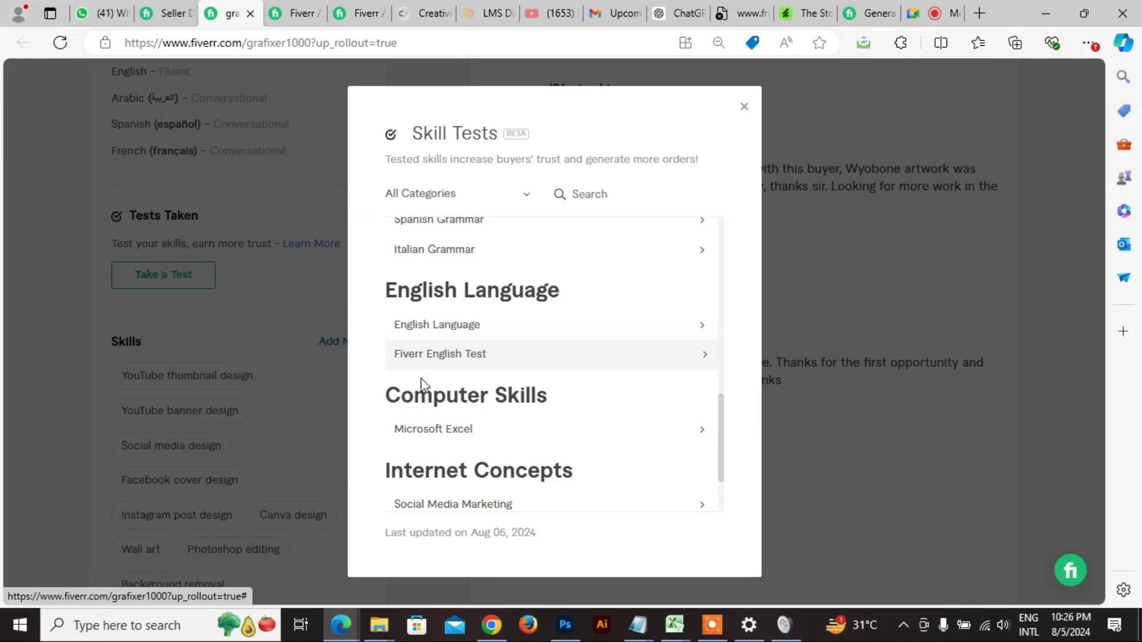
scroll(440, 438, "down", 3)
scroll(497, 469, "up", 10)
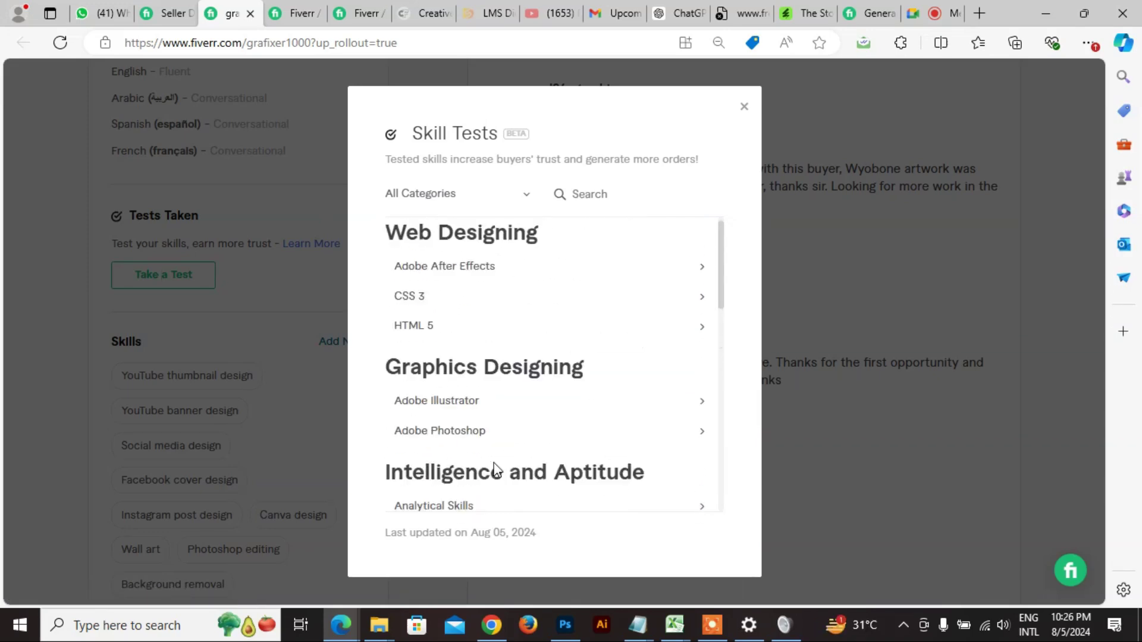
left_click(744, 107)
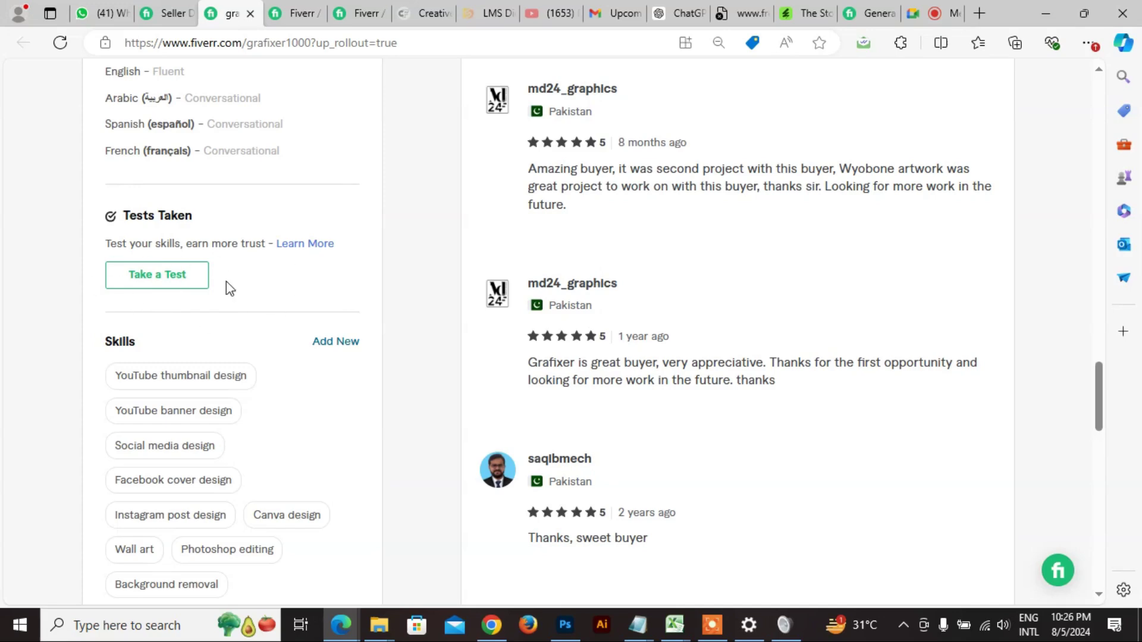
- Add the suggested skill "Logo design" to the profile with the experience level Expert
scroll(291, 341, "down", 4)
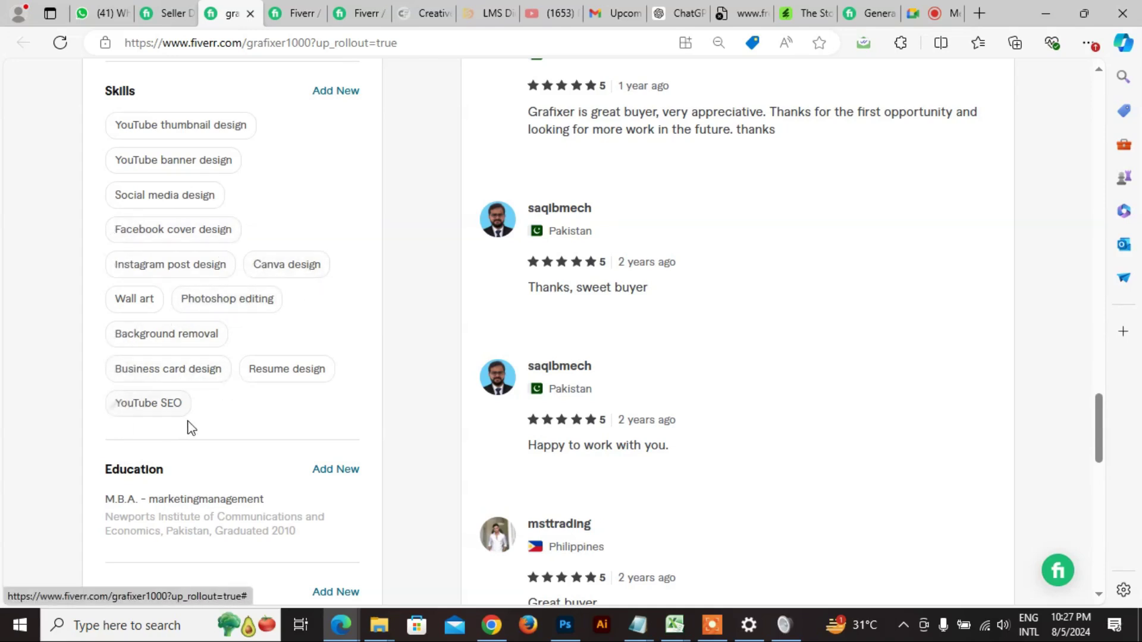
left_click(334, 91)
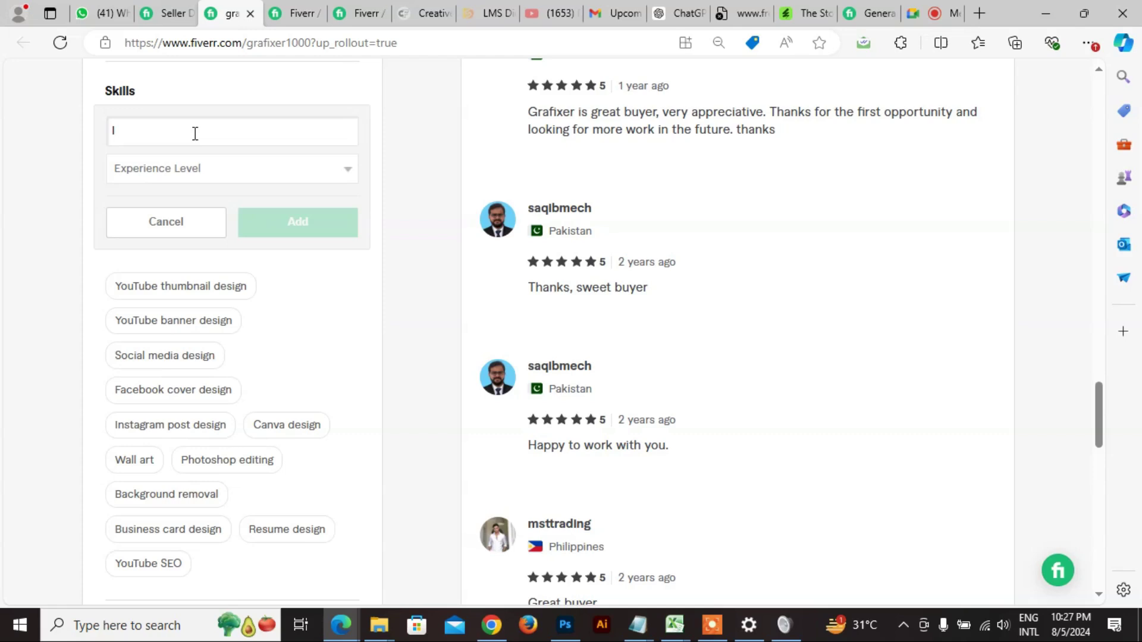
left_click(179, 224)
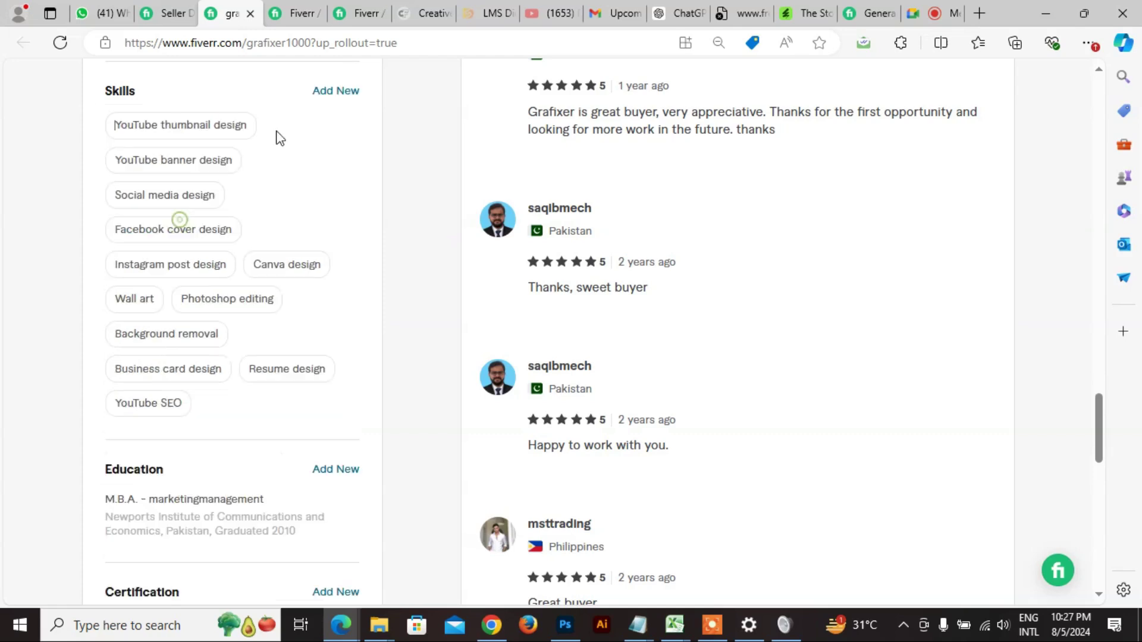
left_click(334, 92)
left_click(221, 131)
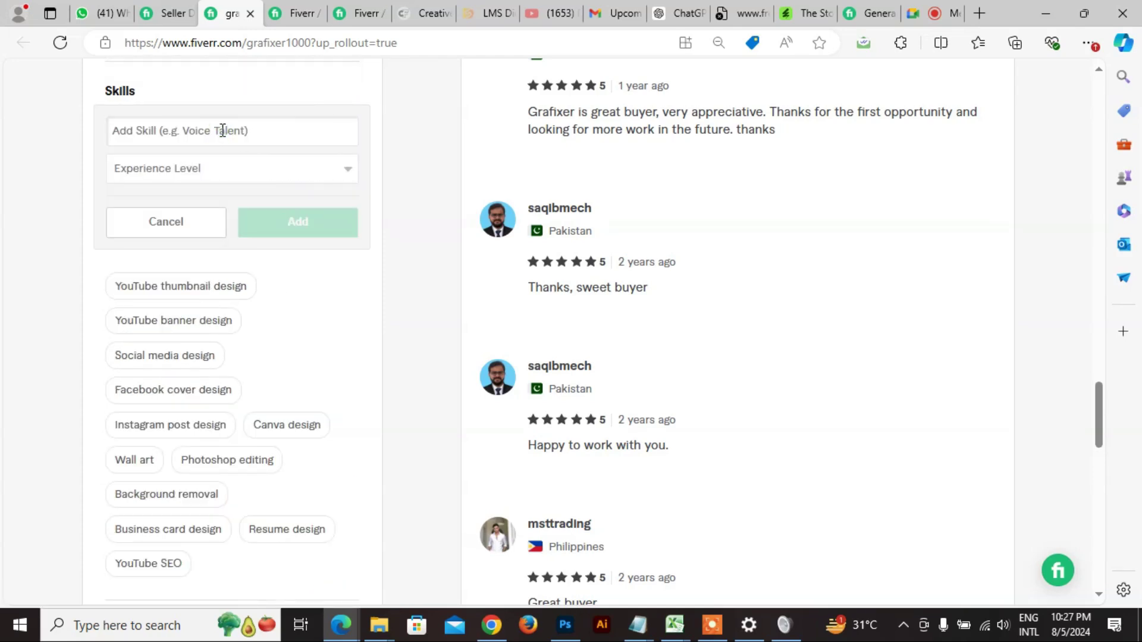
type("Logo")
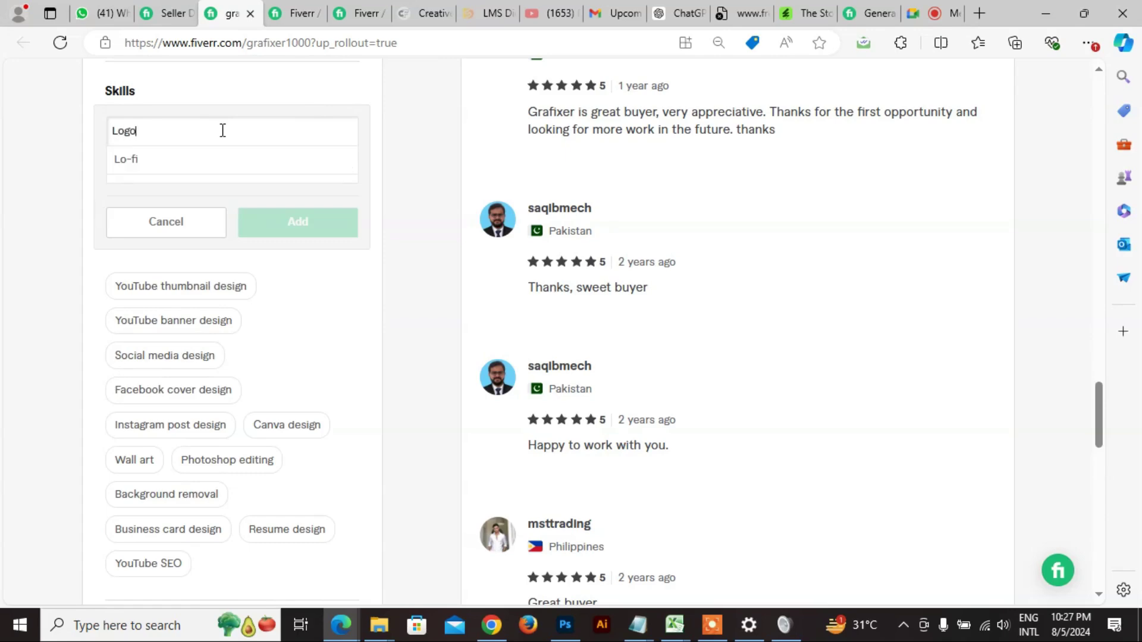
type(" Design")
key("Down")
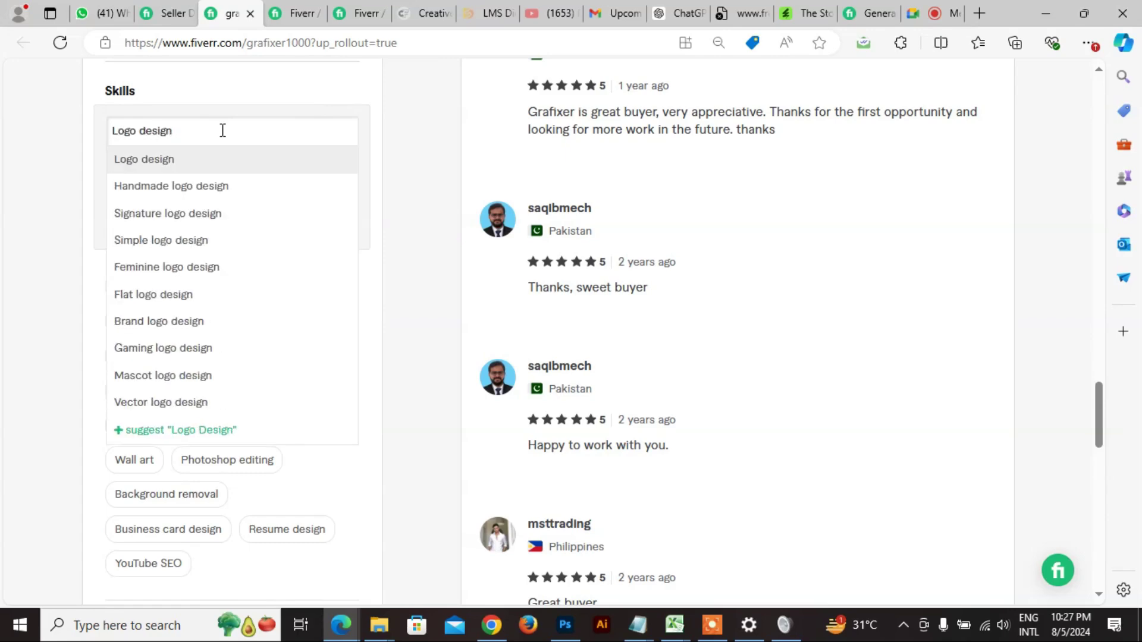
left_click(145, 161)
left_click(145, 169)
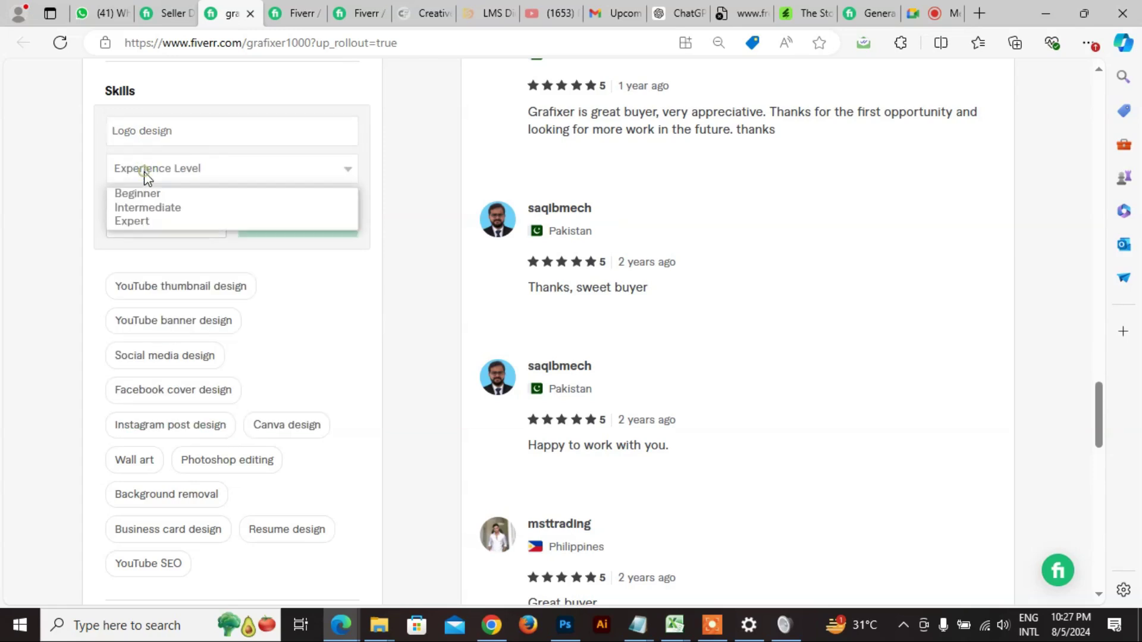
left_click(148, 221)
left_click(277, 232)
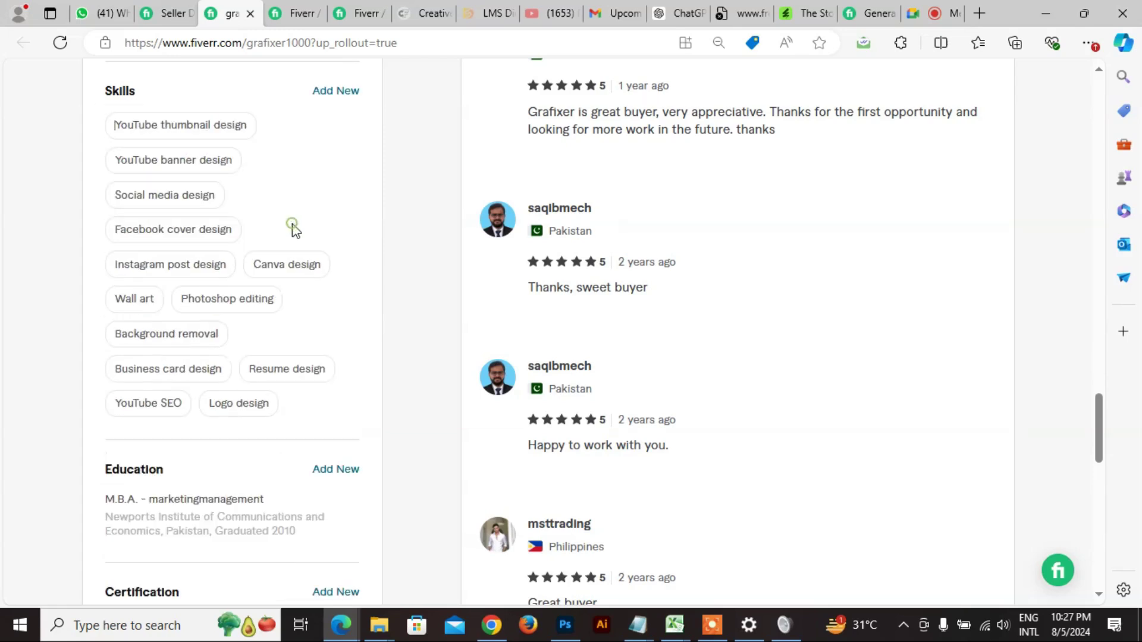
- Add the suggested skill "Minimalist logo design" to the profile with the experience level Expert
left_click(344, 95)
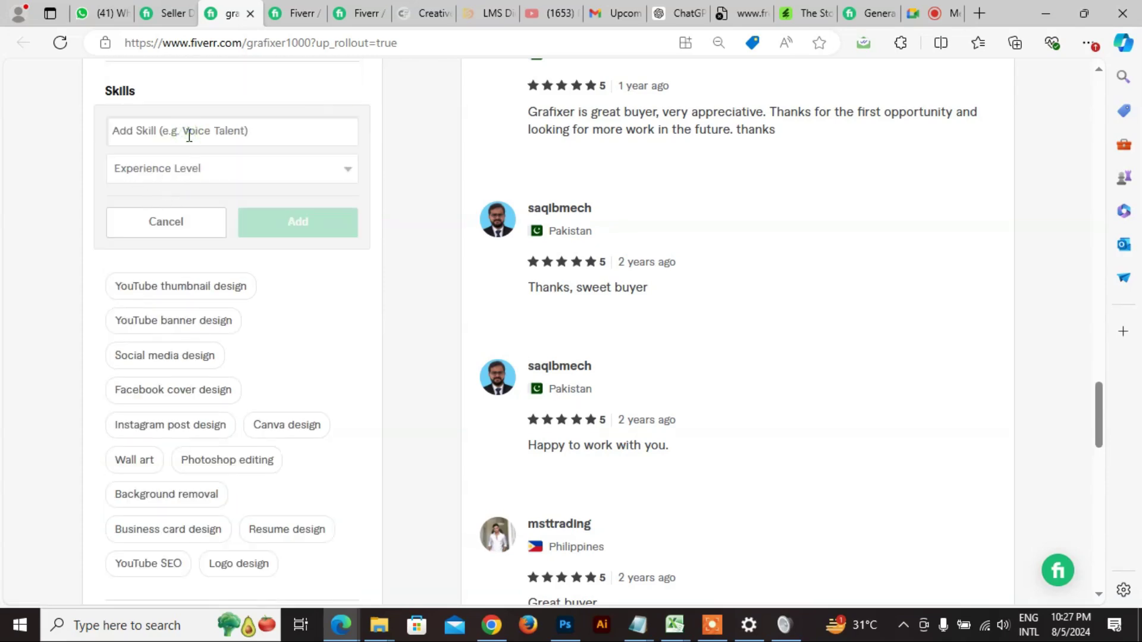
type("minim")
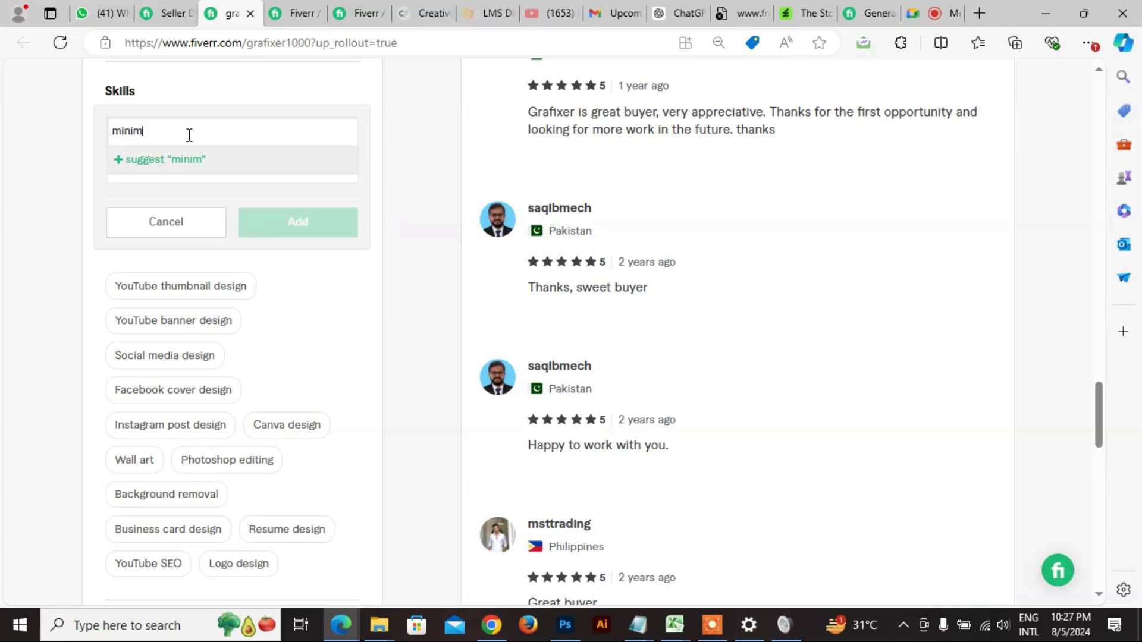
key("BackSpace")
type("n")
key("BackSpace")
type("malist logo")
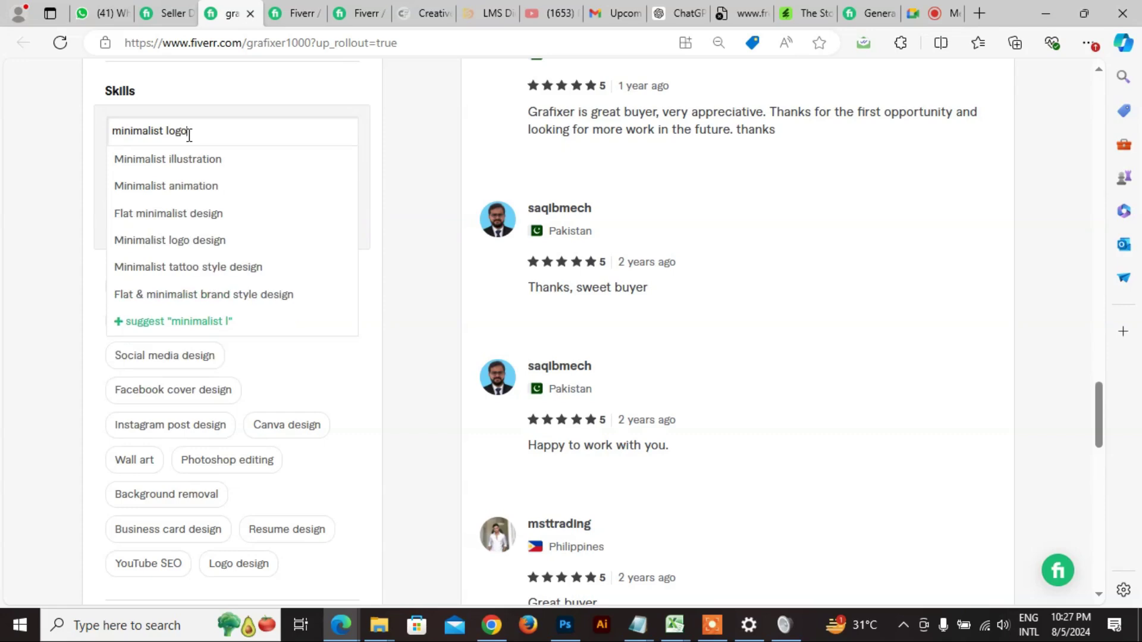
left_click(191, 161)
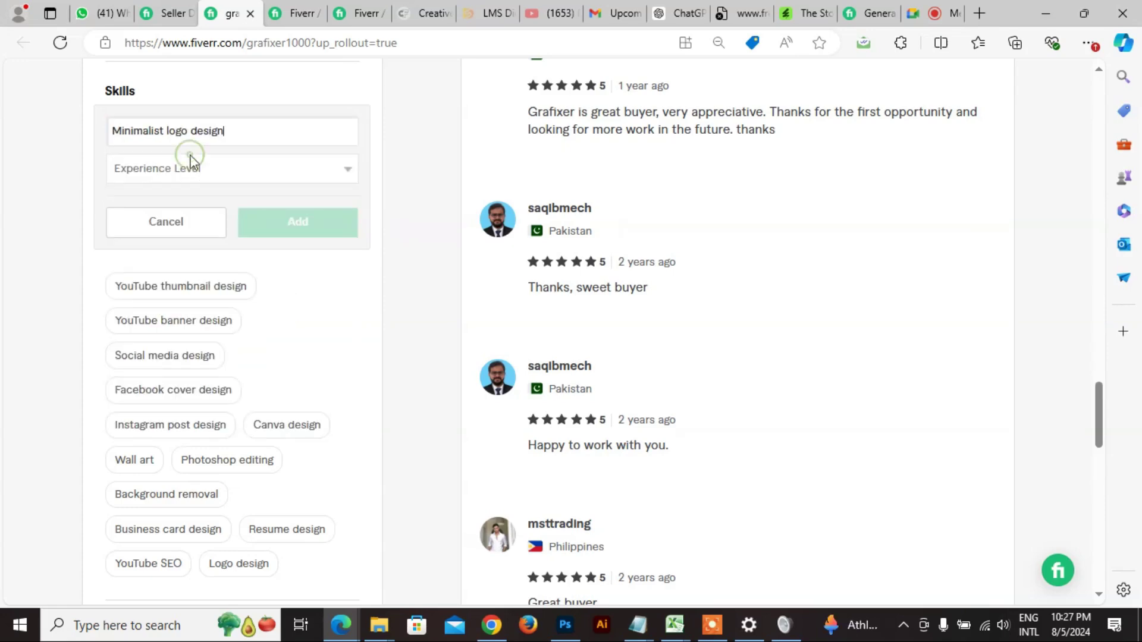
left_click(172, 172)
left_click(144, 221)
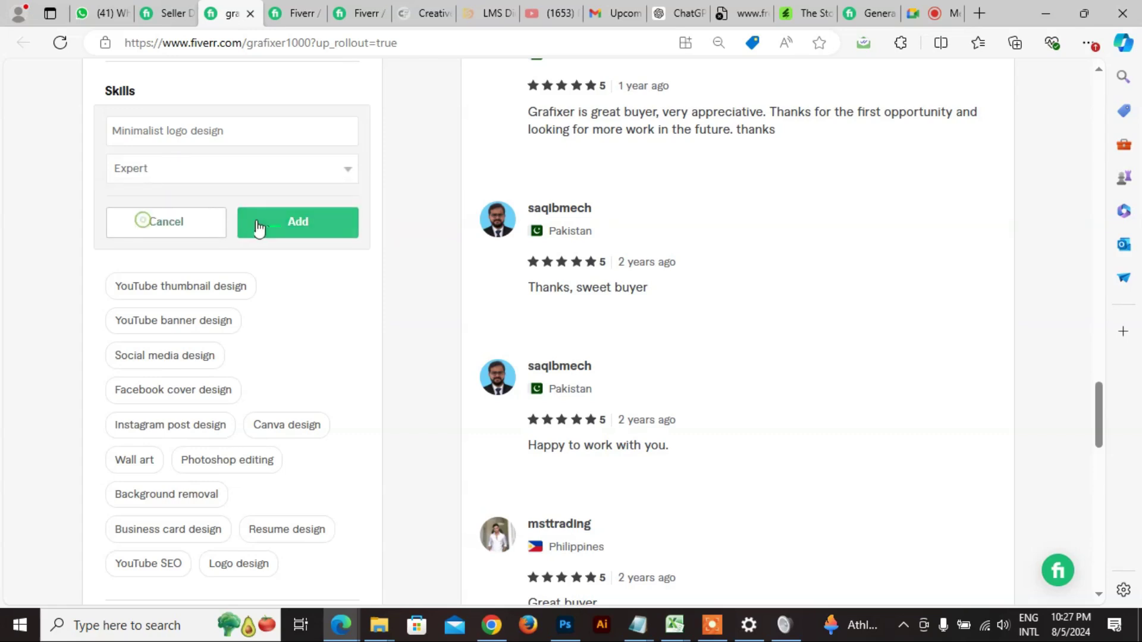
left_click(255, 230)
- Add the suggested skill "Mascot design" to the profile with the experience level Expert
left_click(336, 92)
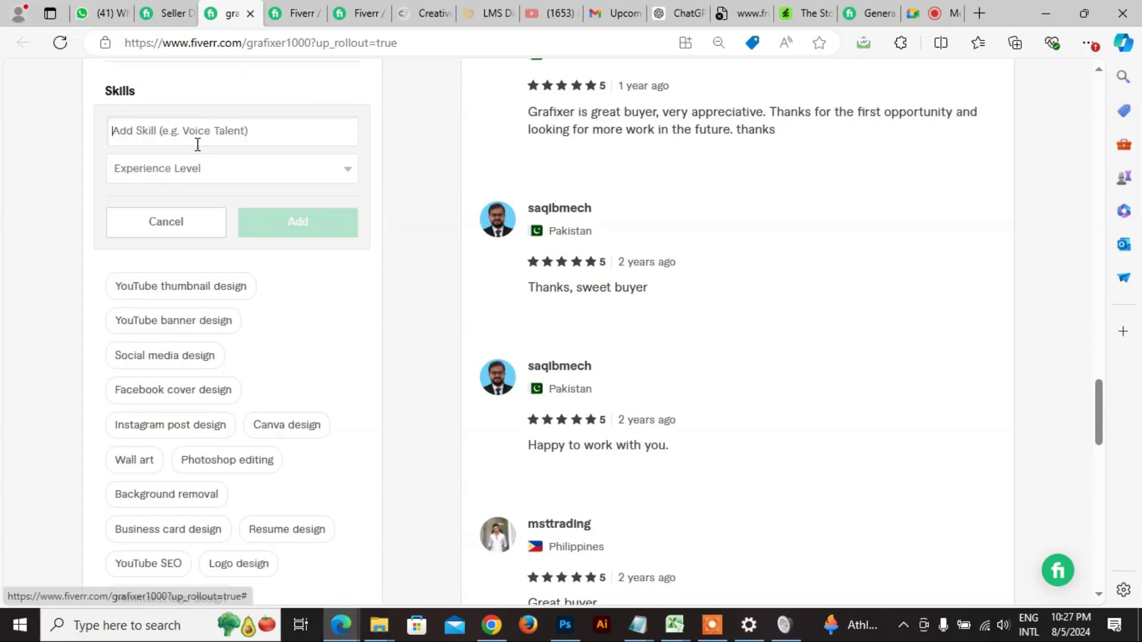
left_click(196, 128)
type("mascot")
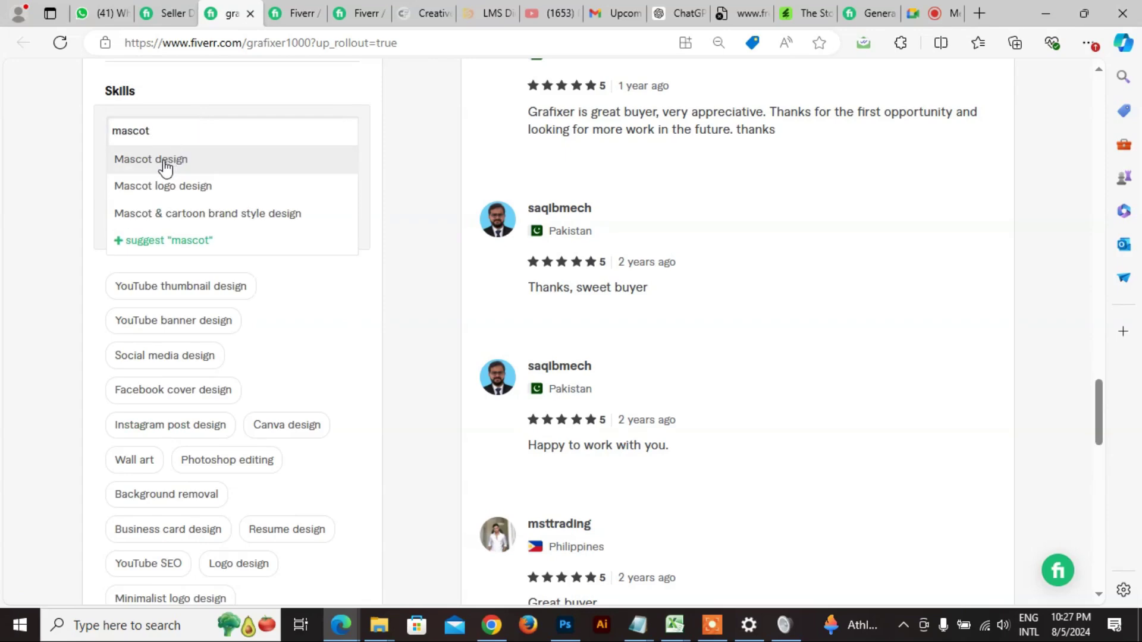
left_click(164, 166)
left_click(158, 168)
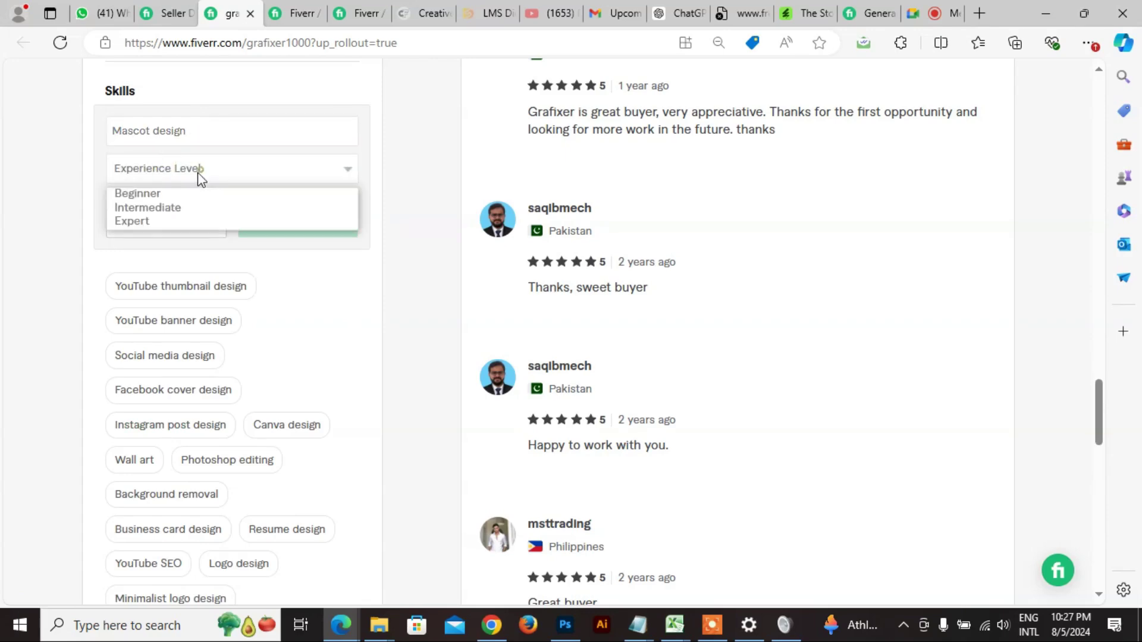
left_click(148, 223)
left_click(273, 217)
- Add the suggested skill "Adobe Illustrator" to the profile with the experience level Expert
left_click(339, 92)
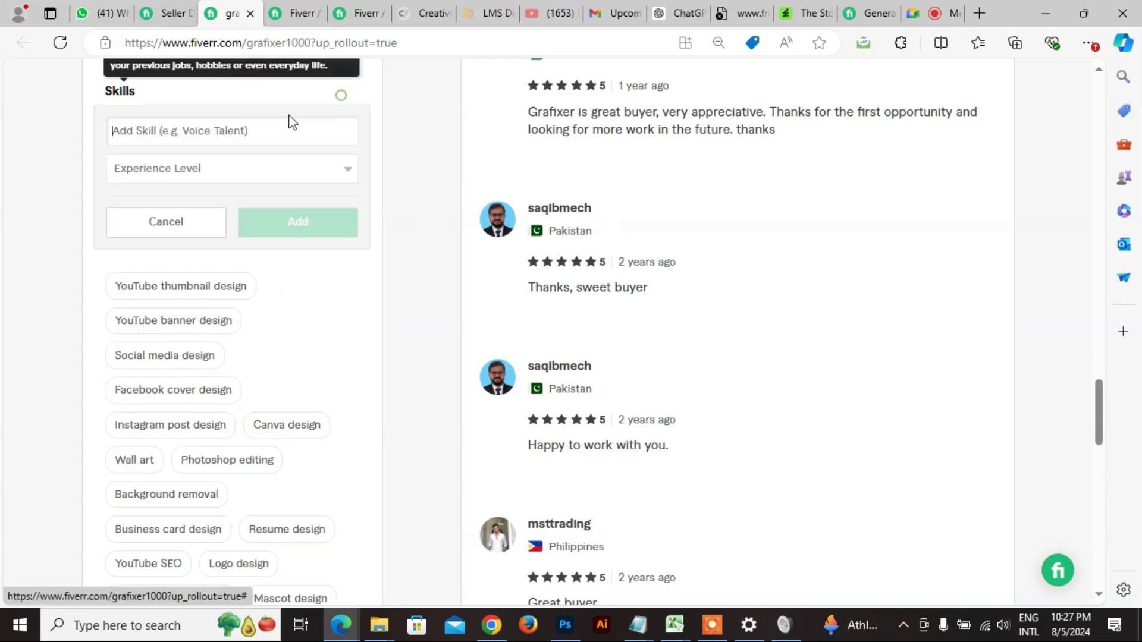
left_click(233, 131)
type("illustrator")
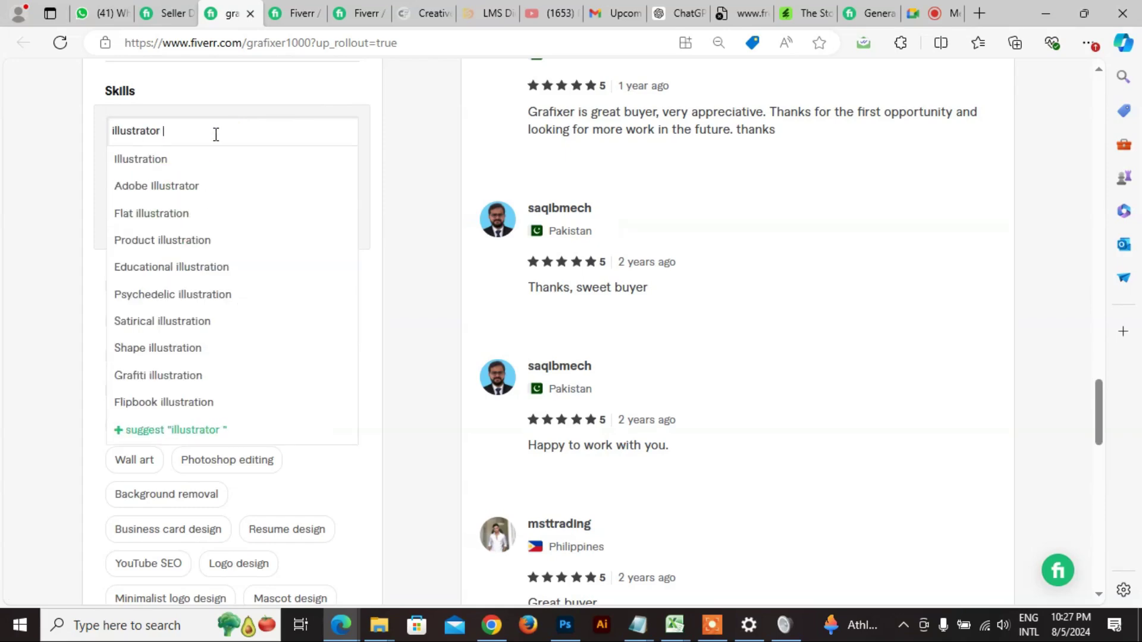
left_click(158, 186)
left_click(137, 168)
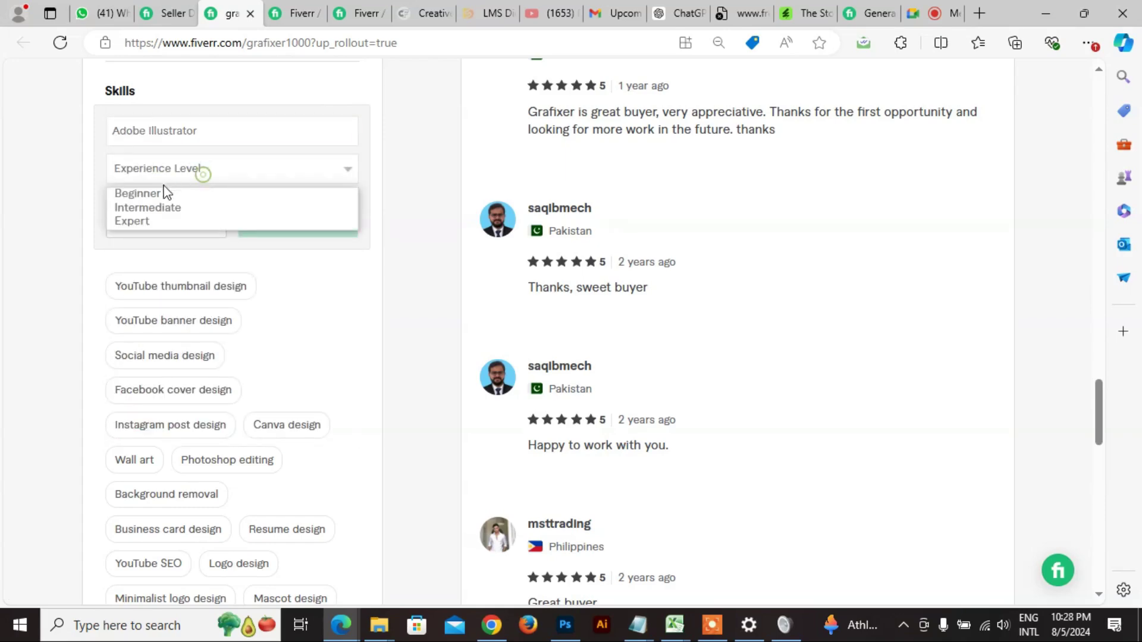
left_click(150, 222)
left_click(297, 223)
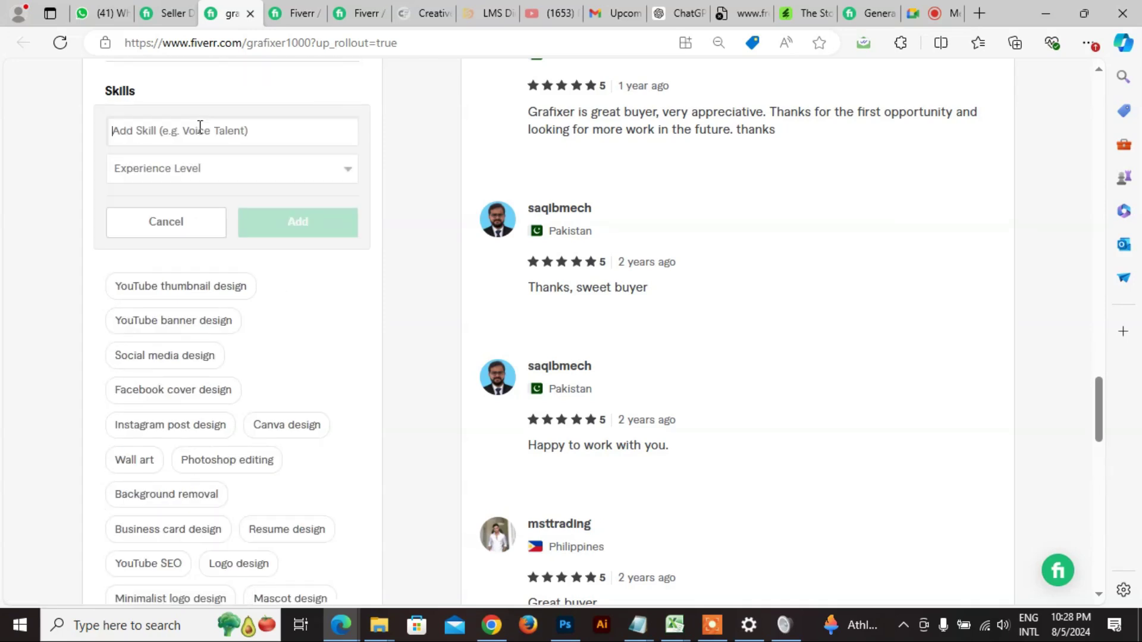
- Add the suggested skill "Adobe Photoshop" at Expert level and check the profile's skills list
left_click(199, 125)
type("photohsop")
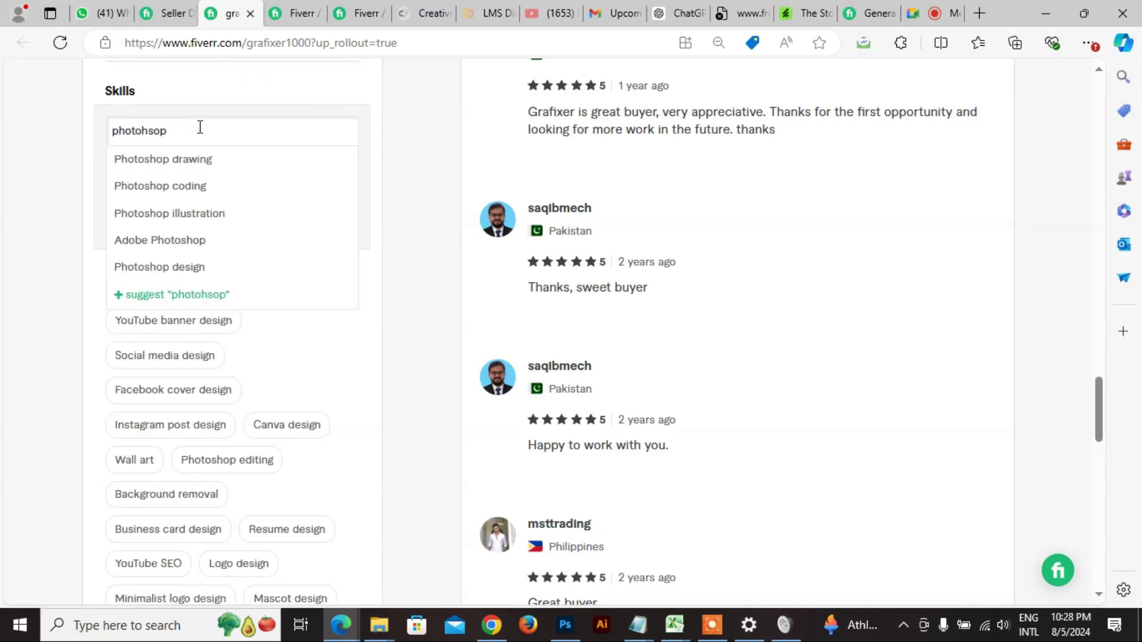
left_click(153, 240)
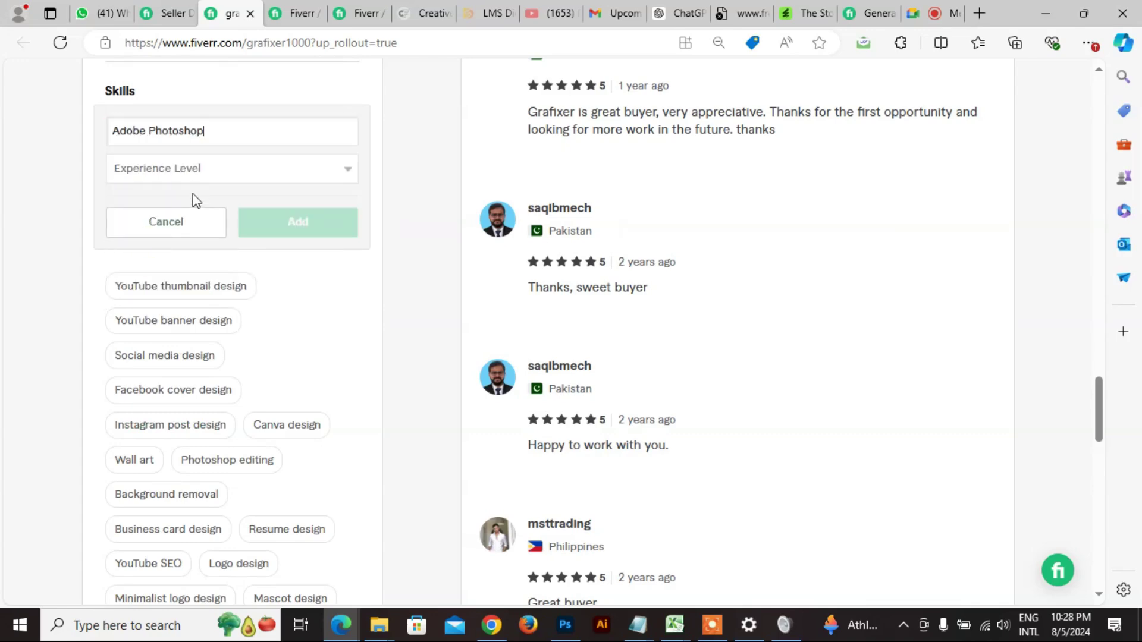
left_click(220, 175)
left_click(140, 222)
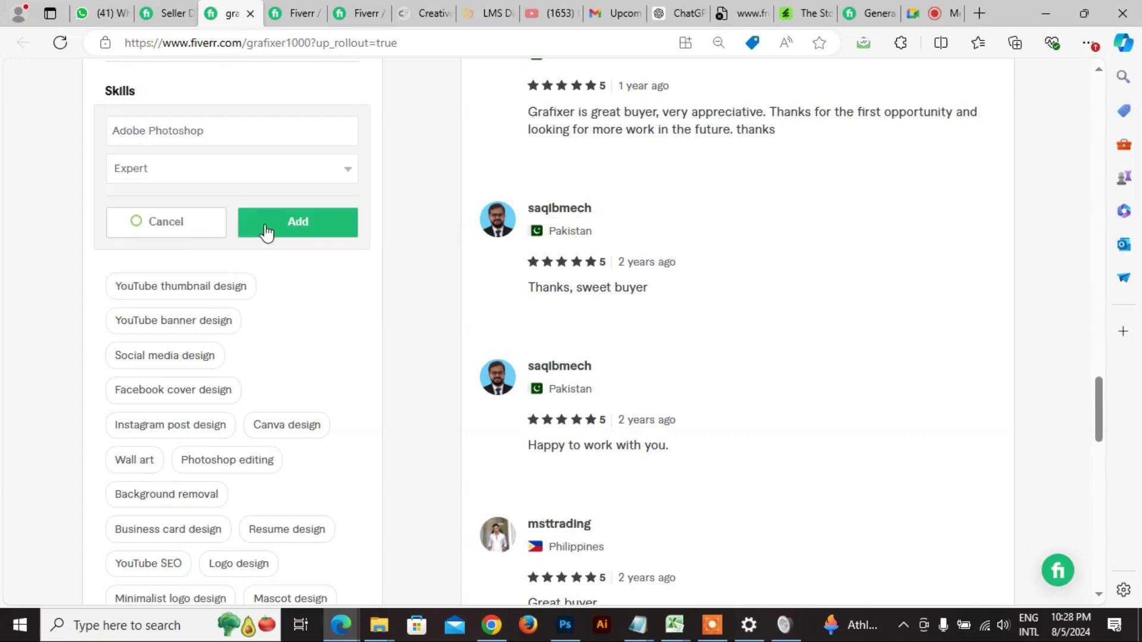
left_click(299, 231)
scroll(283, 327, "down", 3)
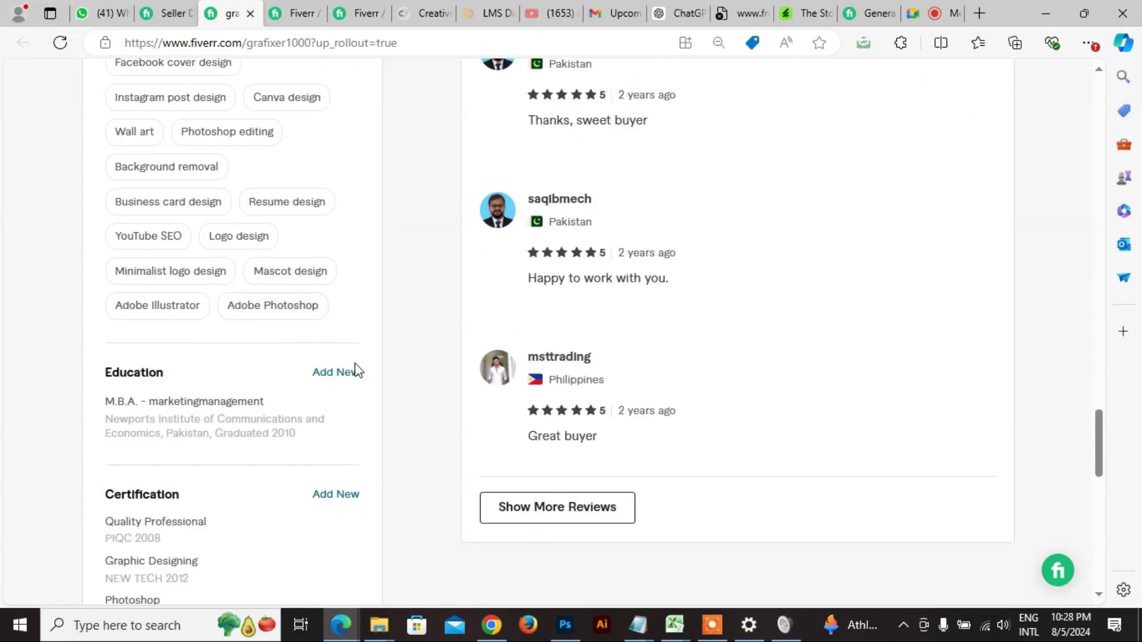
scroll(348, 367, "up", 3)
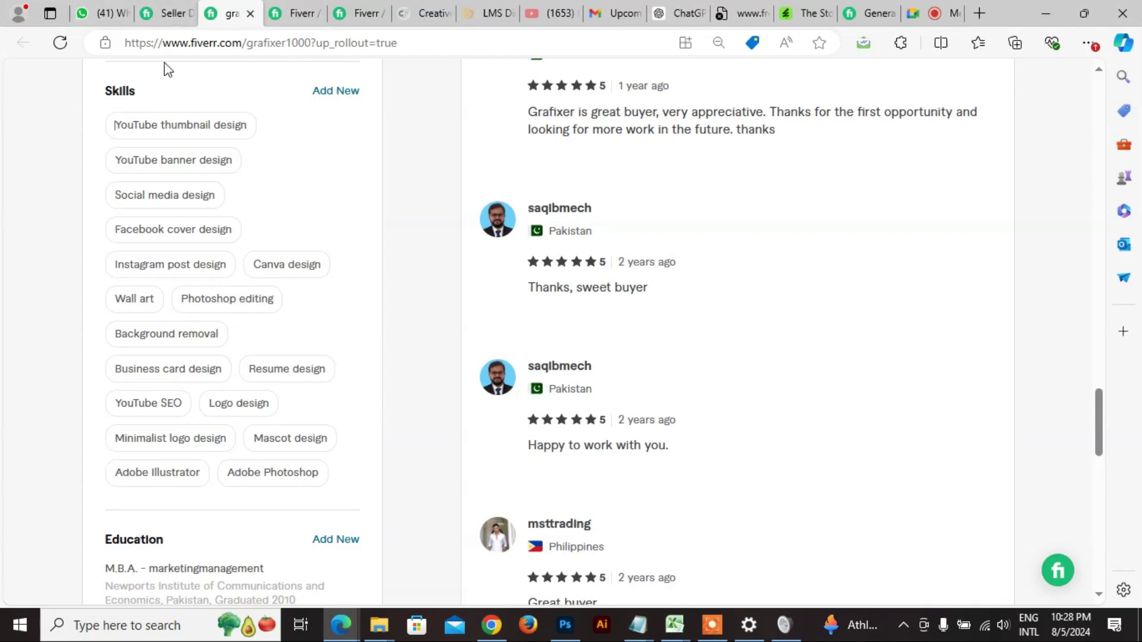
- Look at the seller dashboard and return to the beginning of the seller's profile page
left_click(156, 14)
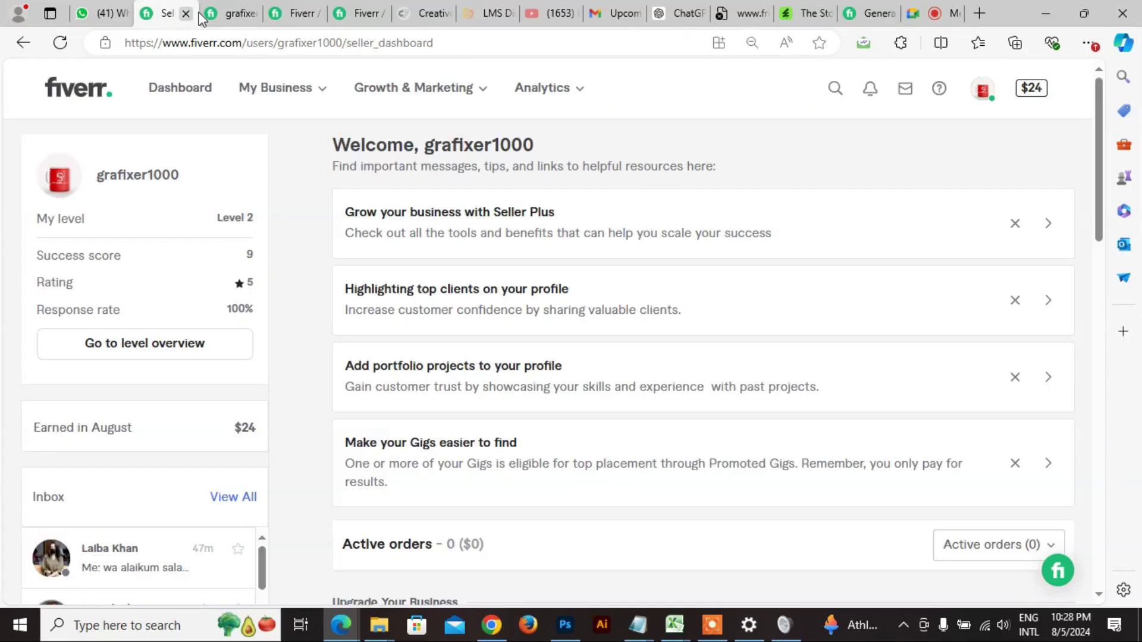
left_click(219, 15)
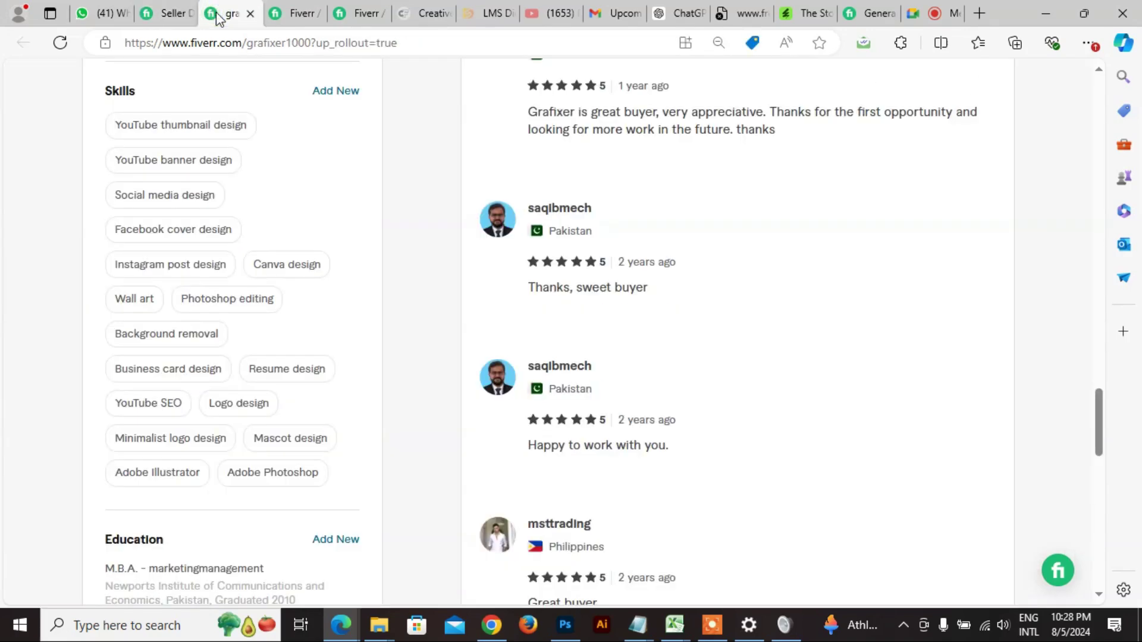
scroll(387, 150, "up", 15)
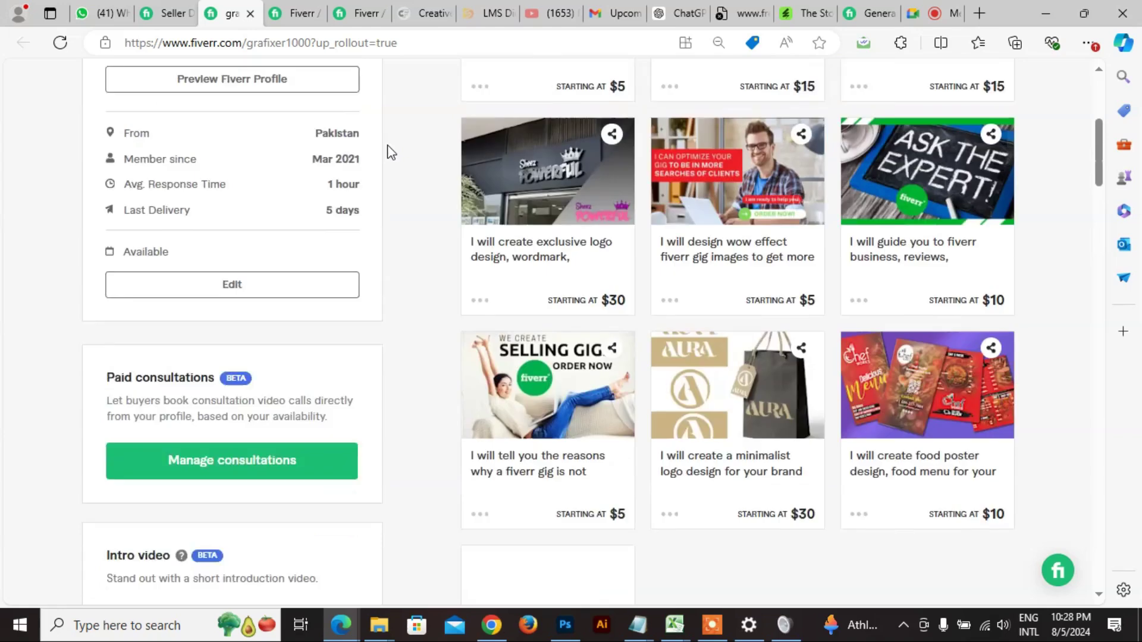
scroll(388, 151, "up", 5)
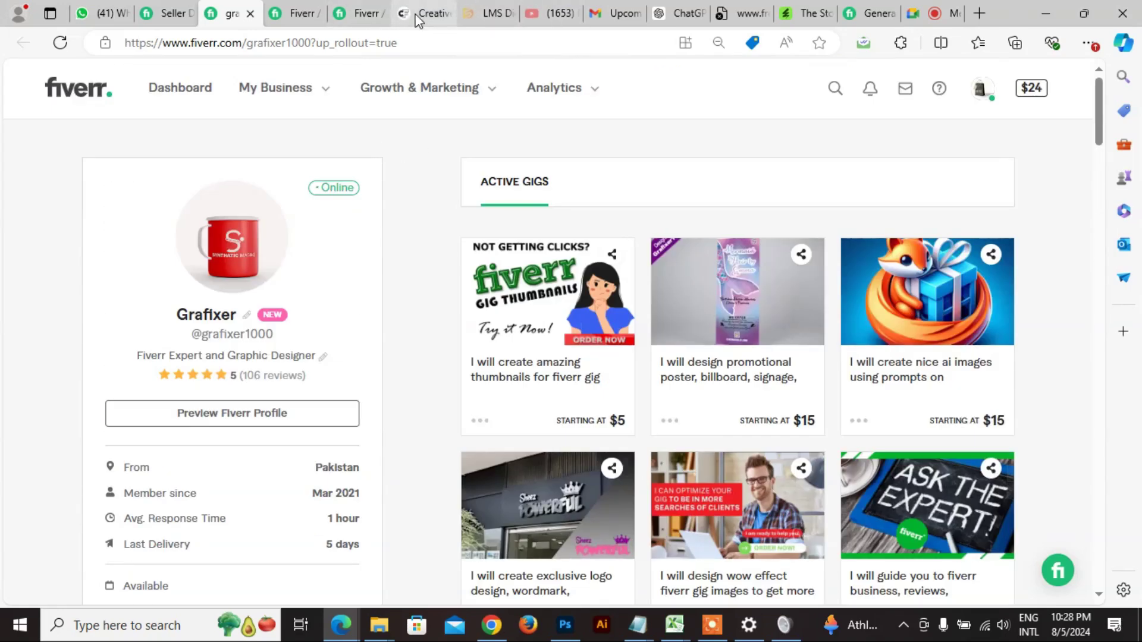
- Search the web for "minimalist logo design" in a new browser tab
mouse_move(418, 19)
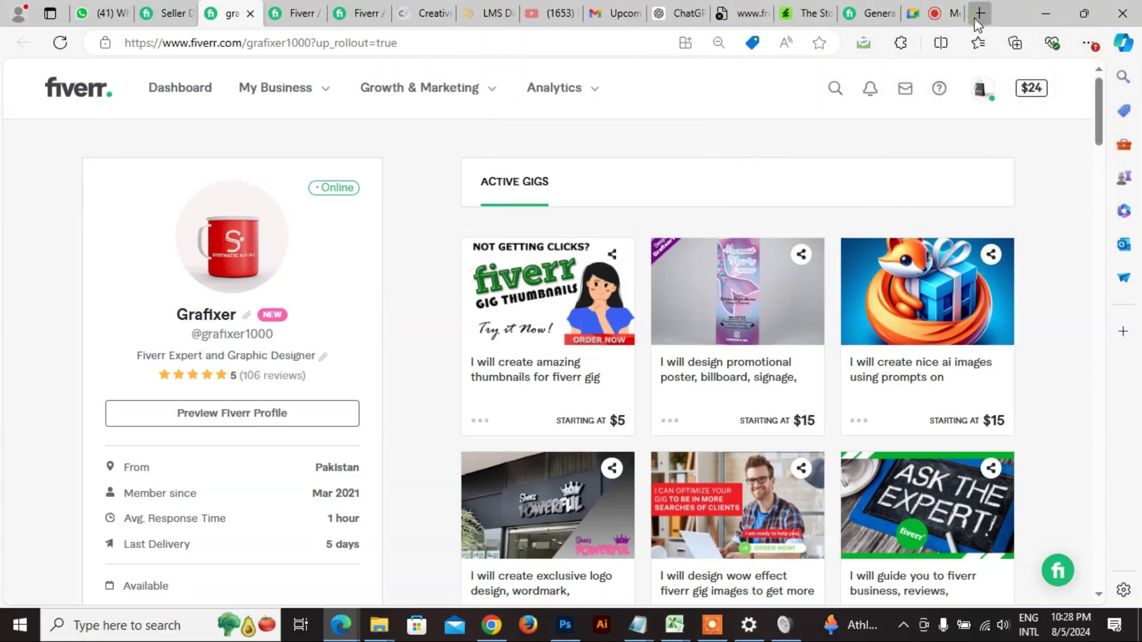
left_click(978, 14)
type("o")
key("BackSpace")
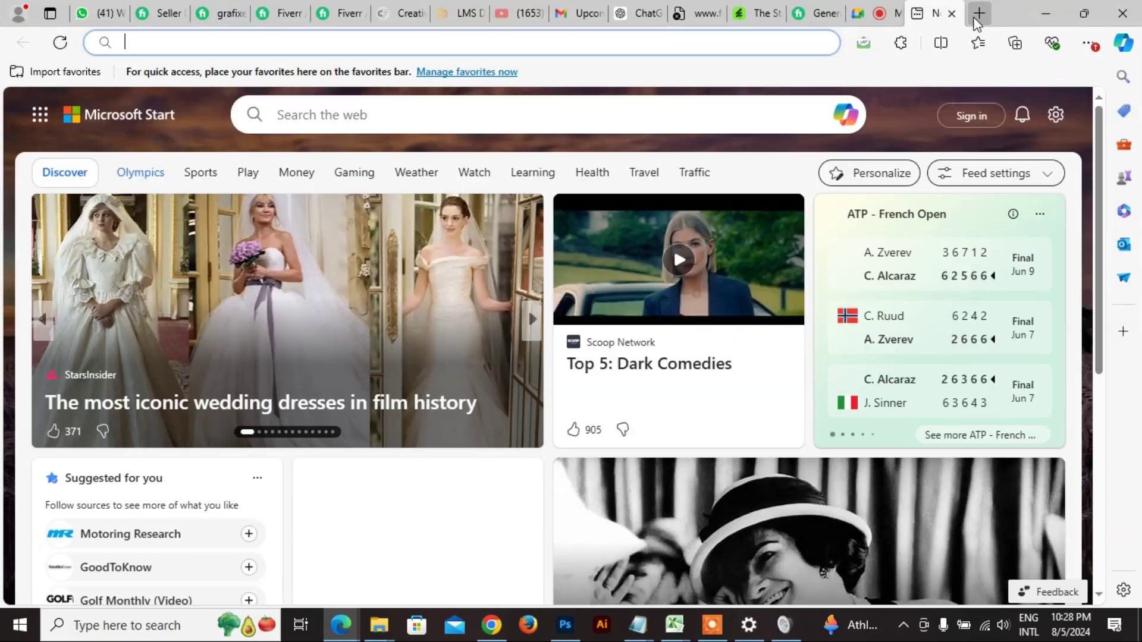
type("minimalist log")
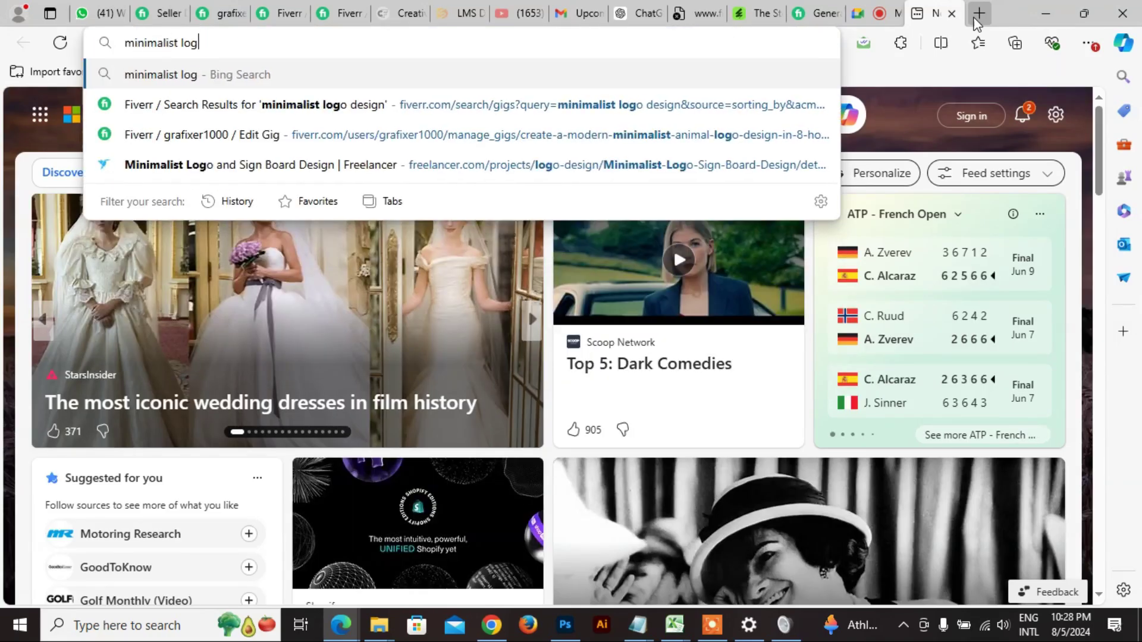
type("o design")
key("Return")
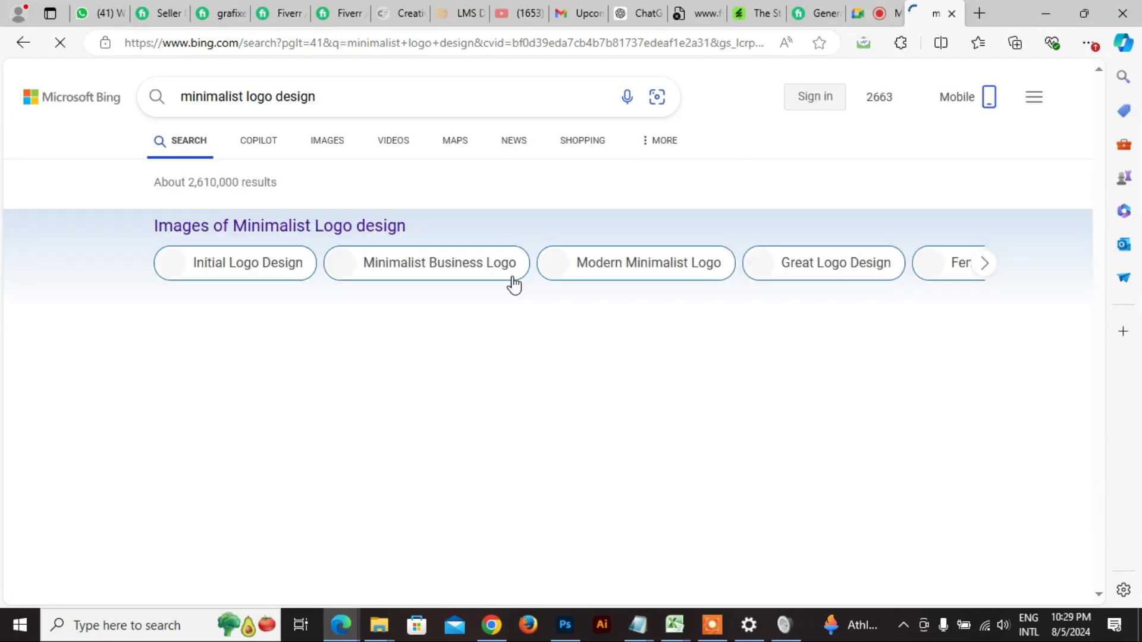
- Examine the minimalist logo images, open the image results in a separate tab, and return to the main search results
scroll(338, 353, "down", 1)
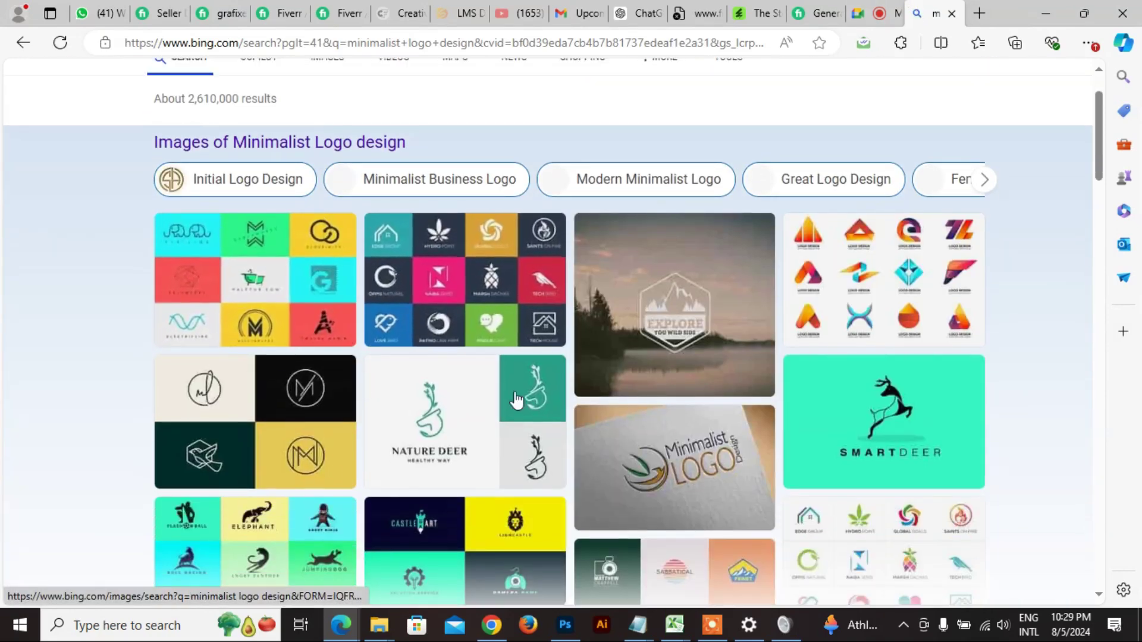
scroll(261, 368, "down", 1)
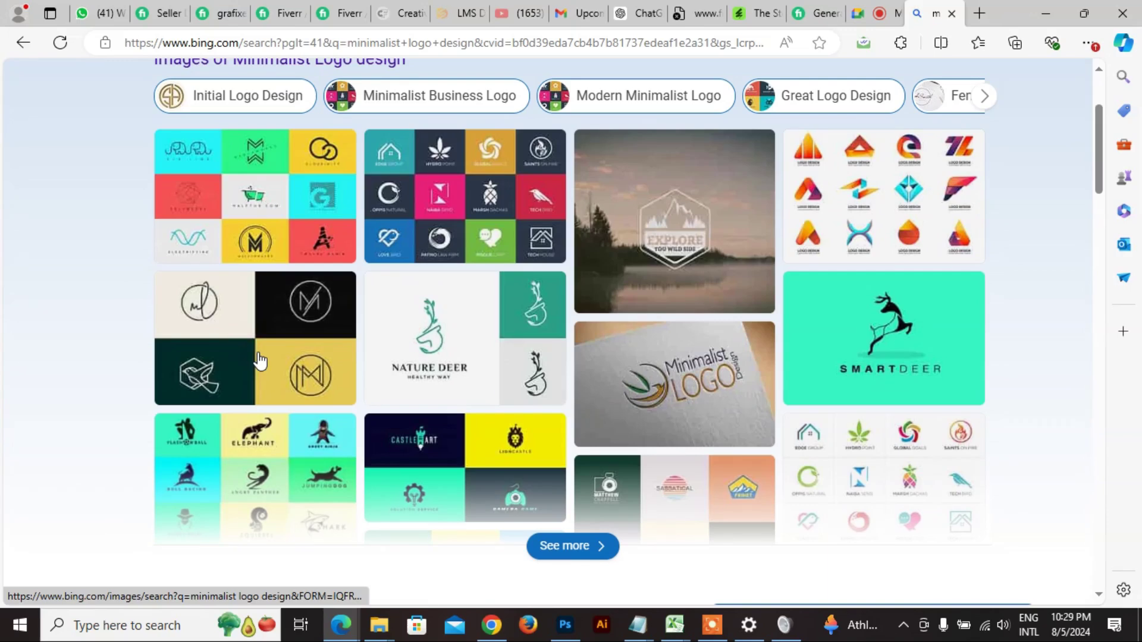
left_click(262, 195)
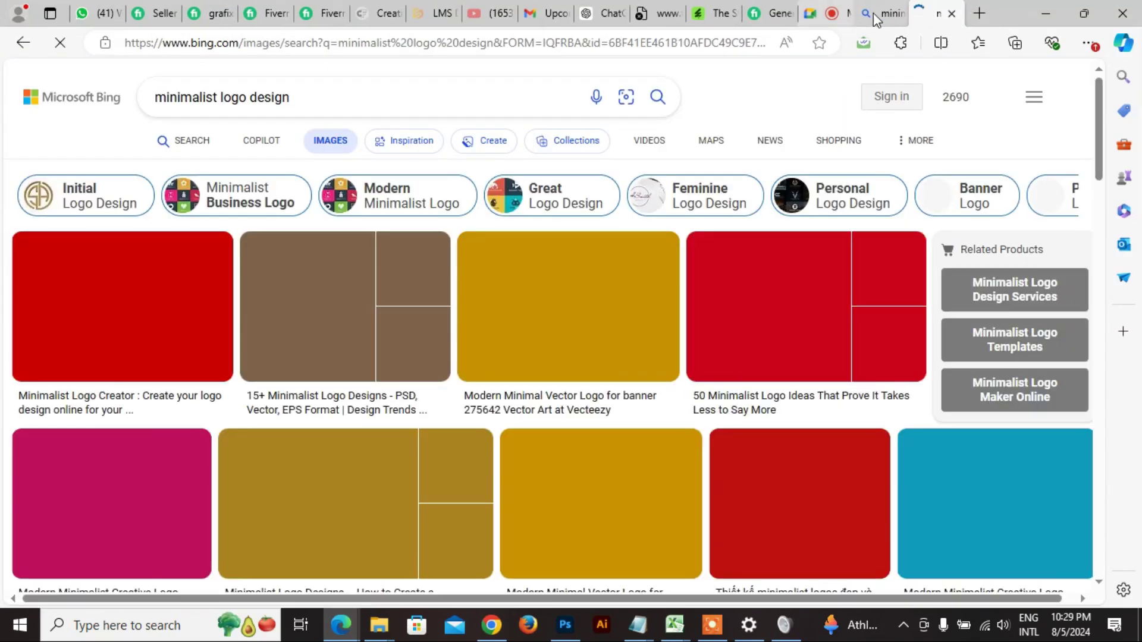
left_click(884, 13)
scroll(237, 167, "up", 2)
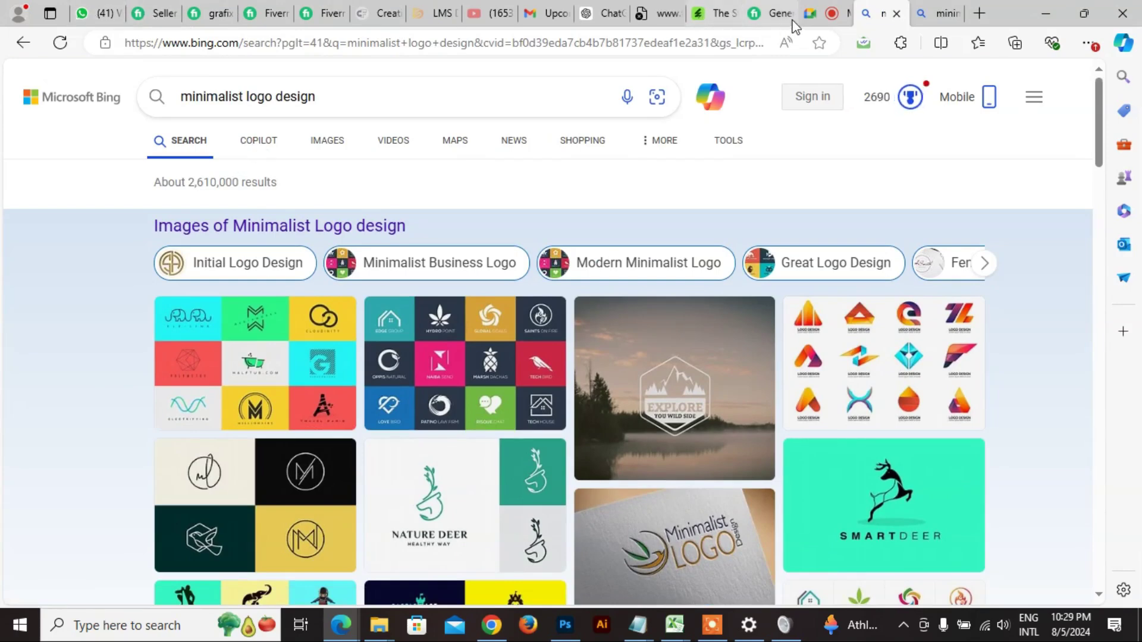
- Dismiss the call time-limit notice in the Google Meet call and return to the Fiverr seller dashboard
left_click(823, 13)
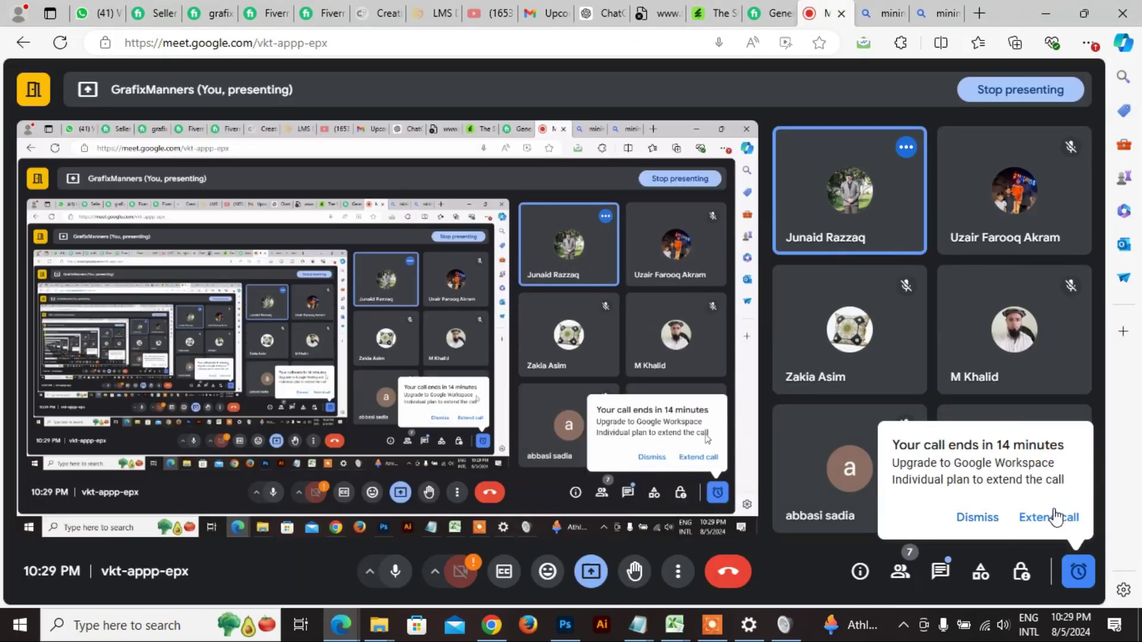
left_click(978, 517)
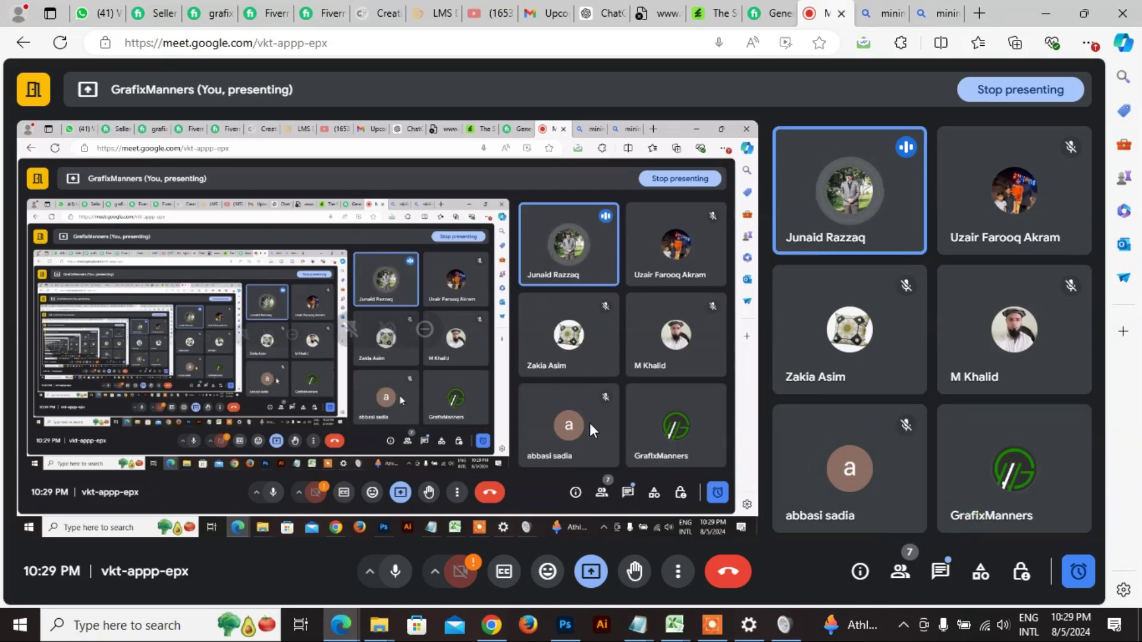
left_click(163, 12)
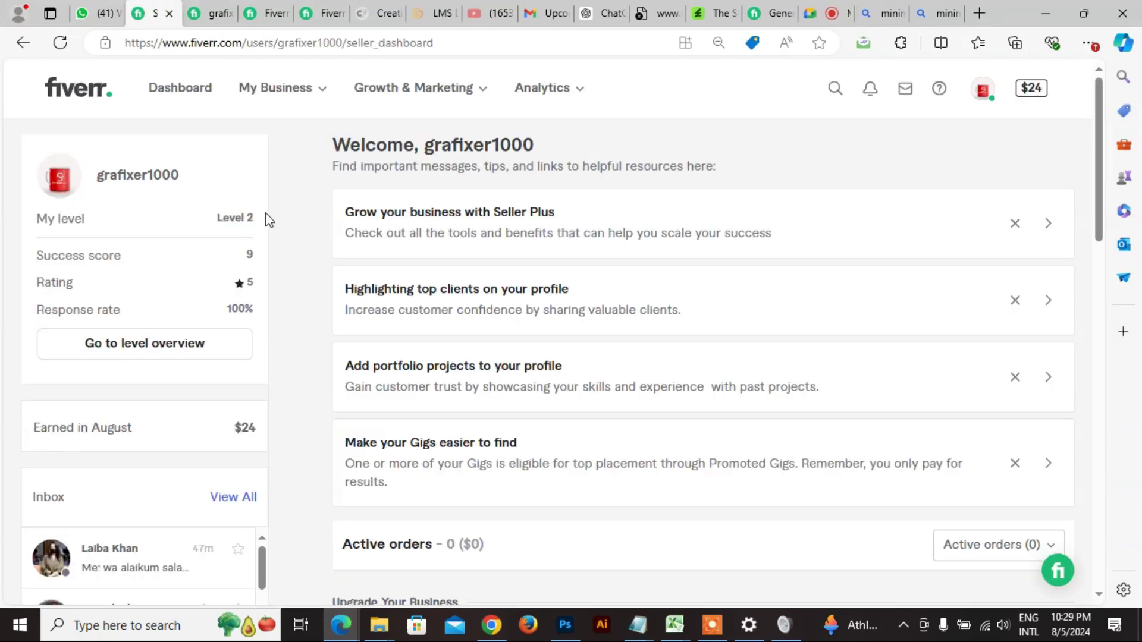
left_click(209, 14)
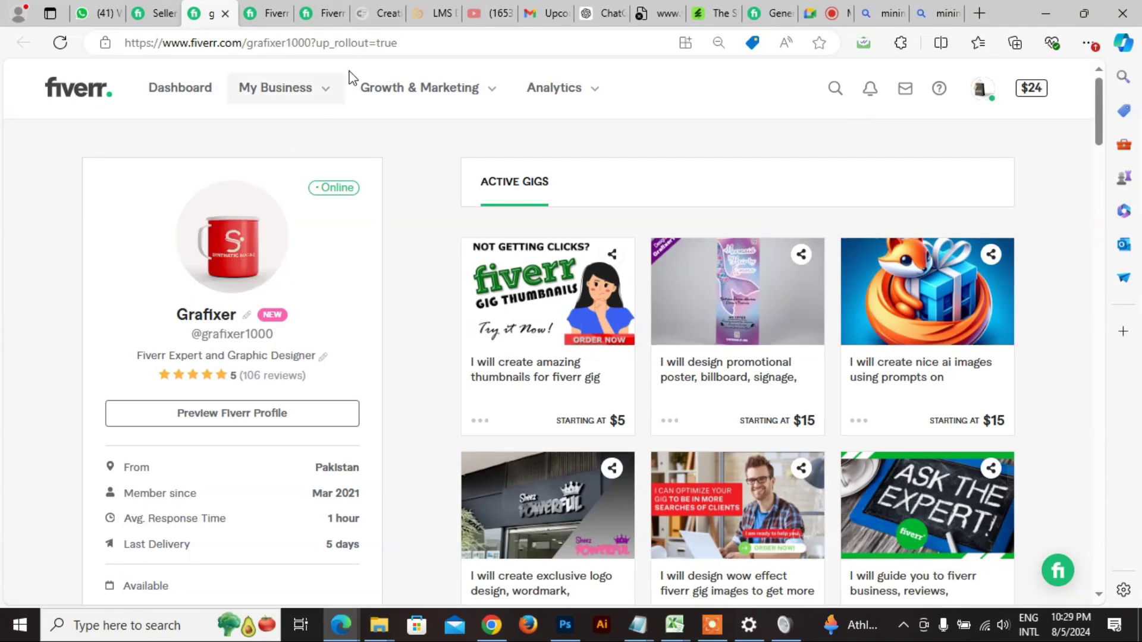
left_click(156, 13)
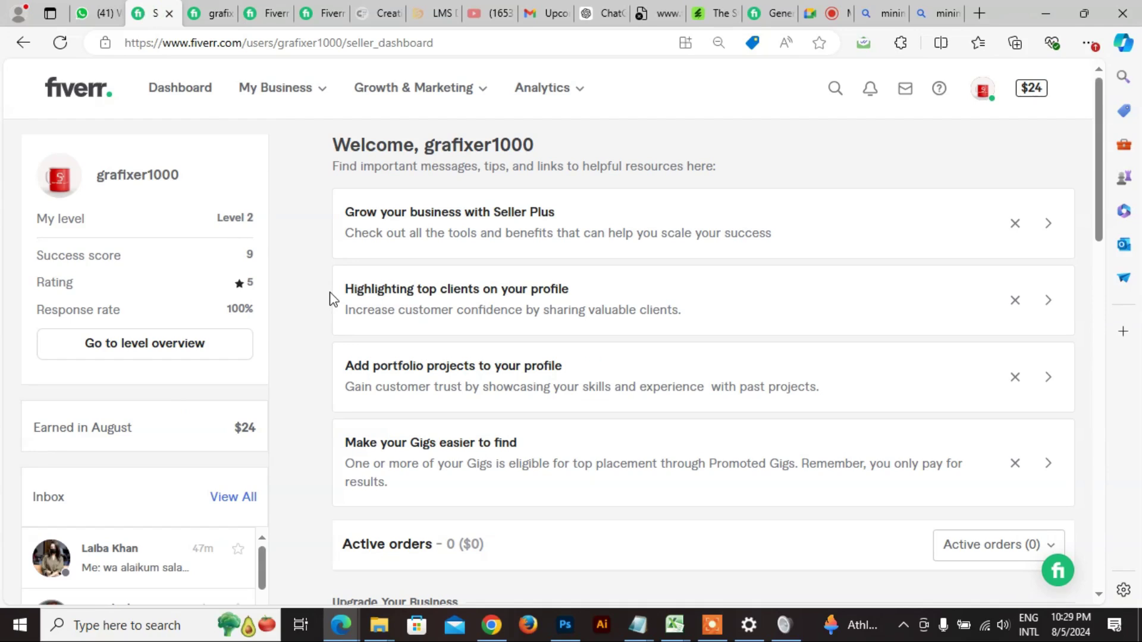
mouse_move(212, 16)
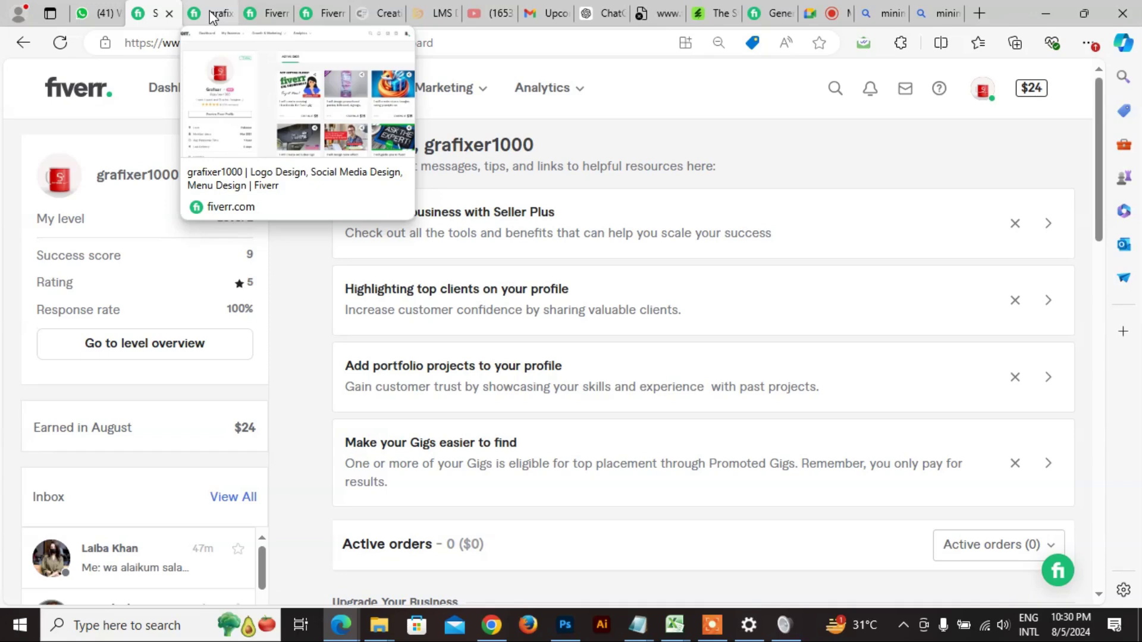
- Compare the seller dashboard, the seller's public profile page and the buyer conversation in the inbox
left_click(211, 17)
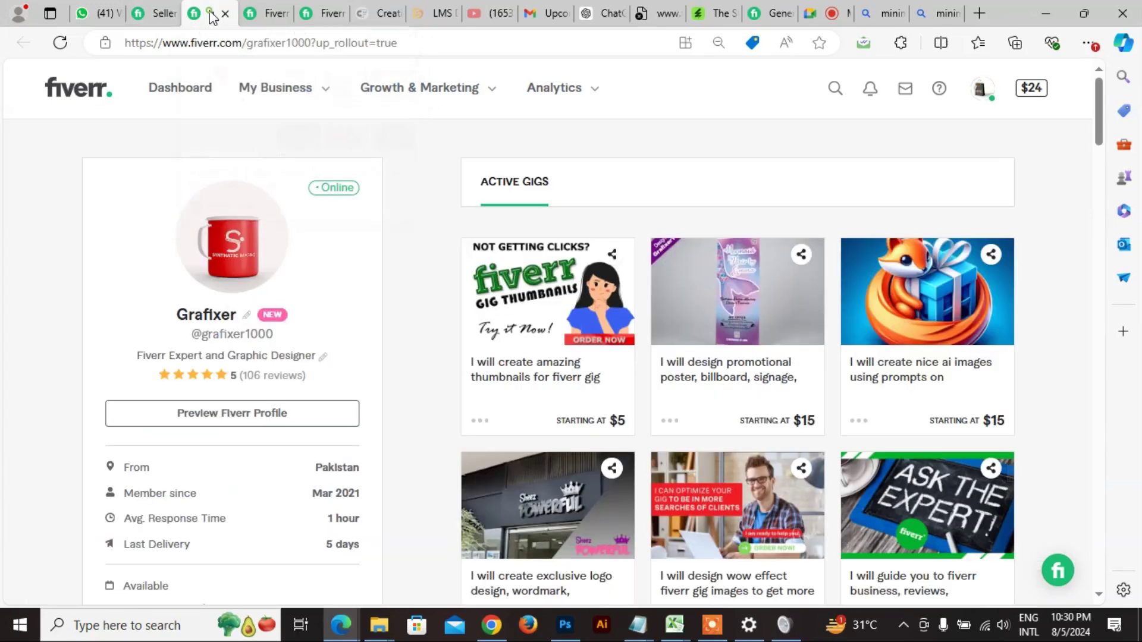
left_click(146, 17)
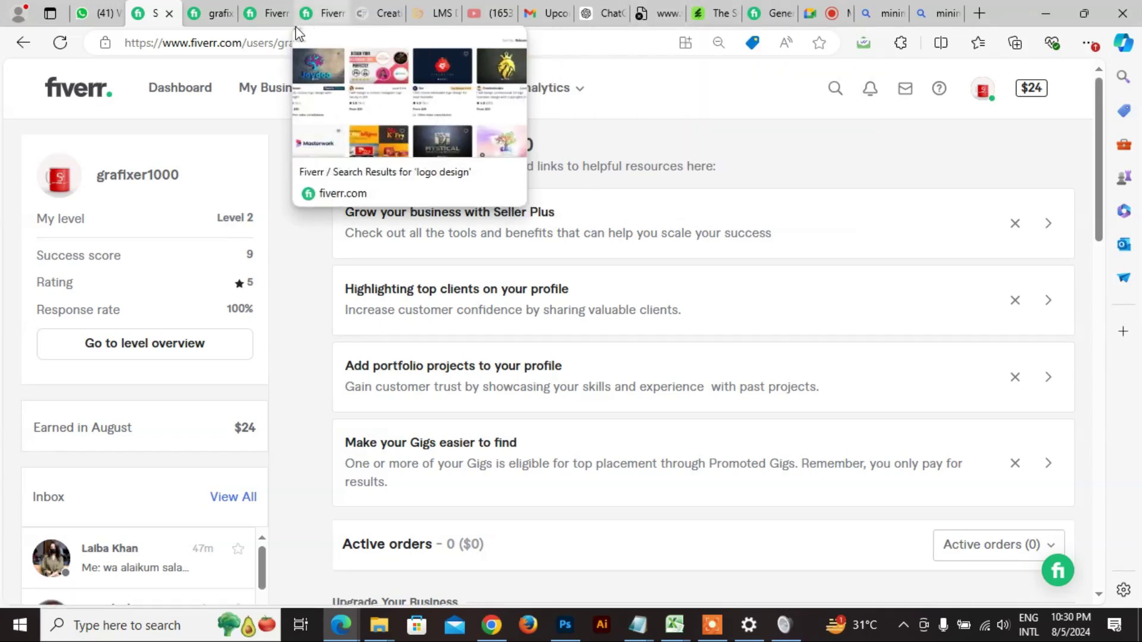
left_click(215, 13)
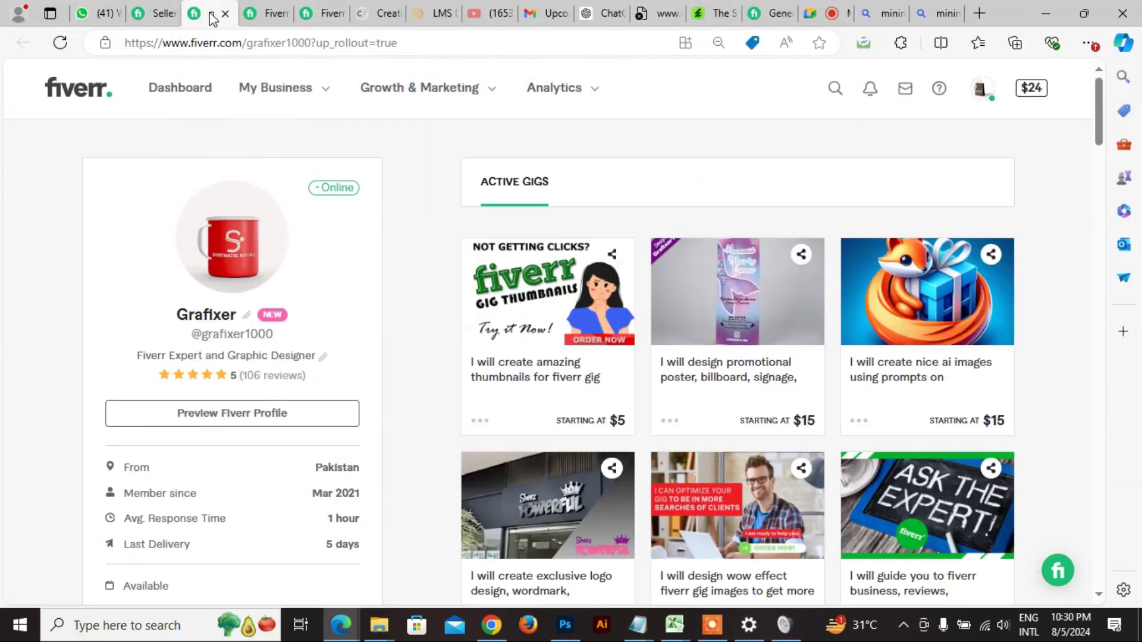
left_click(246, 14)
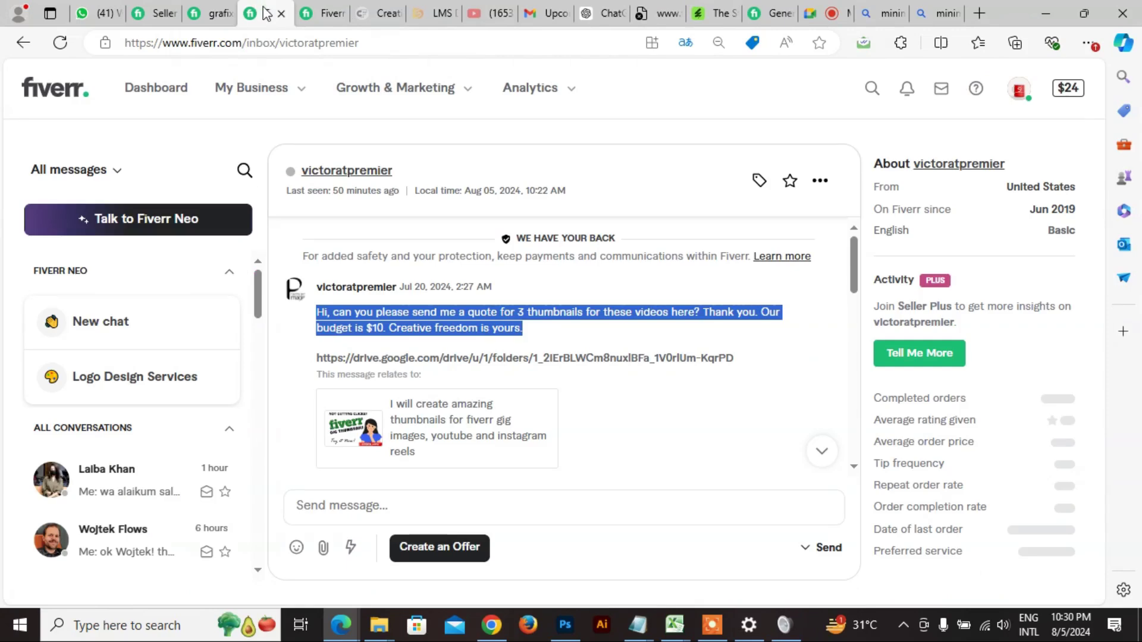
left_click(145, 14)
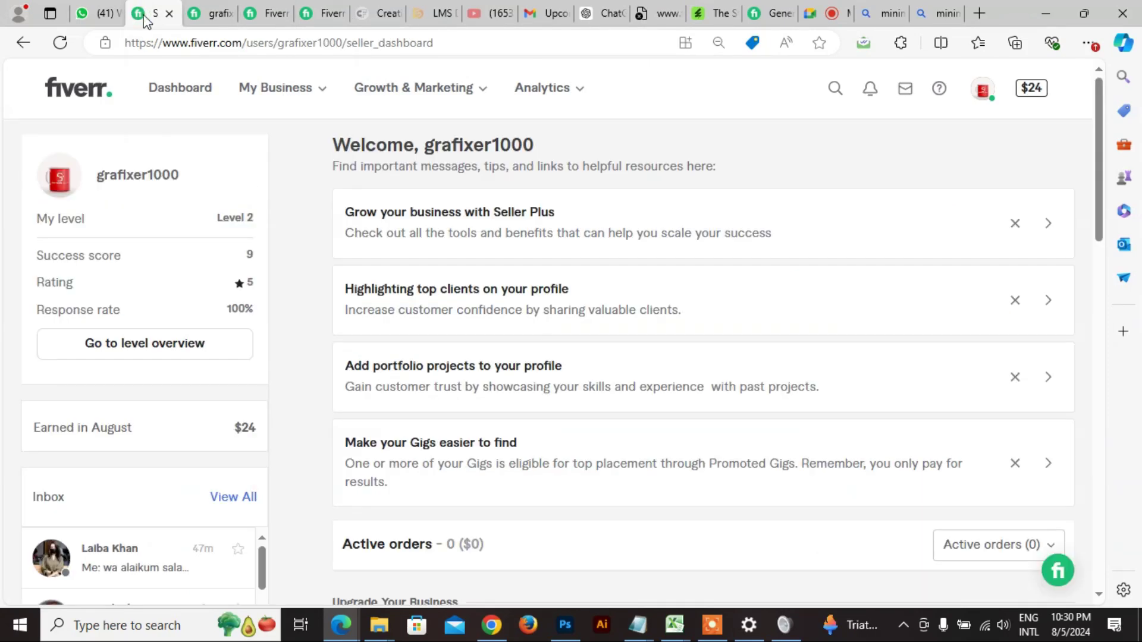
left_click(205, 15)
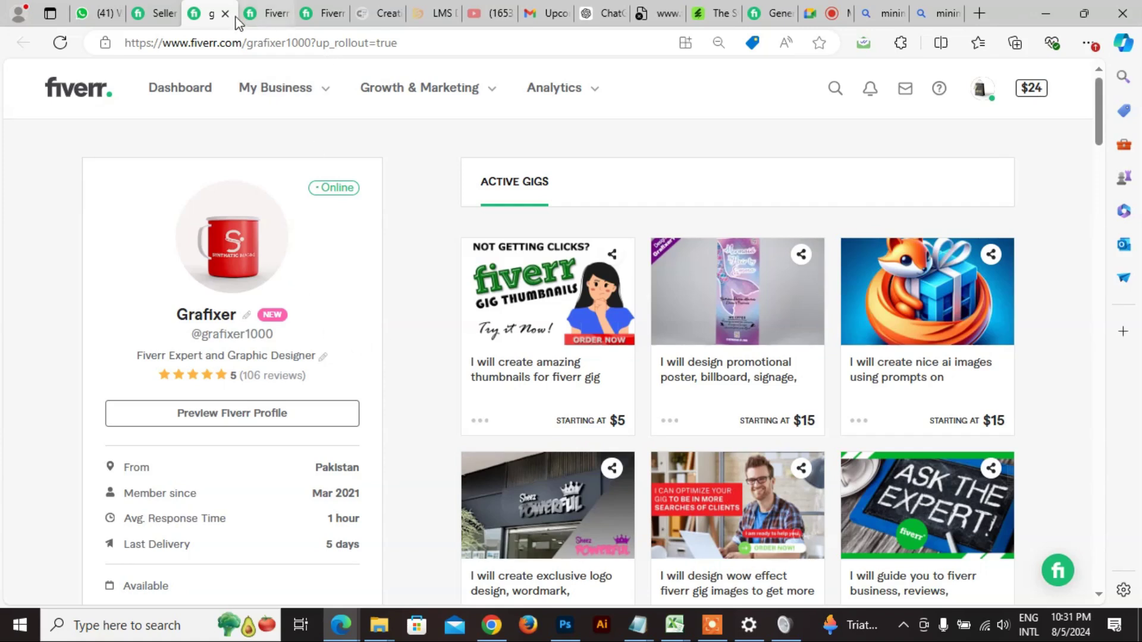
left_click(252, 8)
left_click(205, 13)
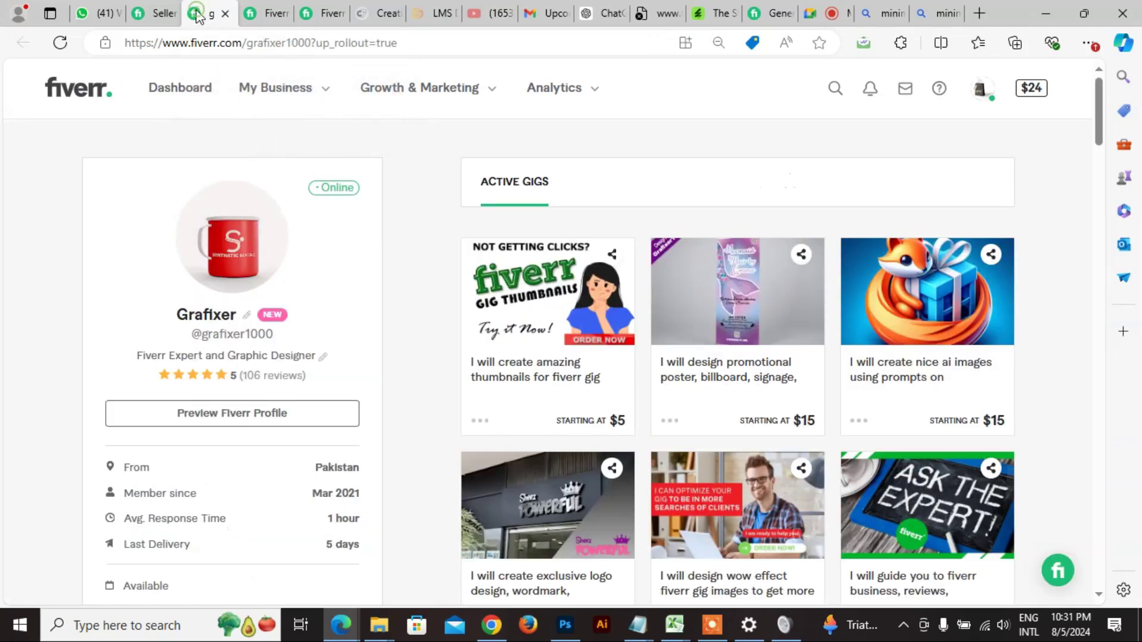
left_click(149, 13)
left_click(205, 13)
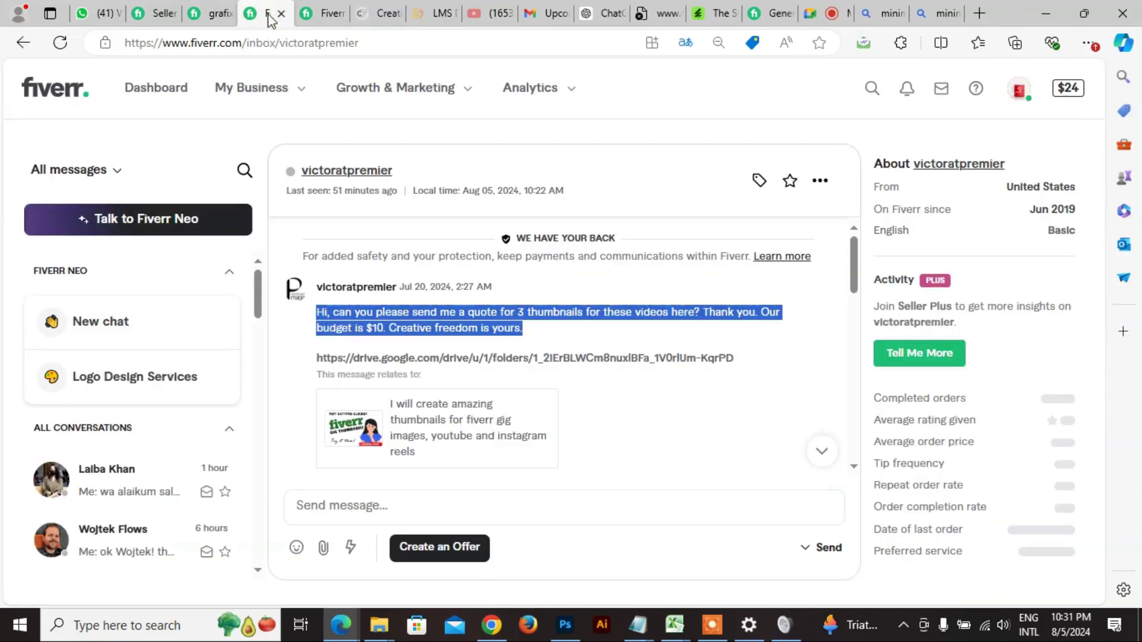
- Return to the logo design search results and look through the sample images of the unique logo design with copyright gig
left_click(323, 13)
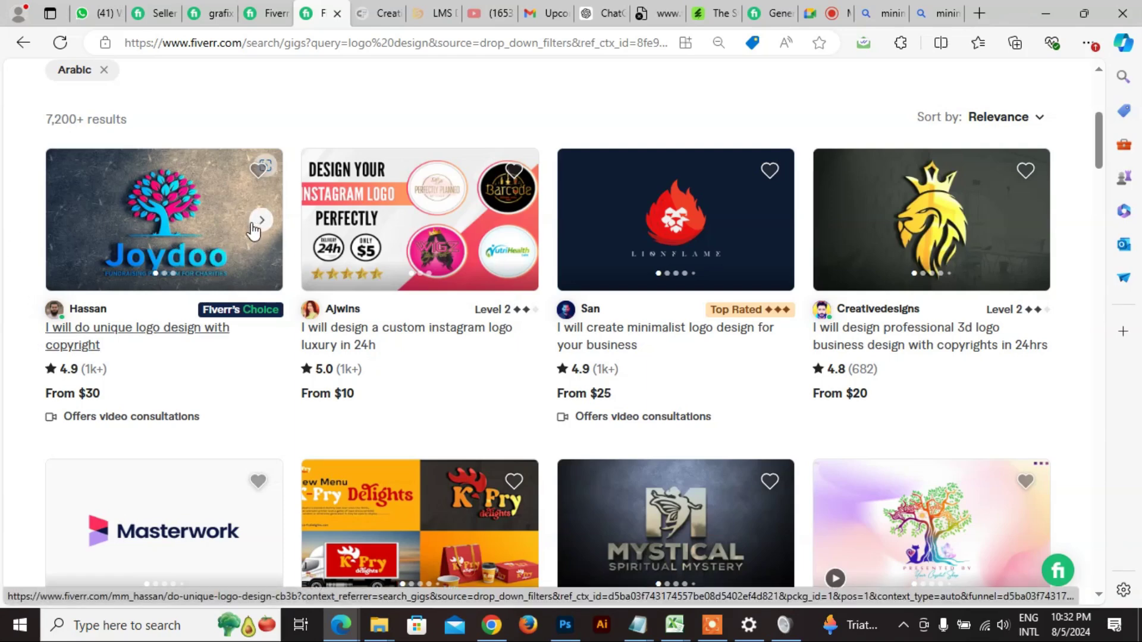
left_click(262, 224)
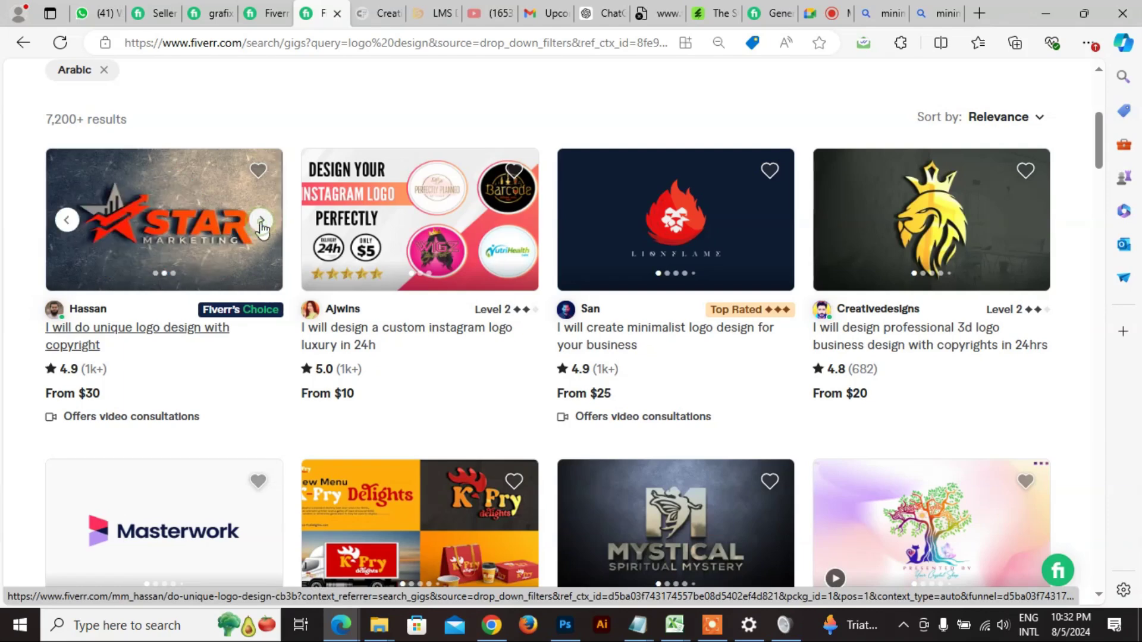
left_click(262, 225)
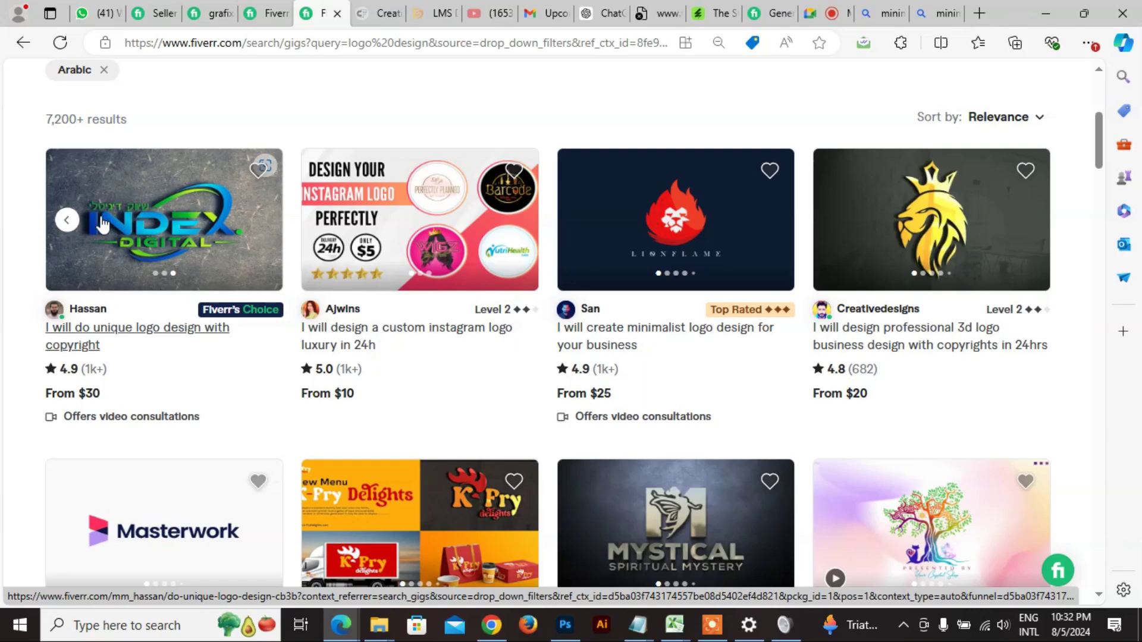
left_click(68, 221)
left_click(68, 221)
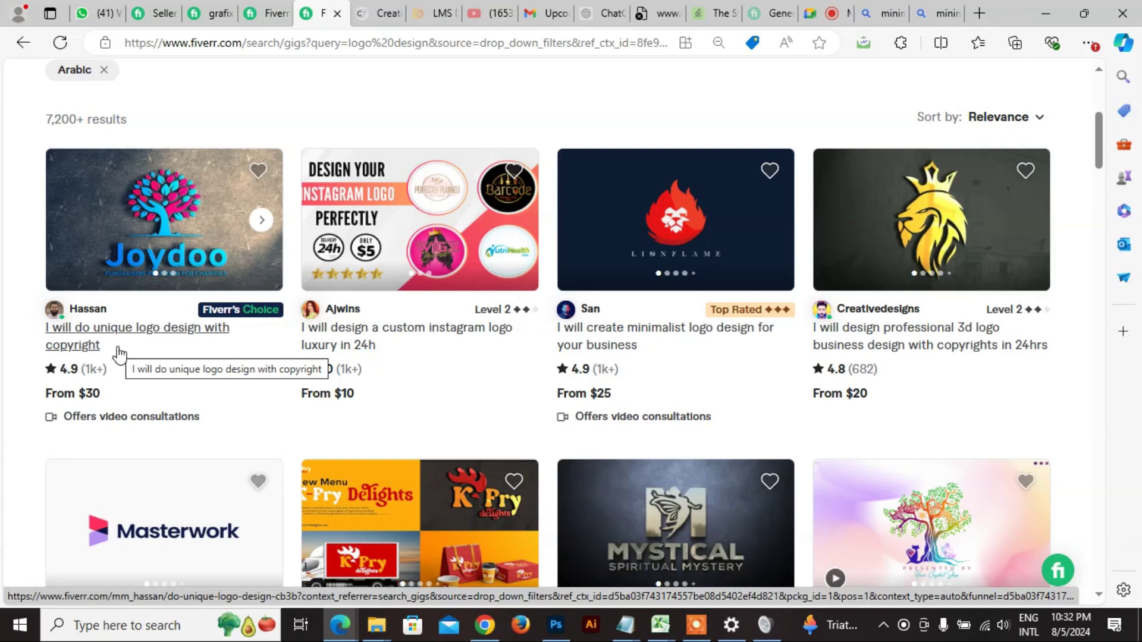
- Search Fiverr for "book promotion banner"
scroll(331, 357, "up", 5)
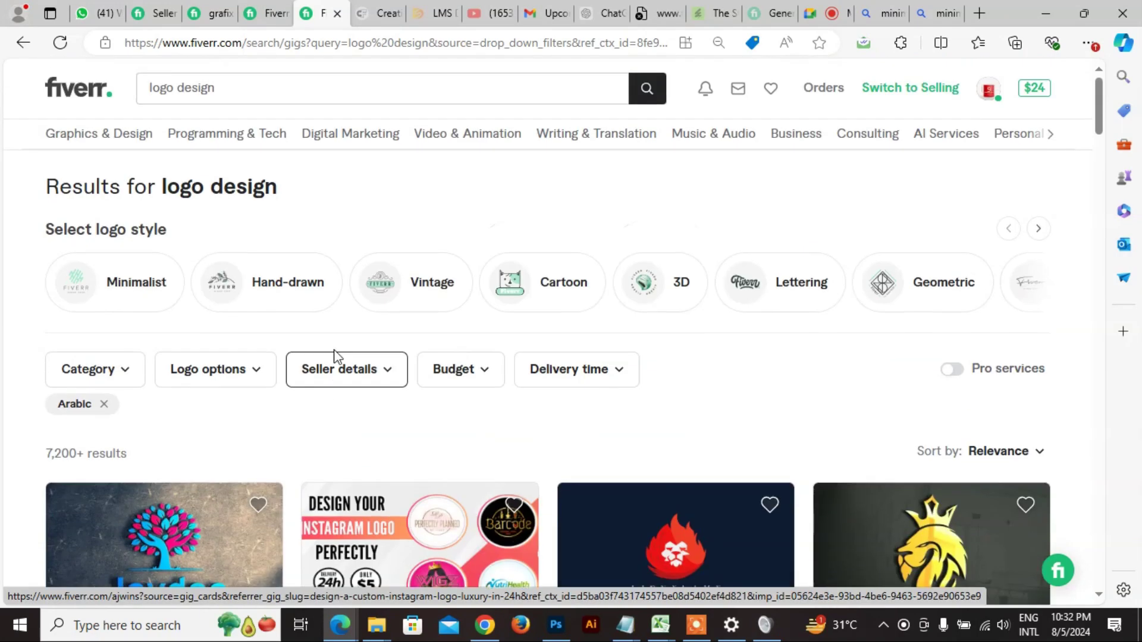
left_click(217, 90)
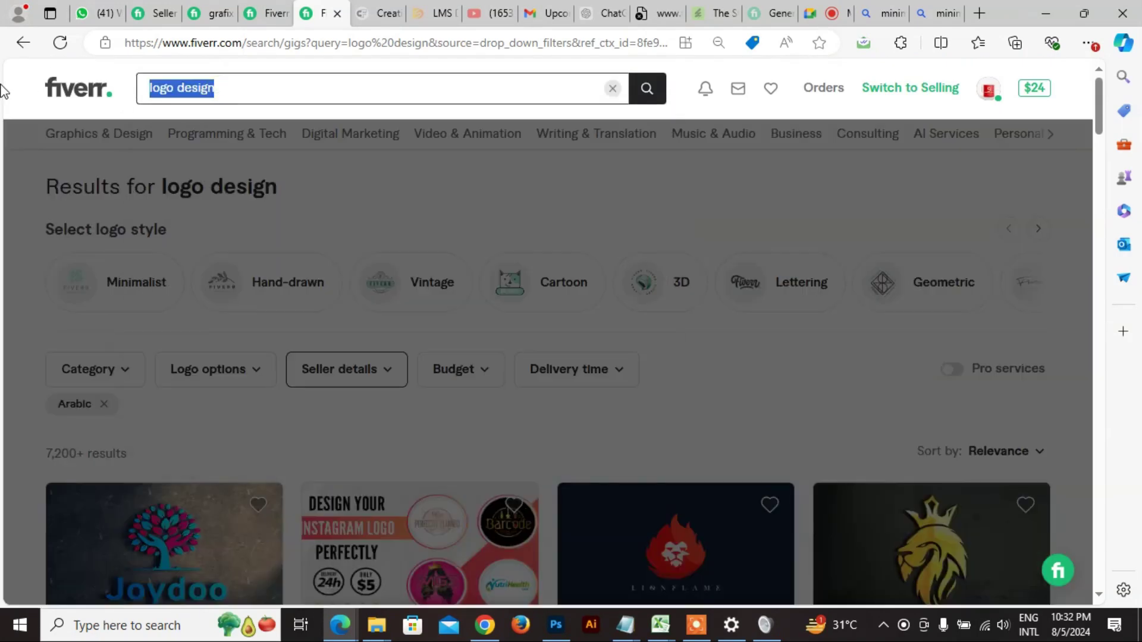
type("boo")
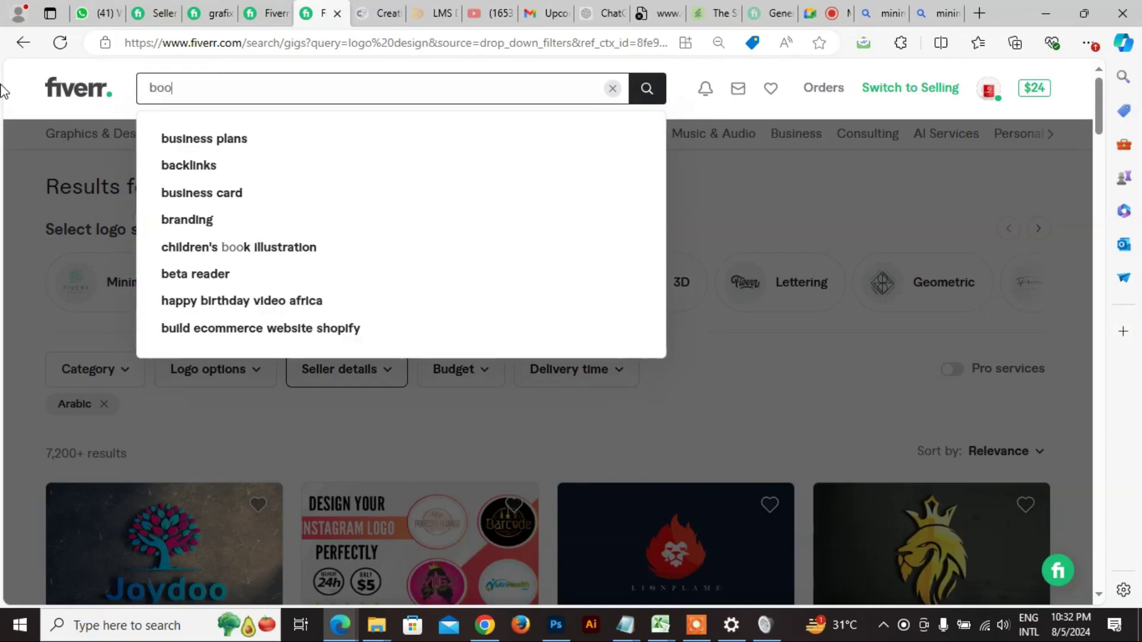
type("k")
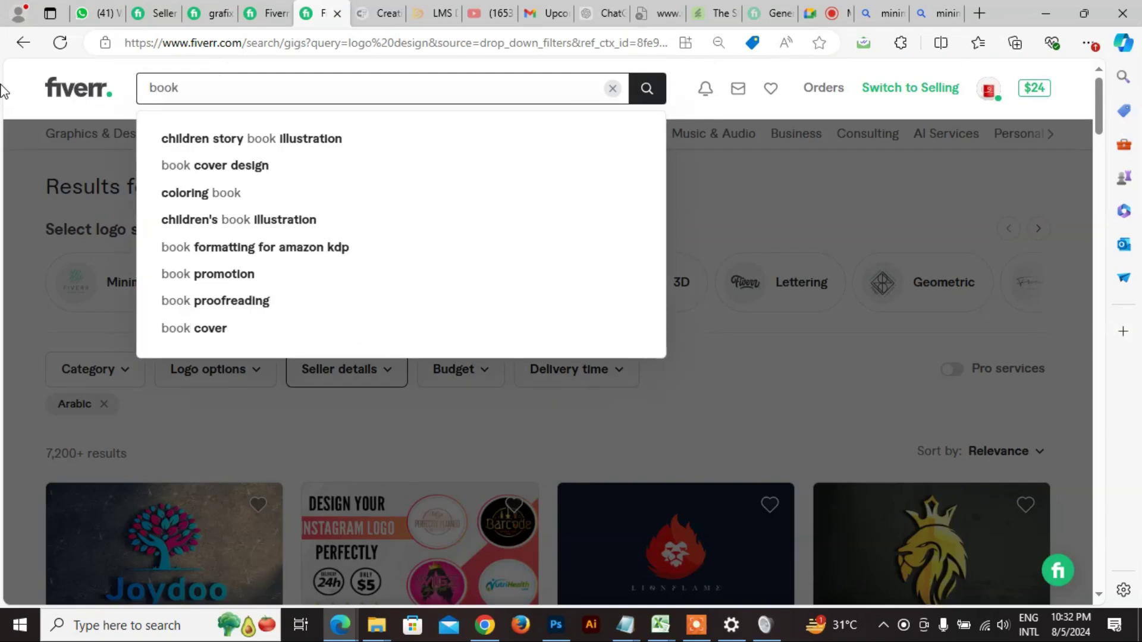
type(" promotion ")
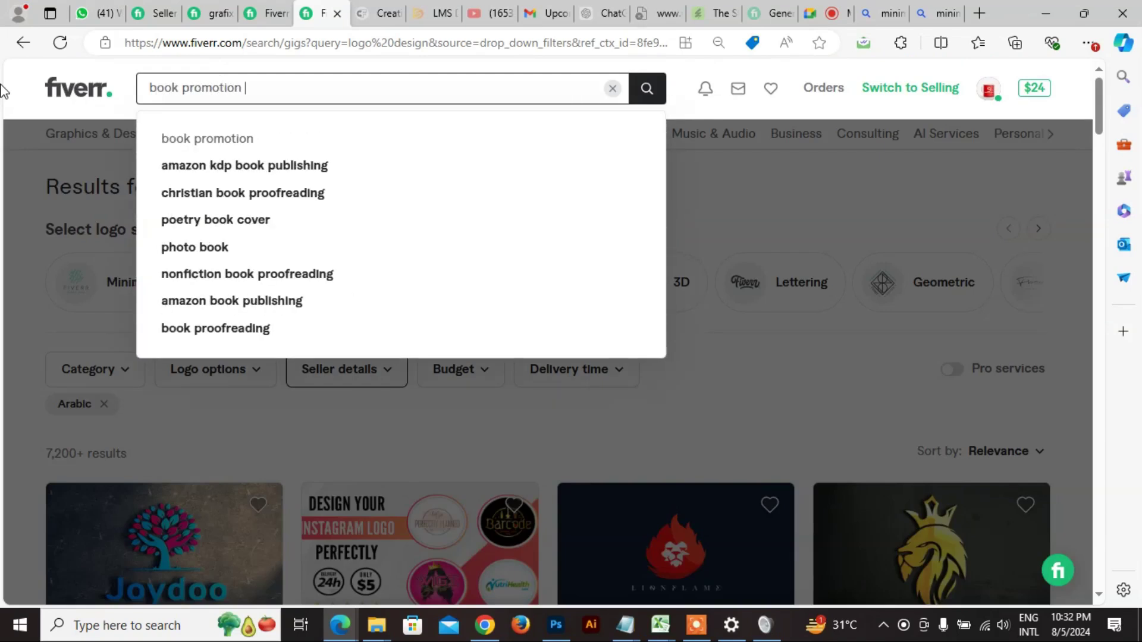
type("banner")
key("Return")
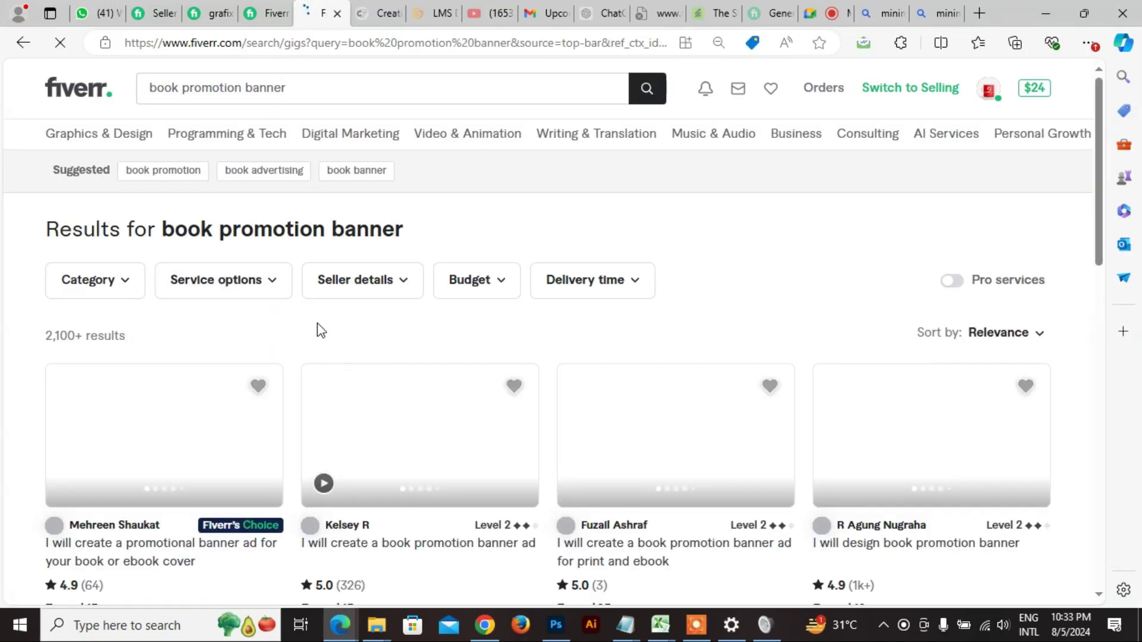
- Examine the gigs offered for book promotion banners and highlight the search phrase in the results heading
scroll(319, 327, "down", 1)
scroll(320, 328, "down", 2)
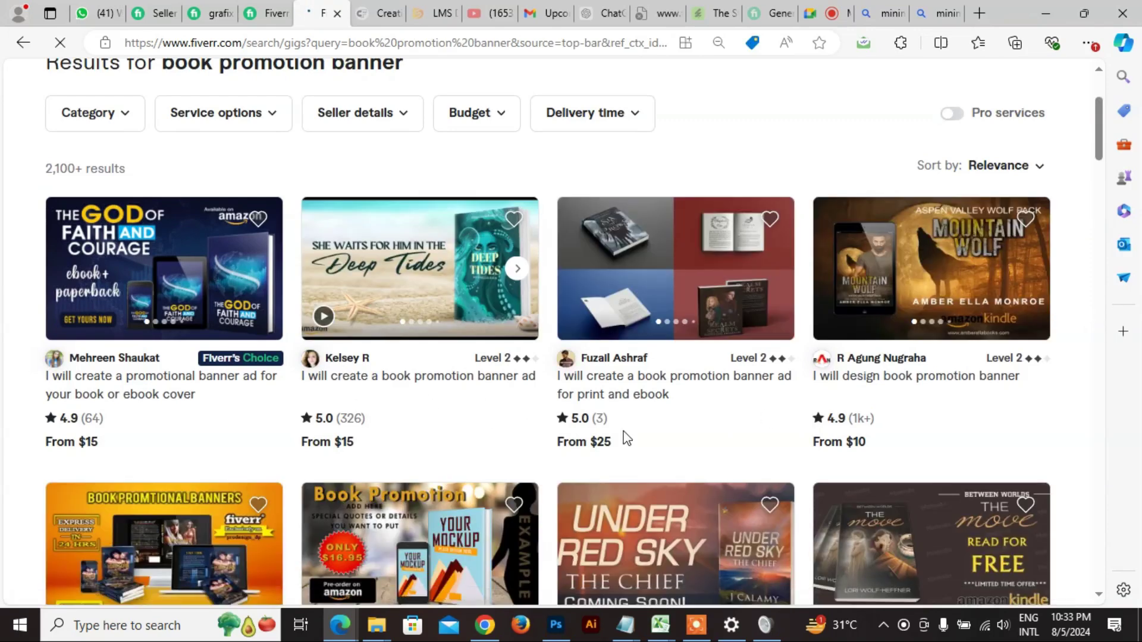
scroll(412, 434, "down", 4)
scroll(408, 438, "up", 6)
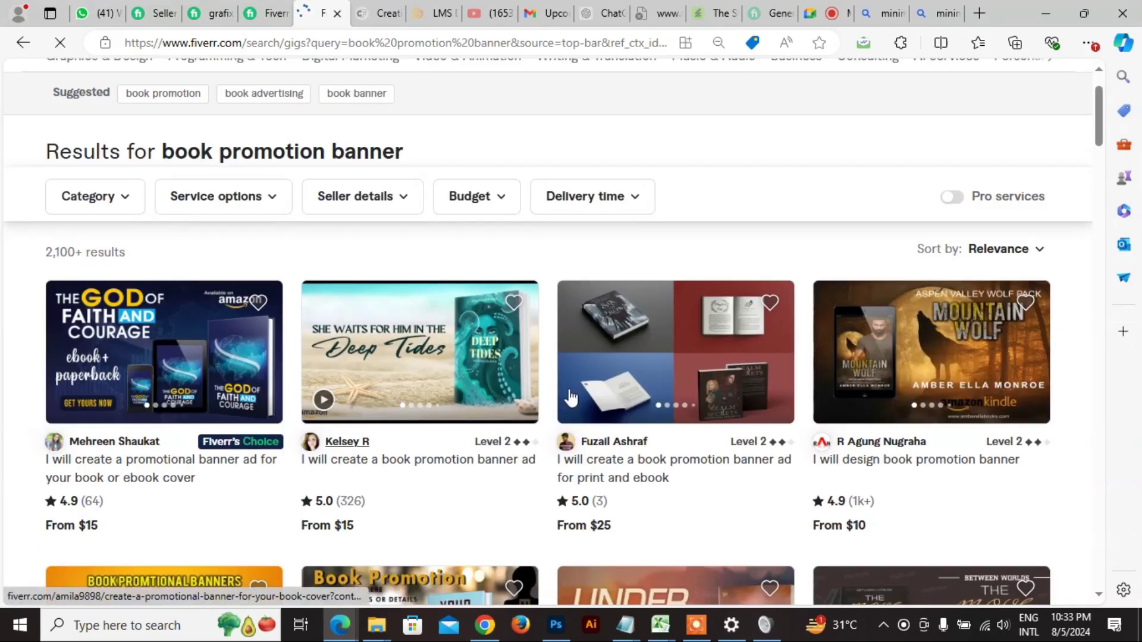
mouse_move(355, 473)
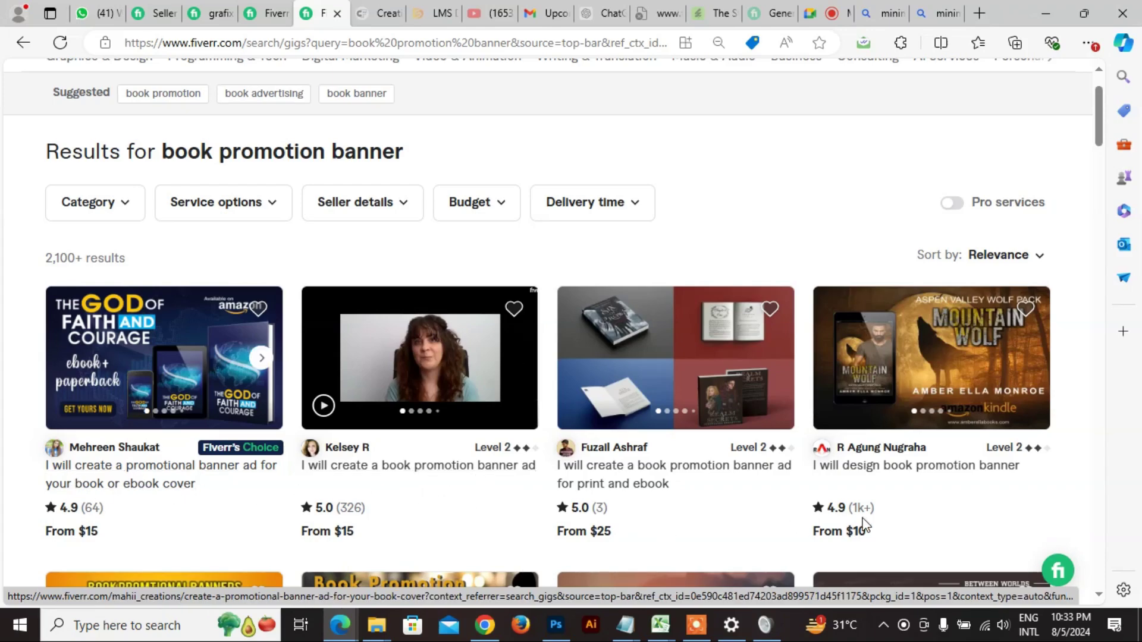
scroll(730, 480, "down", 10)
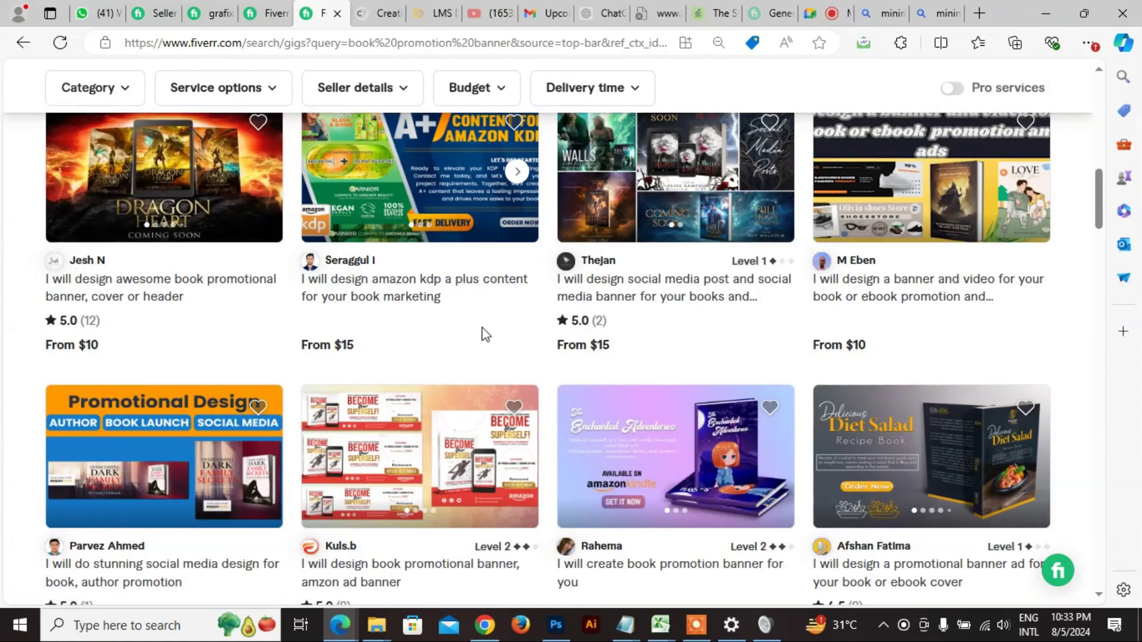
scroll(482, 328, "up", 4)
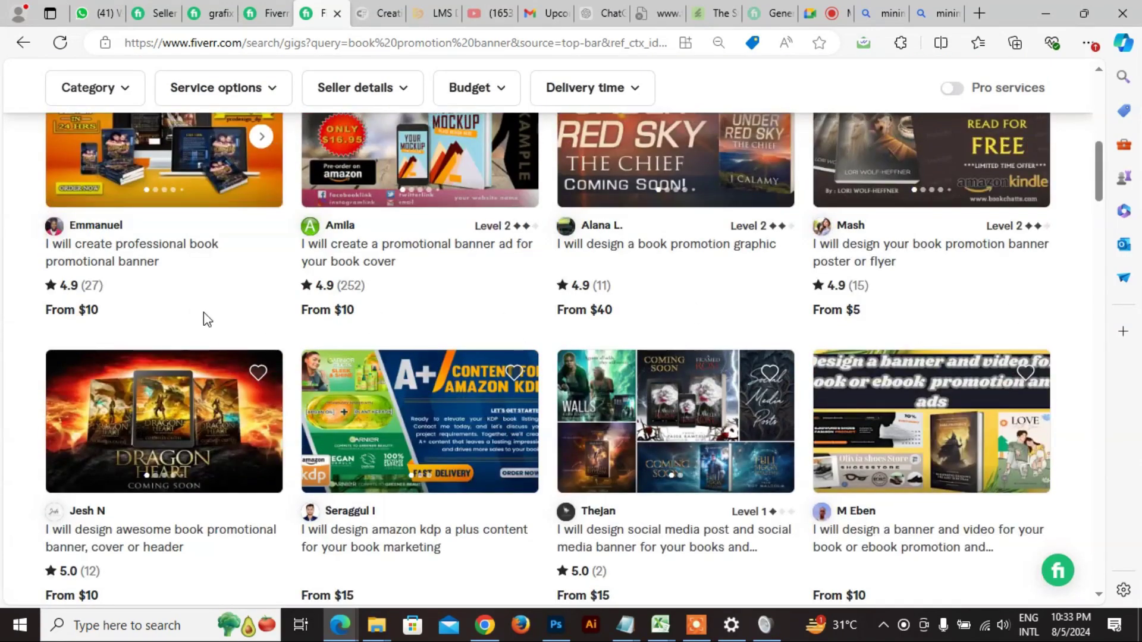
scroll(203, 313, "up", 6)
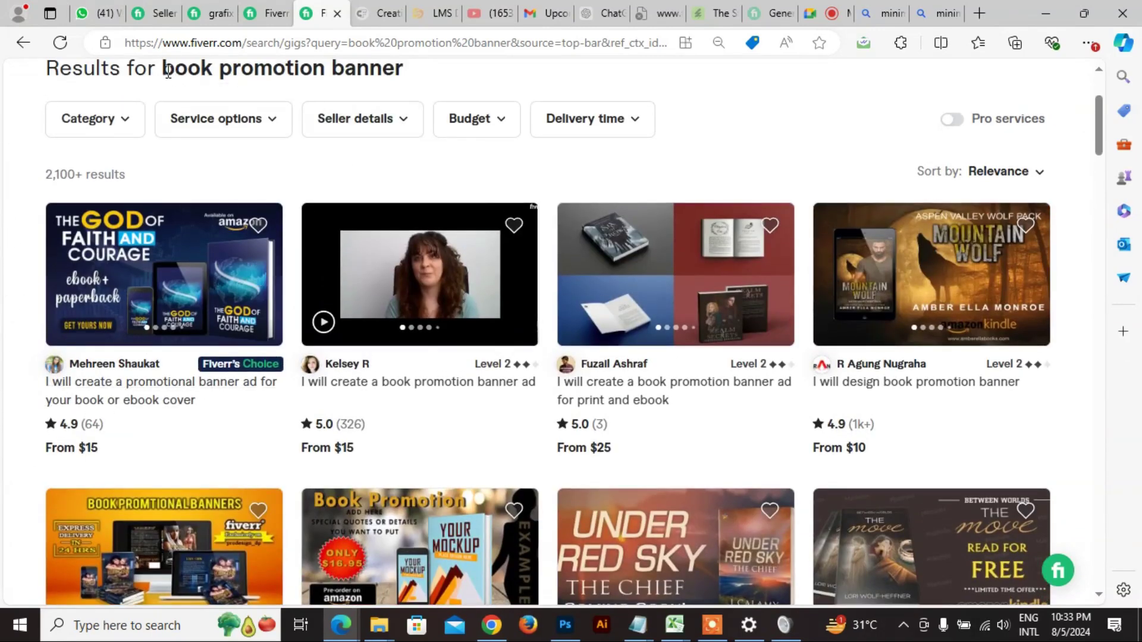
left_click_drag(168, 70, 403, 71)
scroll(301, 248, "up", 3)
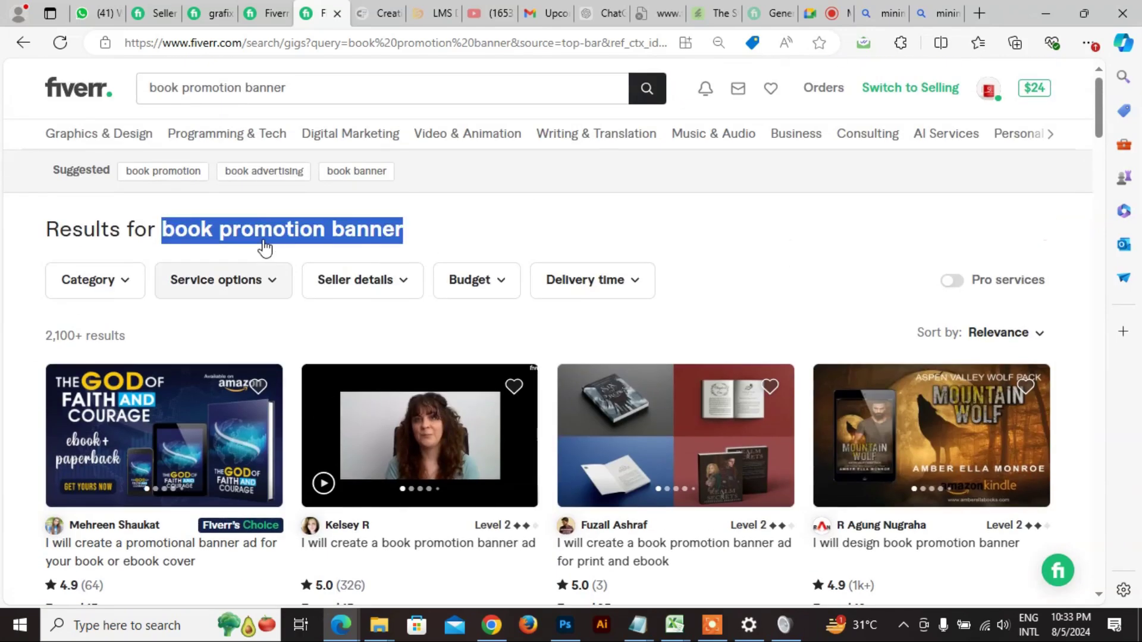
- Replace the search phrase with "car poster design" and run the search
triple_click(350, 84)
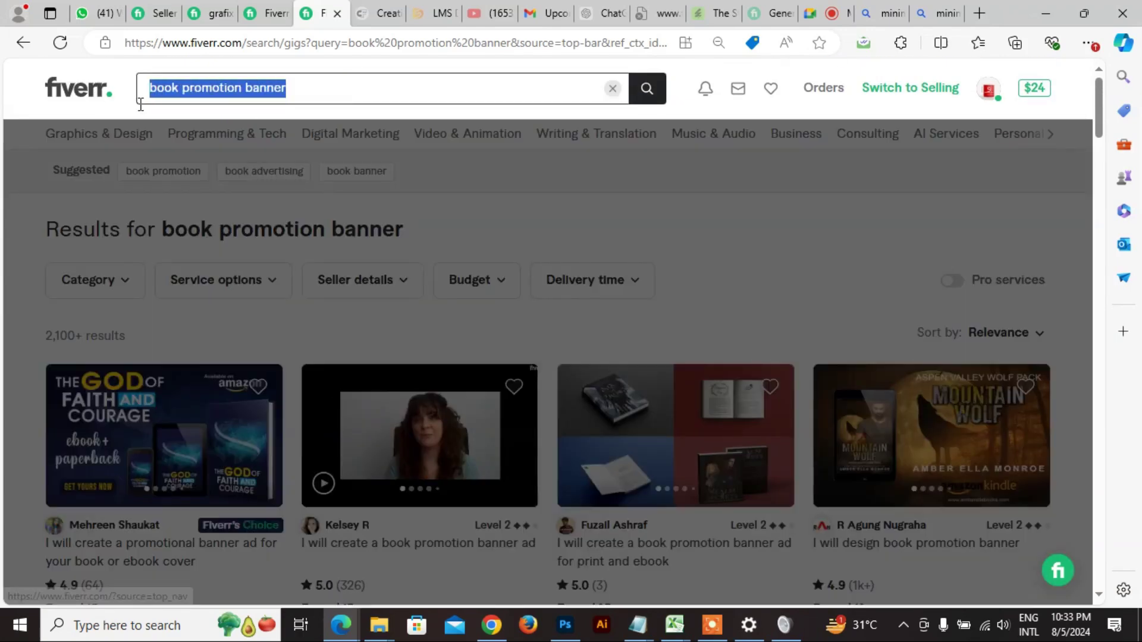
key("BackSpace")
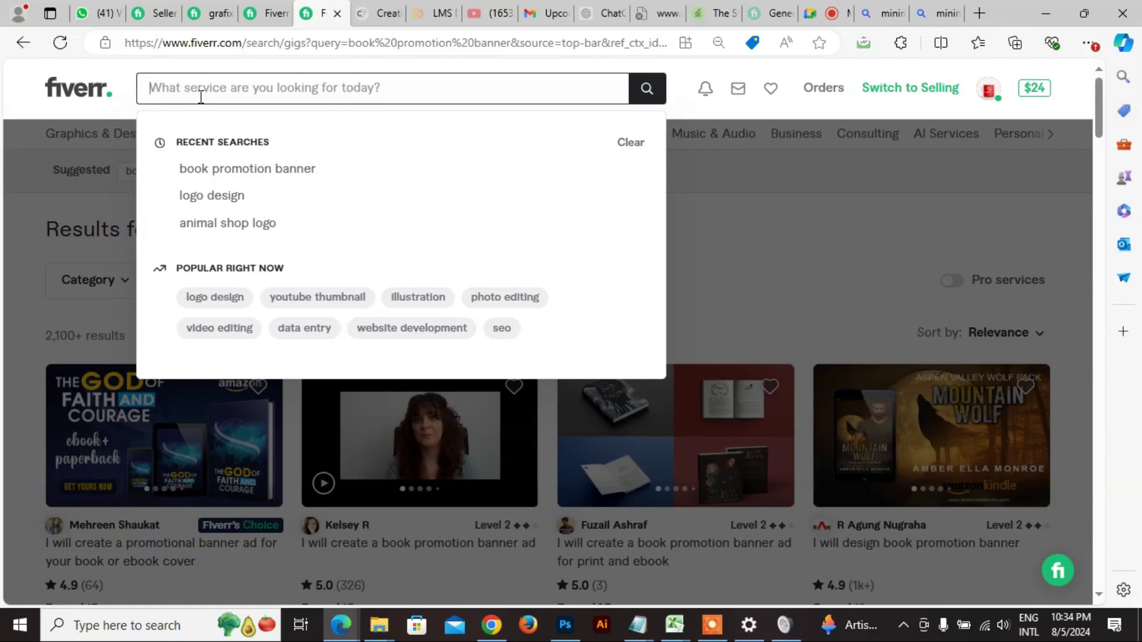
type("car po")
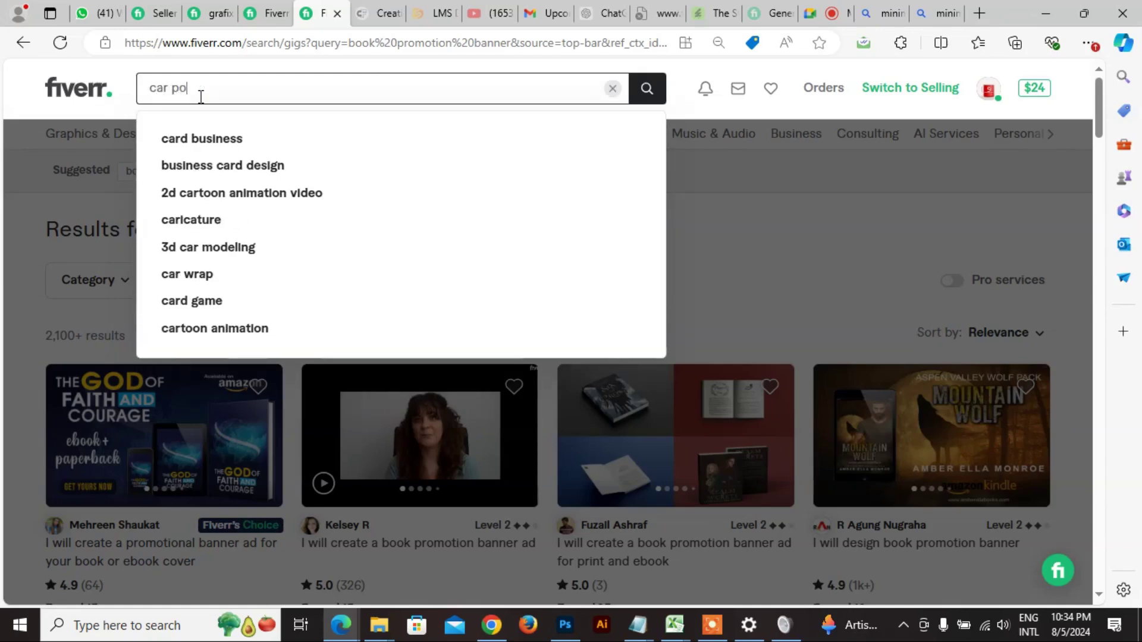
type("ster design")
key("Return")
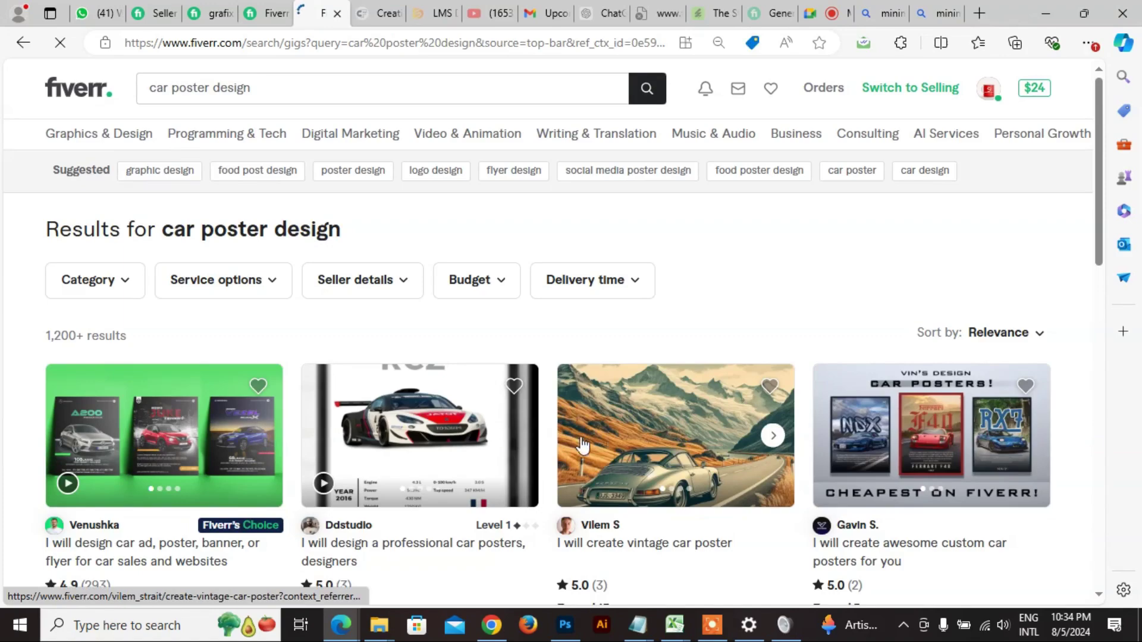
- Examine the gigs offered for car poster design and return to the inbox conversation about the thumbnail quote
scroll(271, 422, "down", 3)
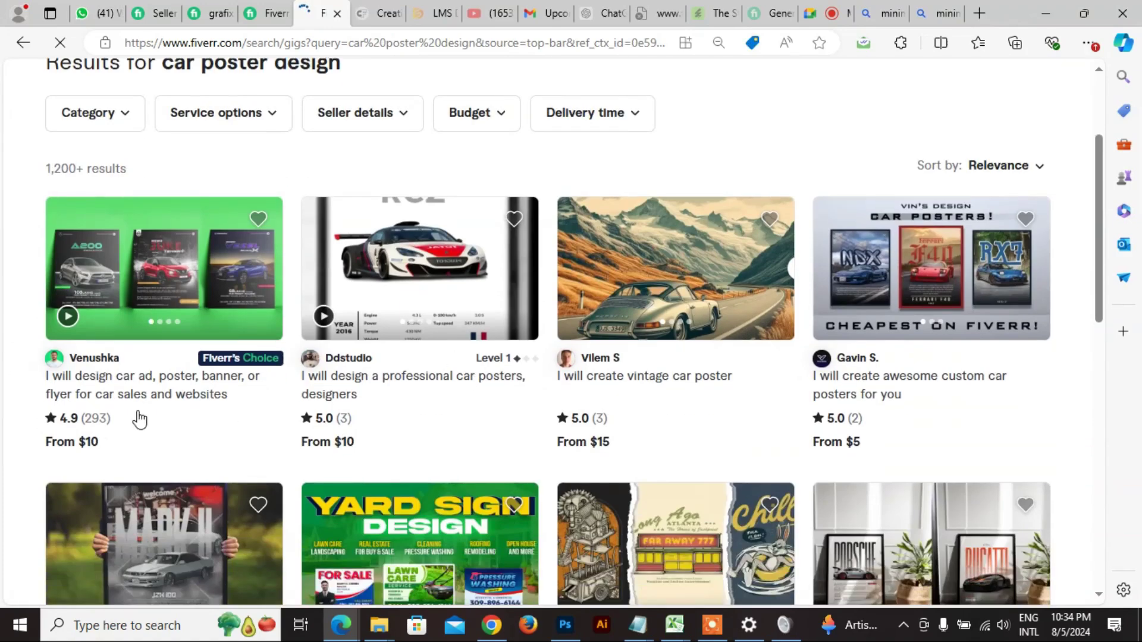
scroll(667, 388, "down", 2)
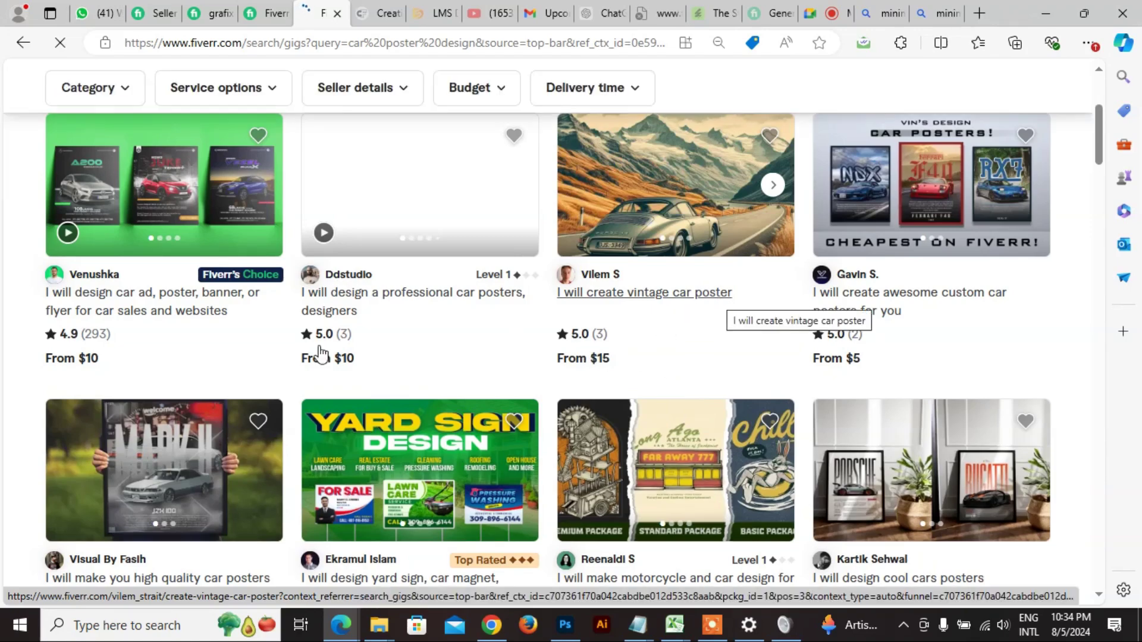
scroll(463, 410, "down", 4)
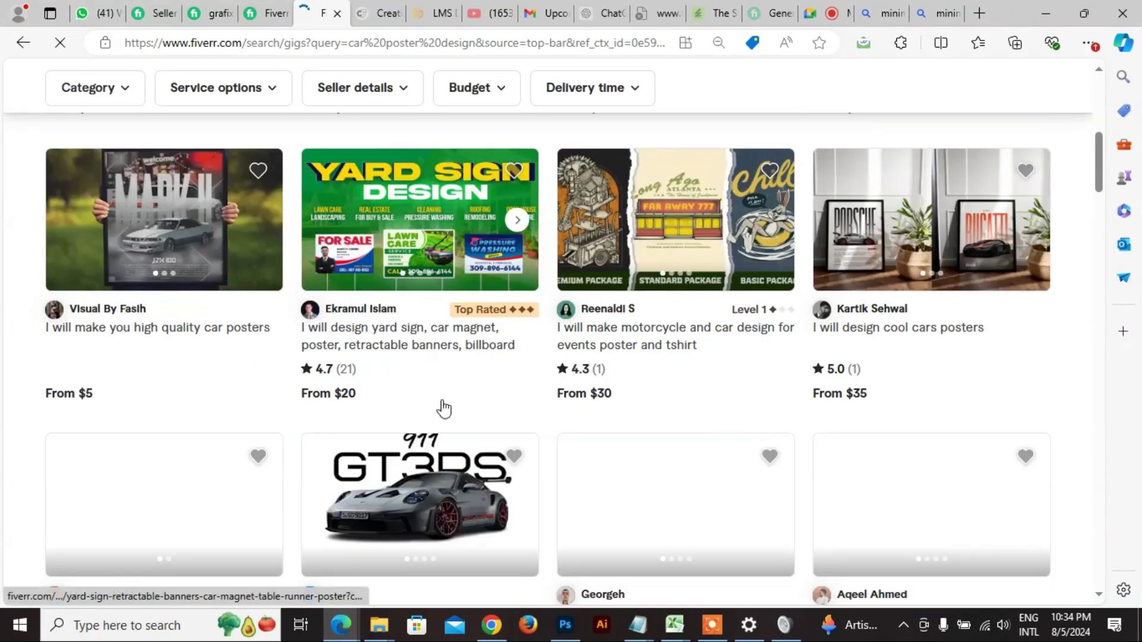
scroll(446, 409, "down", 5)
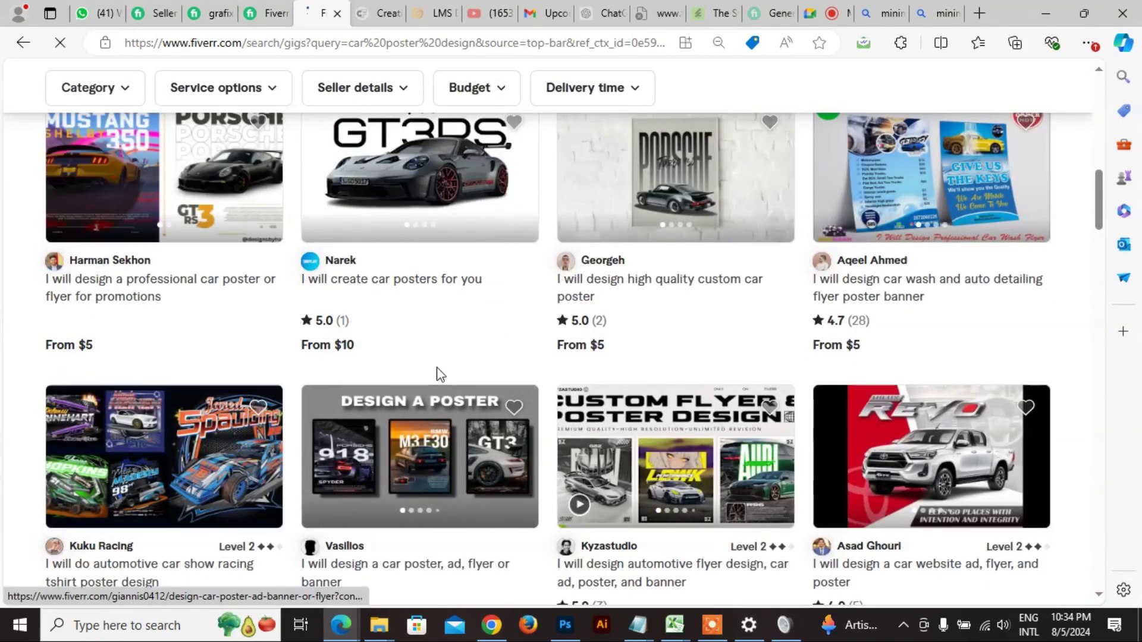
scroll(443, 378, "down", 3)
scroll(445, 381, "up", 15)
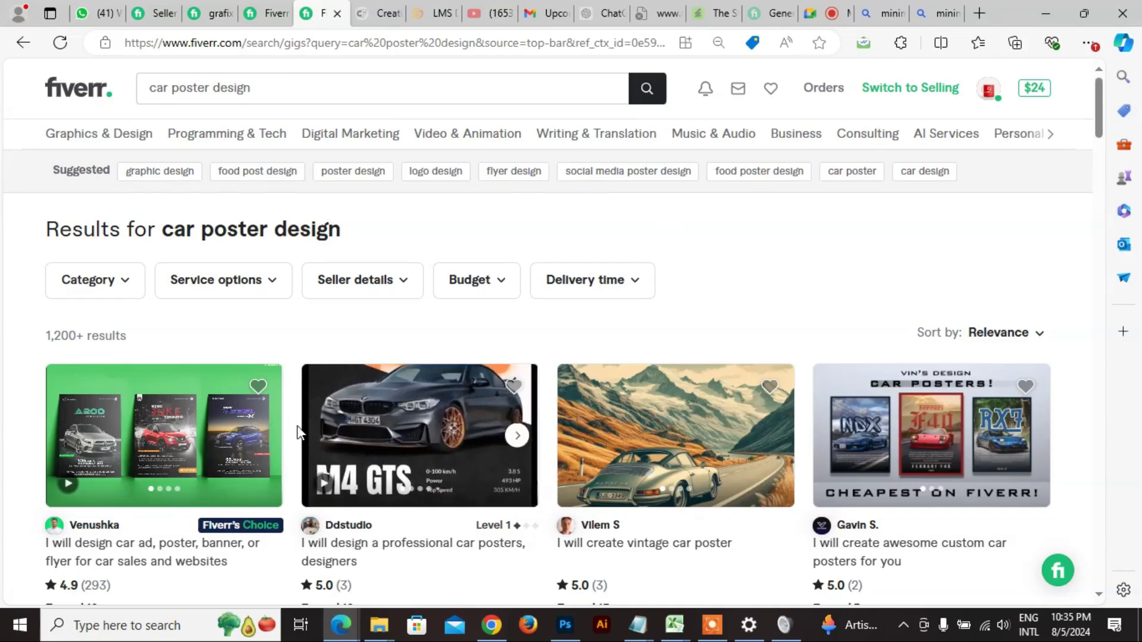
scroll(298, 434, "down", 3)
left_click(266, 13)
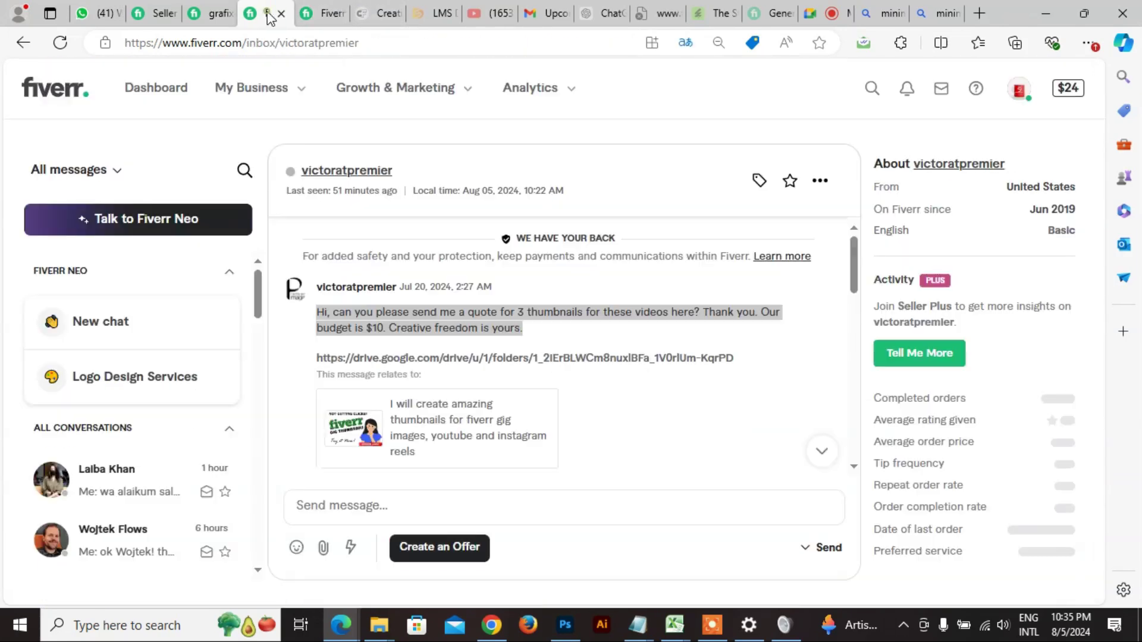
- Return to the car poster design results, open the gig for car ads, posters, banners or flyers, and highlight its title
left_click(202, 14)
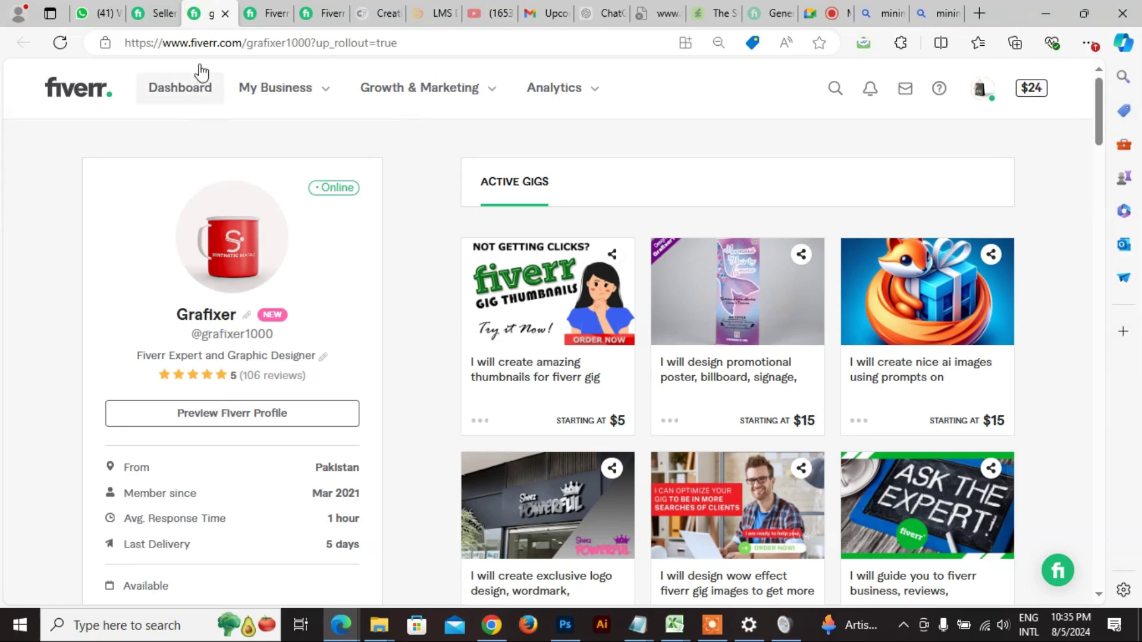
left_click(143, 14)
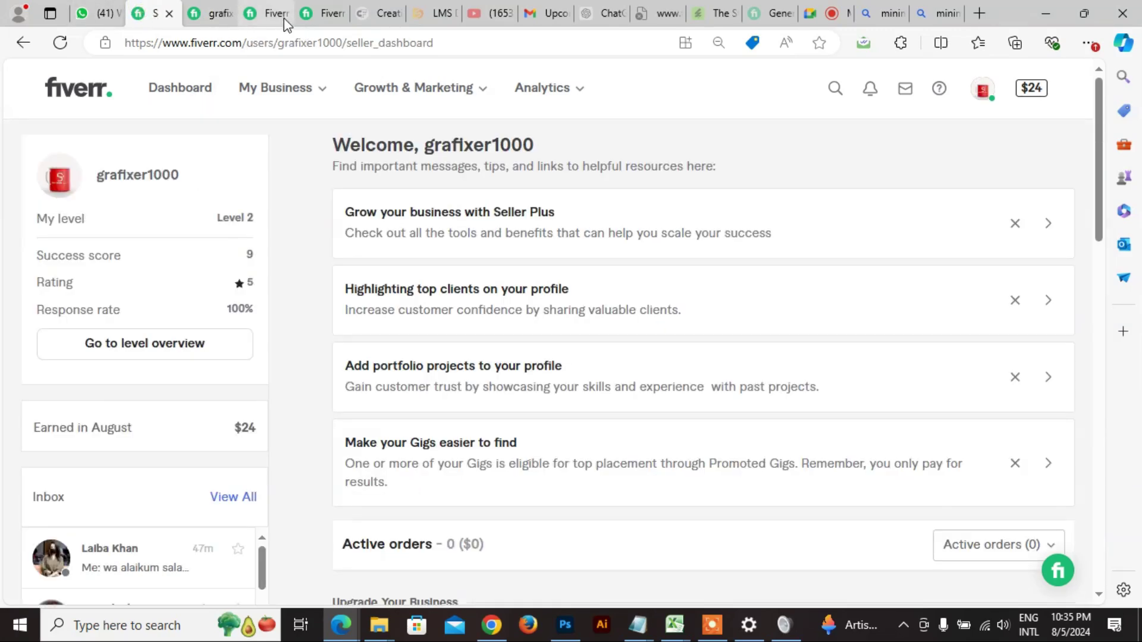
left_click(311, 16)
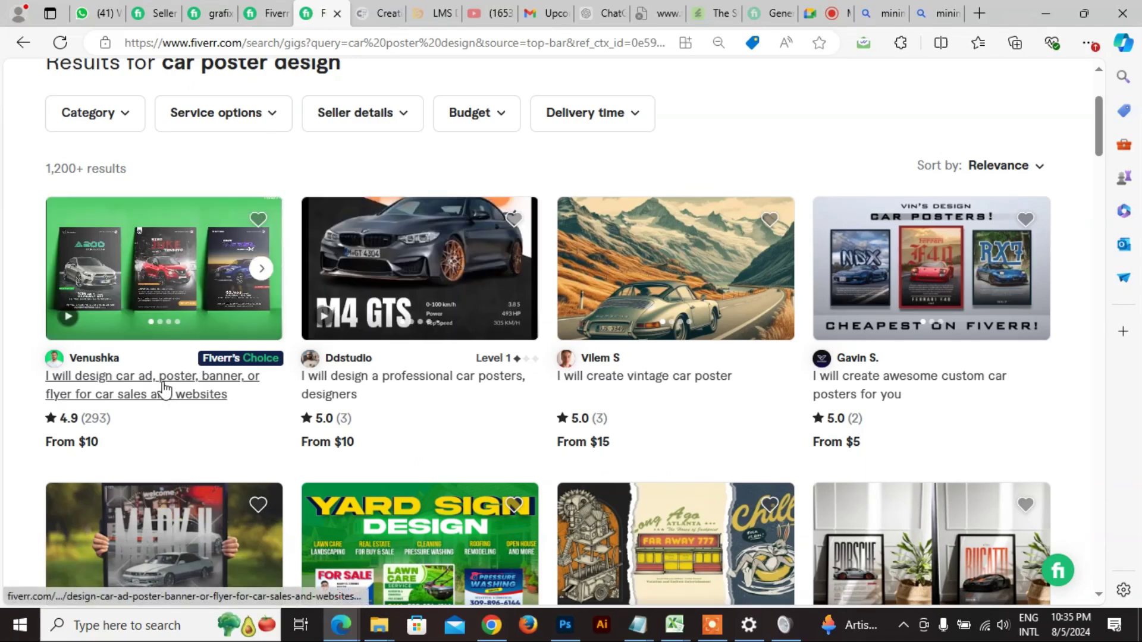
left_click(165, 389)
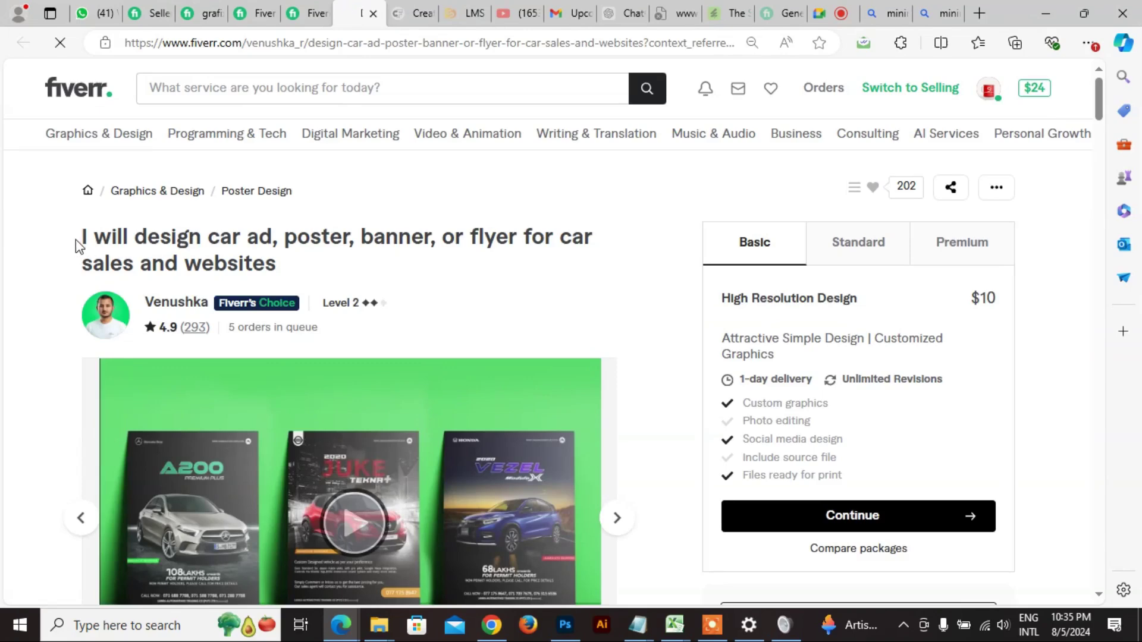
left_click_drag(76, 240, 416, 275)
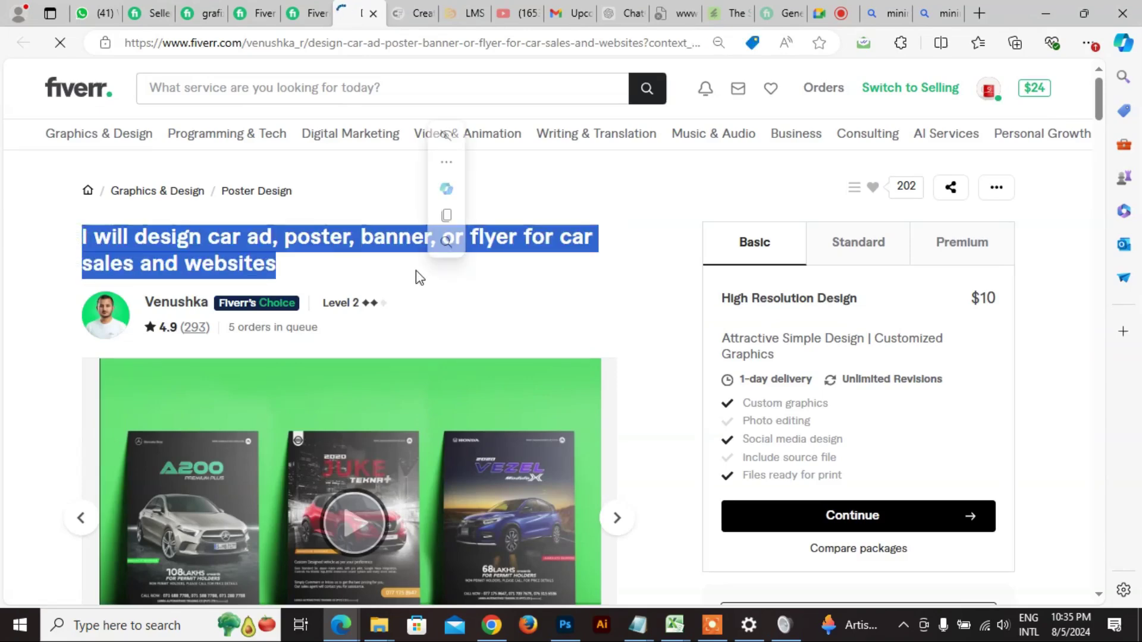
left_click(303, 259)
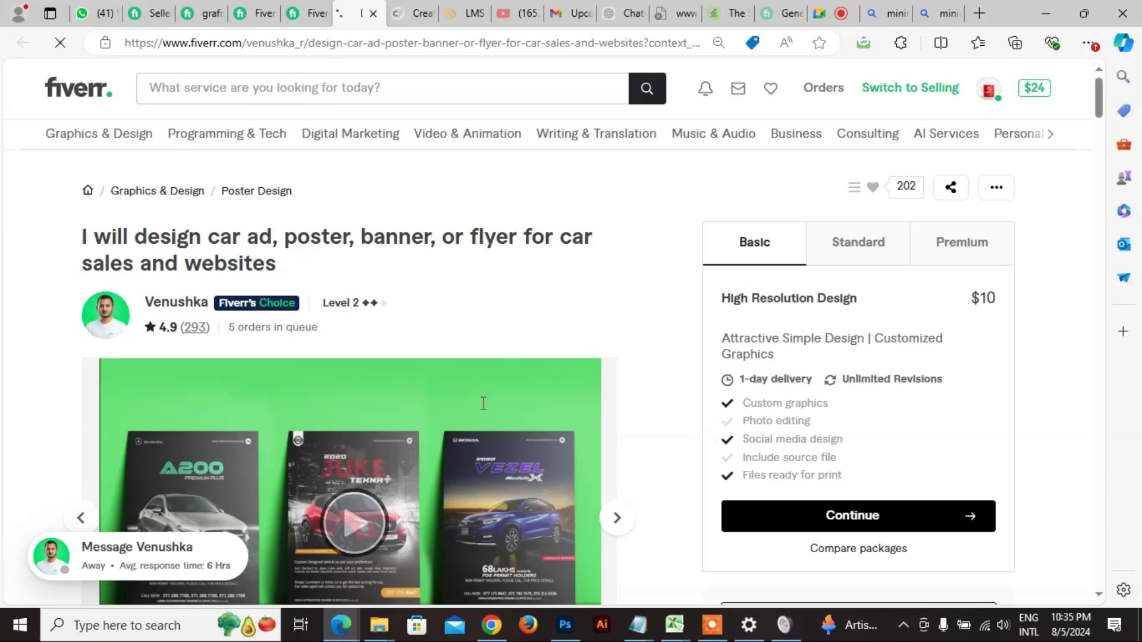
- Browse the gig's gallery of sample designs, from the car posters through the getAcar banner to the wine rating cards
scroll(291, 324, "down", 3)
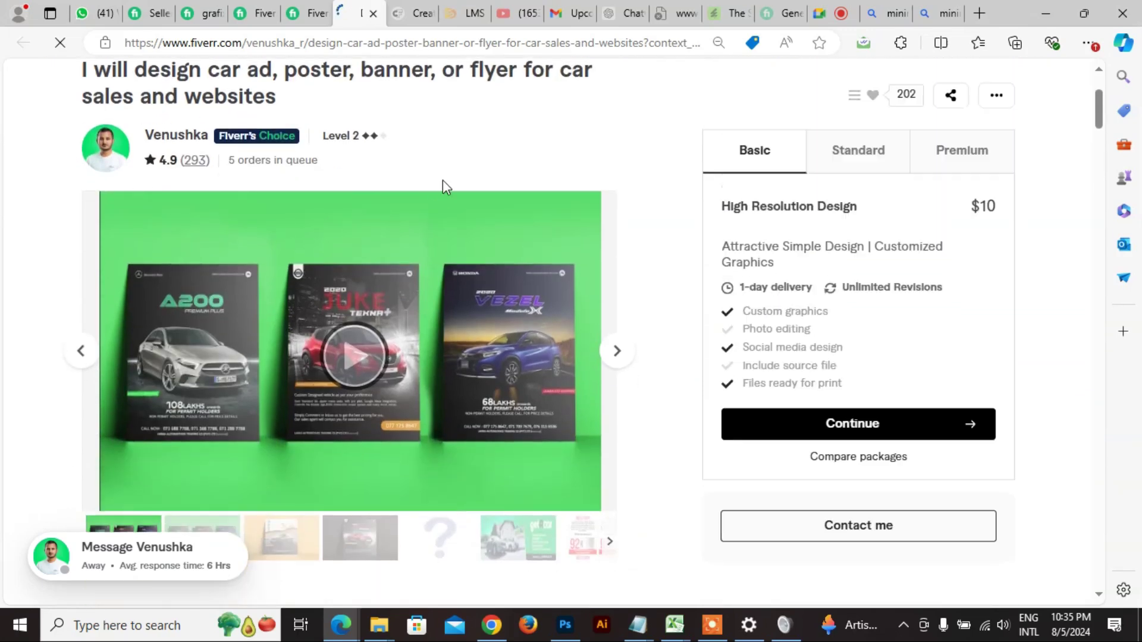
left_click(615, 358)
left_click(80, 352)
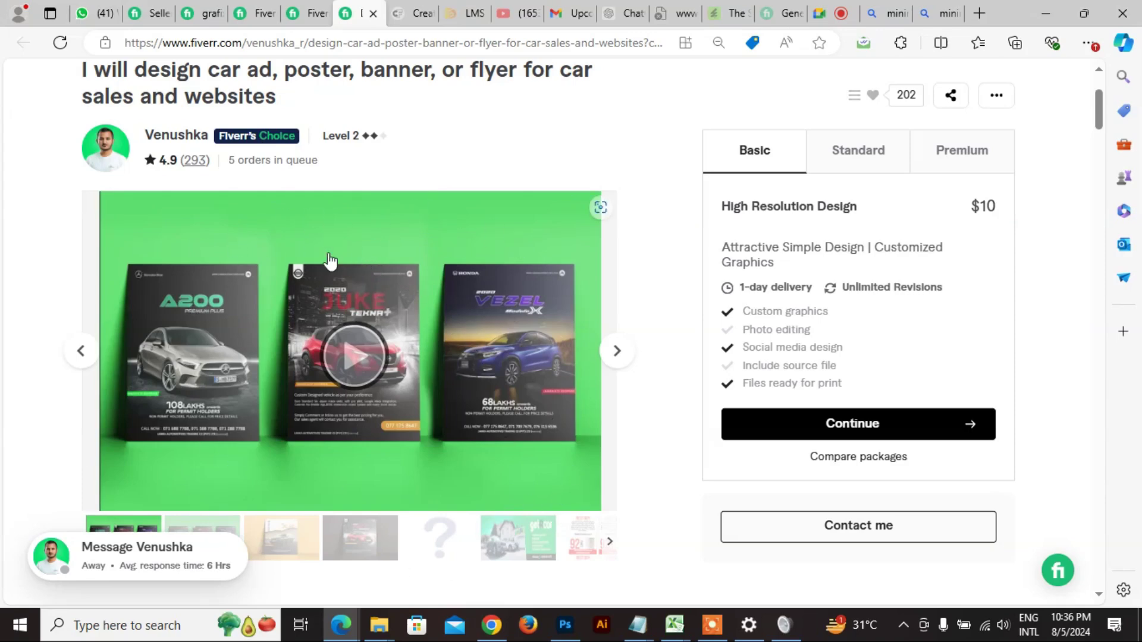
left_click(614, 354)
left_click(615, 355)
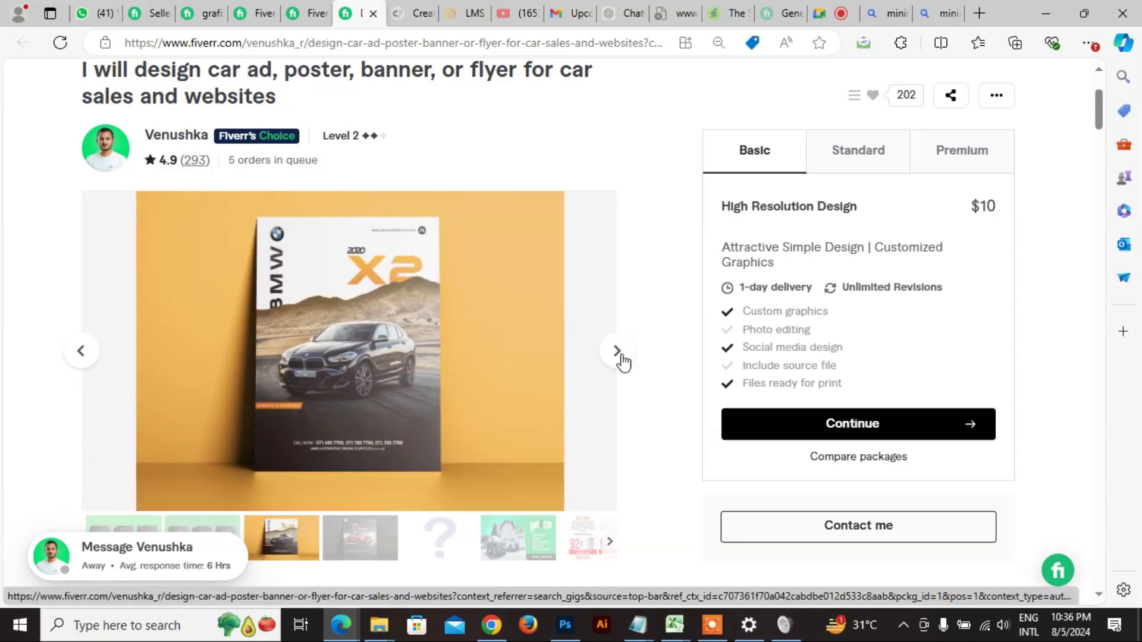
left_click(619, 354)
left_click(619, 355)
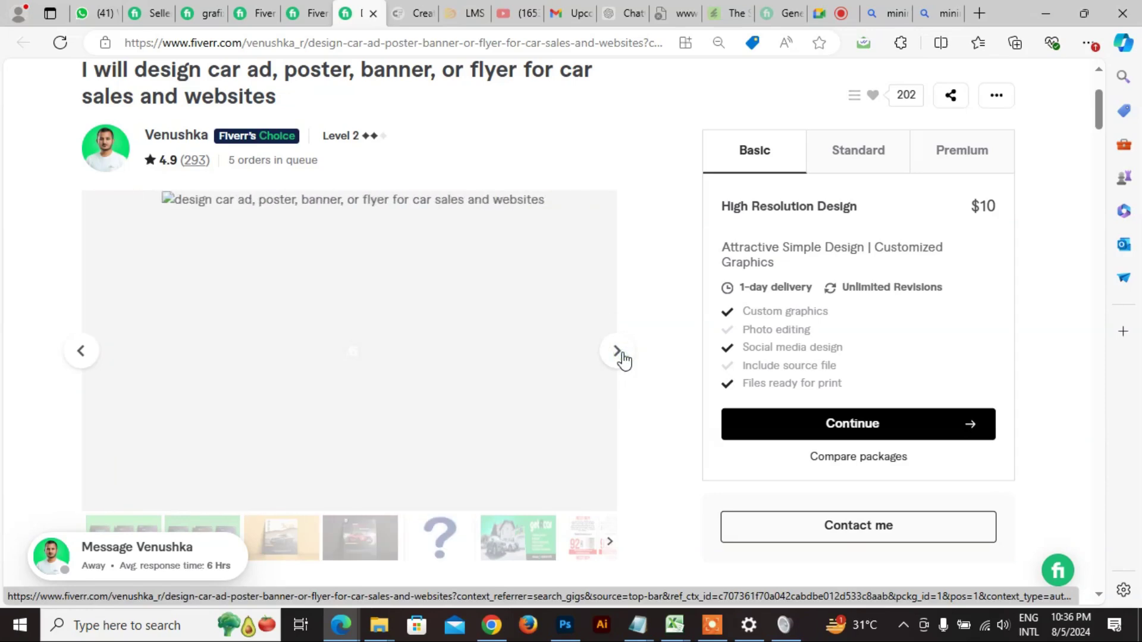
left_click(619, 354)
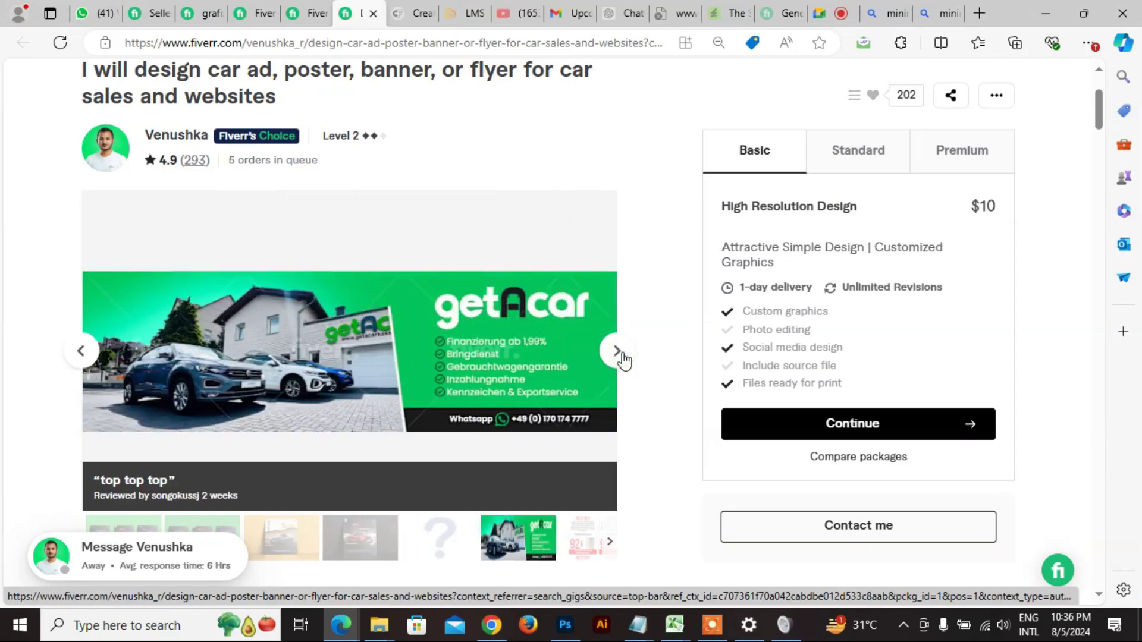
left_click(619, 364)
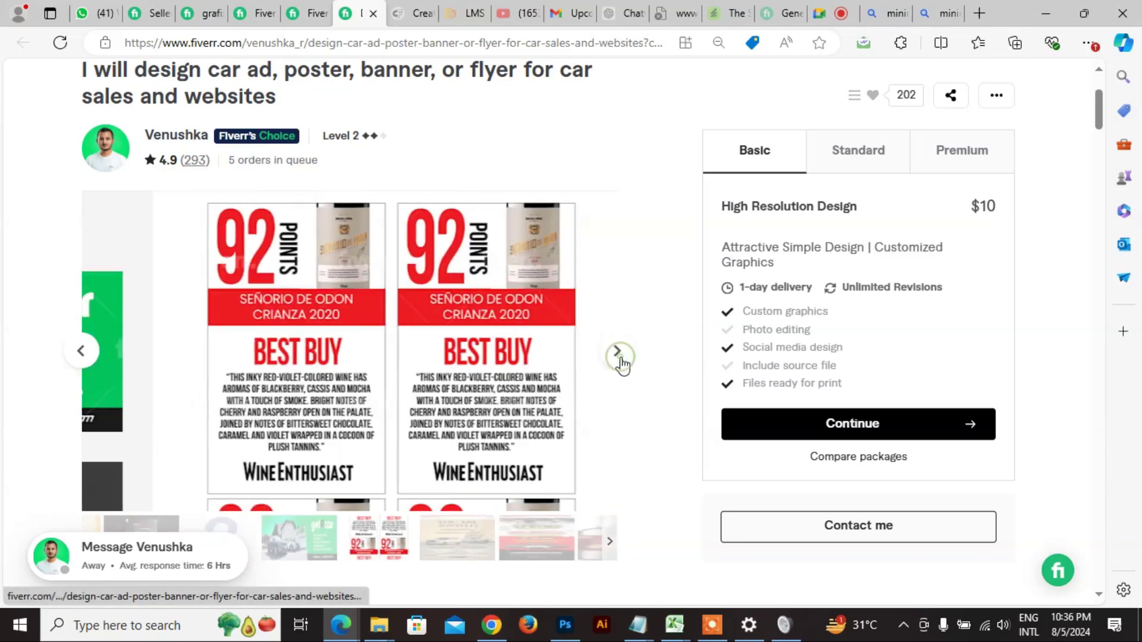